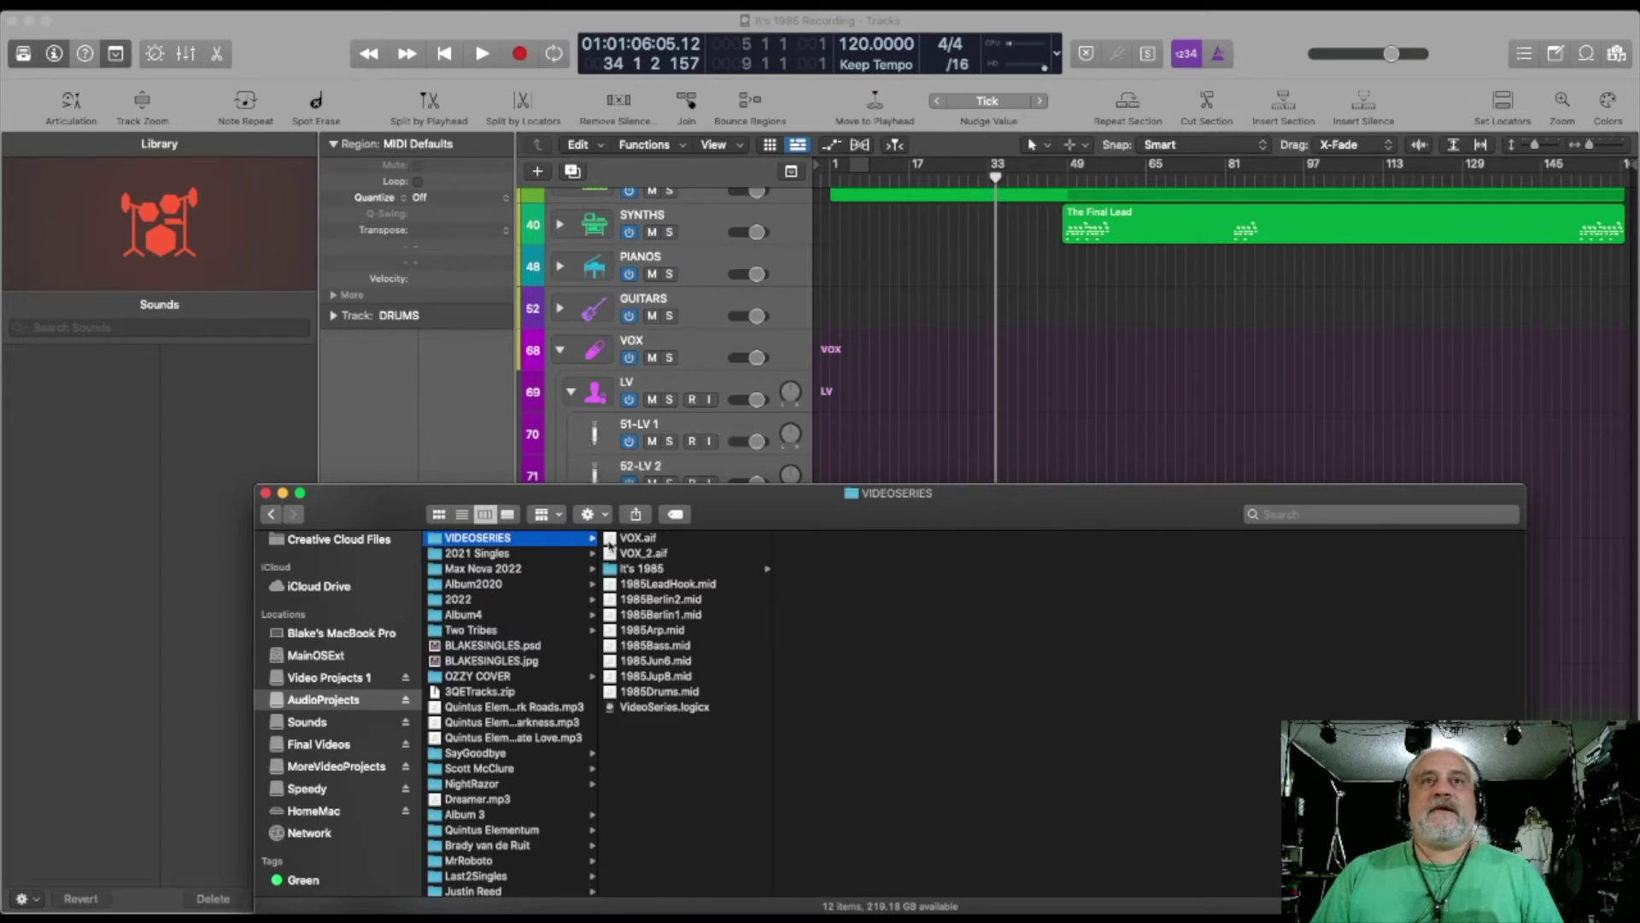
Import VOX.aif and VOX_2.aif from the VIDEOSERIES folder onto the existing LV 1 and LV 2 tracks at the project start
{"action": "left_click", "coordinate": [610, 540]}
{"action": "left_click", "coordinate": [632, 553], "text": "shift"}
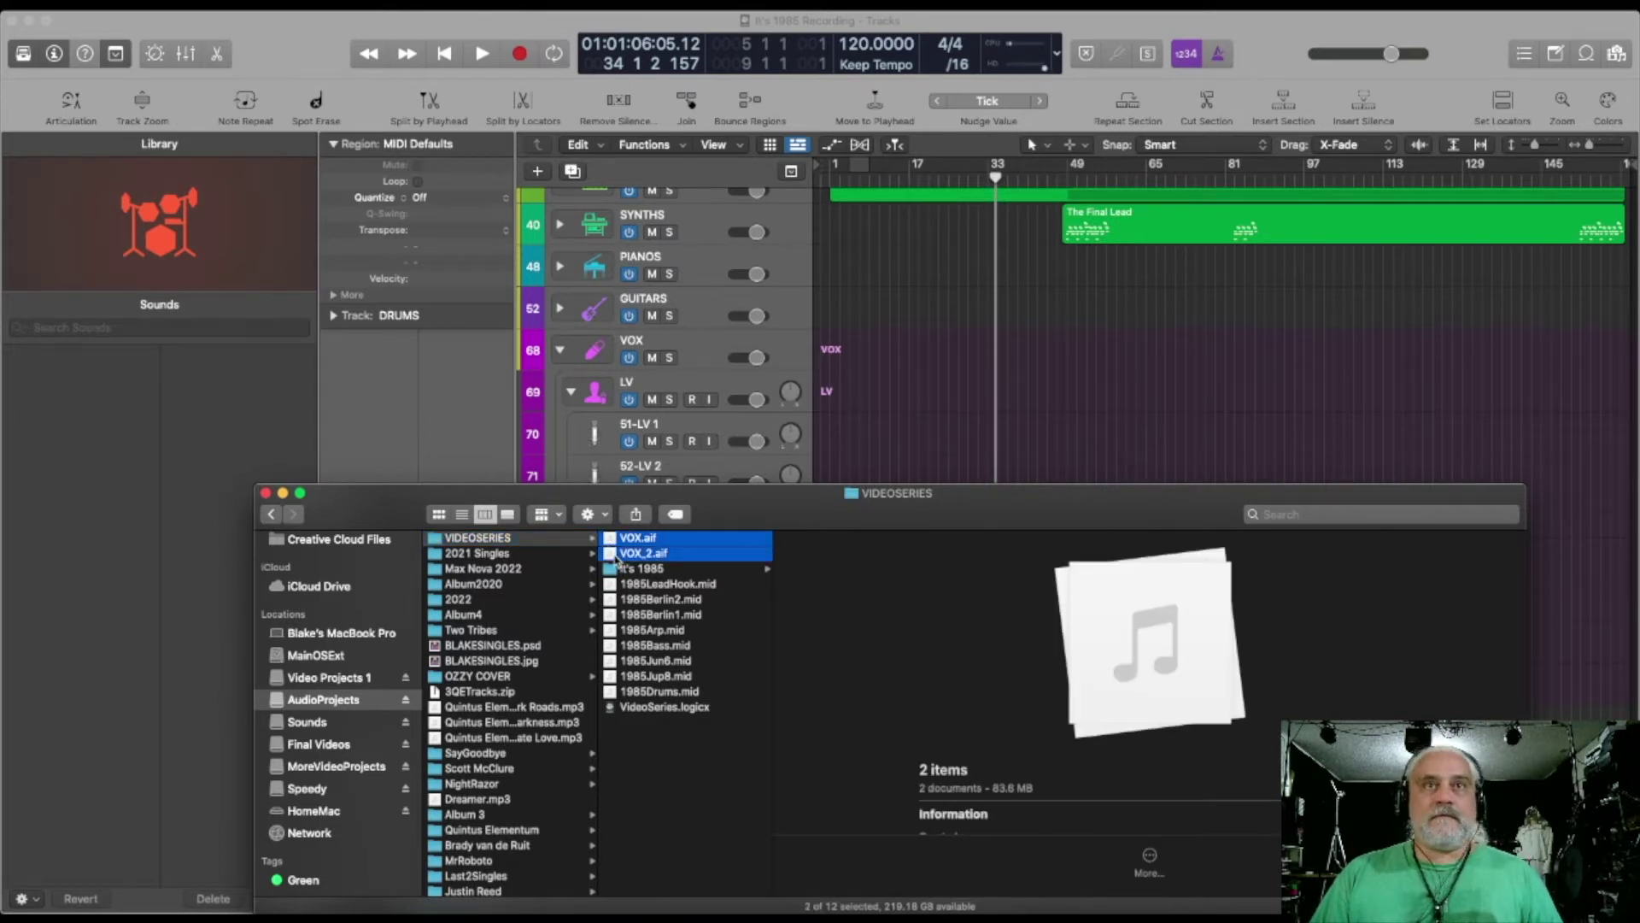
{"action": "left_click_drag", "start_coordinate": [615, 546], "coordinate": [832, 440]}
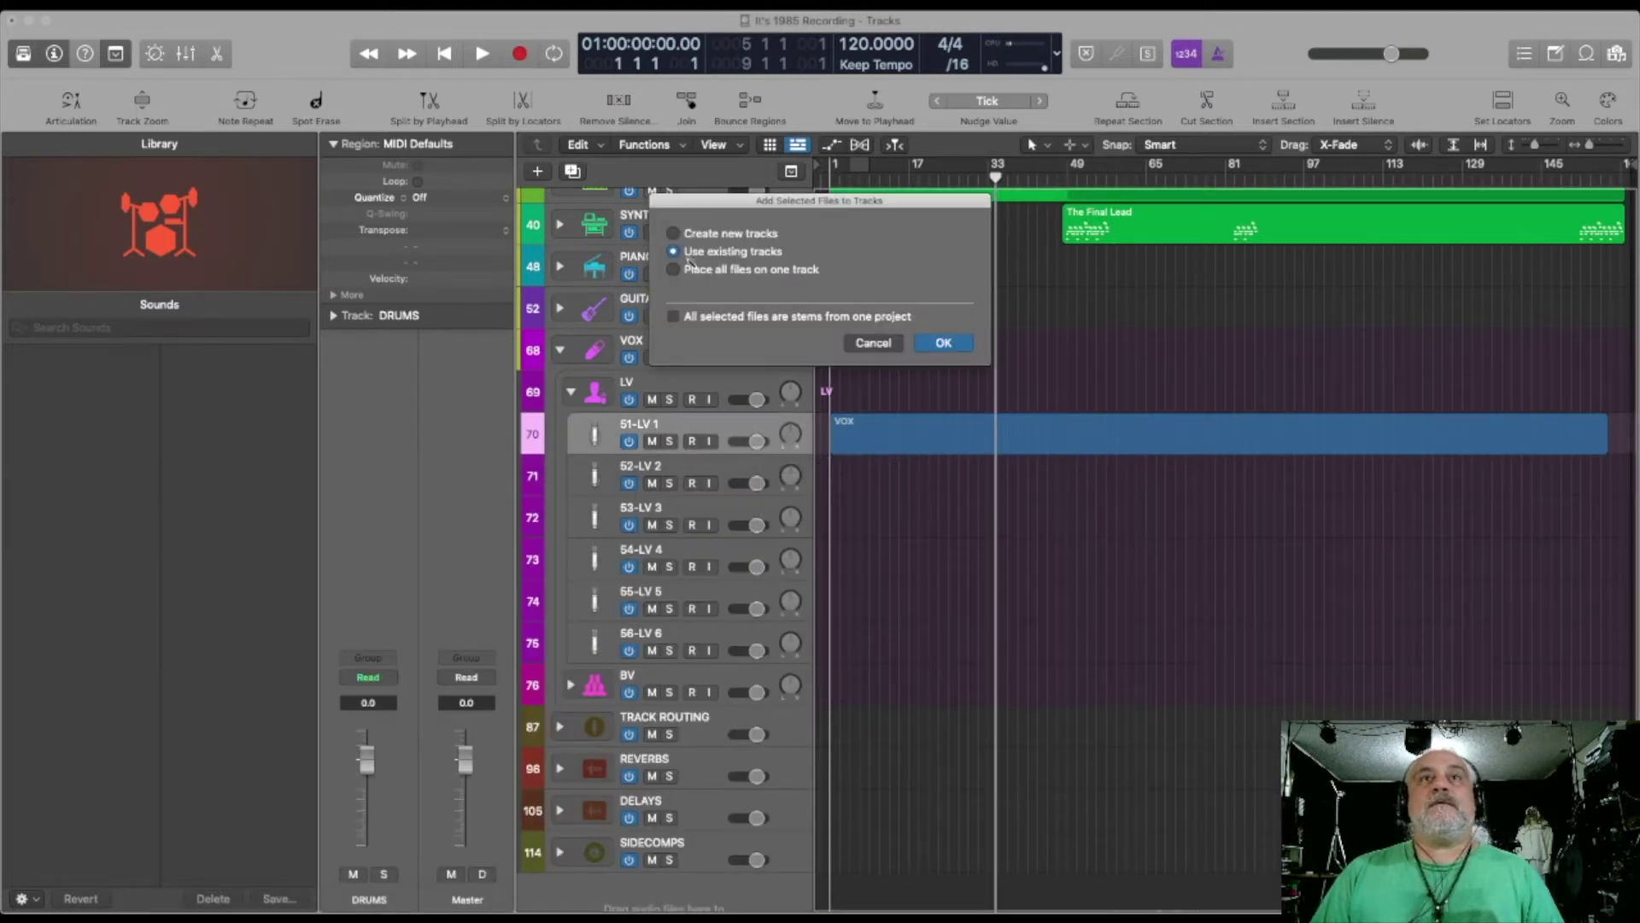
{"action": "left_click", "coordinate": [943, 343]}
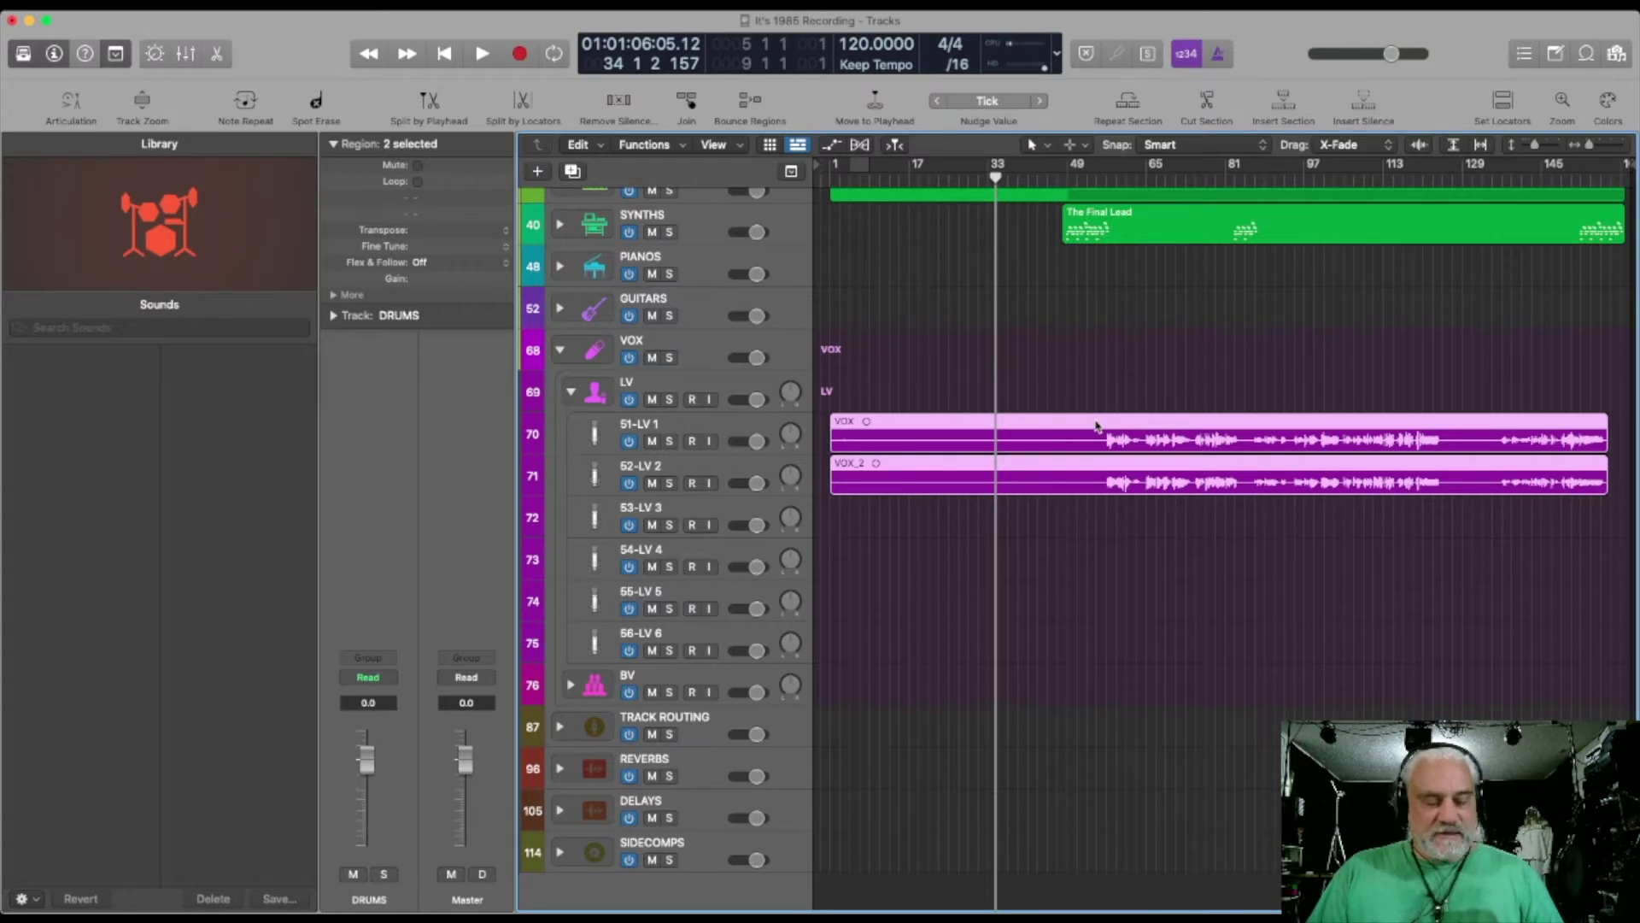
Color all regions in the arrangement to match their track colors
{"action": "scroll", "coordinate": [1096, 427], "scroll_direction": "up", "scroll_amount": 2}
{"action": "left_click", "coordinate": [1097, 425]}
{"action": "key", "text": "super+a"}
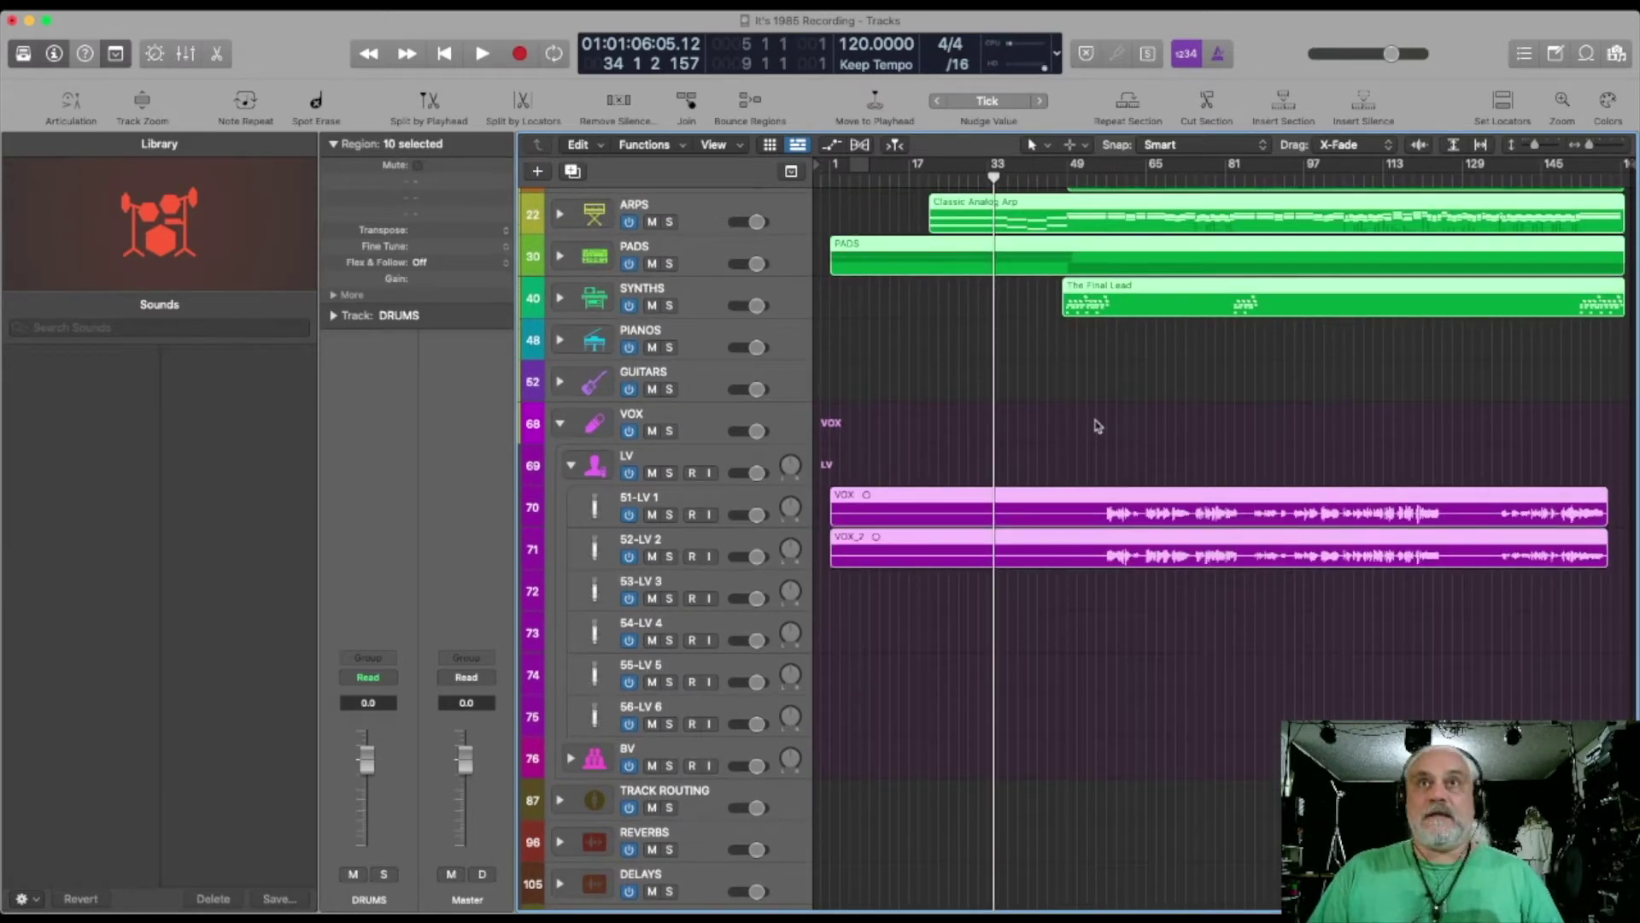
{"action": "right_click", "coordinate": [1130, 289]}
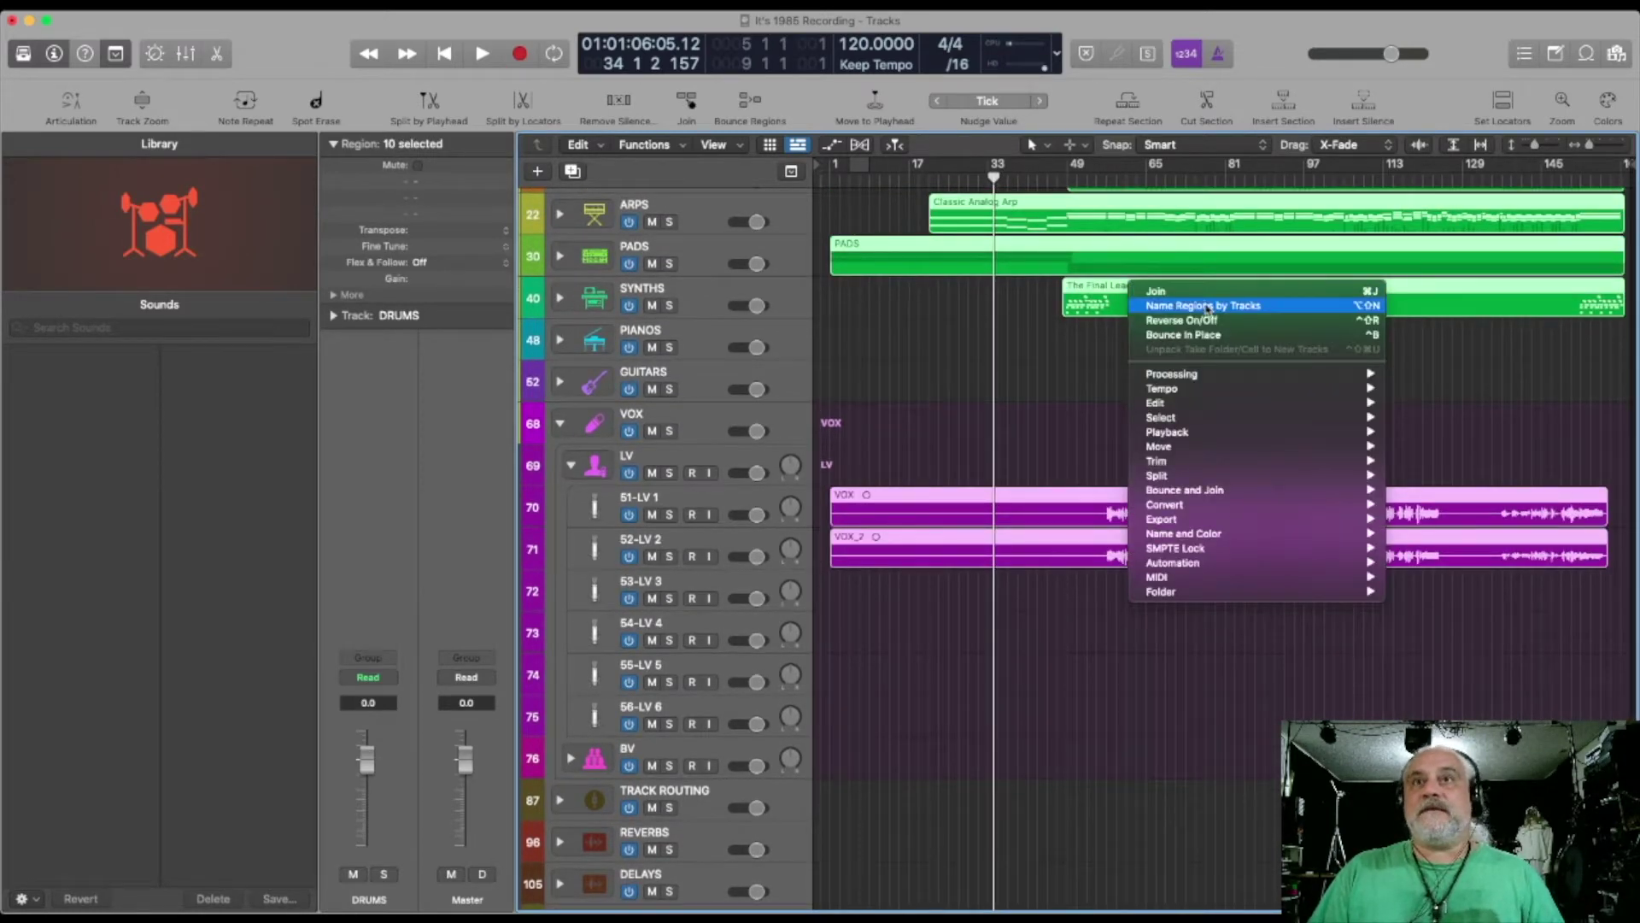
{"action": "mouse_move", "coordinate": [1185, 408]}
{"action": "key", "text": "Escape"}
{"action": "scroll", "coordinate": [1185, 408], "scroll_direction": "up", "scroll_amount": 2}
{"action": "left_click", "coordinate": [1025, 453]}
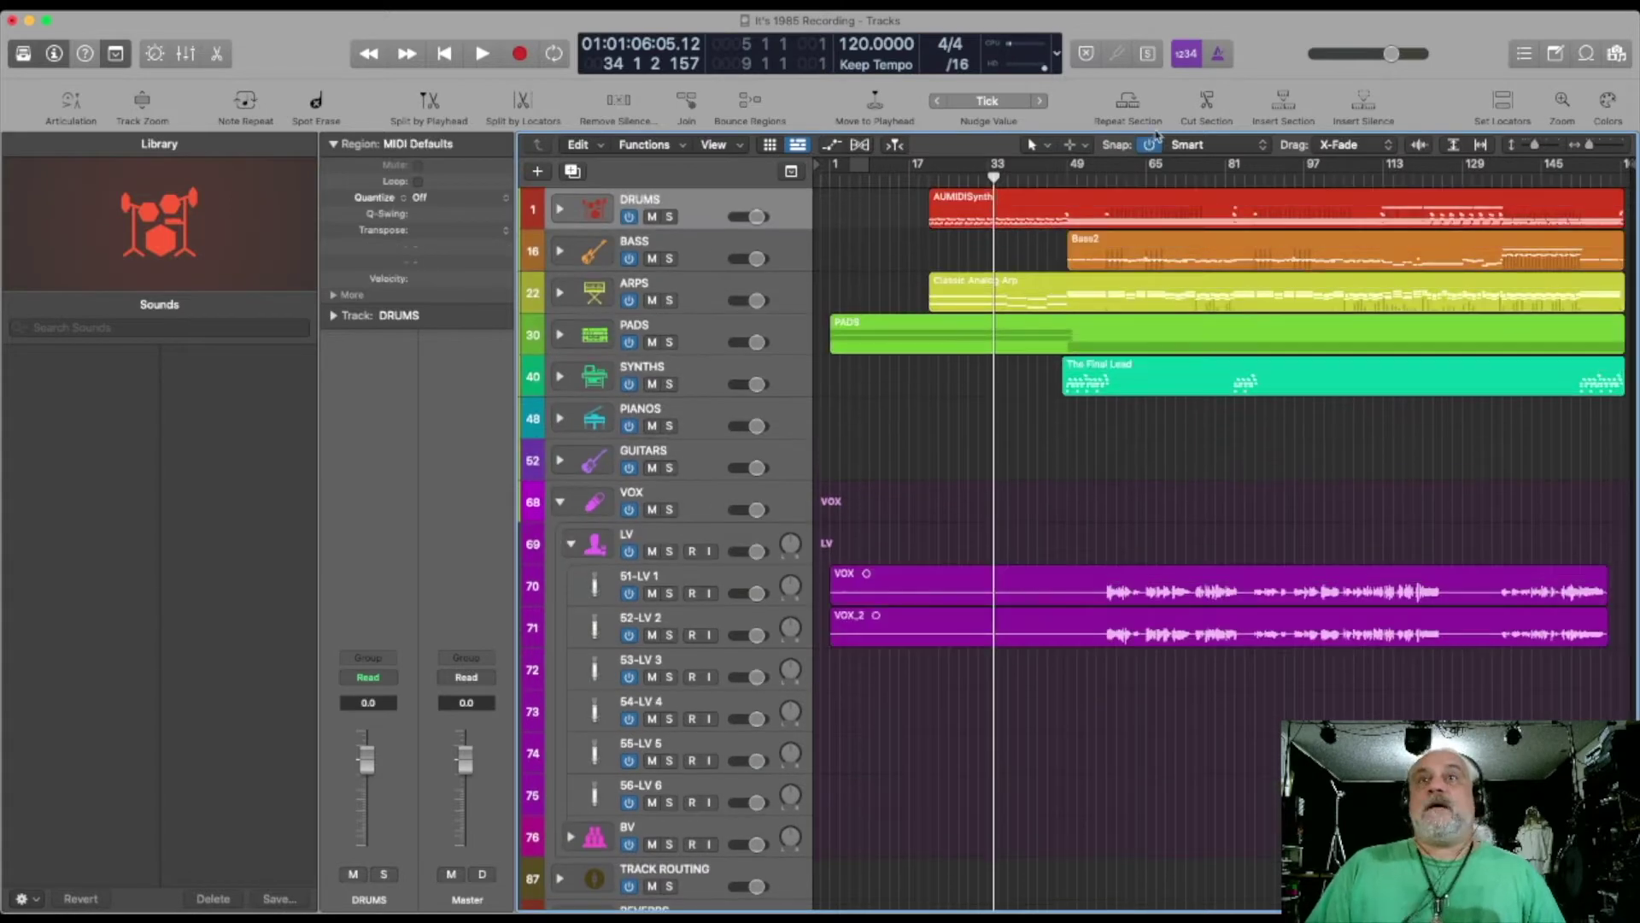
Play the song from bar 52 while panning LV 1 to -64 and LV 2 to the opposite side
{"action": "left_click", "coordinate": [1081, 168]}
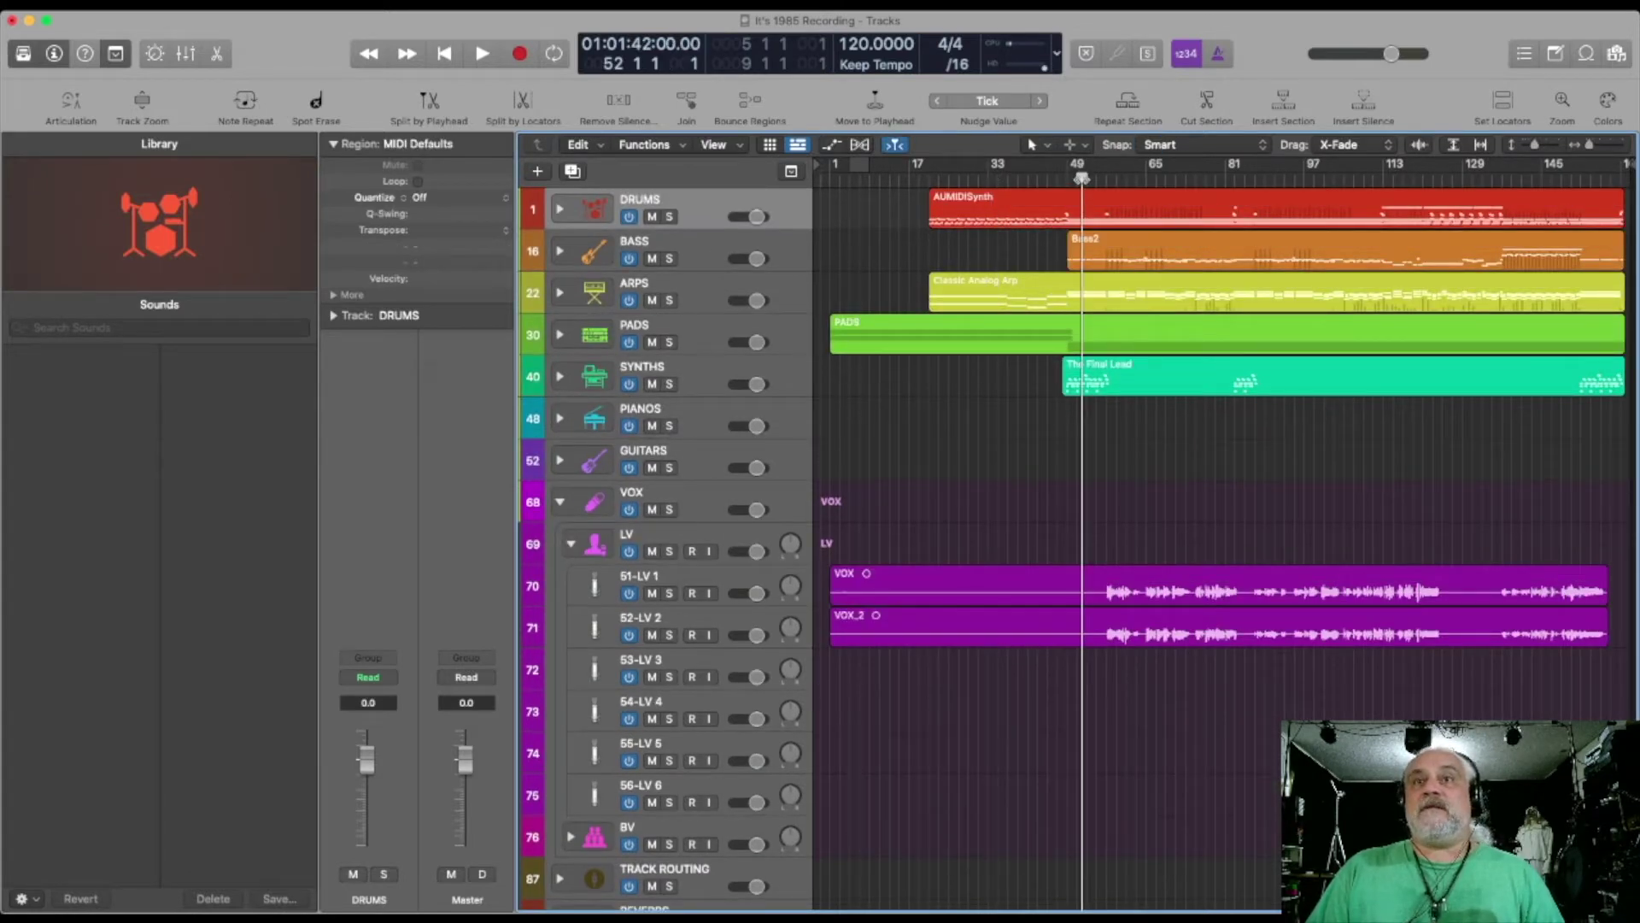
{"action": "key", "text": "space"}
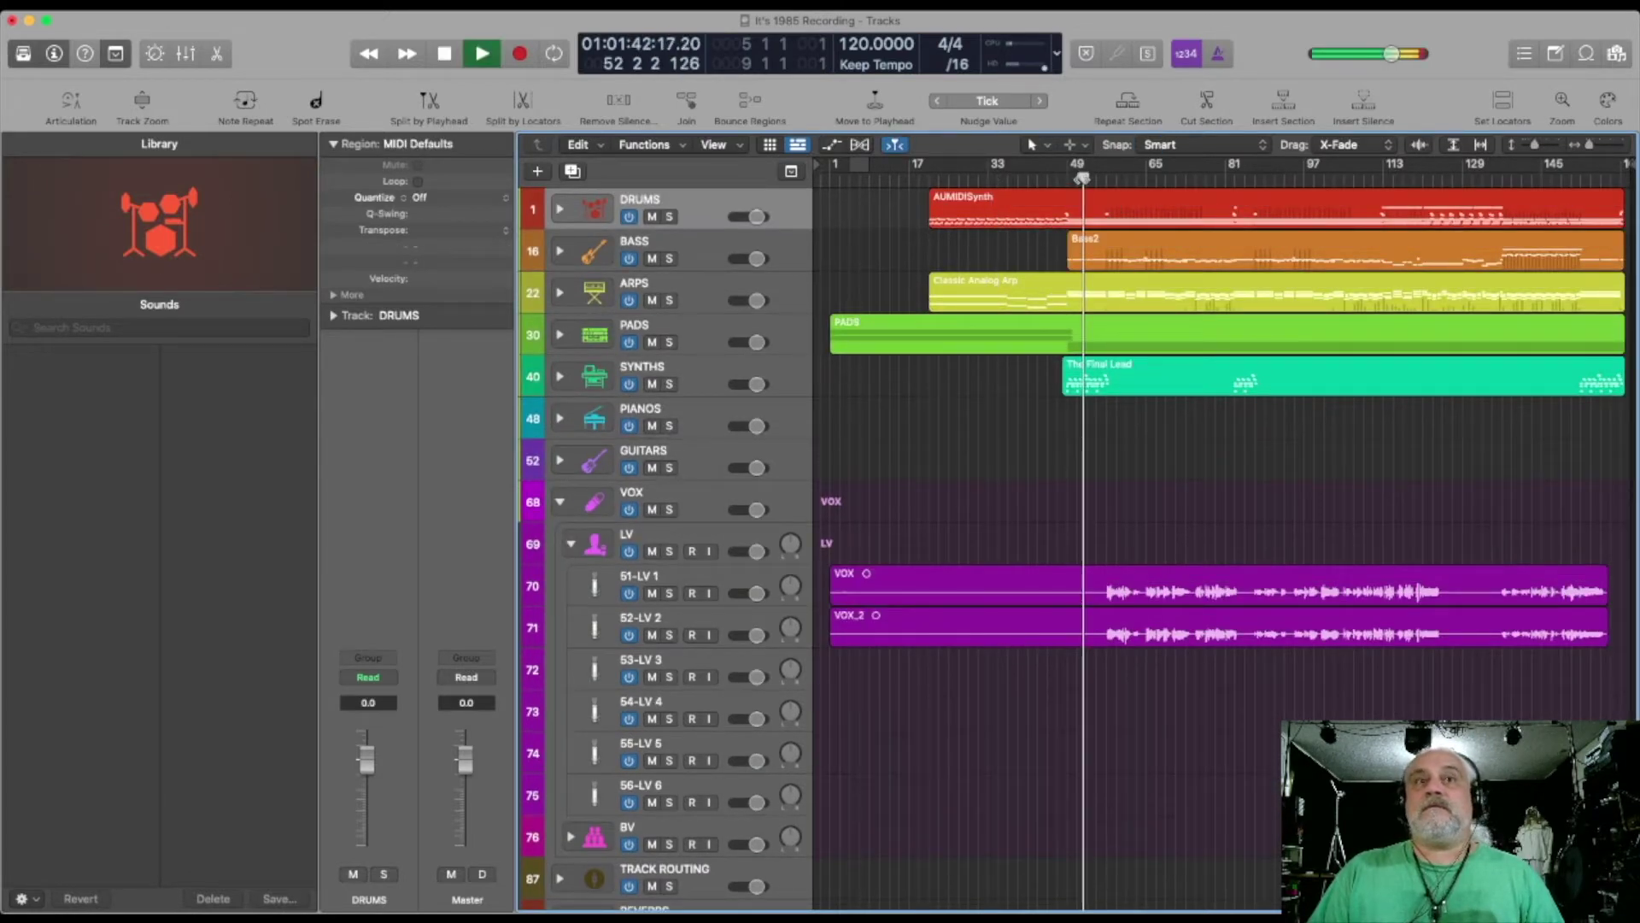
{"action": "left_click", "coordinate": [789, 586]}
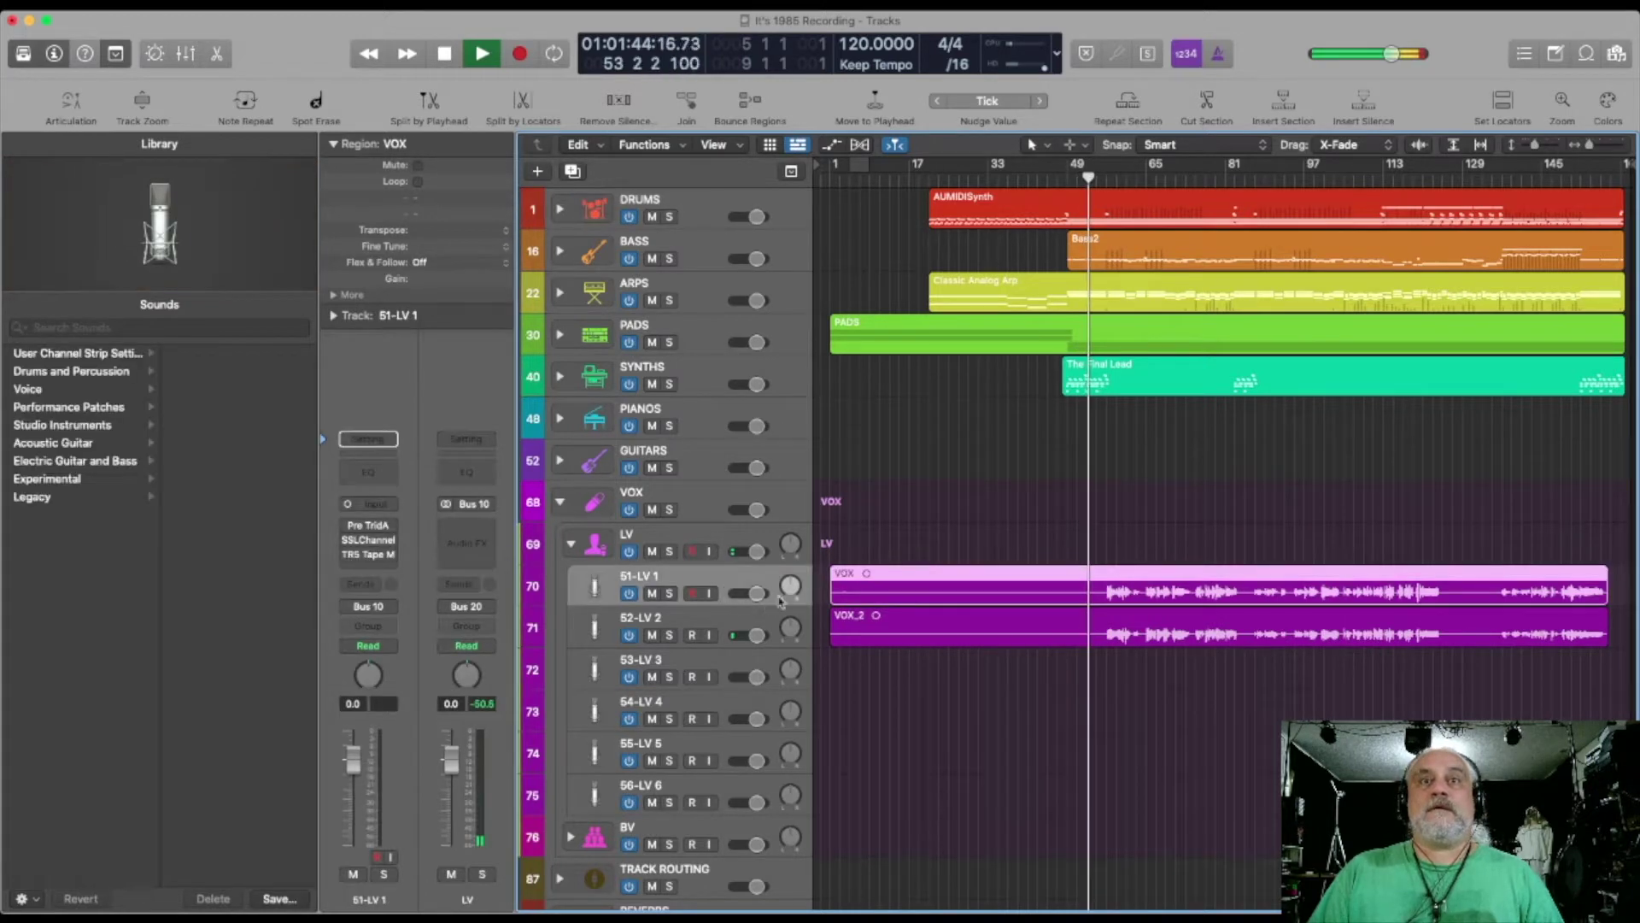
{"action": "left_click_drag", "start_coordinate": [791, 630], "coordinate": [791, 611]}
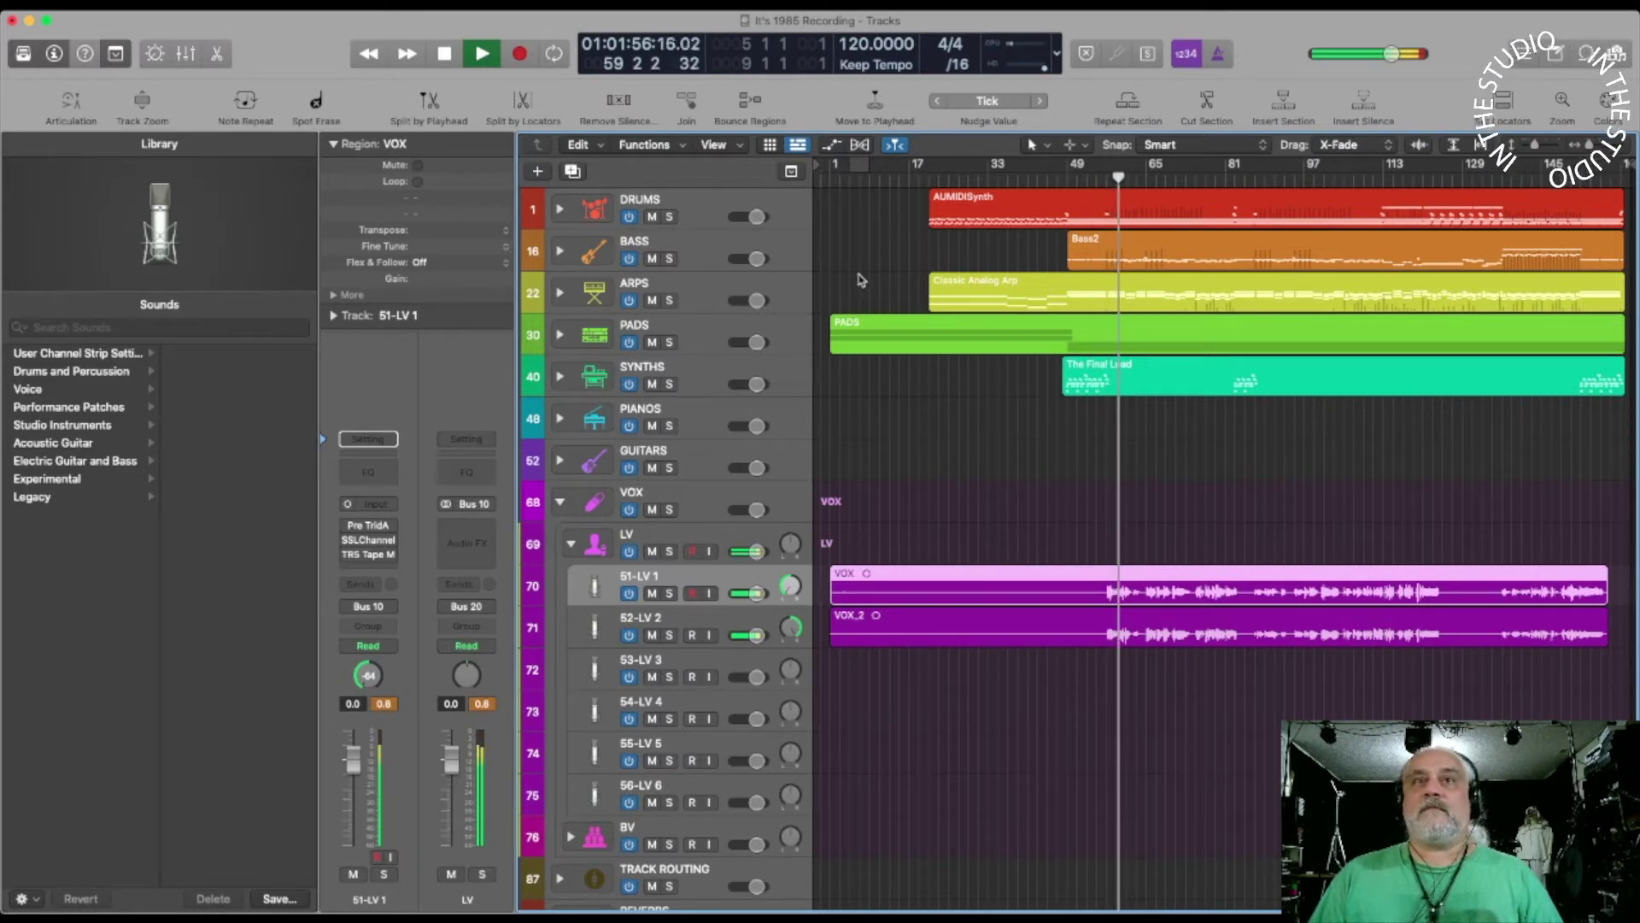
{"action": "key", "text": "space"}
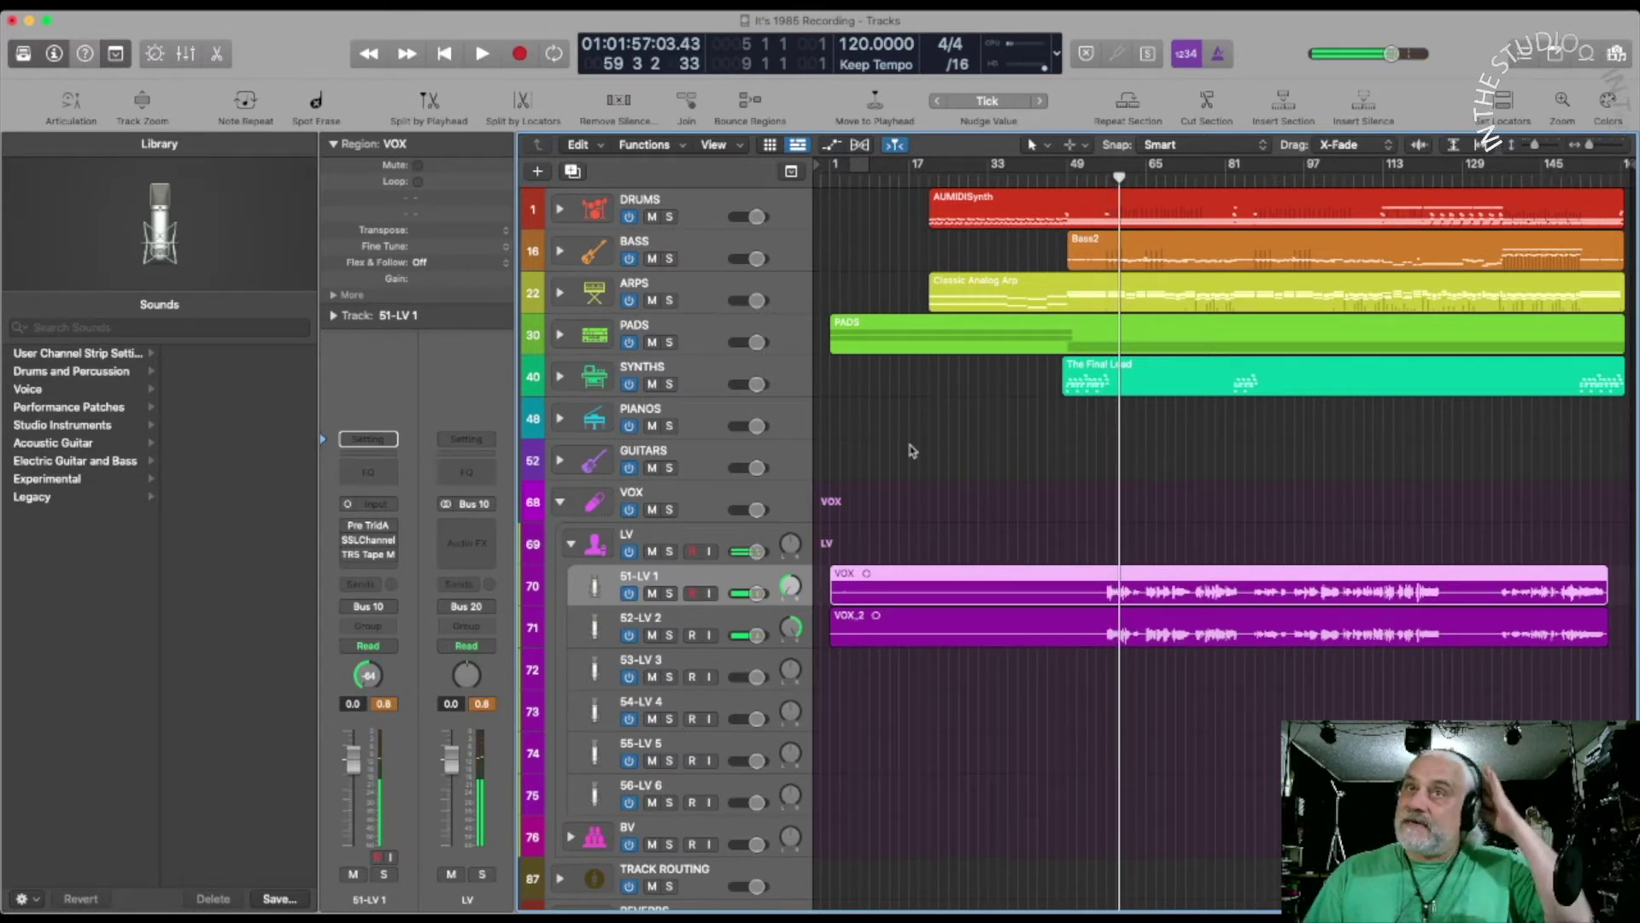
Review the mixer's inserts and routing on the drum, bass, arp, pad and synth channels and the instrument busses
{"action": "key", "text": "super+2"}
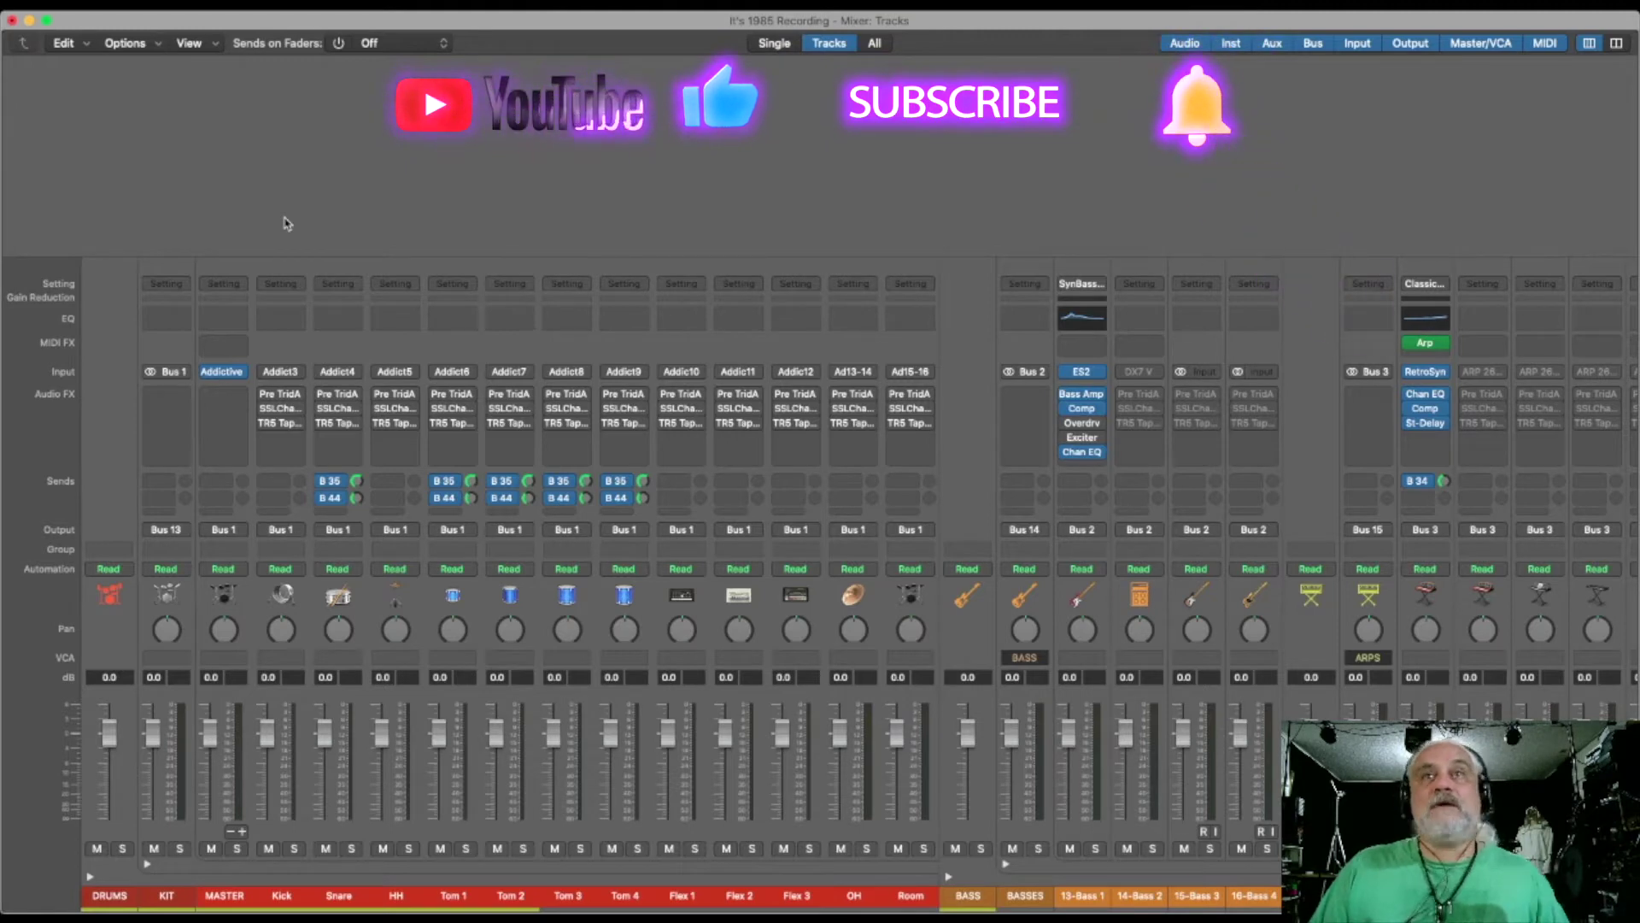
{"action": "scroll", "coordinate": [287, 224], "scroll_direction": "right", "scroll_amount": 20}
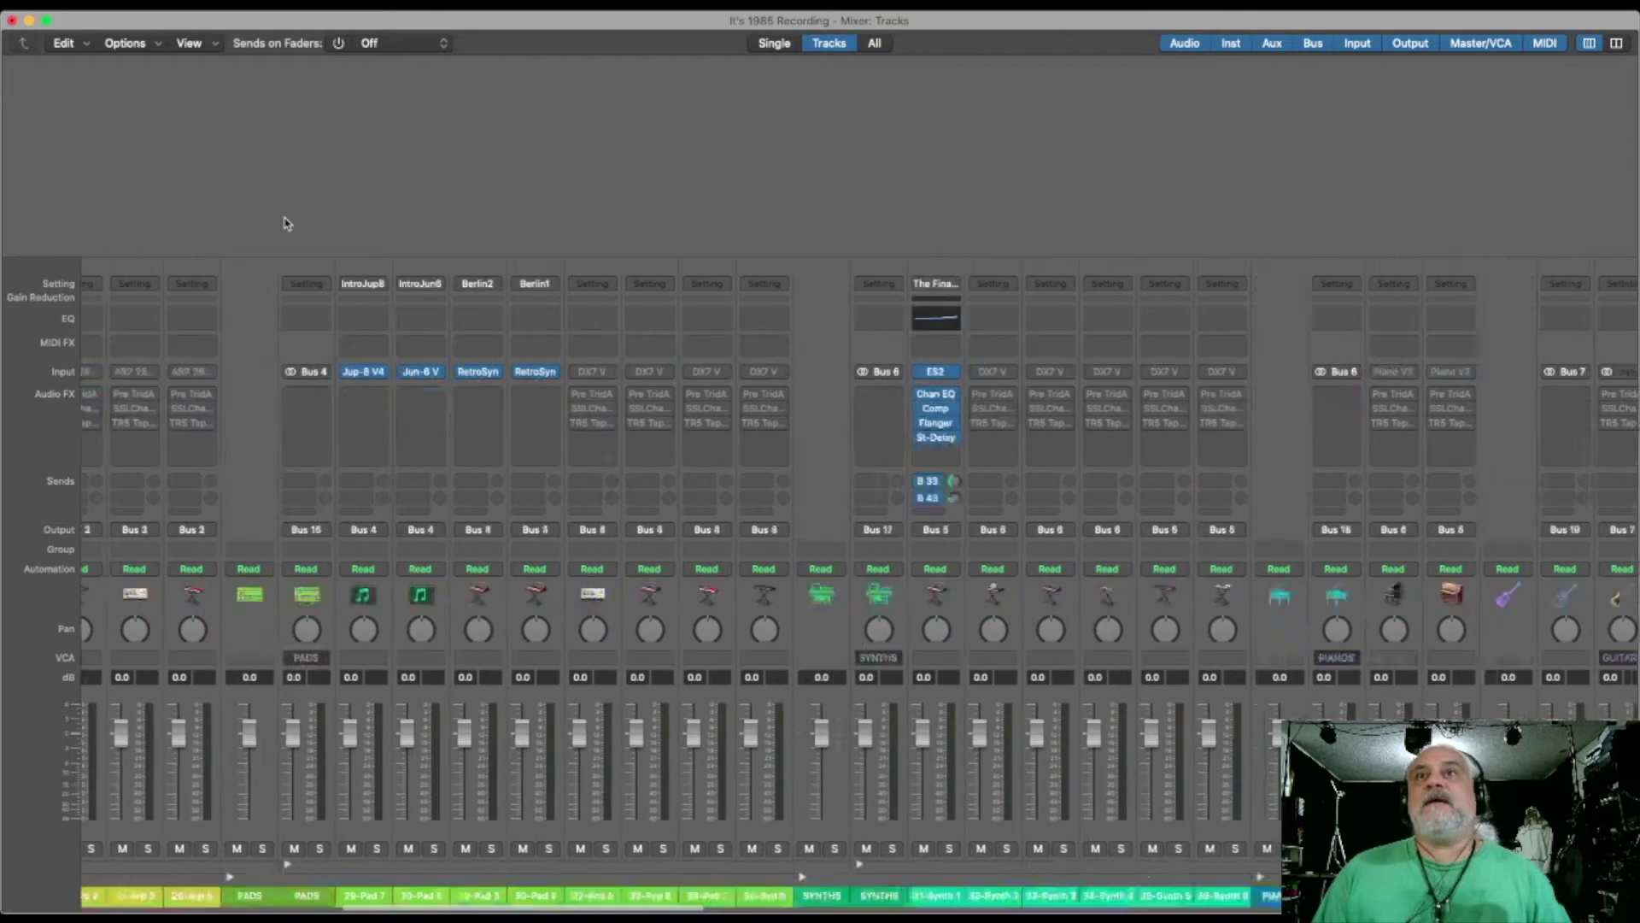
{"action": "scroll", "coordinate": [287, 224], "scroll_direction": "right", "scroll_amount": 2}
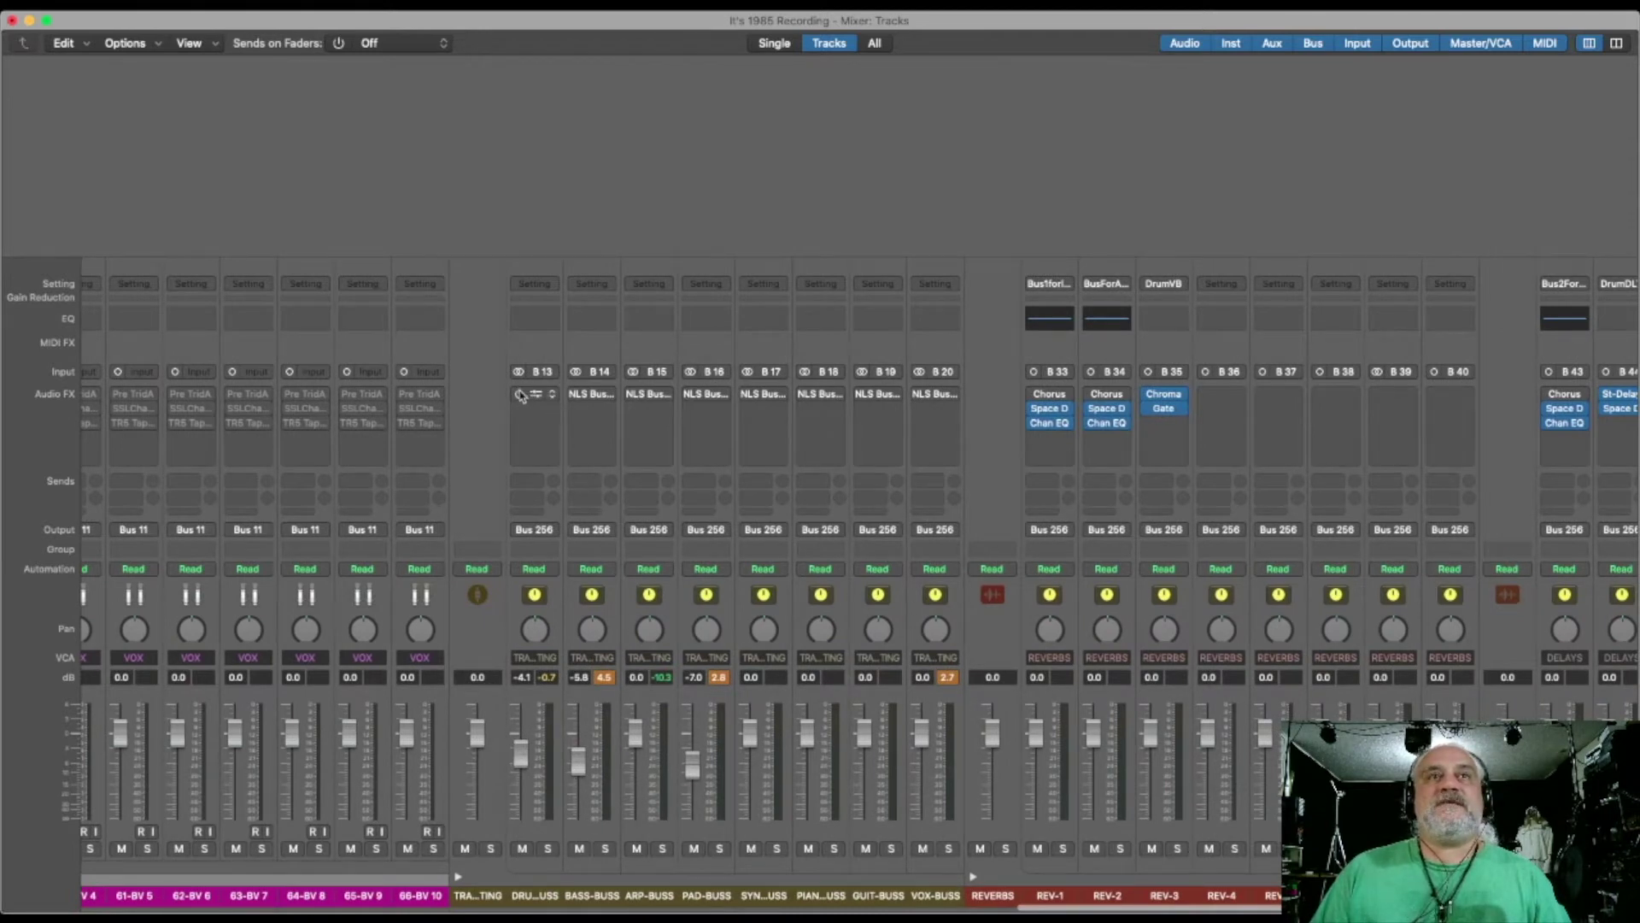
{"action": "mouse_move", "coordinate": [943, 396]}
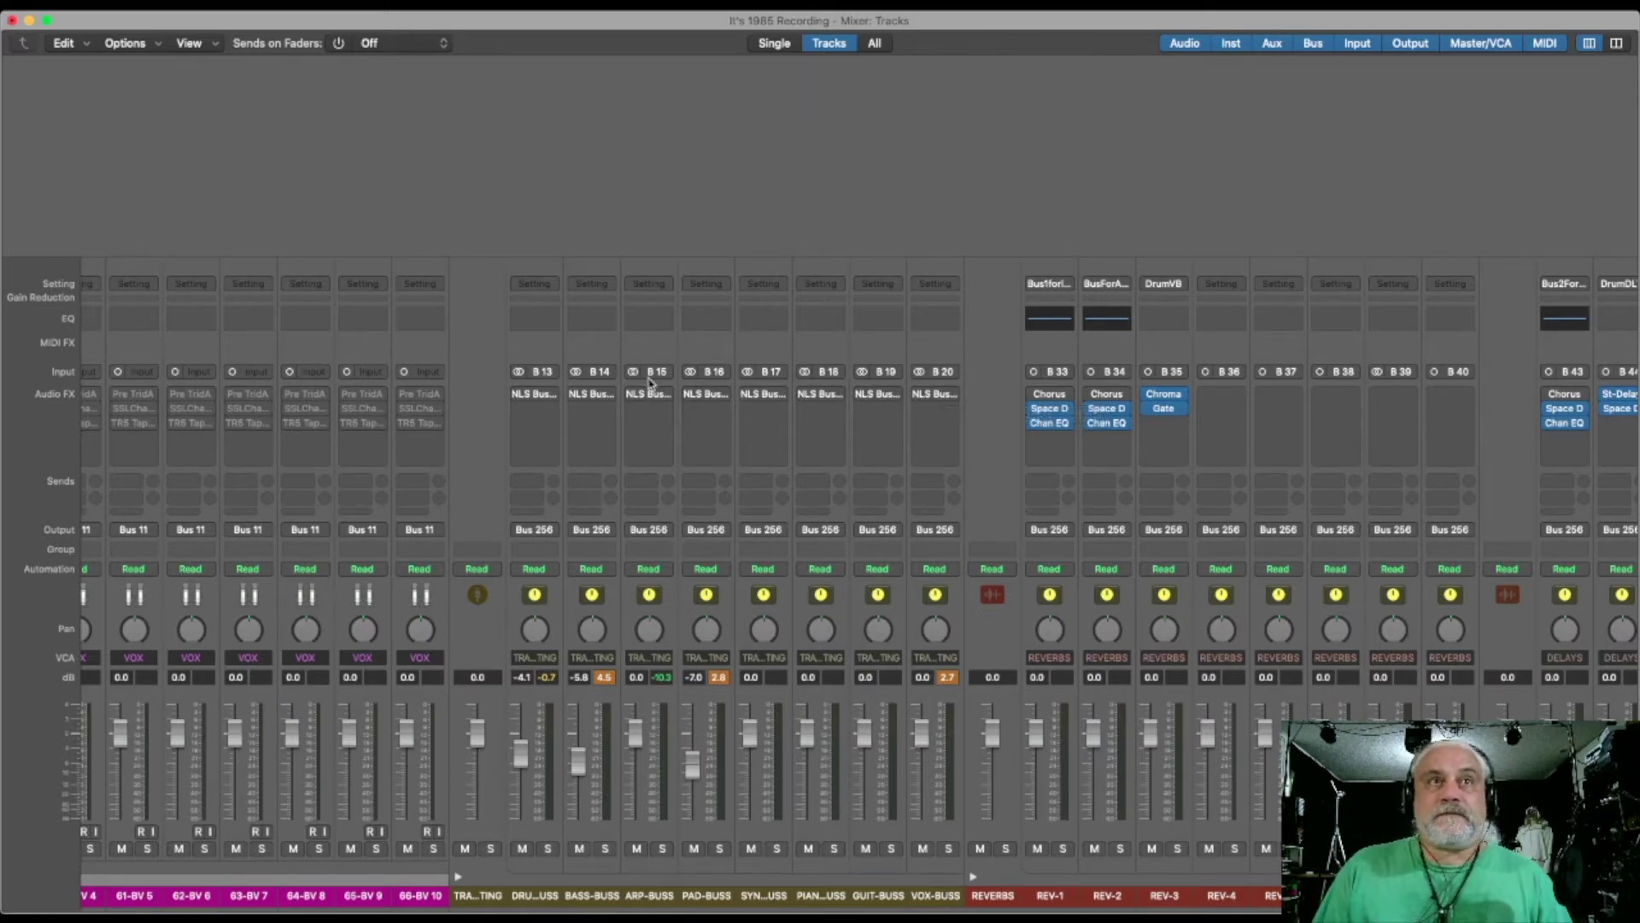
{"action": "scroll", "coordinate": [520, 398], "scroll_direction": "left", "scroll_amount": 15}
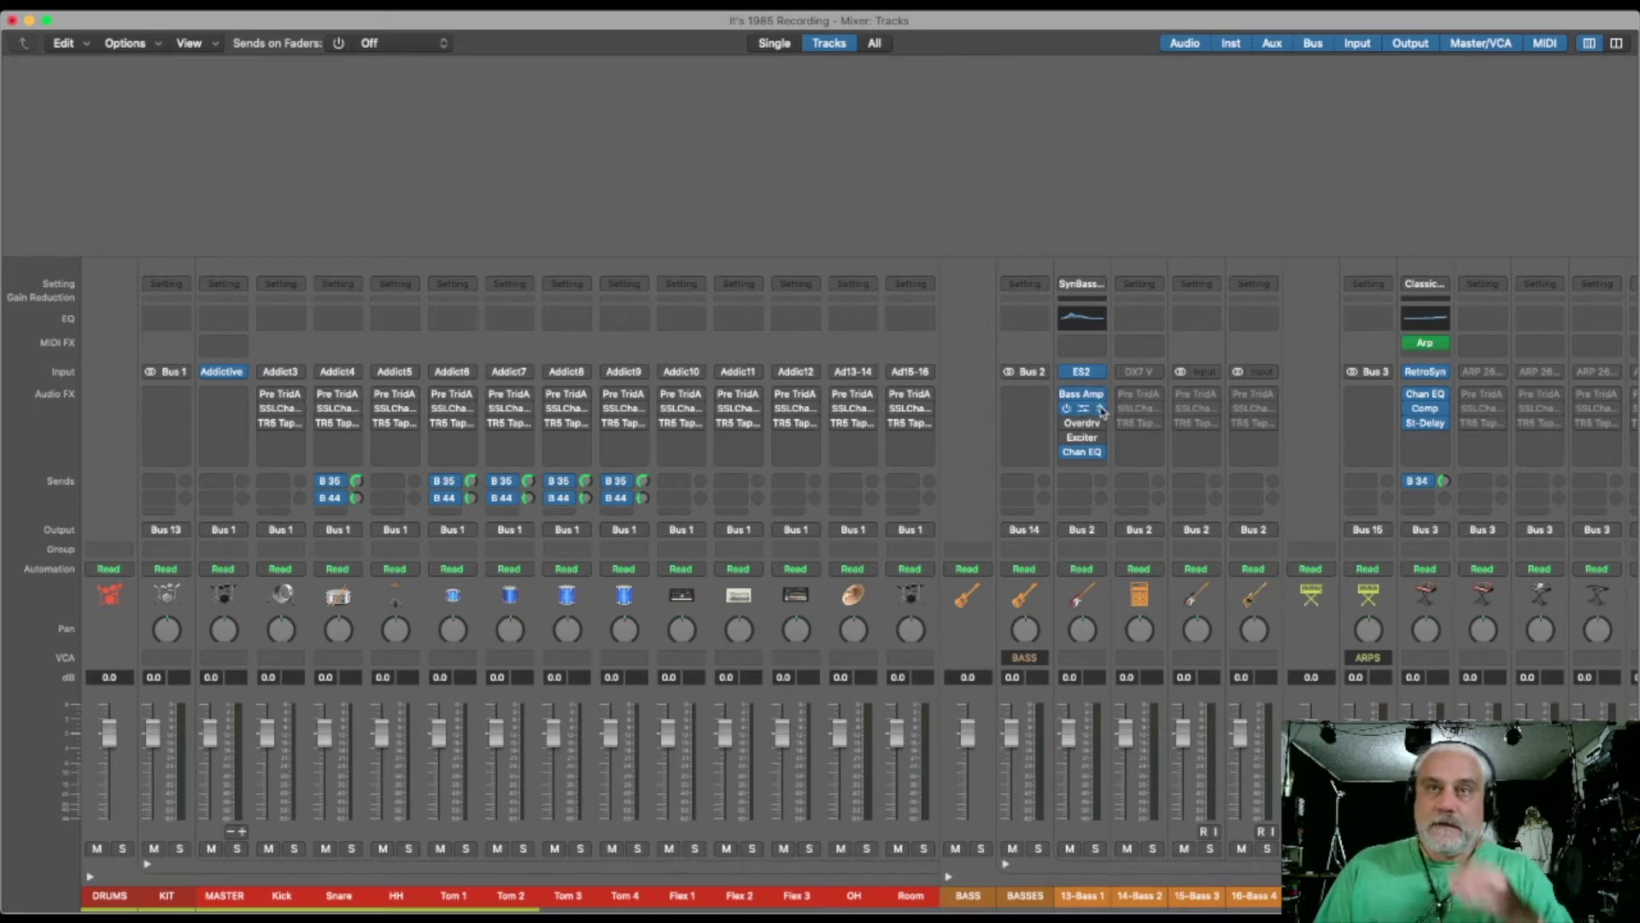
{"action": "scroll", "coordinate": [1102, 411], "scroll_direction": "right", "scroll_amount": 10}
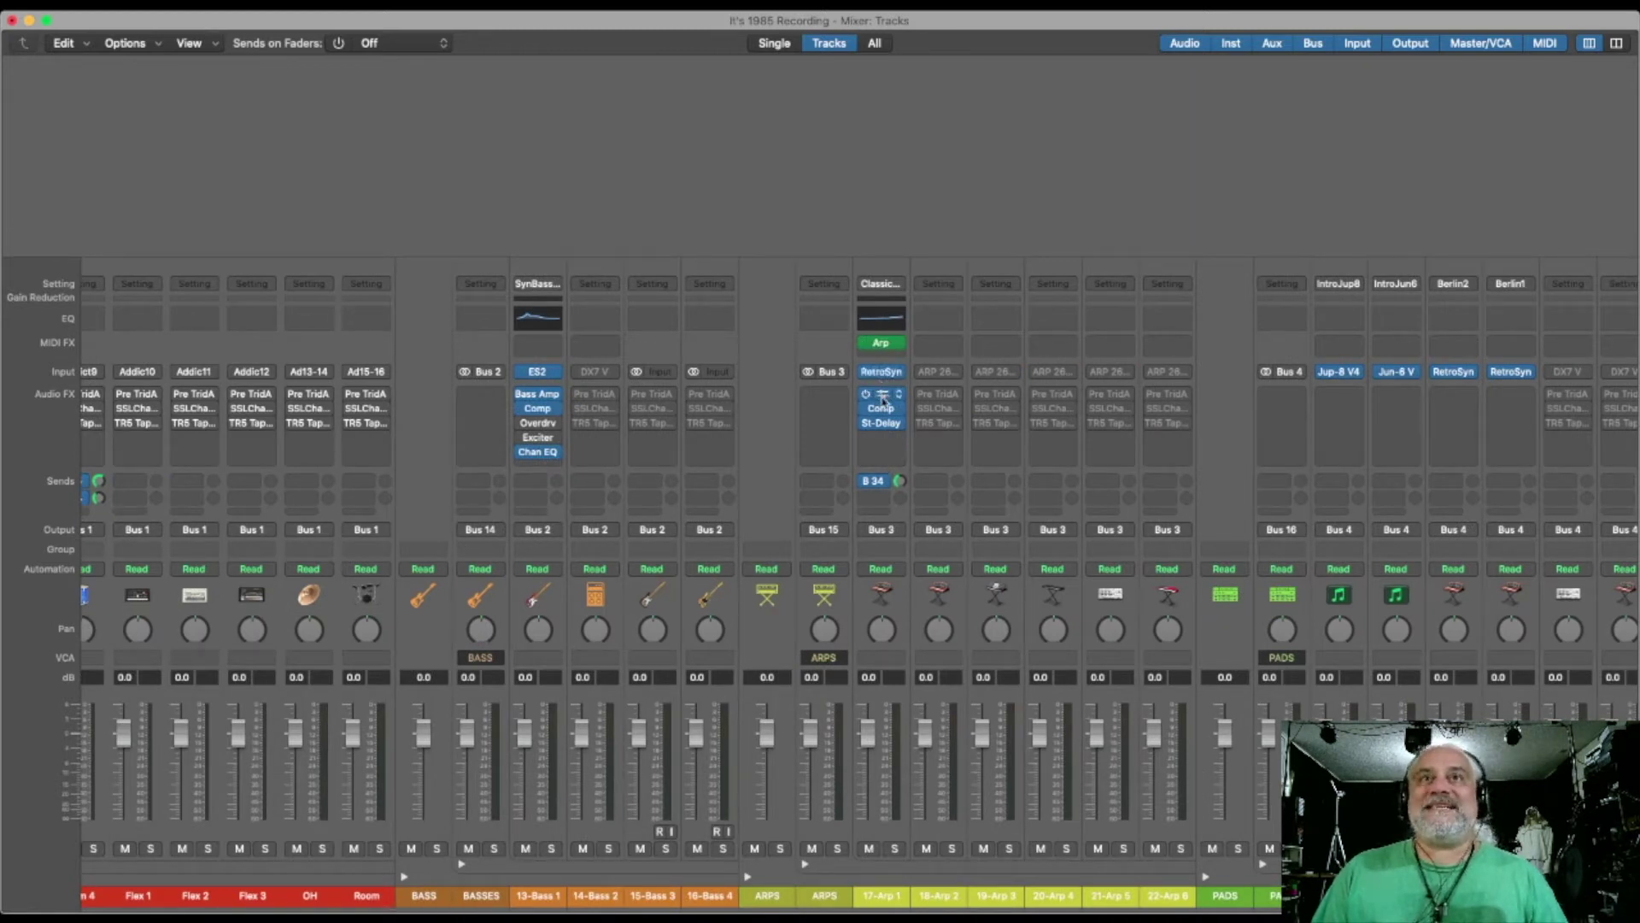
{"action": "scroll", "coordinate": [883, 399], "scroll_direction": "right", "scroll_amount": 12}
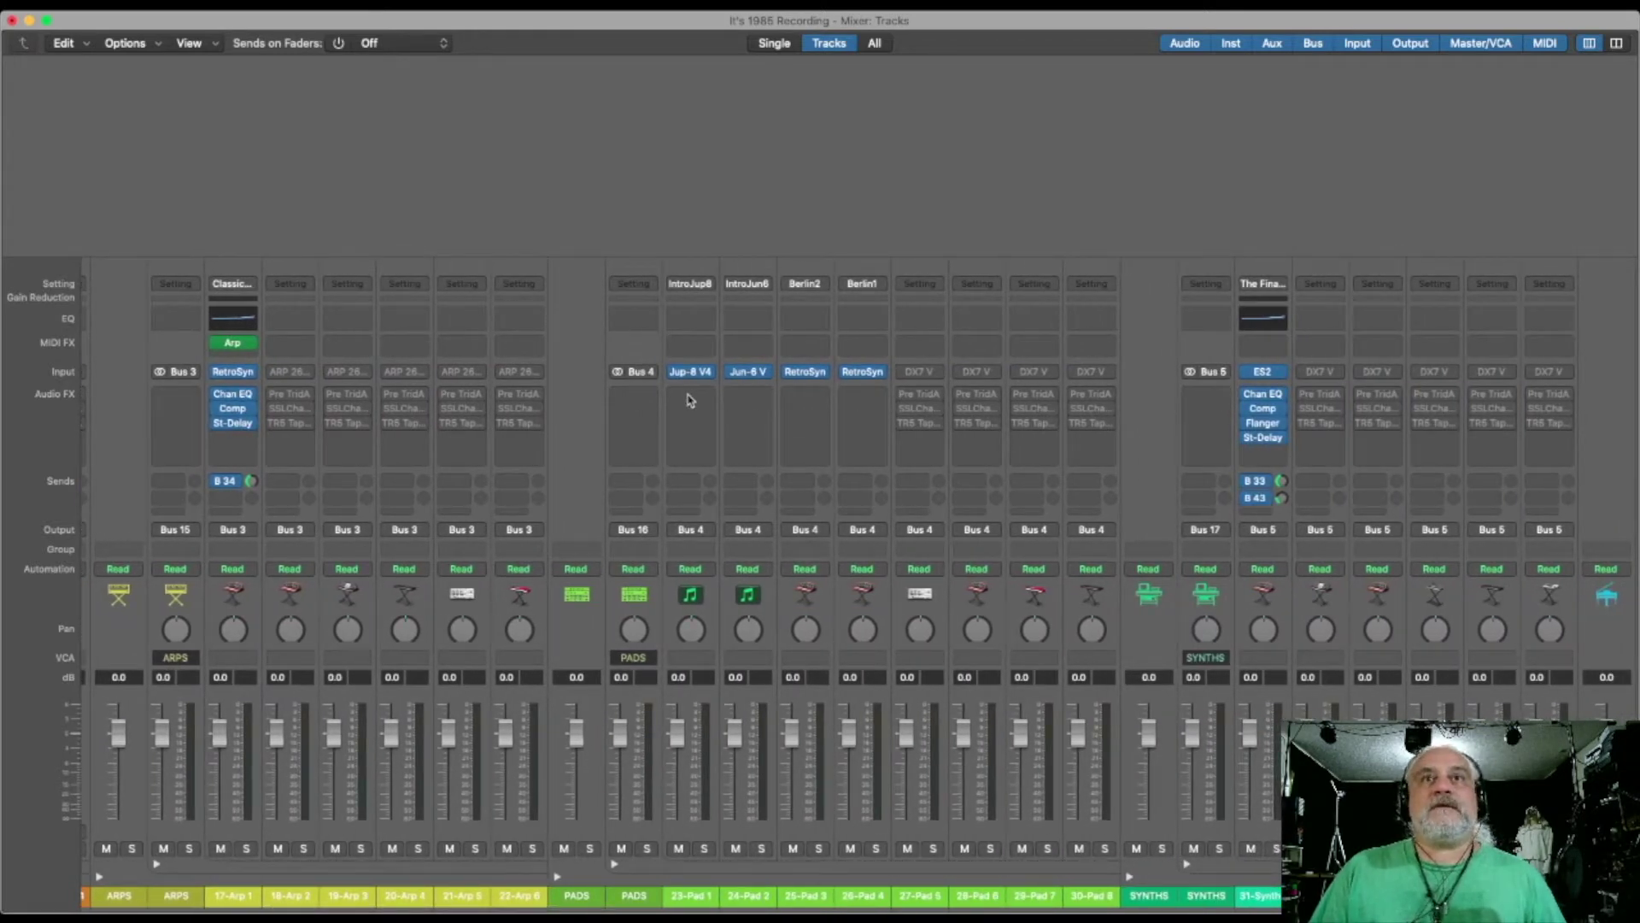
Copy the Pre TridA, SSL channel and TR5 Tape Machine 24 plug-ins from Pad 5 to Pads 1–4 and enable them
{"action": "left_click_drag", "start_coordinate": [918, 394], "coordinate": [690, 398]}
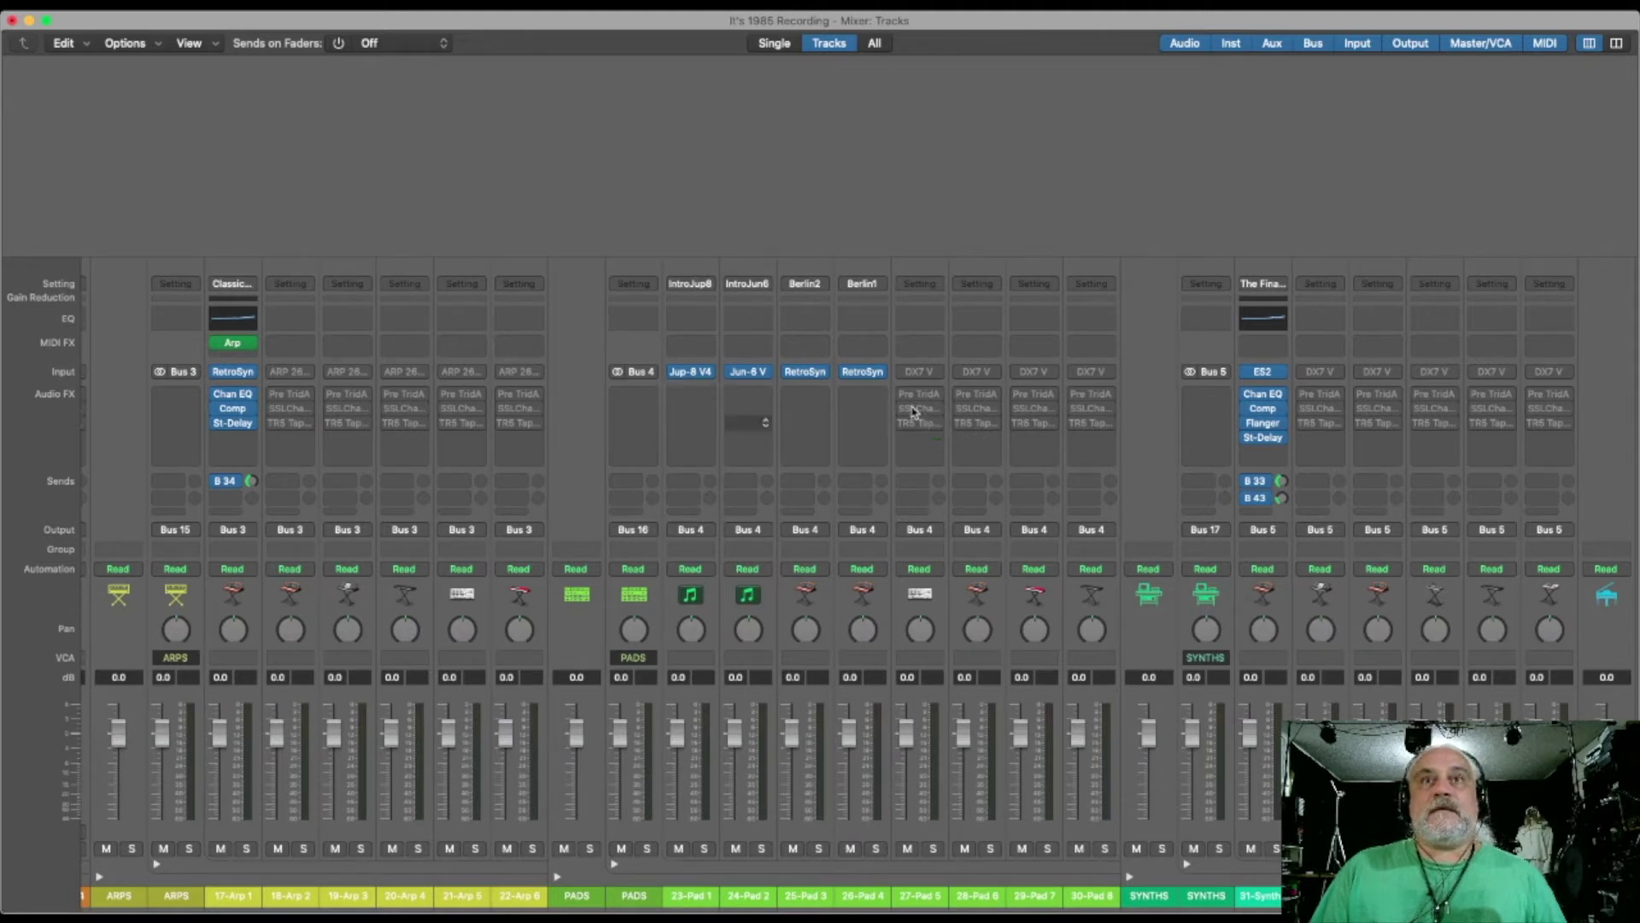
{"action": "left_click_drag", "start_coordinate": [918, 400], "coordinate": [697, 416]}
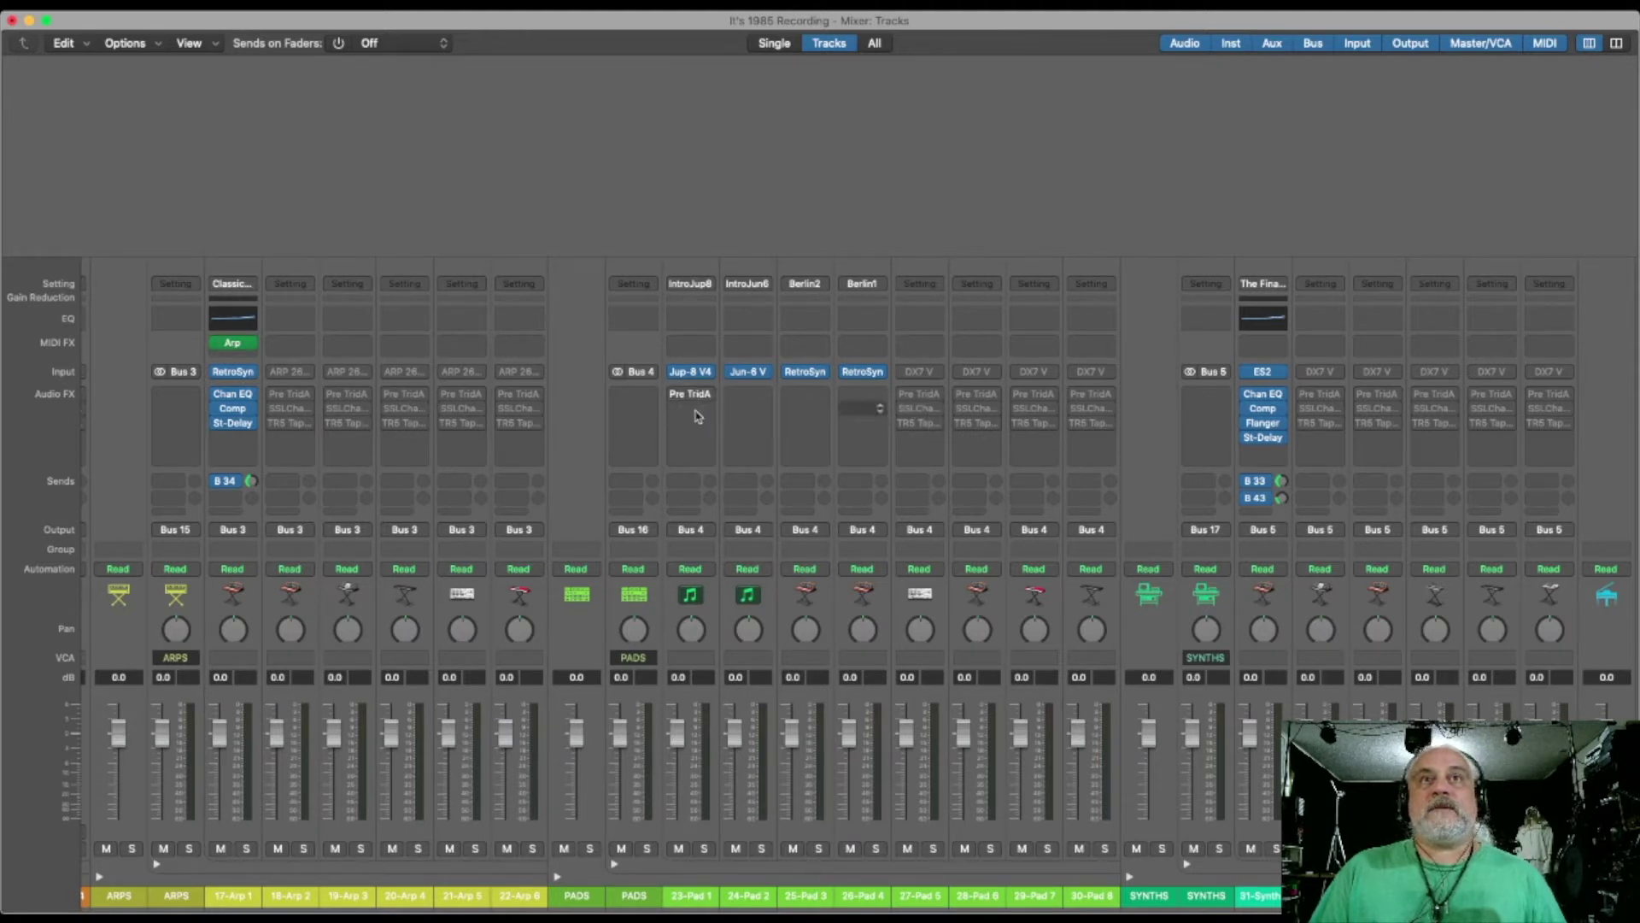
{"action": "left_click_drag", "start_coordinate": [918, 426], "coordinate": [693, 432]}
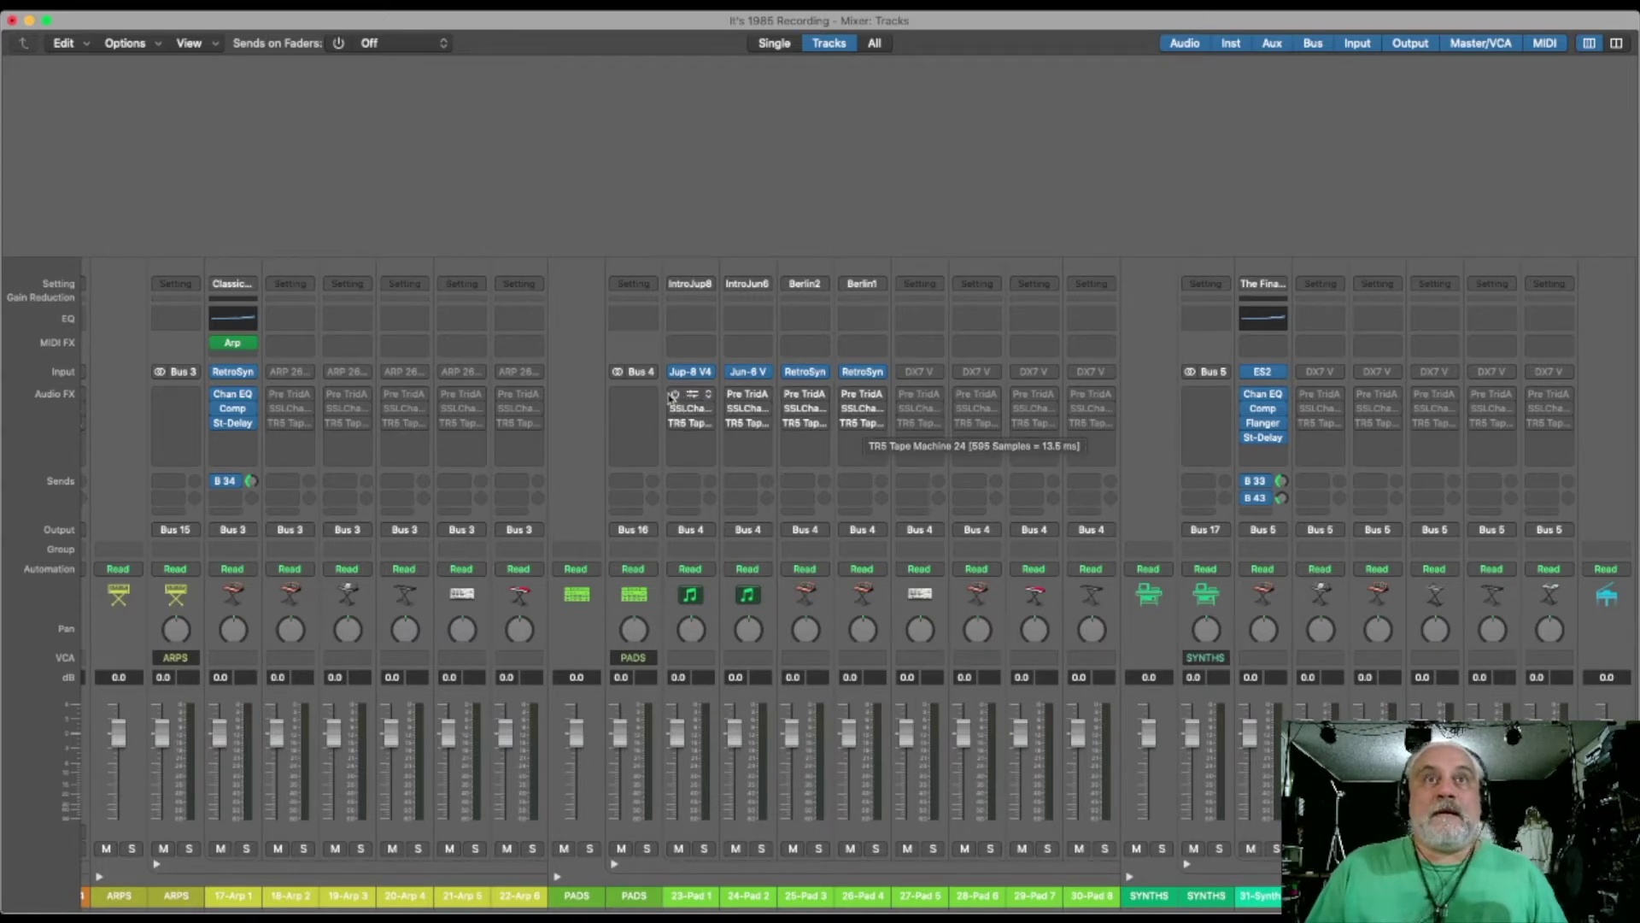
{"action": "left_click_drag", "start_coordinate": [674, 399], "coordinate": [675, 429]}
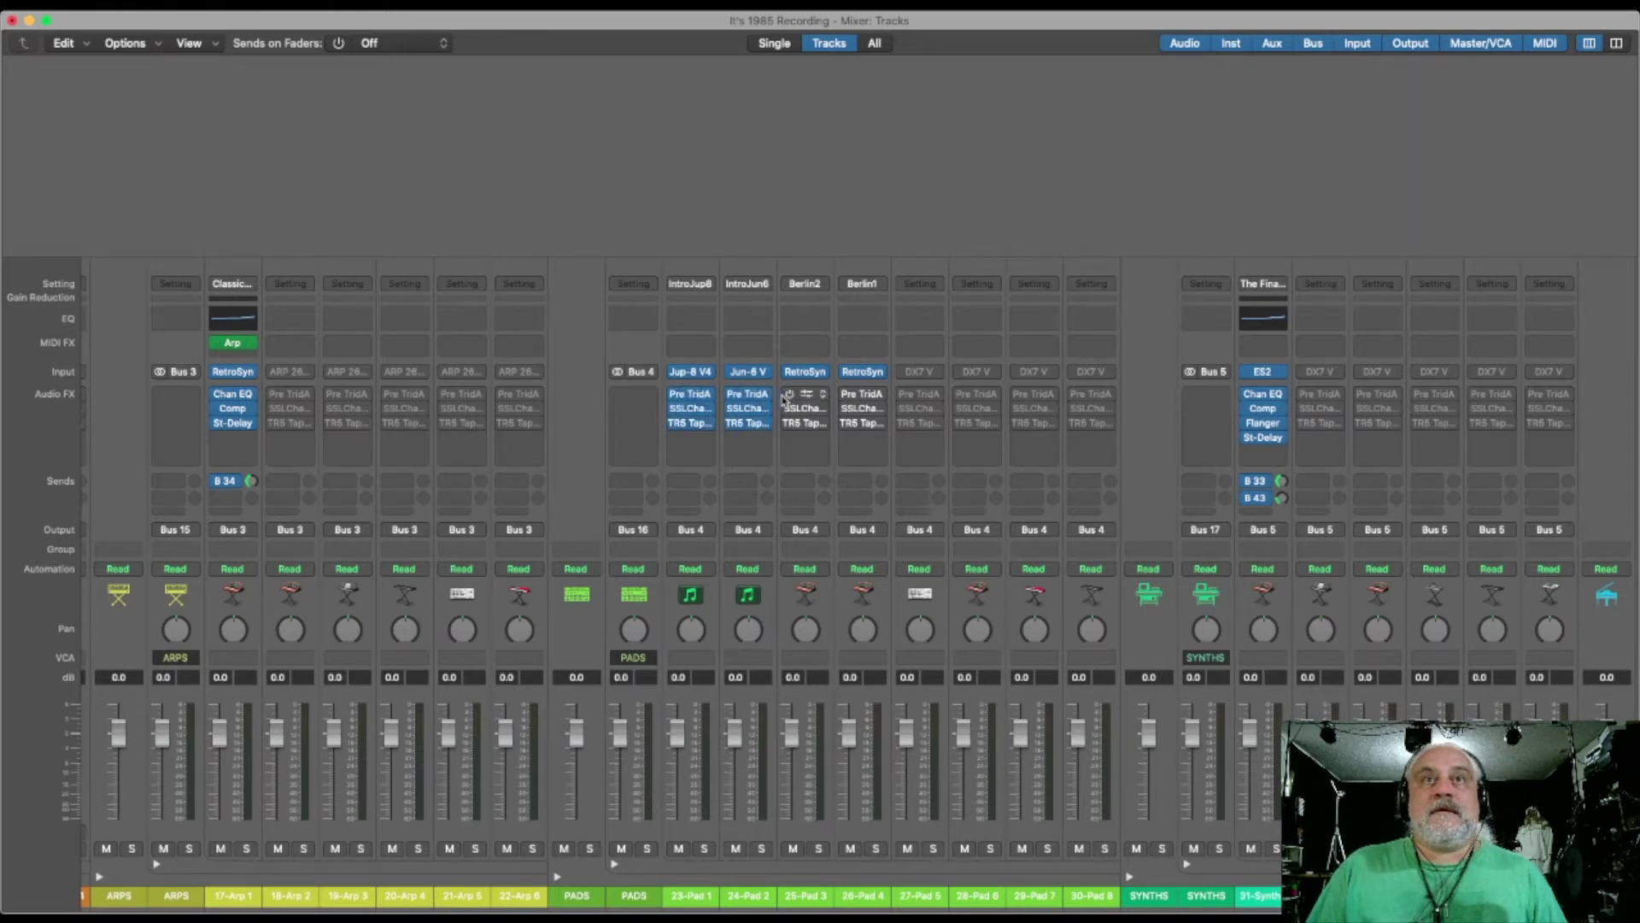
{"action": "left_click_drag", "start_coordinate": [788, 397], "coordinate": [845, 418]}
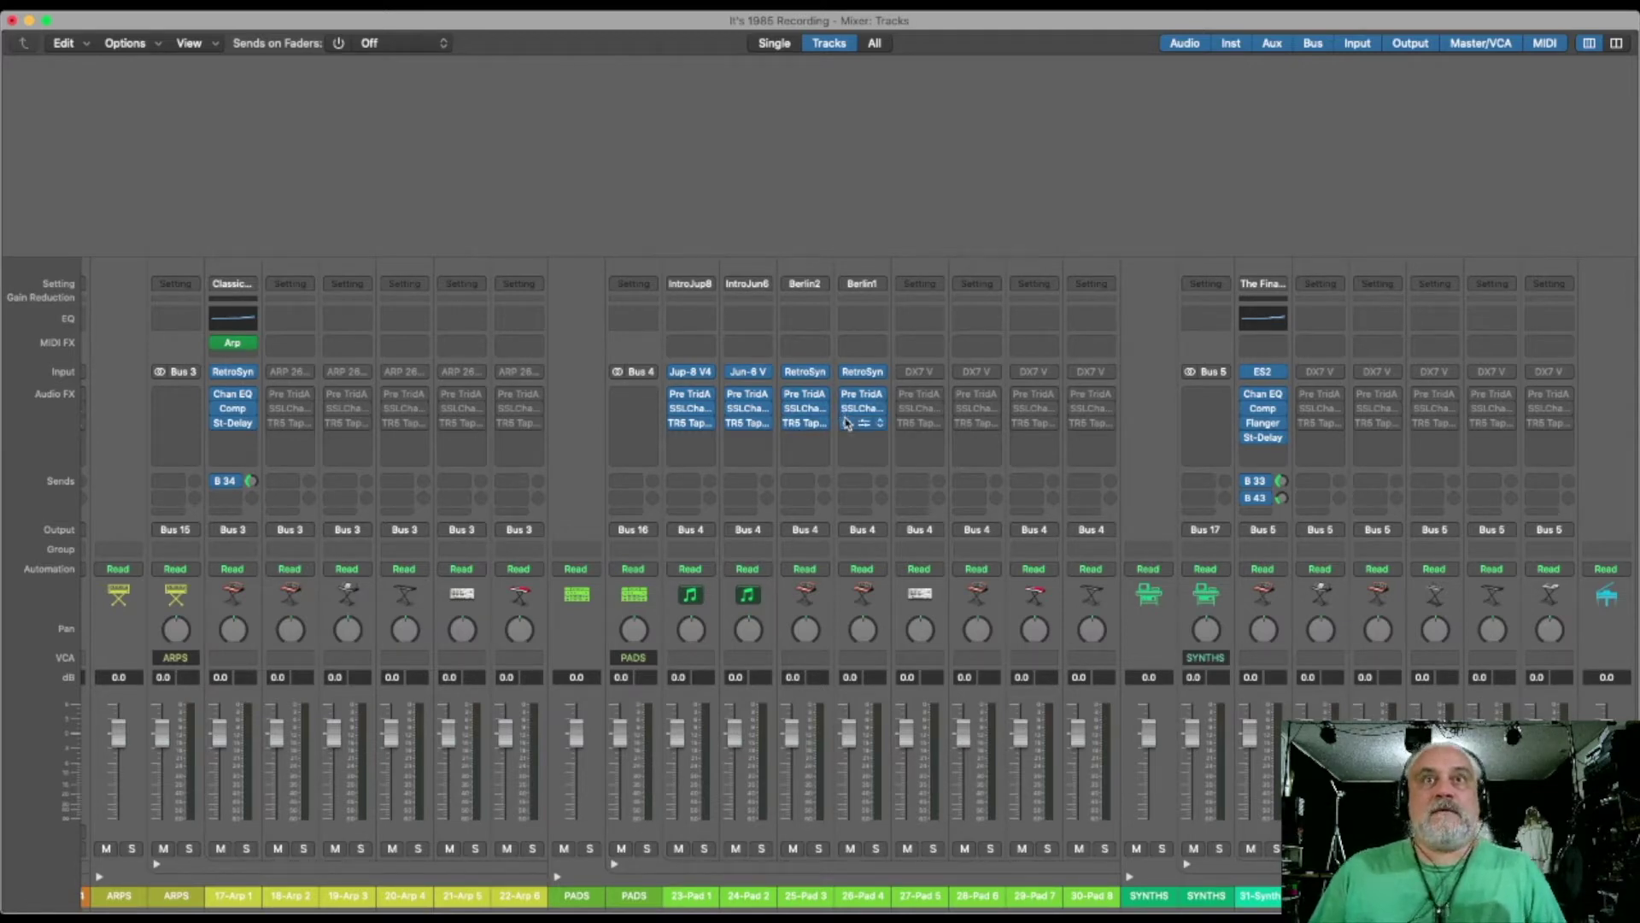
During playback, bypass the three plug-ins on Pads 1–4 together and solo those four channels
{"action": "key", "text": "super+w"}
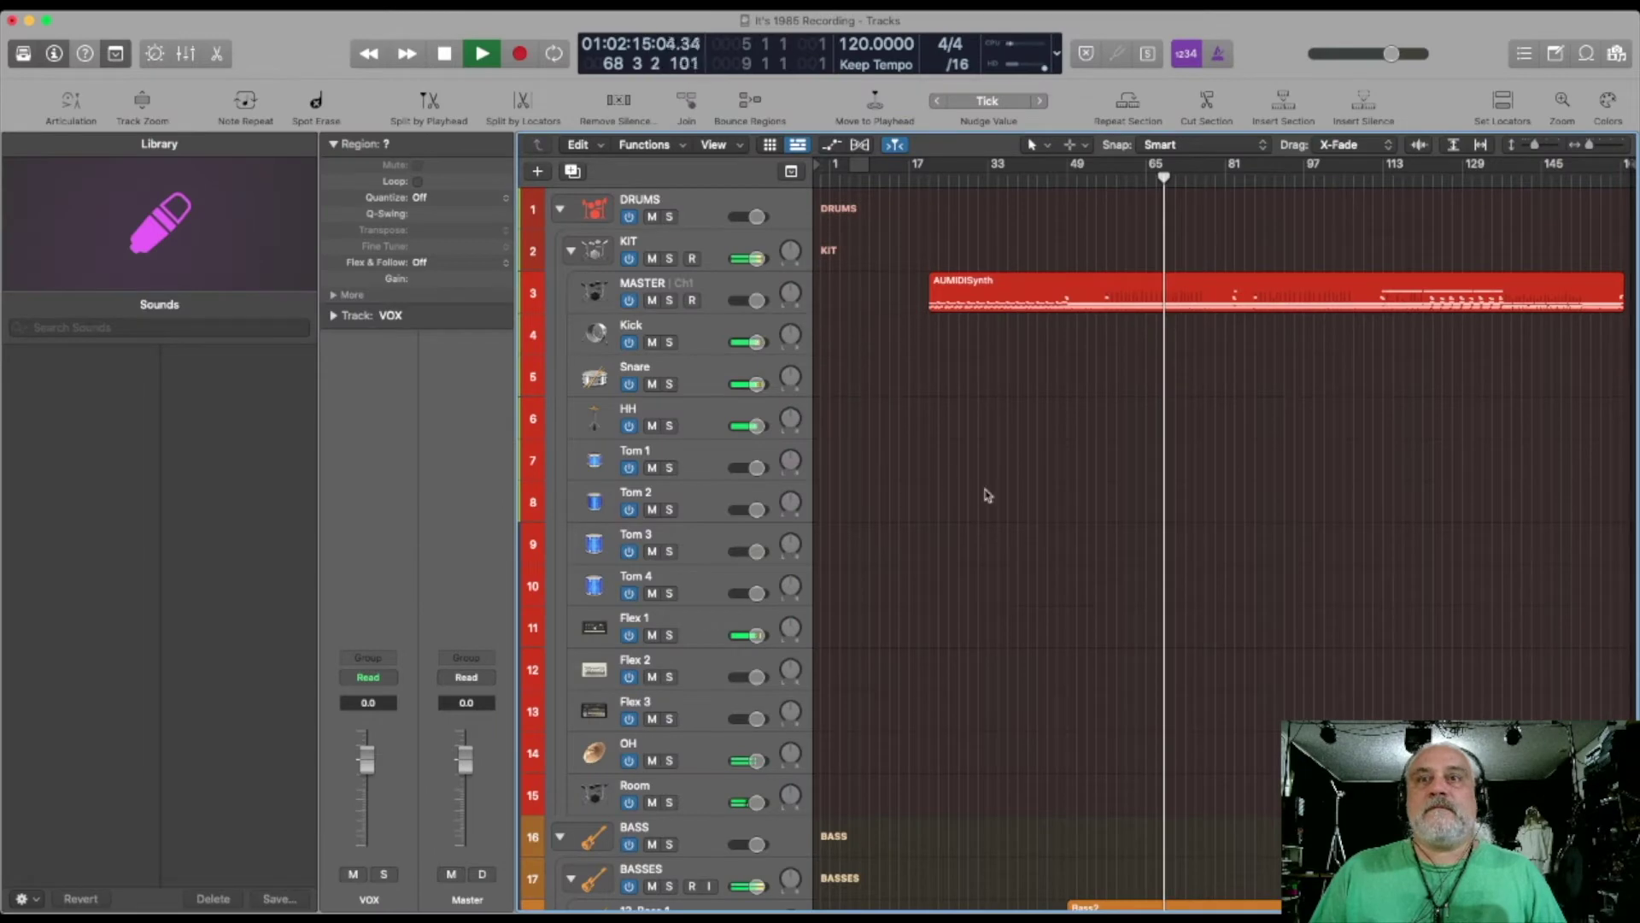
{"action": "scroll", "coordinate": [982, 492], "scroll_direction": "down", "scroll_amount": 3}
{"action": "scroll", "coordinate": [988, 495], "scroll_direction": "down", "scroll_amount": 5}
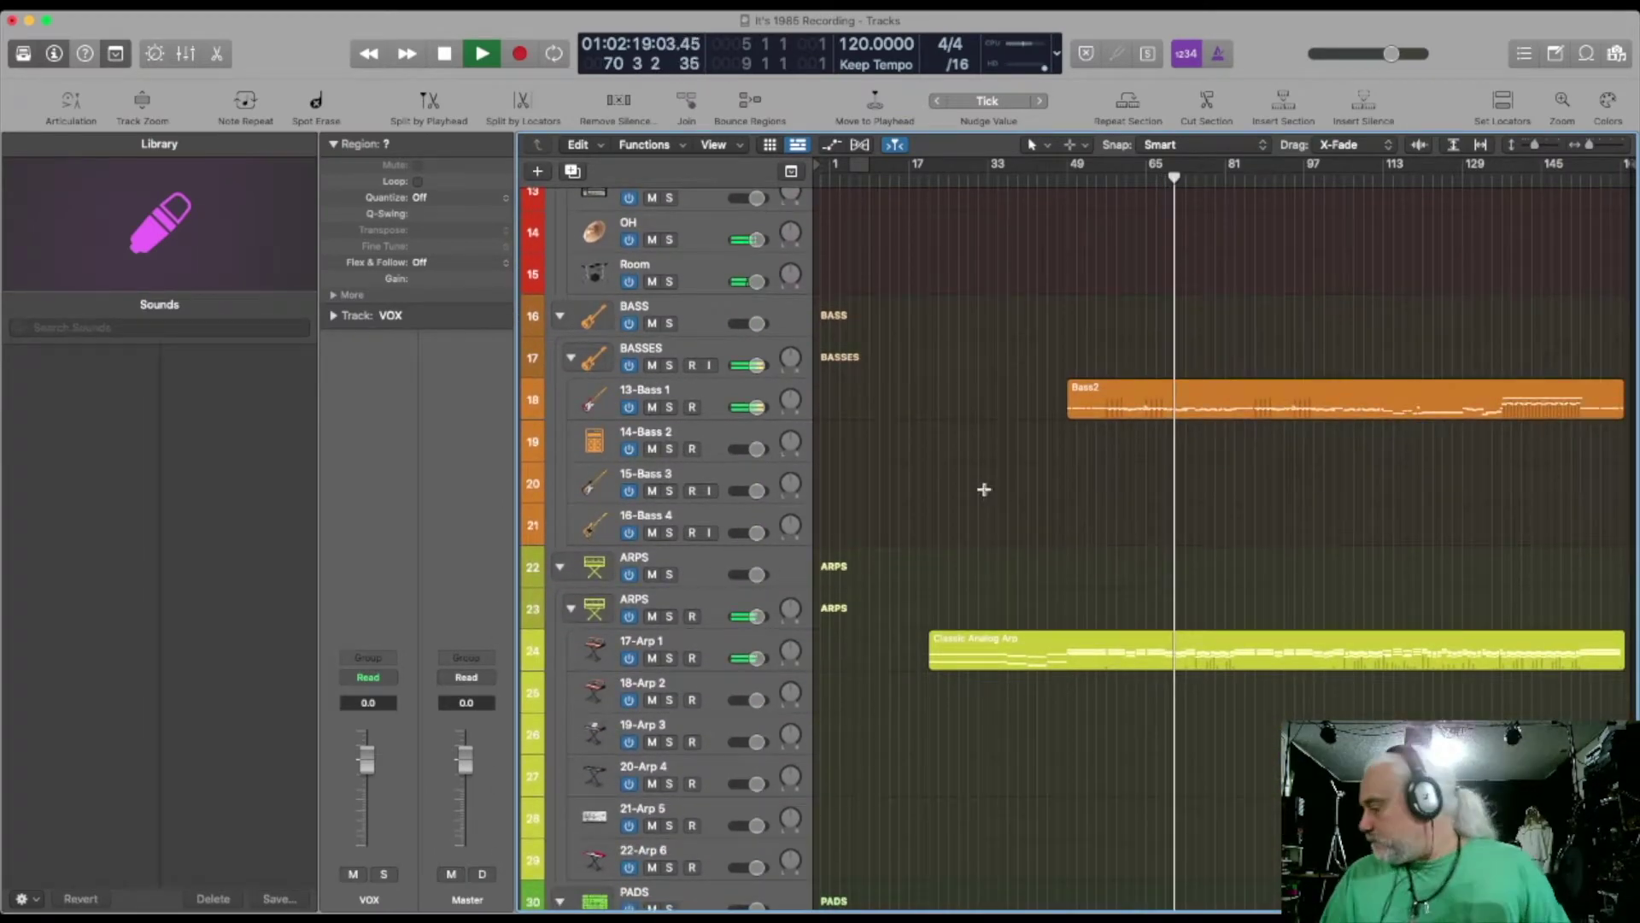
{"action": "key", "text": "super+2"}
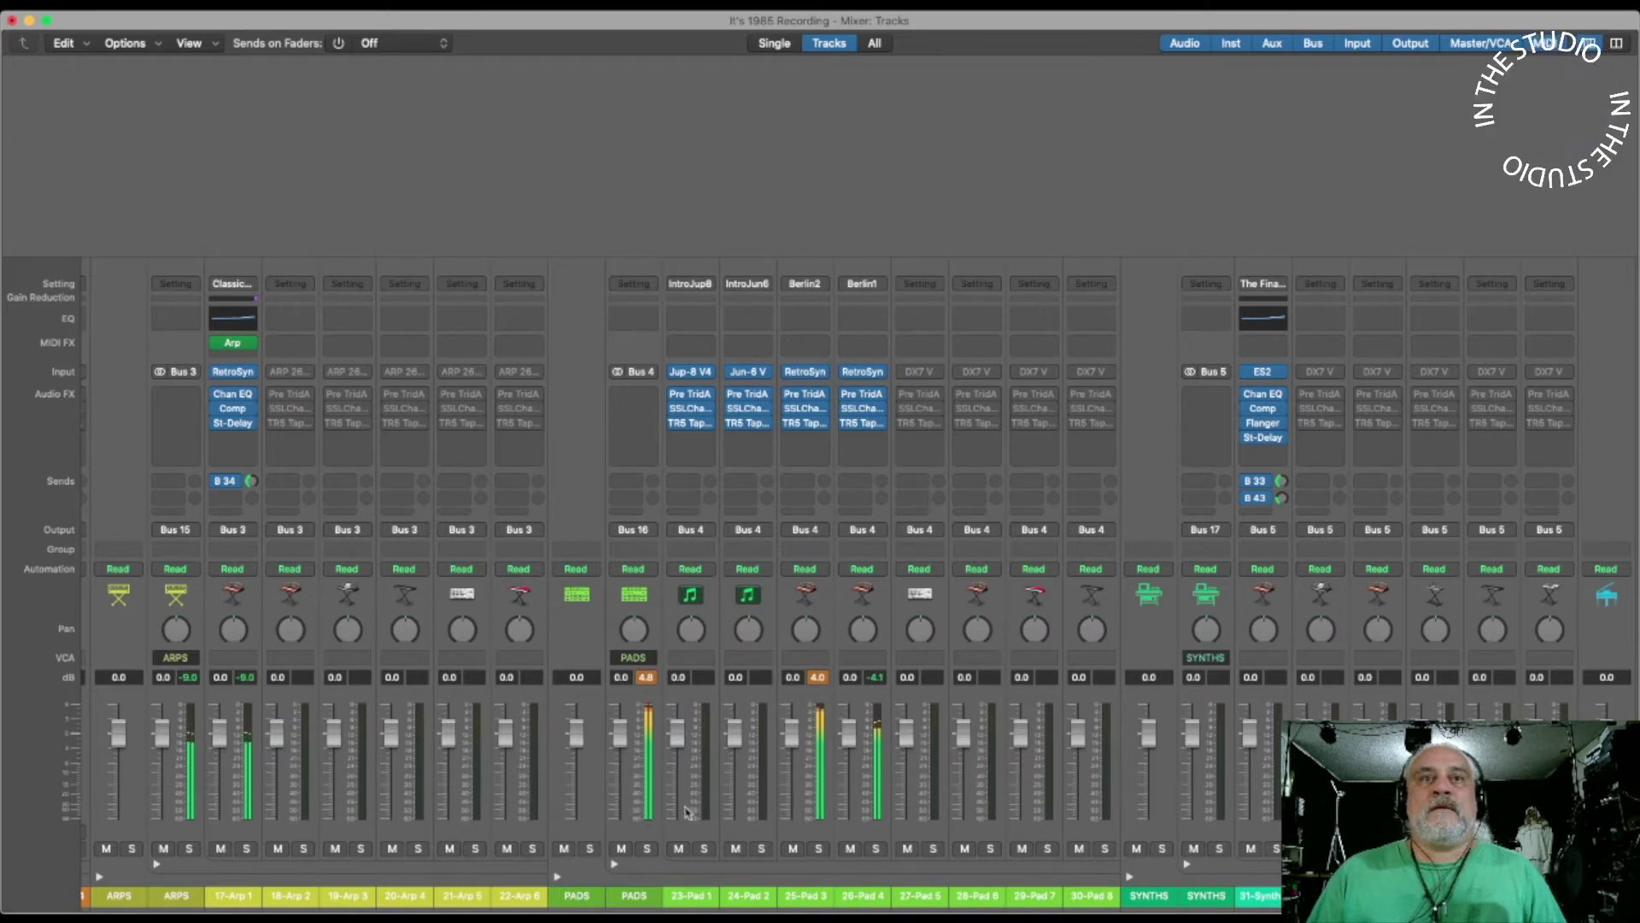
{"action": "left_click_drag", "start_coordinate": [684, 821], "coordinate": [875, 825]}
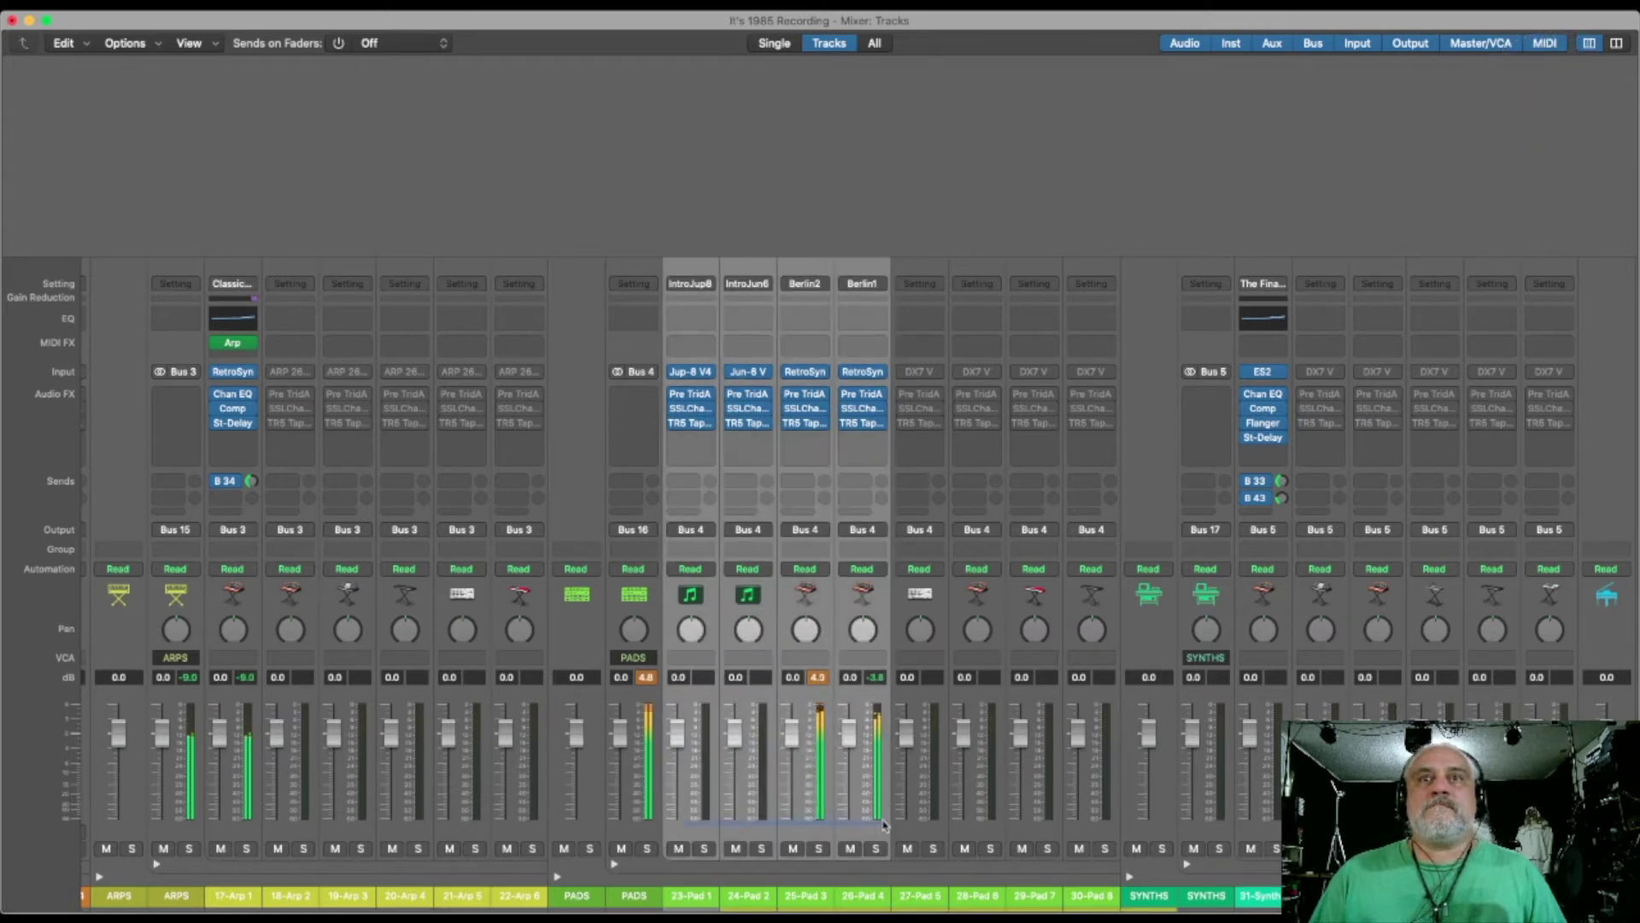
{"action": "left_click", "coordinate": [676, 394], "text": "alt"}
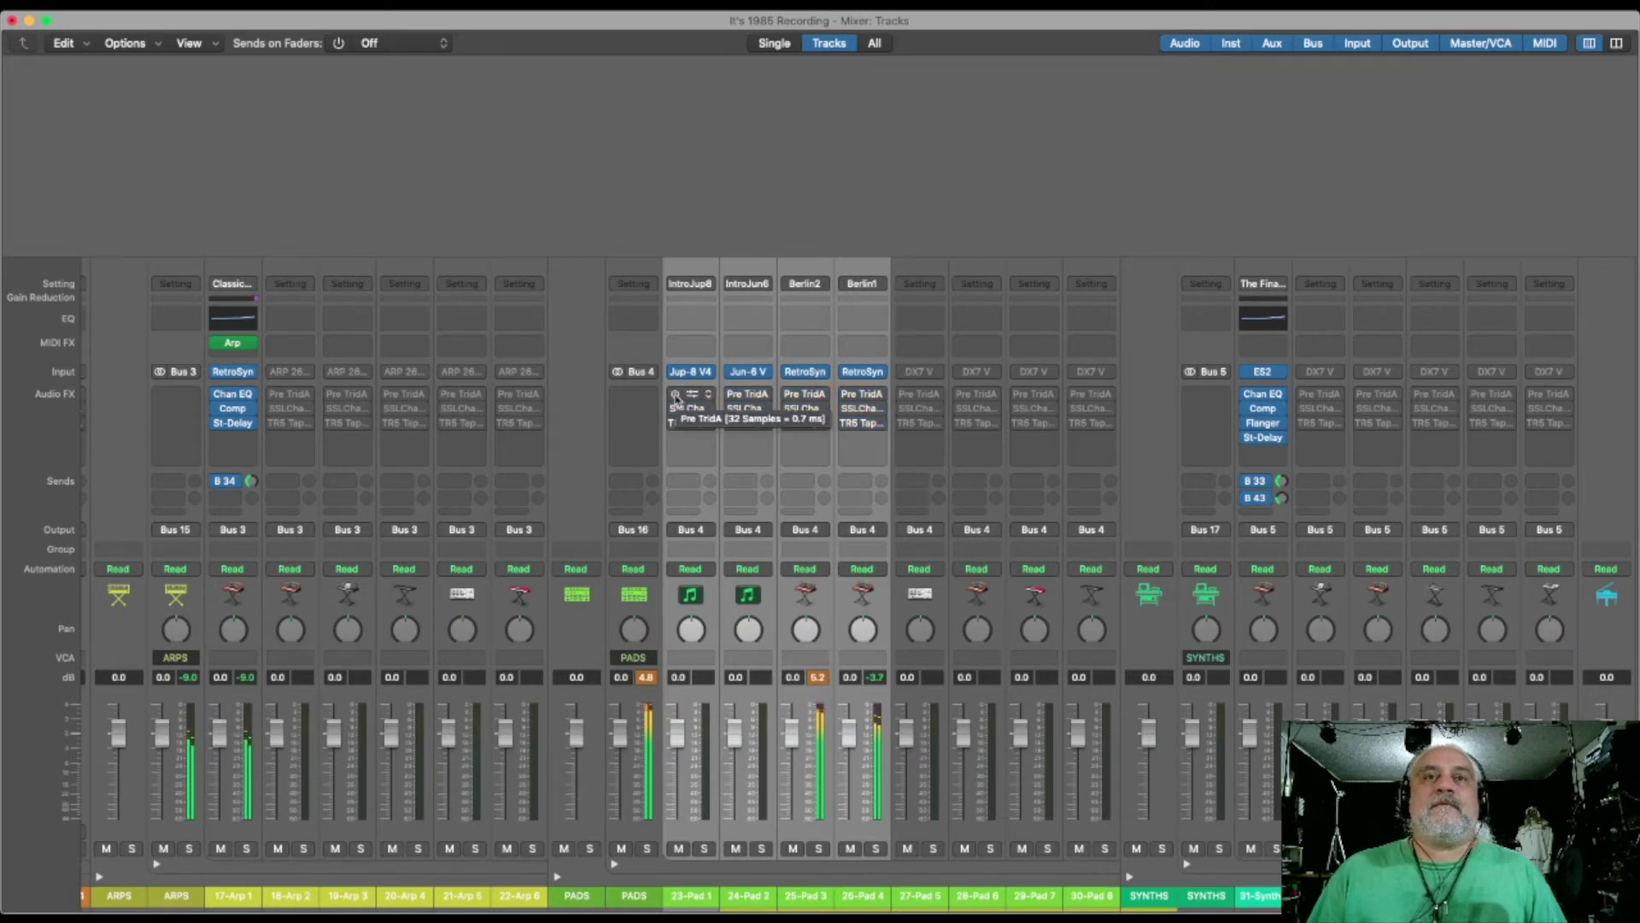
{"action": "left_click", "coordinate": [704, 849]}
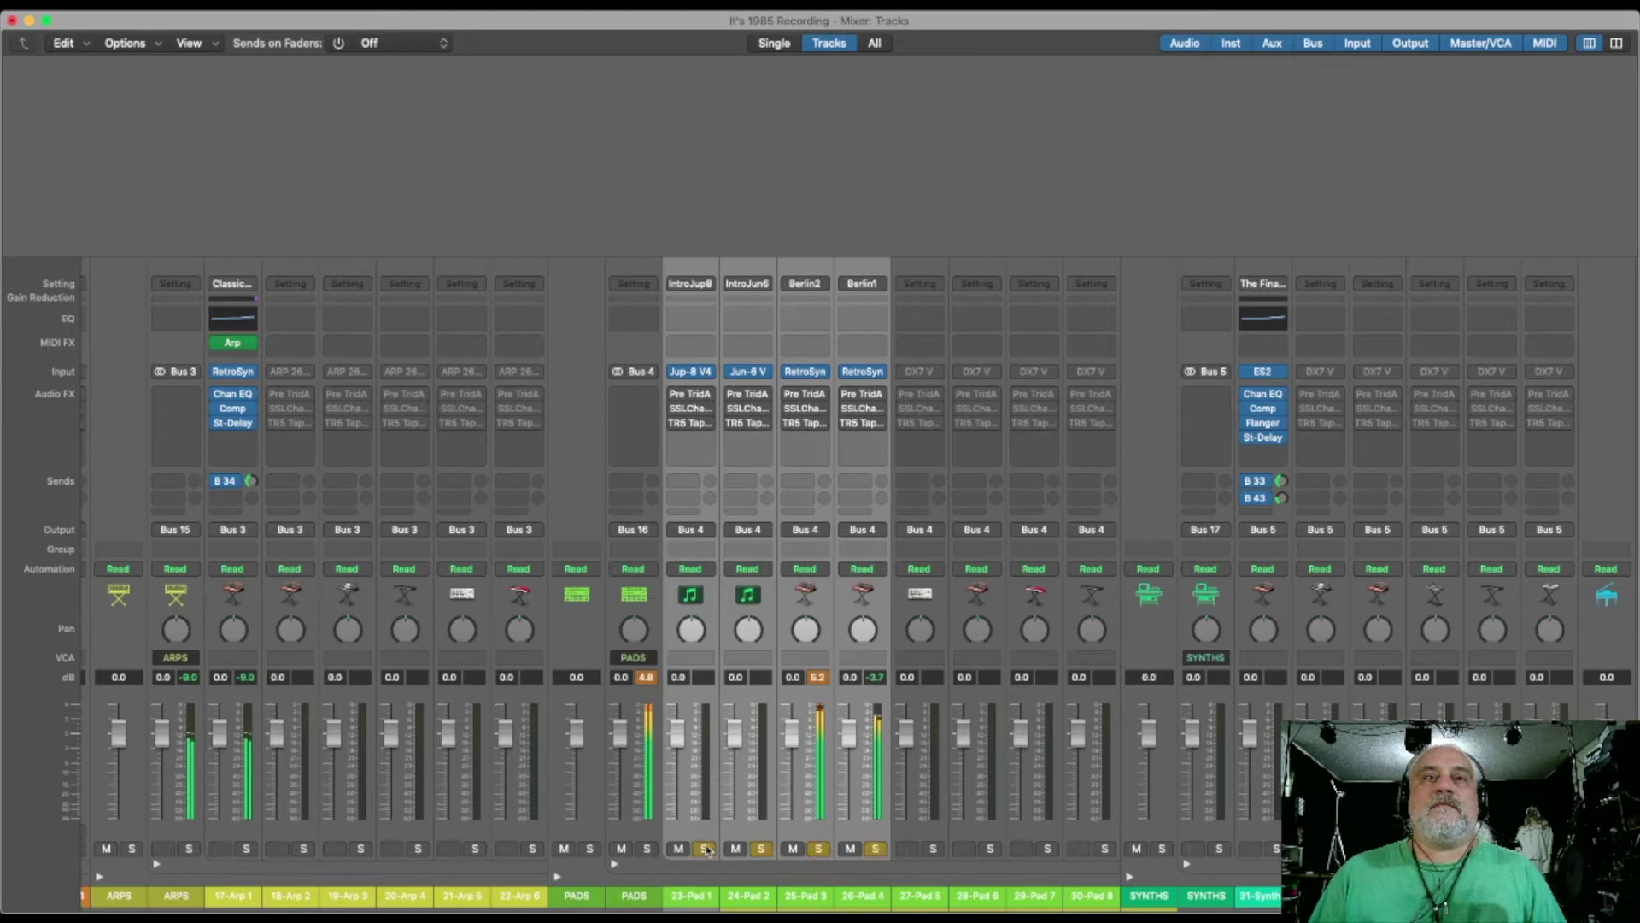
Compare the soloed pads with their plug-ins on and off, leaving the plug-ins bypassed and the channels unsoloed
{"action": "left_click", "coordinate": [675, 396]}
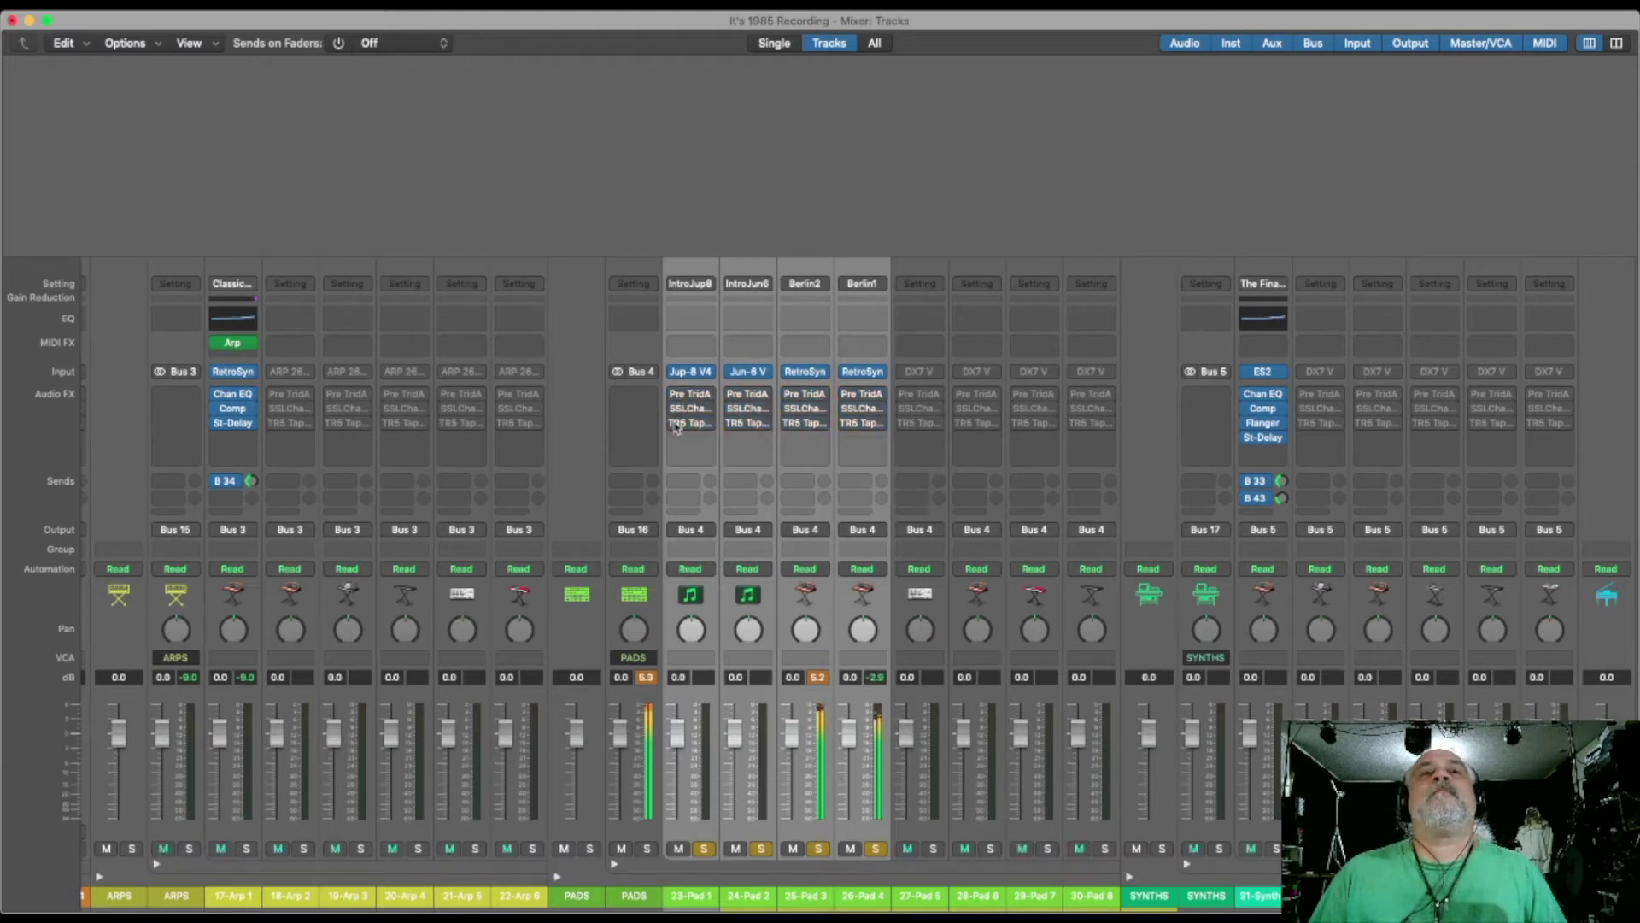
{"action": "mouse_move", "coordinate": [677, 397]}
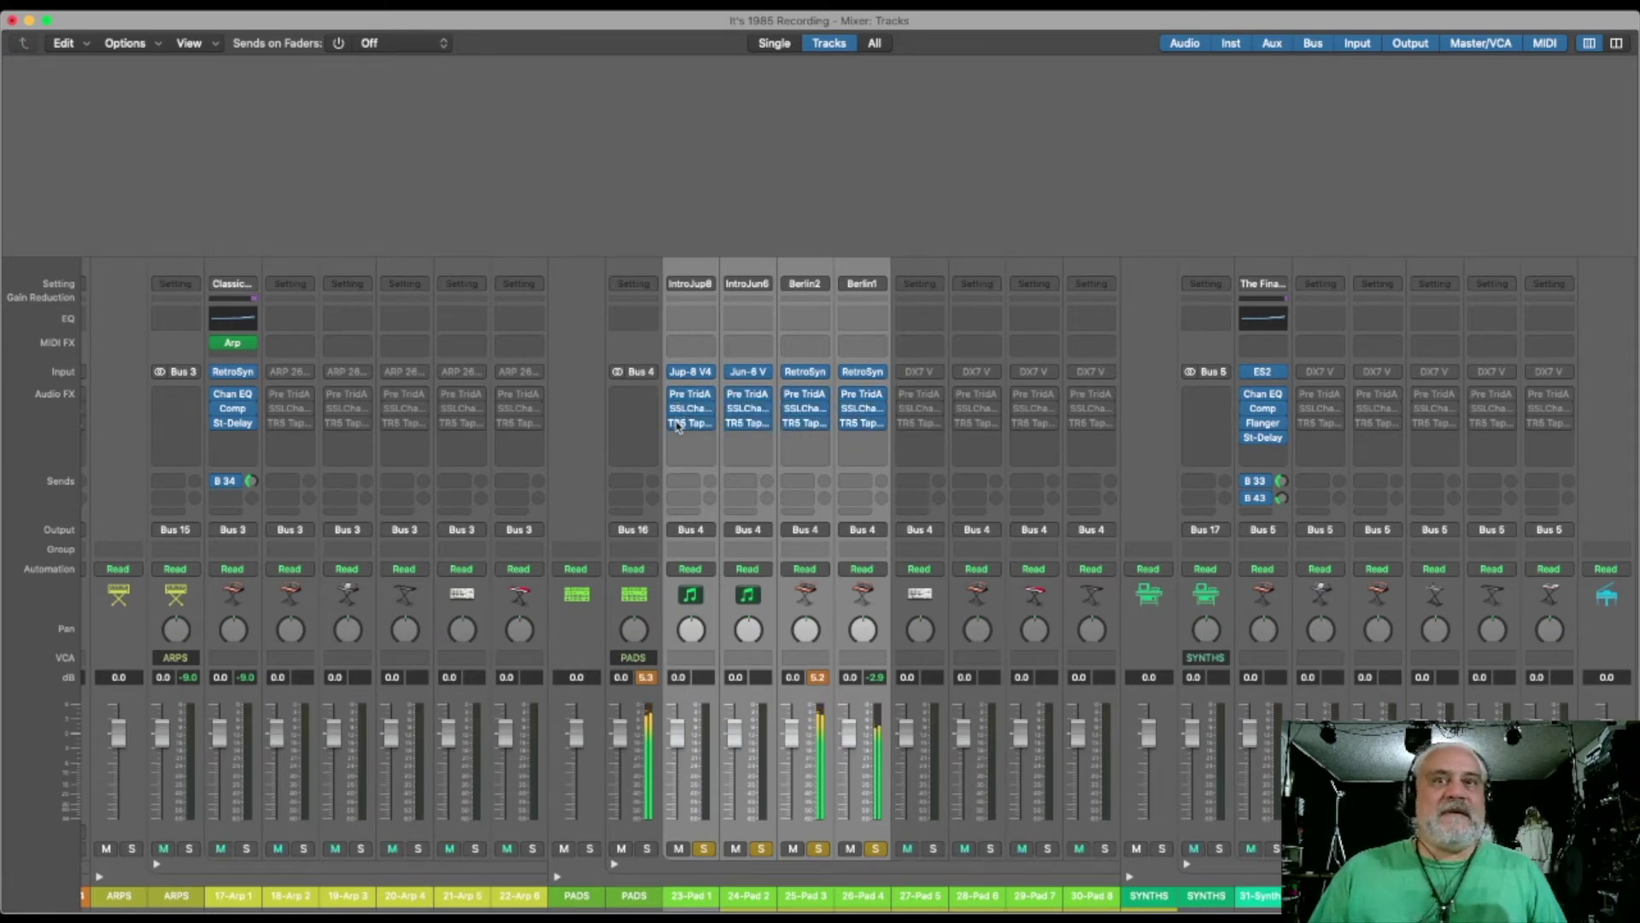
{"action": "left_click", "coordinate": [875, 849]}
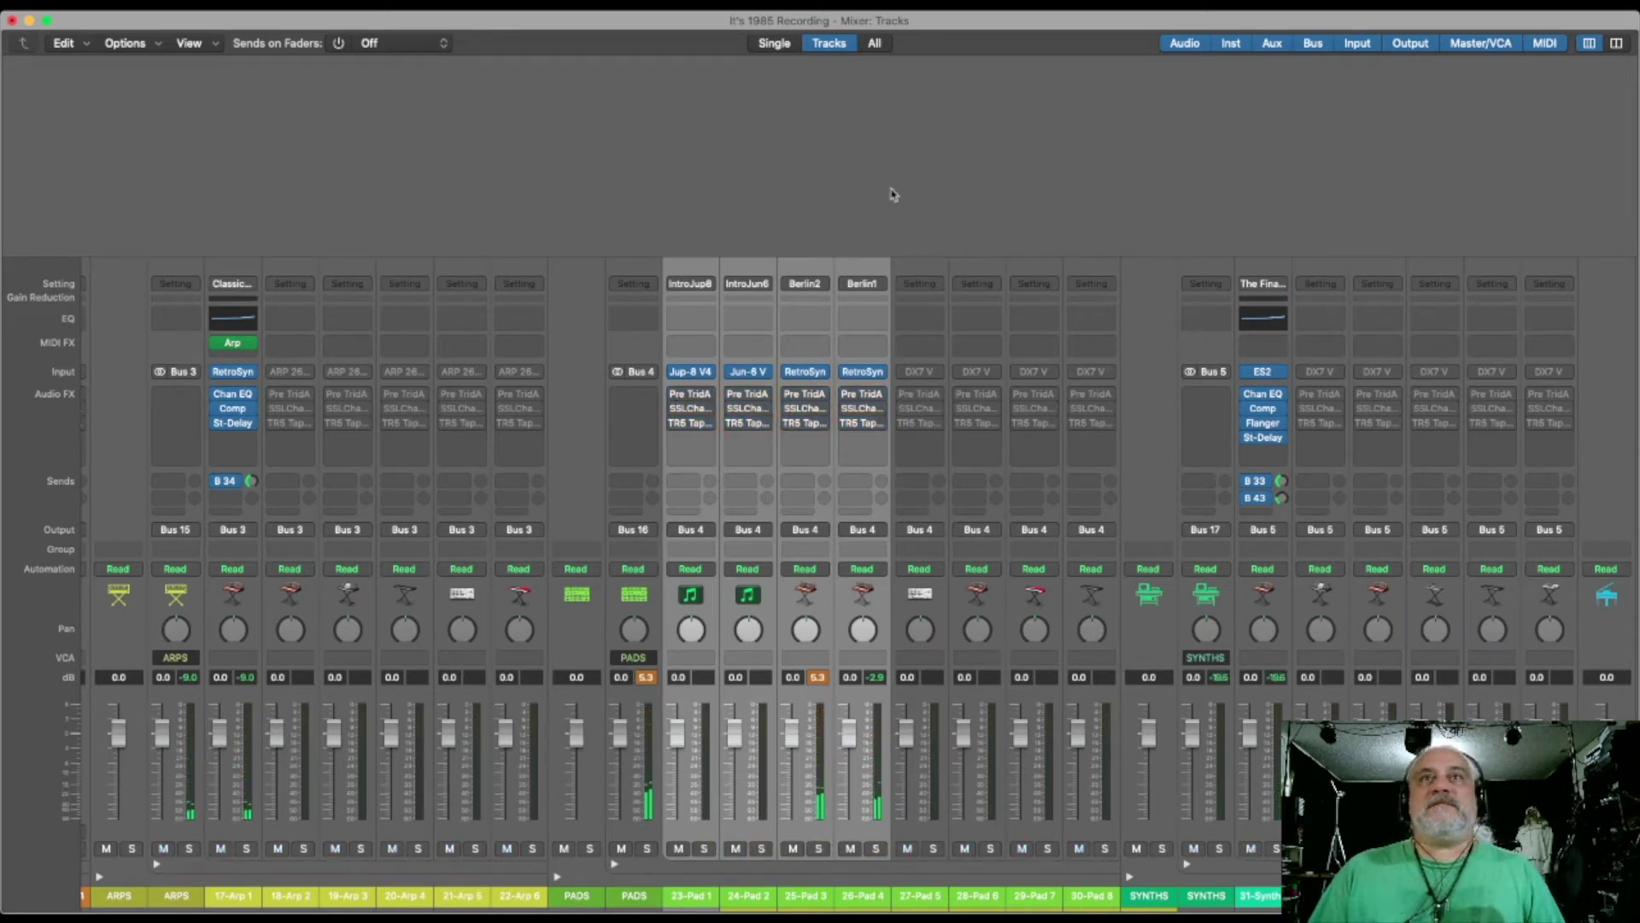
{"action": "left_click", "coordinate": [933, 148]}
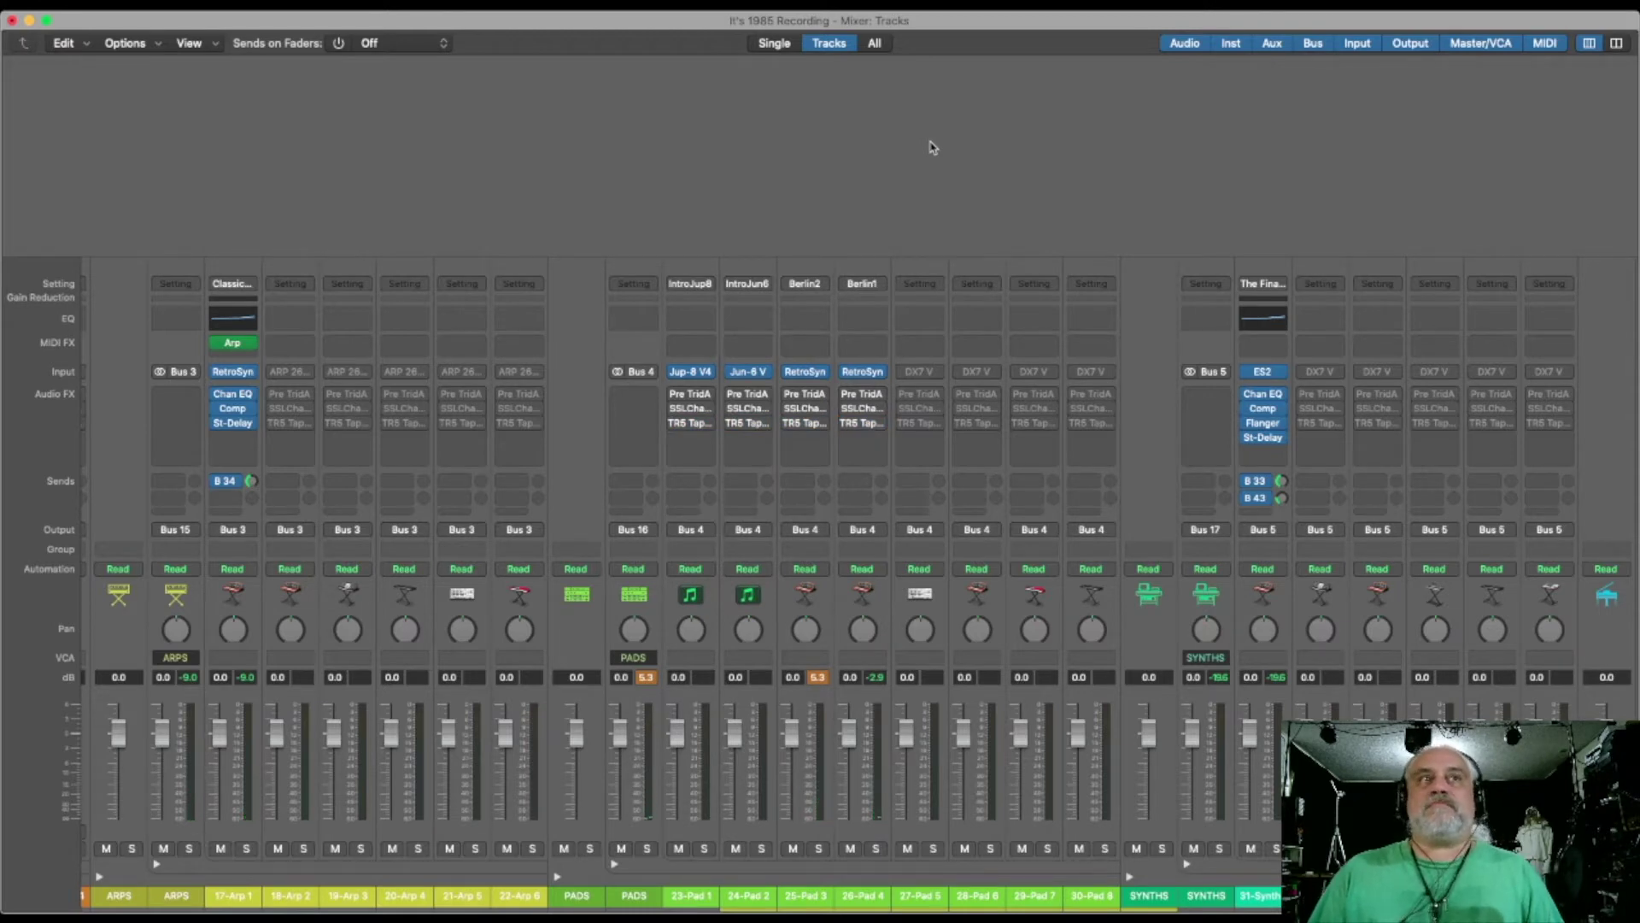
Solo the Kick to Room drum channels together and compare their plug-ins on and off, leaving them bypassed and unsoloed
{"action": "scroll", "coordinate": [932, 148], "scroll_direction": "left", "scroll_amount": 15}
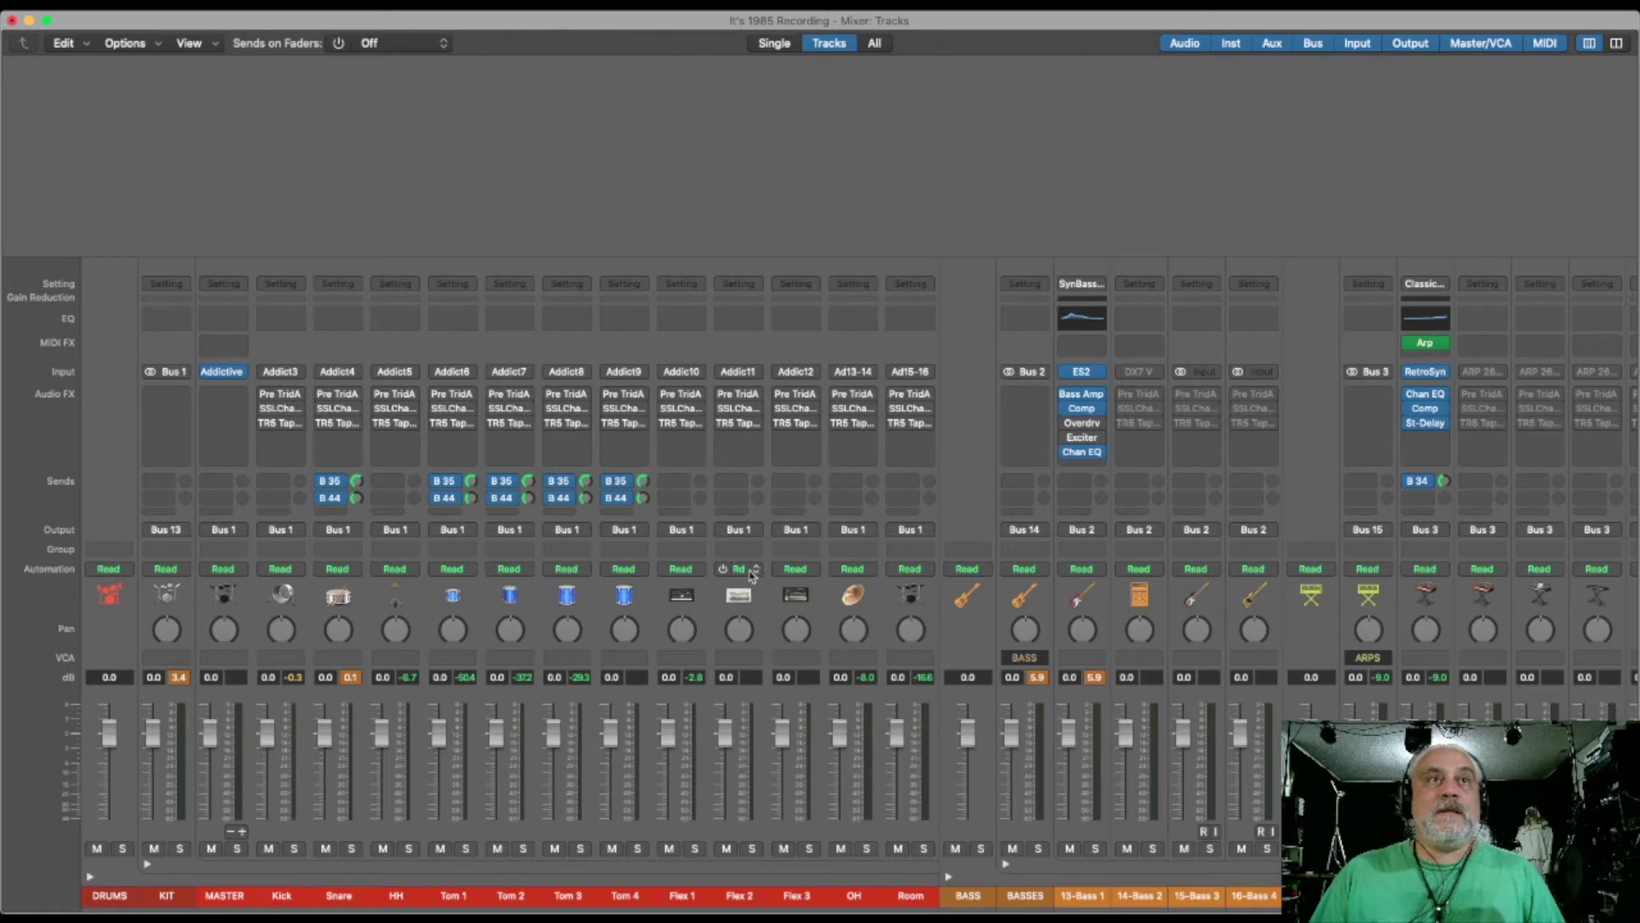
{"action": "left_click_drag", "start_coordinate": [270, 836], "coordinate": [904, 840]}
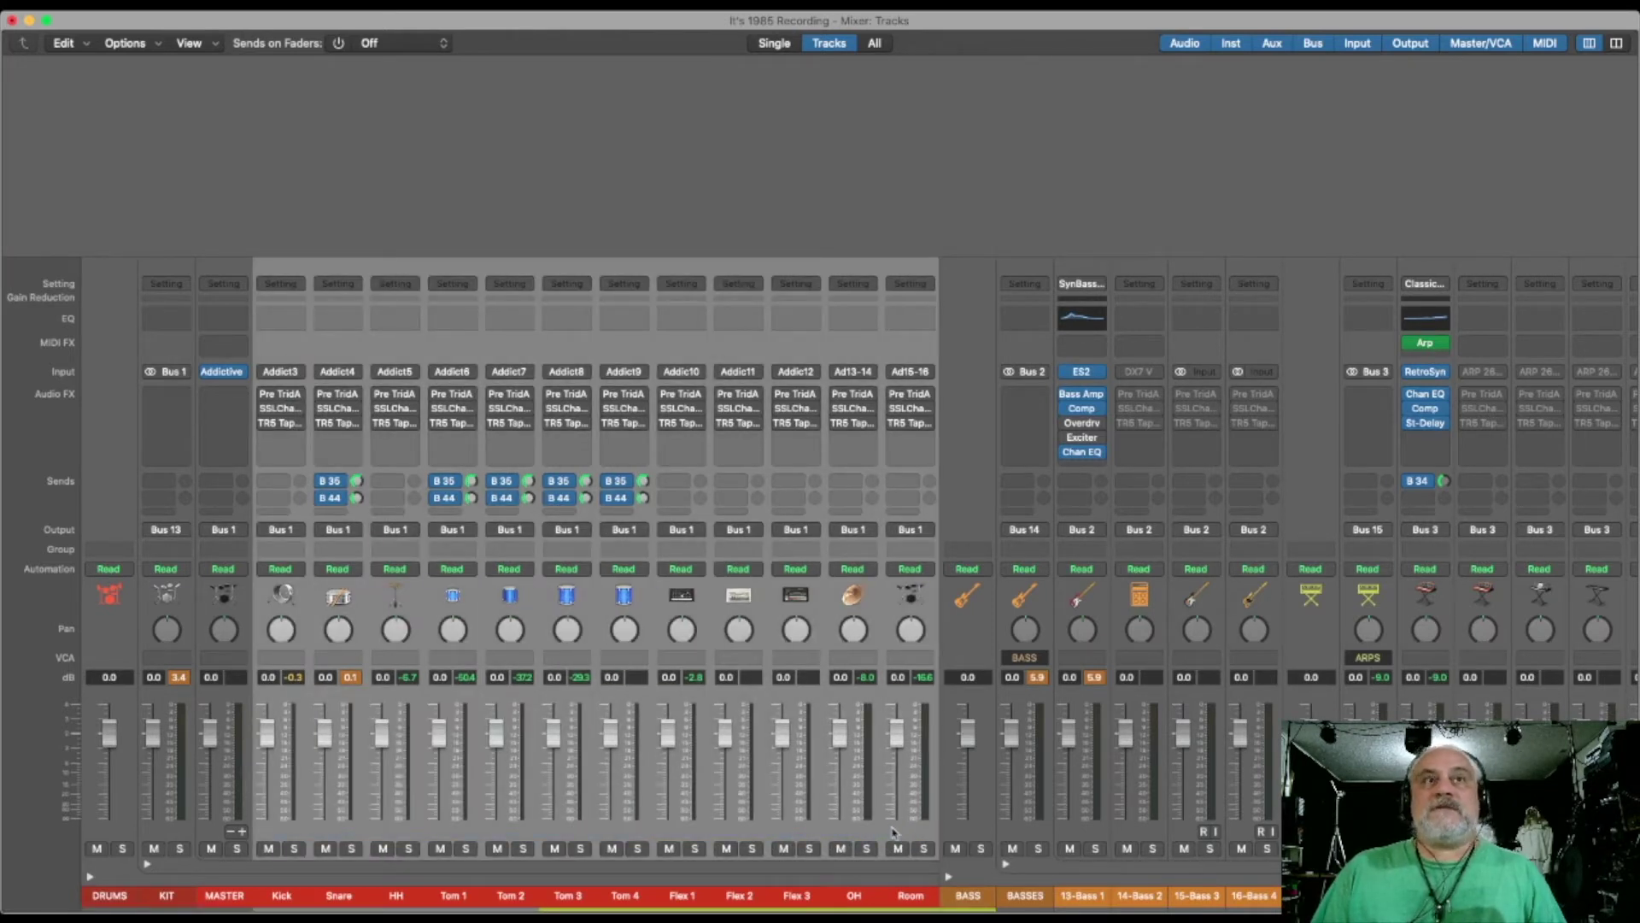
{"action": "left_click", "coordinate": [295, 848]}
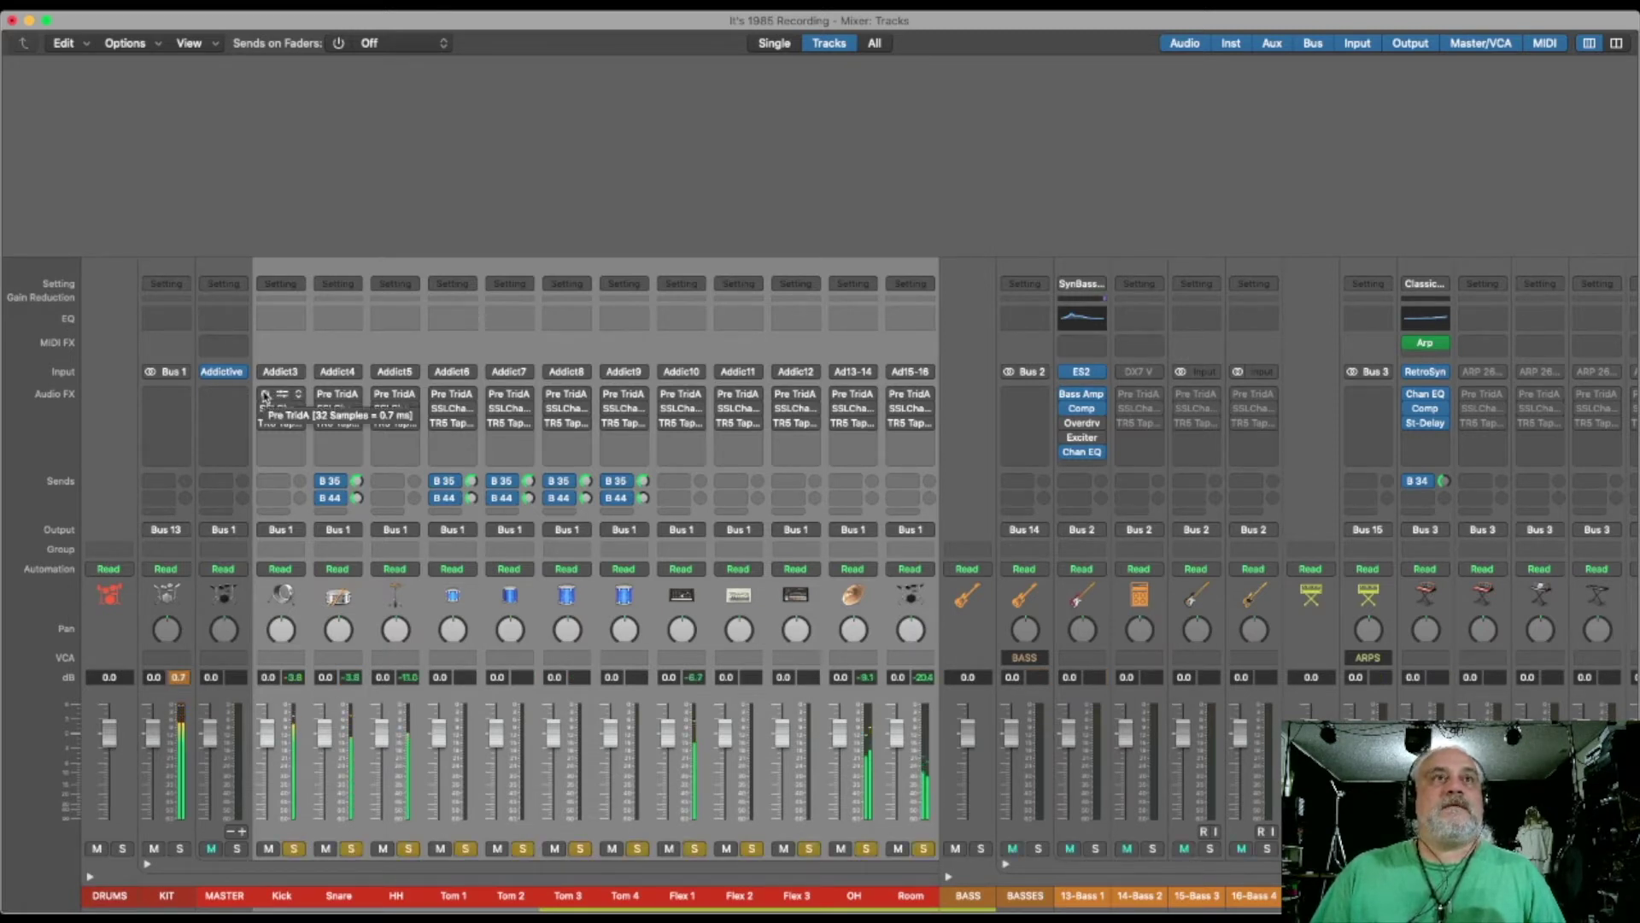
{"action": "left_click", "coordinate": [266, 395]}
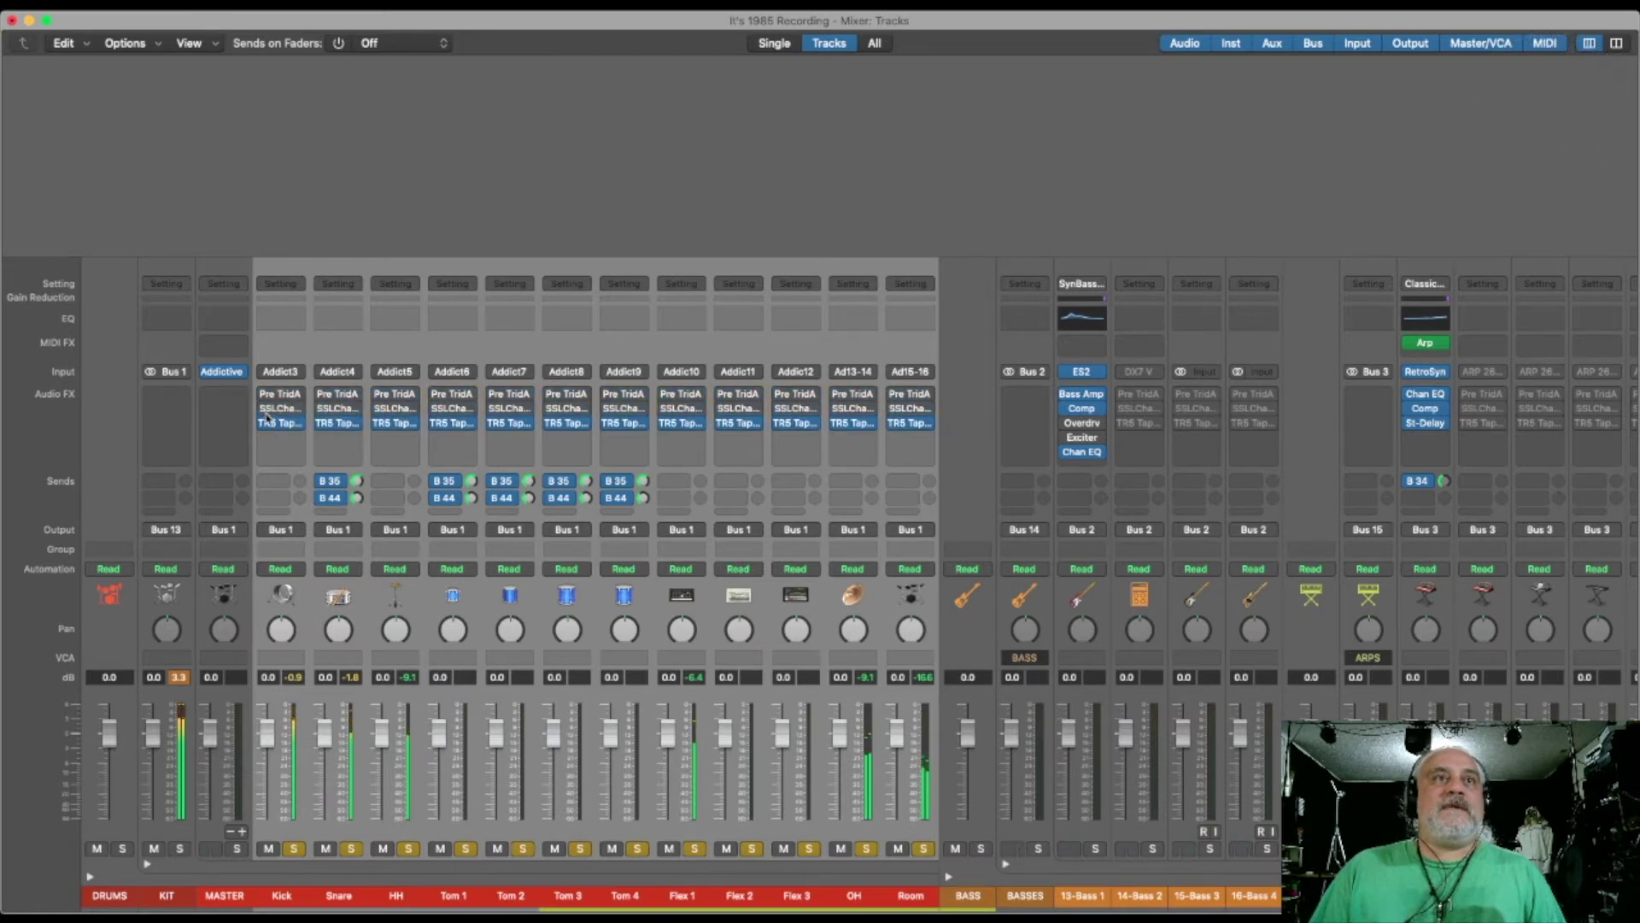
{"action": "left_click", "coordinate": [297, 850]}
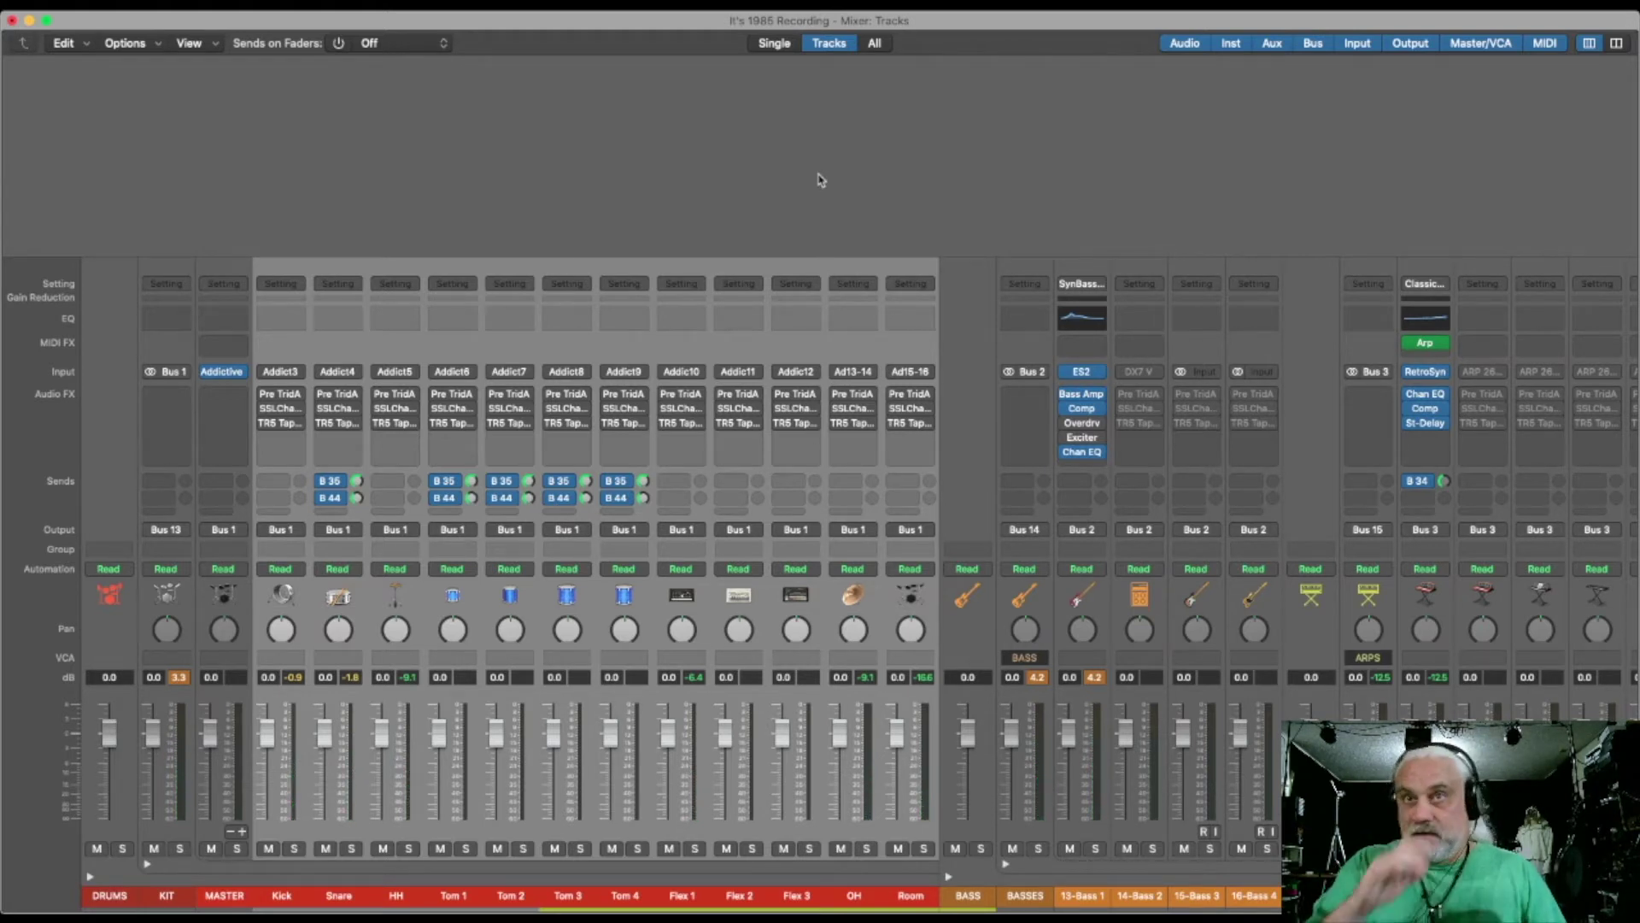
Select the 51-LV 1 and 52-LV 2 lead vocal channels together in the mixer
{"action": "scroll", "coordinate": [820, 179], "scroll_direction": "right", "scroll_amount": 15}
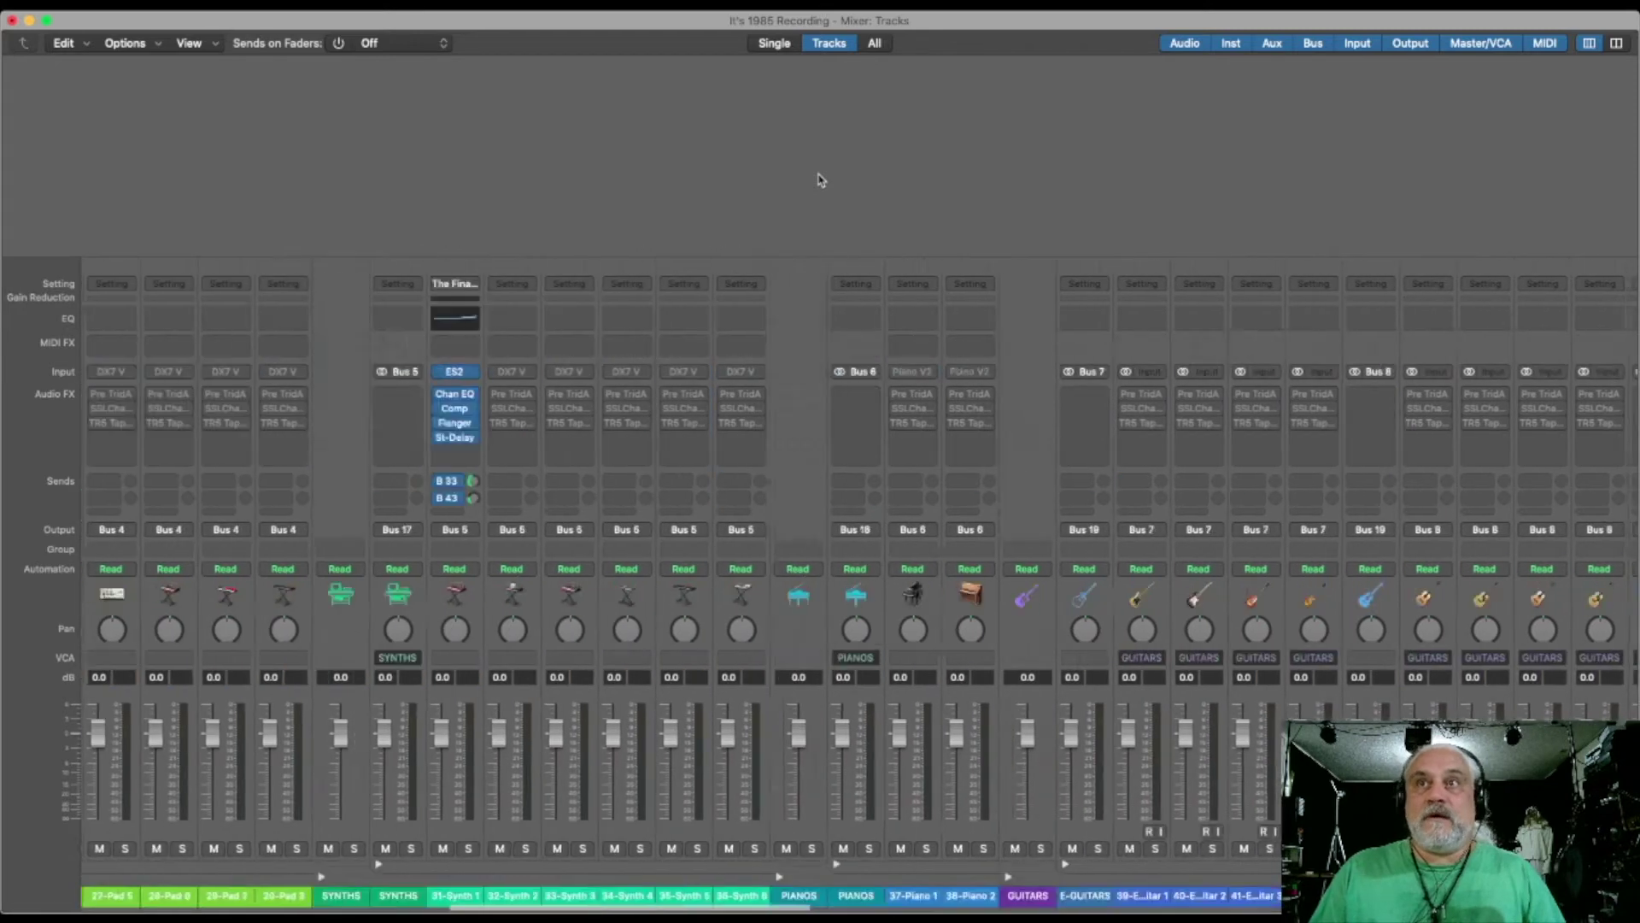
{"action": "scroll", "coordinate": [820, 180], "scroll_direction": "right", "scroll_amount": 10}
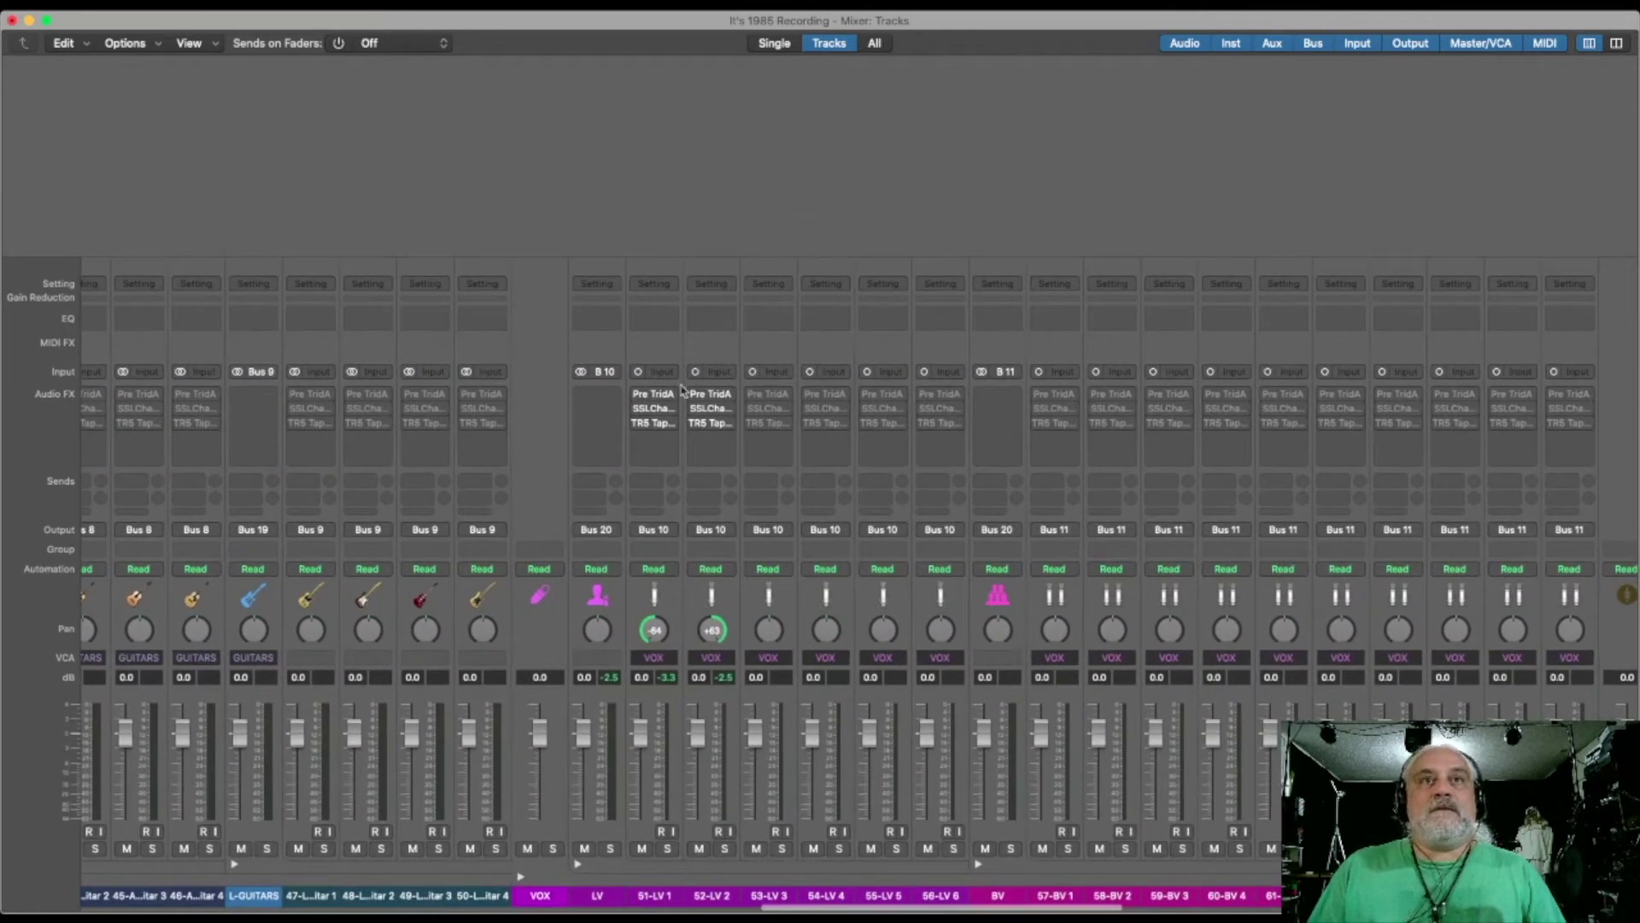
{"action": "mouse_move", "coordinate": [638, 395]}
{"action": "mouse_move", "coordinate": [637, 427]}
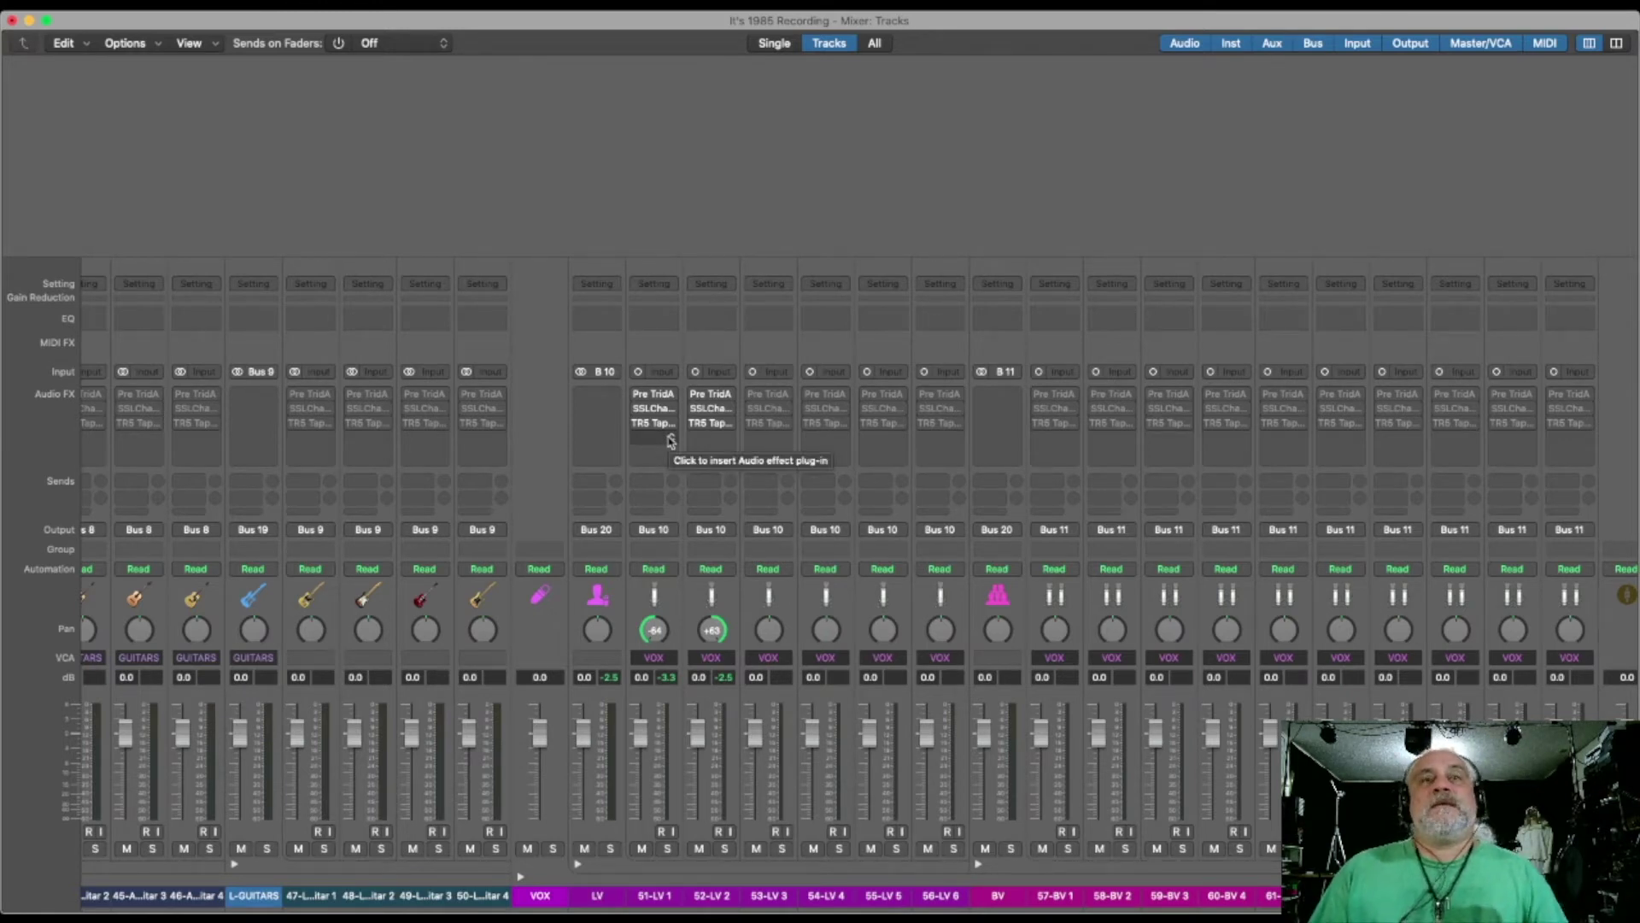
{"action": "left_click", "coordinate": [663, 831]}
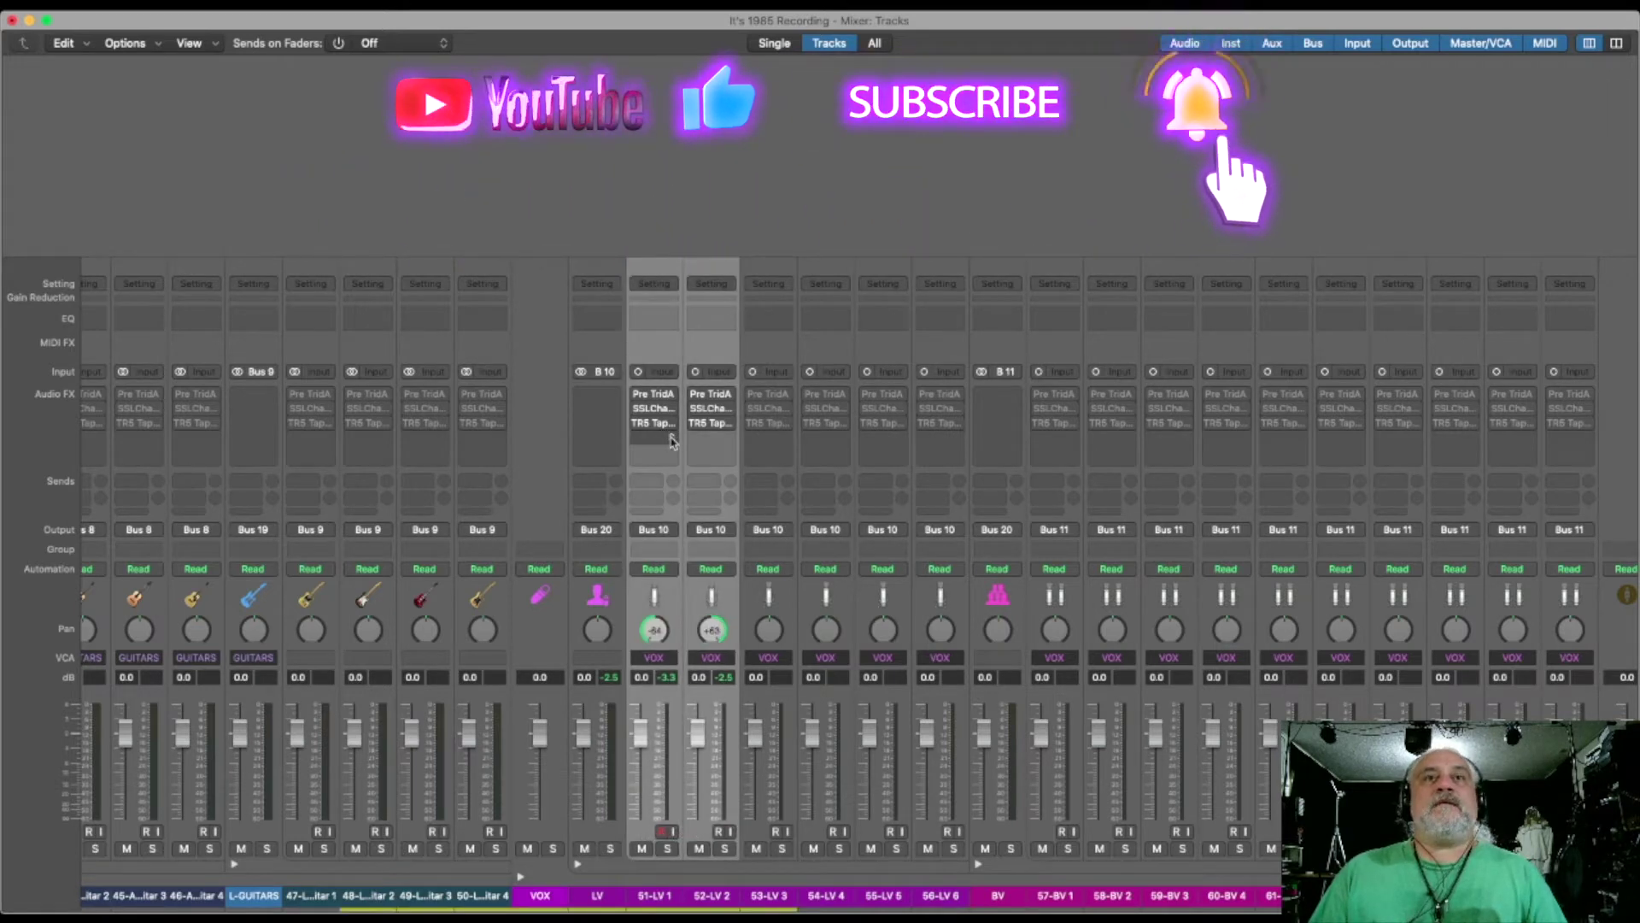
{"action": "left_click", "coordinate": [671, 440]}
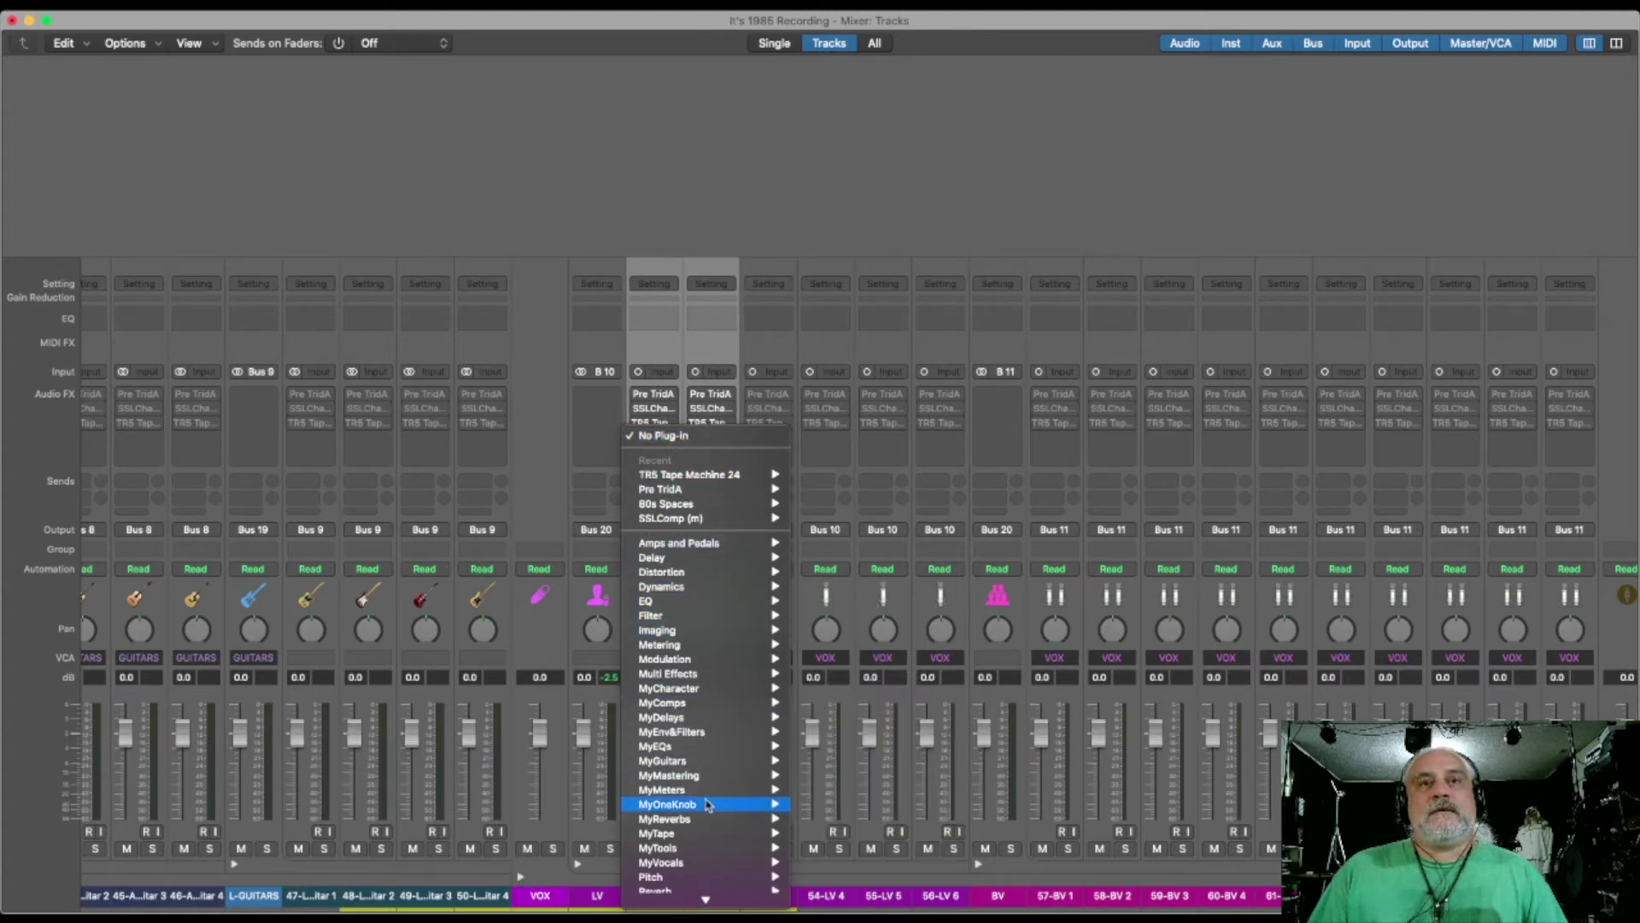
{"action": "mouse_move", "coordinate": [705, 897]}
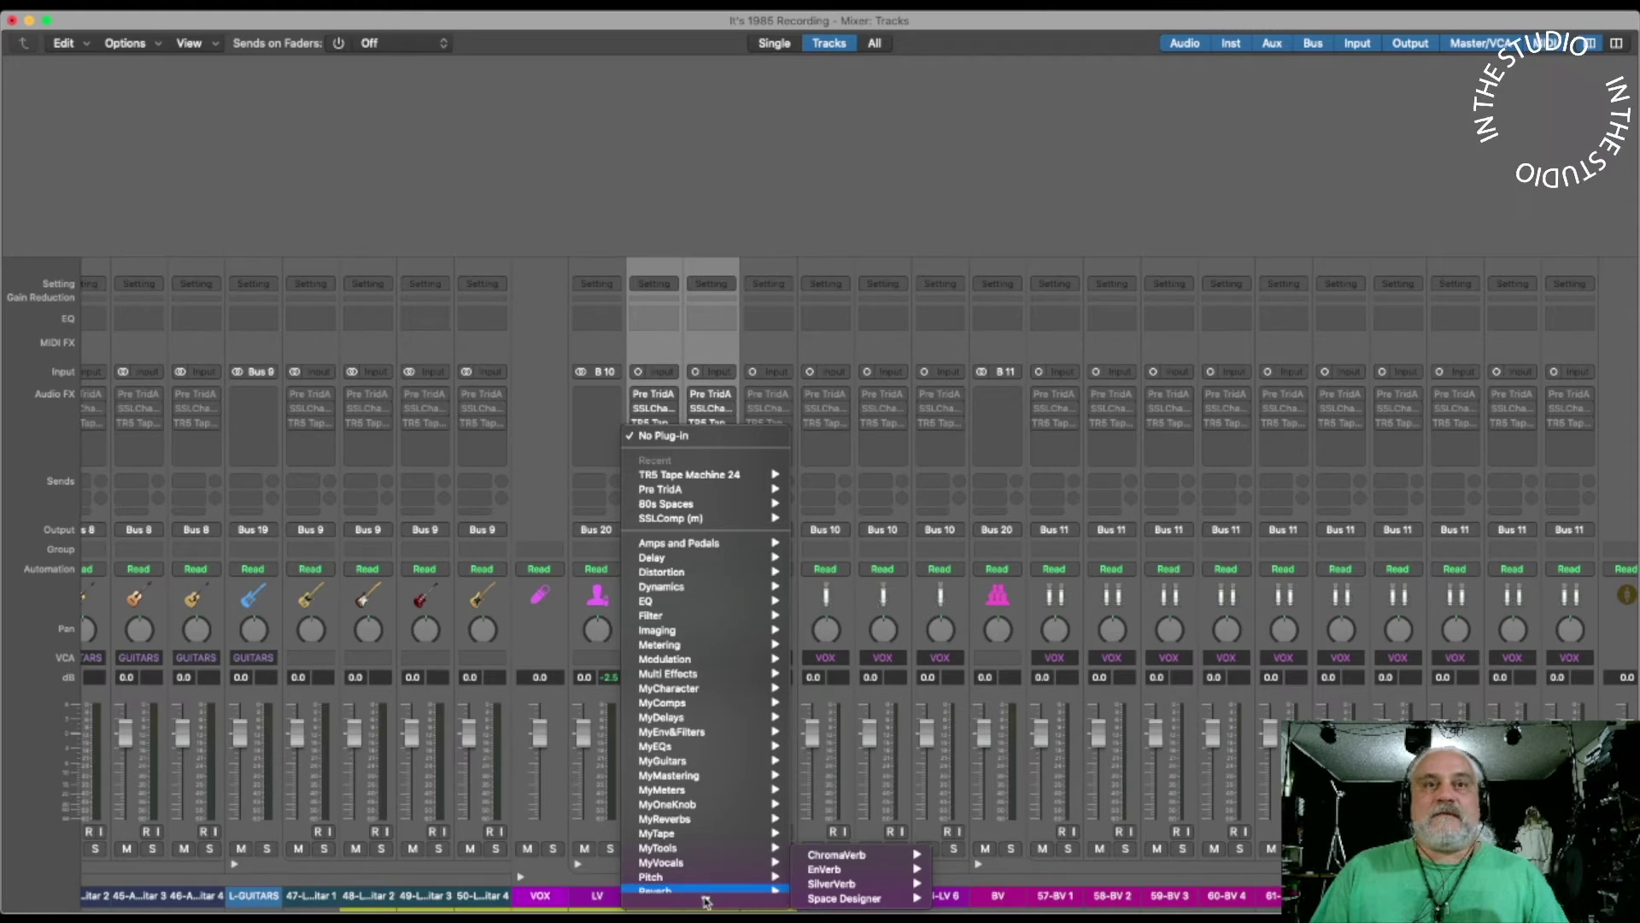
{"action": "mouse_move", "coordinate": [698, 854]}
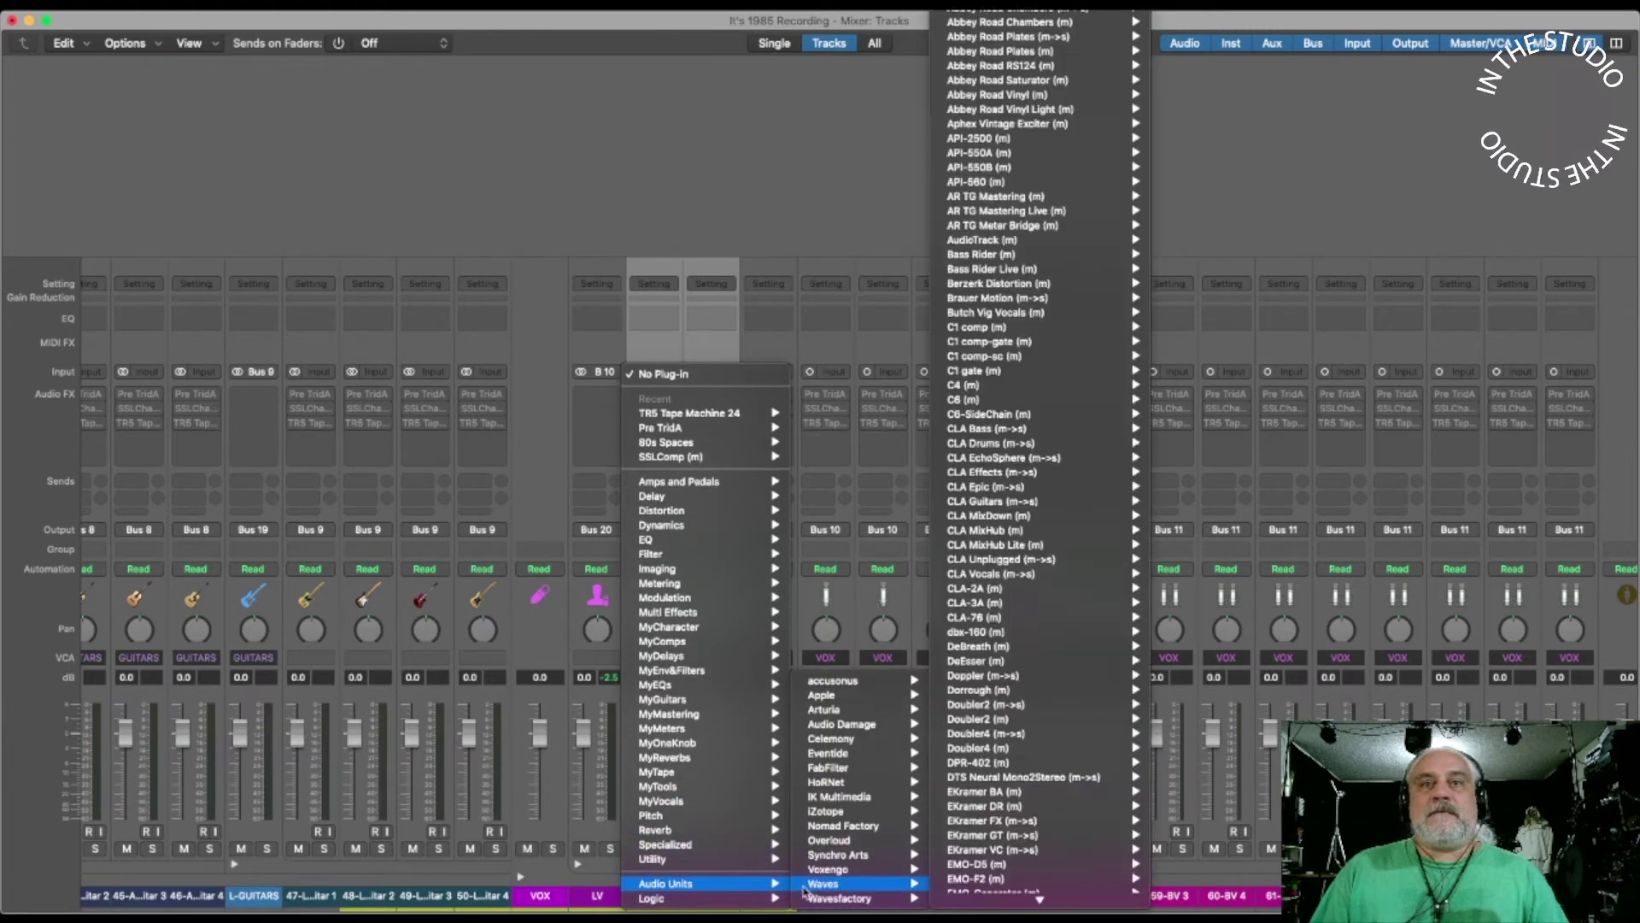
{"action": "left_click", "coordinate": [652, 85]}
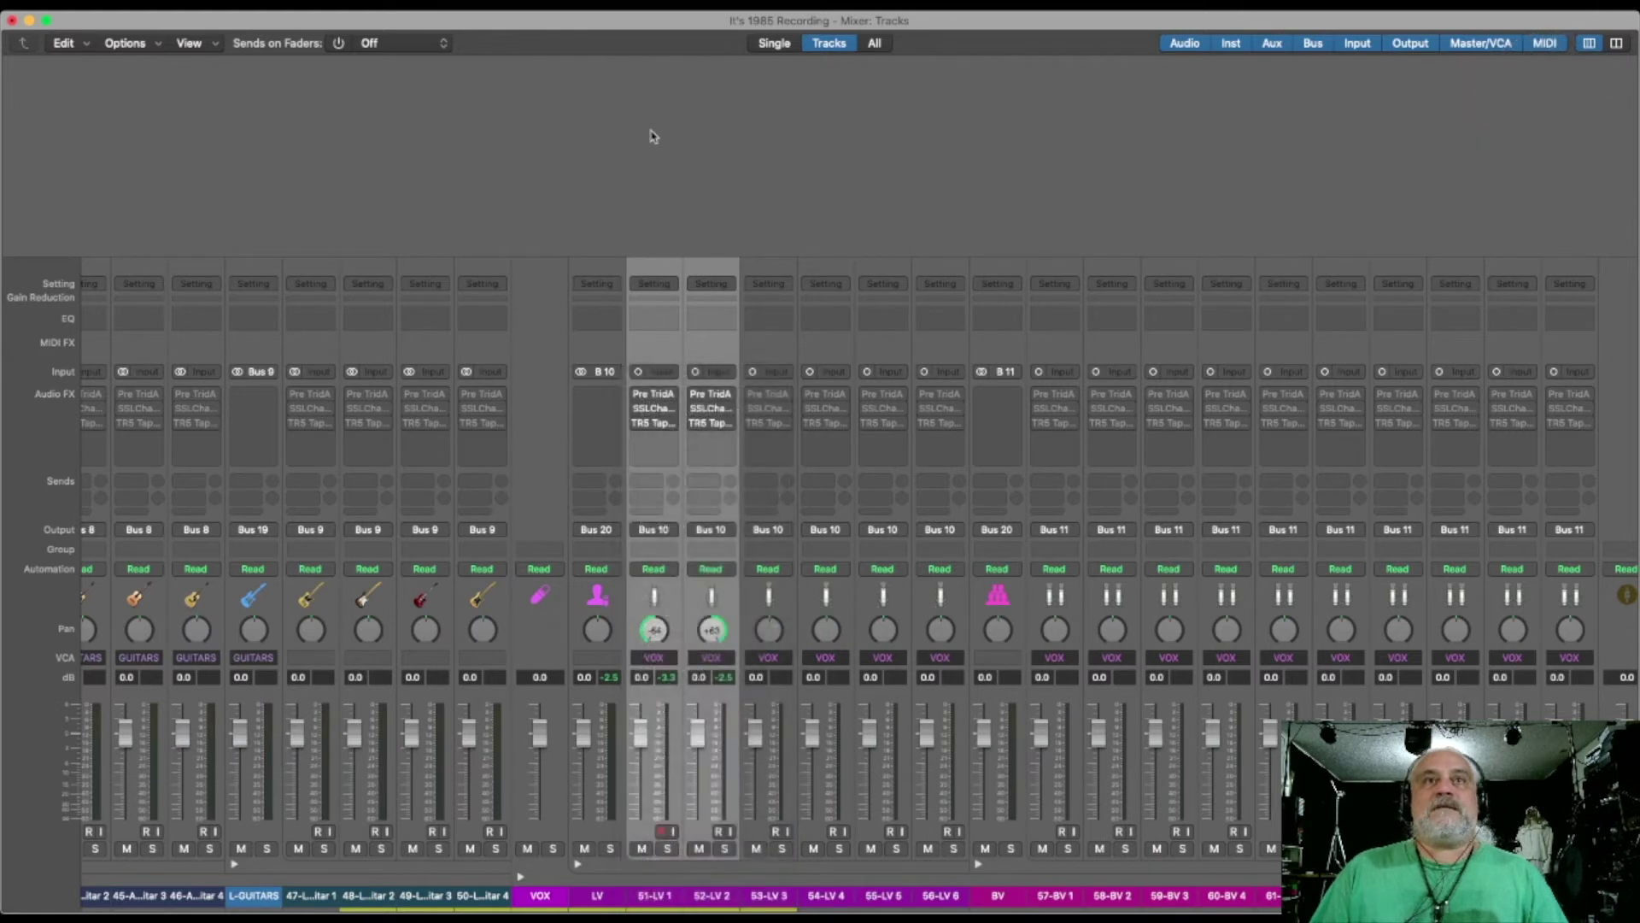
Enable Pre TridA and SSLChannel on both selected lead vocals and insert a Comp VCA-65 compressor after the tape plug-in
{"action": "left_click", "coordinate": [638, 395]}
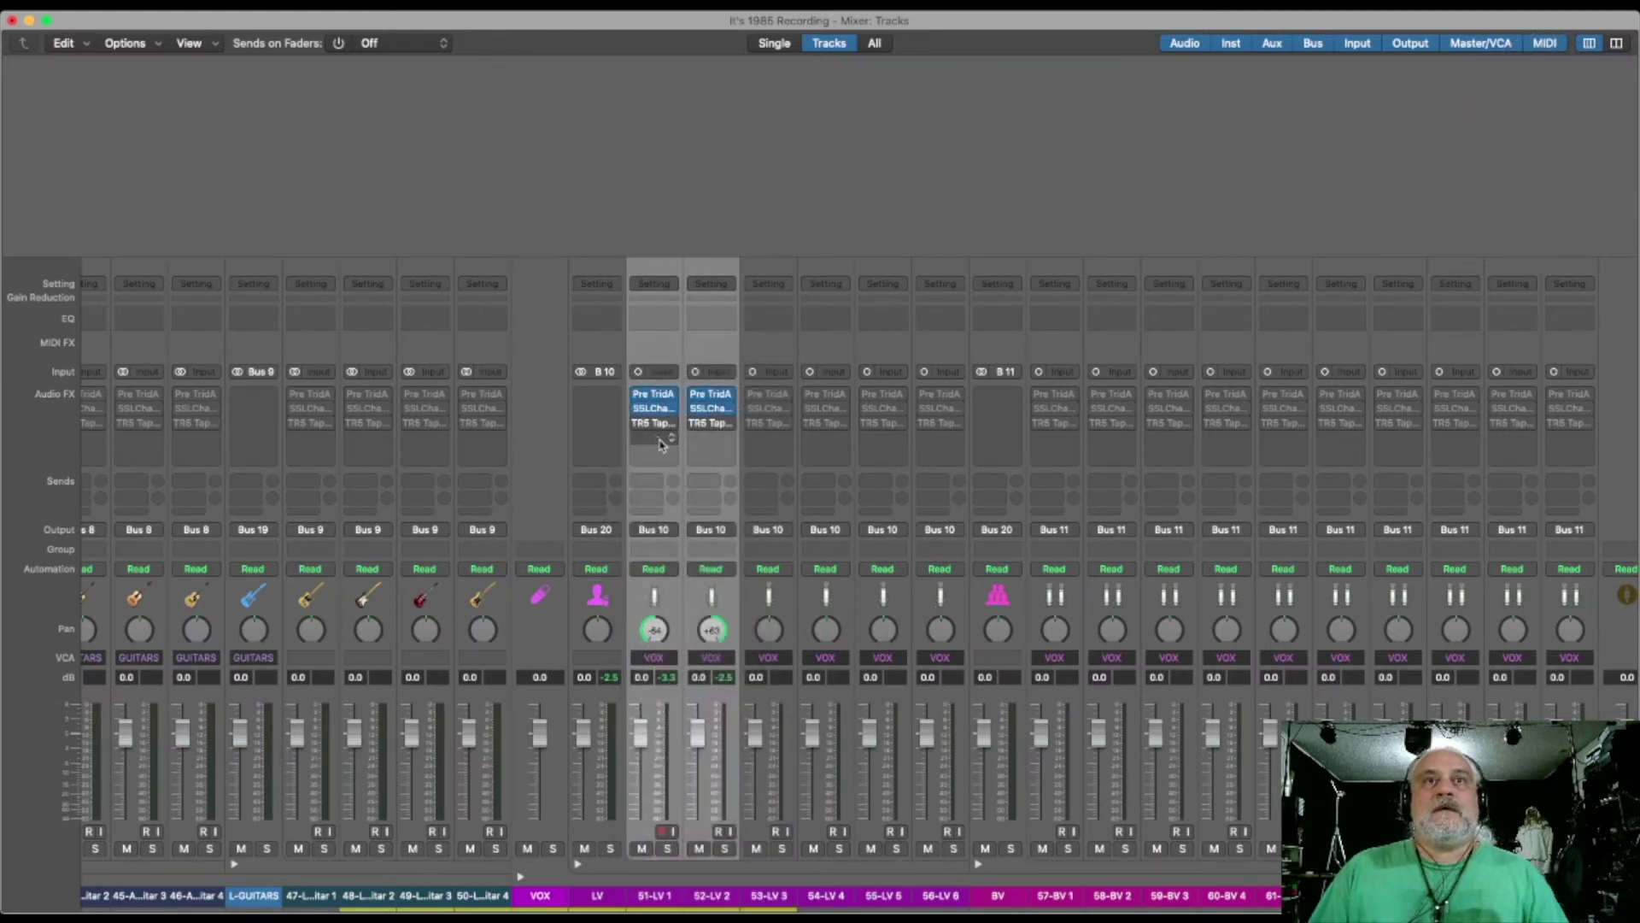
{"action": "left_click", "coordinate": [669, 438]}
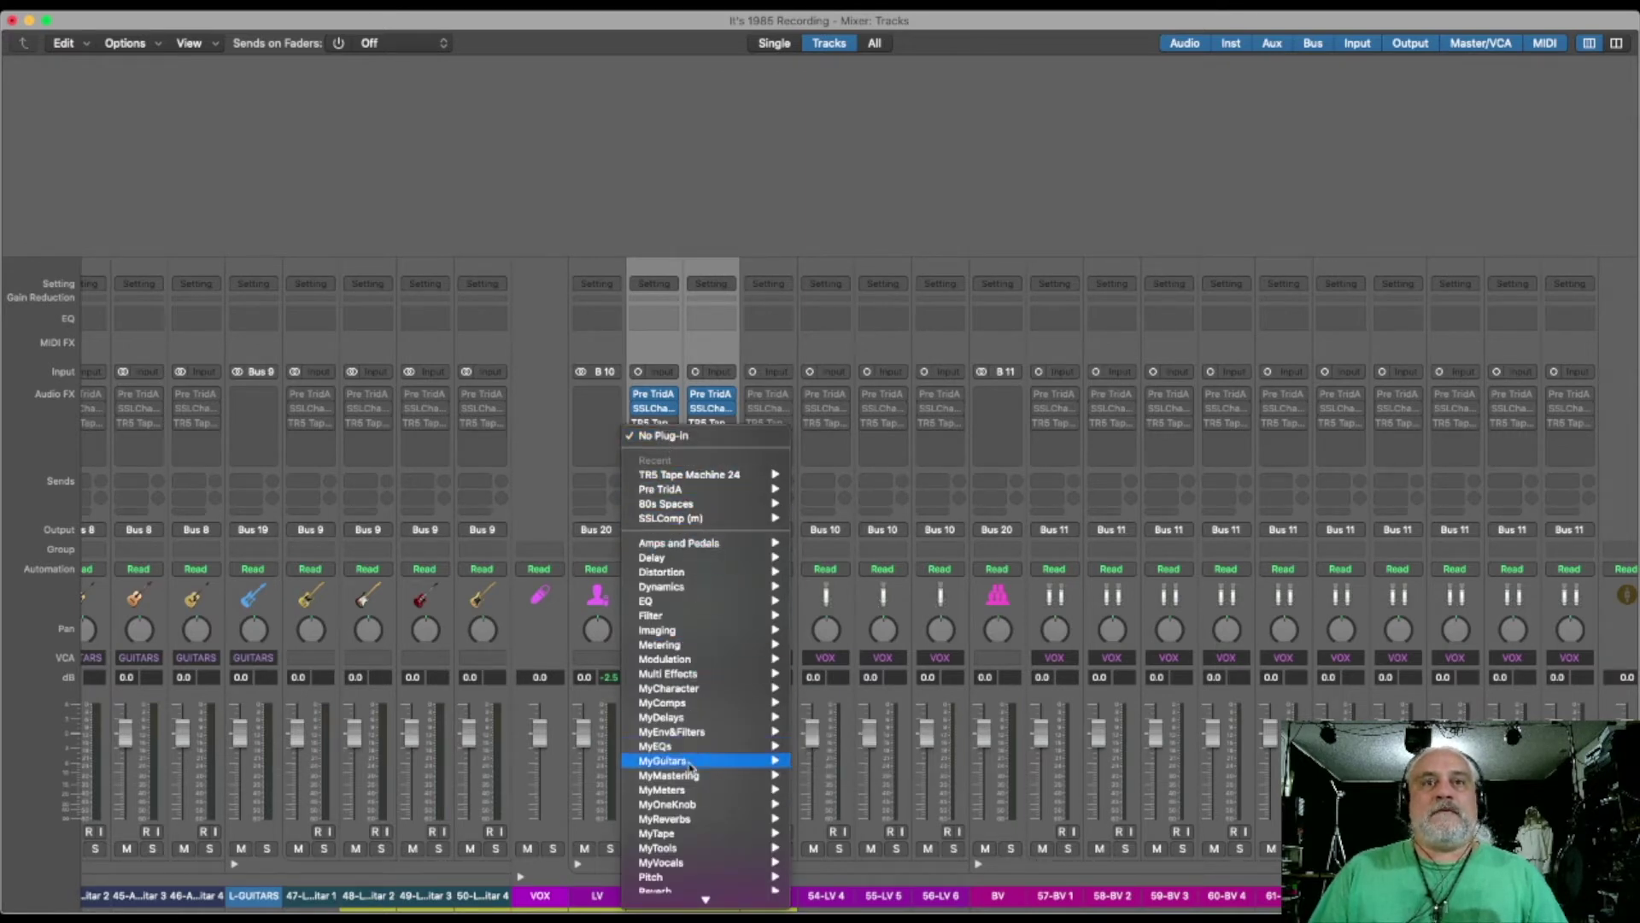
{"action": "scroll", "coordinate": [691, 766], "scroll_direction": "down", "scroll_amount": 3}
{"action": "mouse_move", "coordinate": [692, 768]}
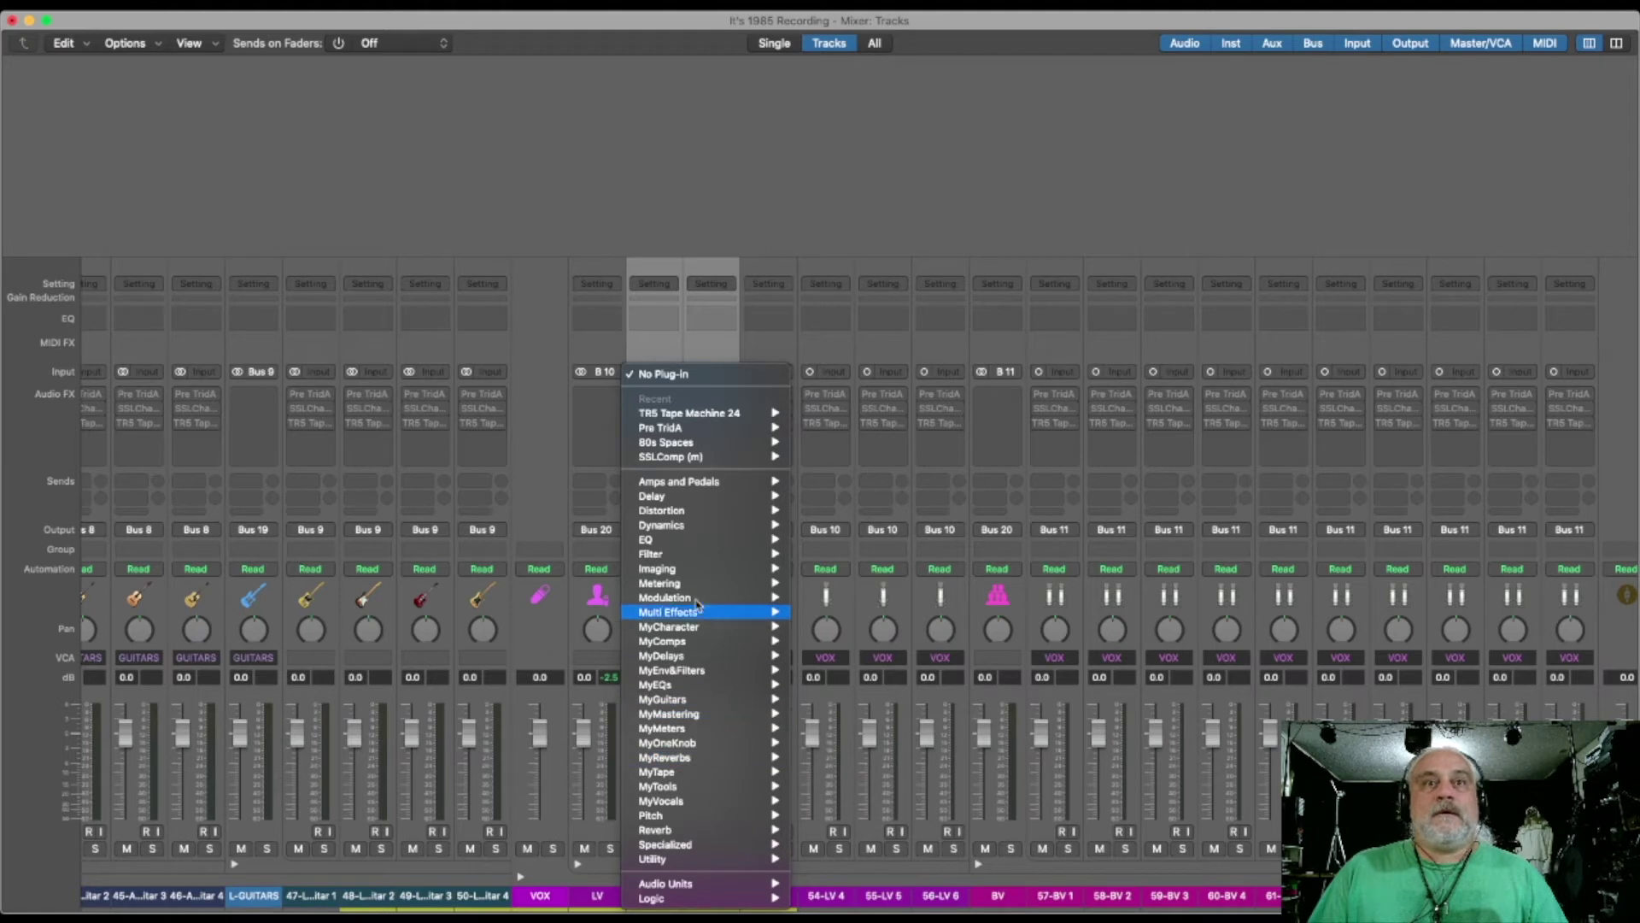
{"action": "mouse_move", "coordinate": [696, 642]}
{"action": "mouse_move", "coordinate": [824, 642]}
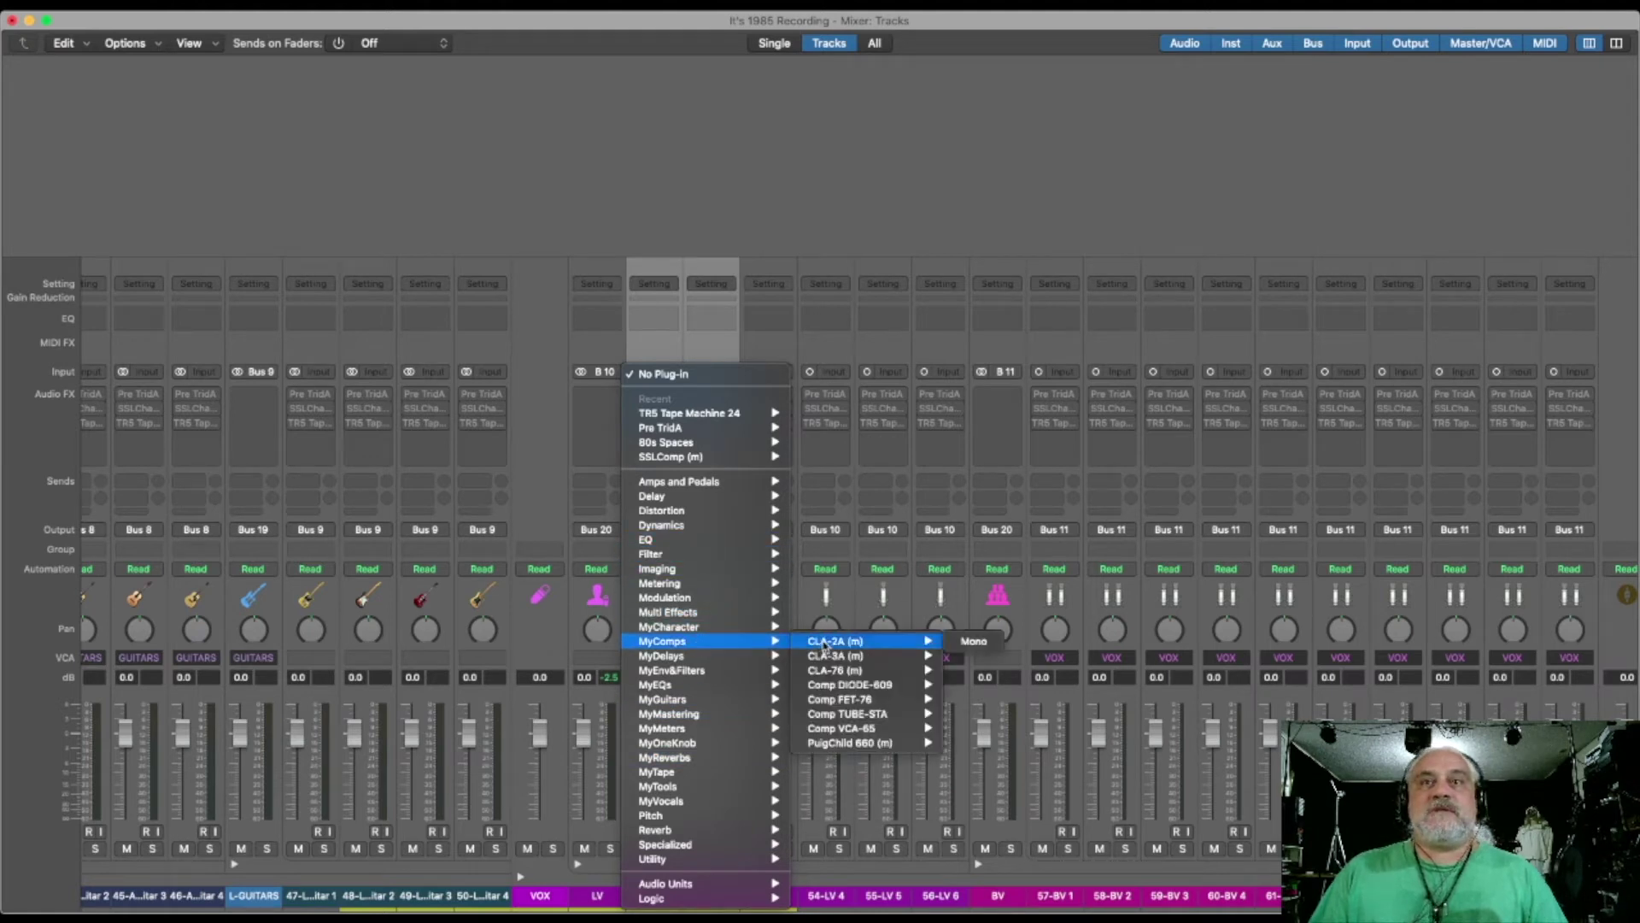
{"action": "mouse_move", "coordinate": [818, 742]}
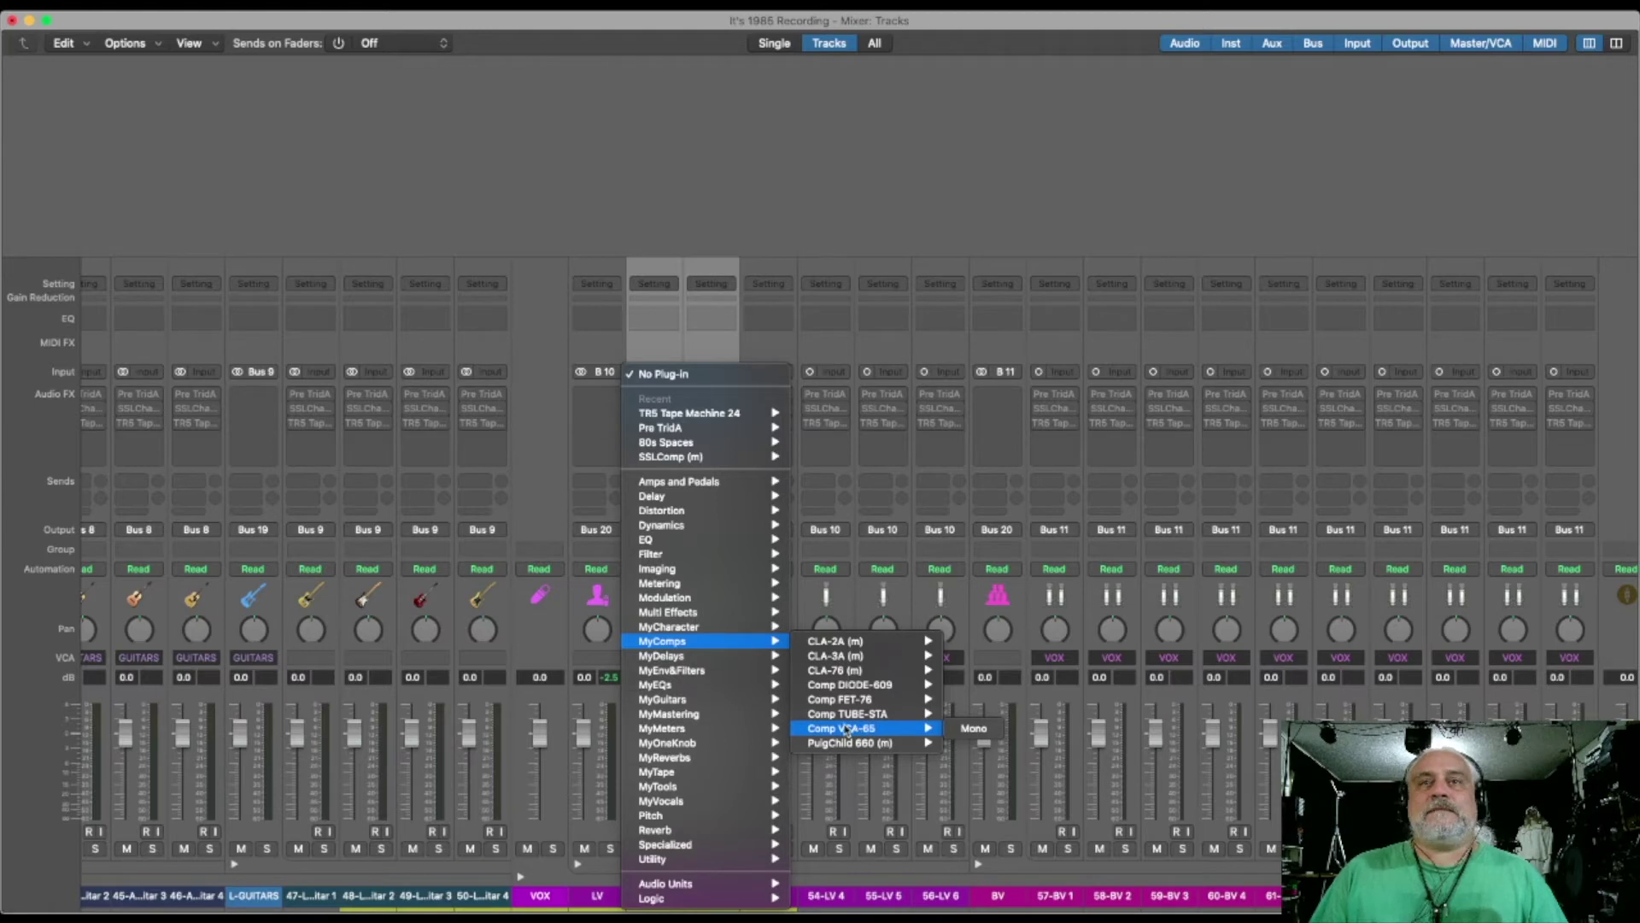
{"action": "left_click", "coordinate": [846, 728]}
{"action": "left_click_drag", "start_coordinate": [746, 235], "coordinate": [752, 105]}
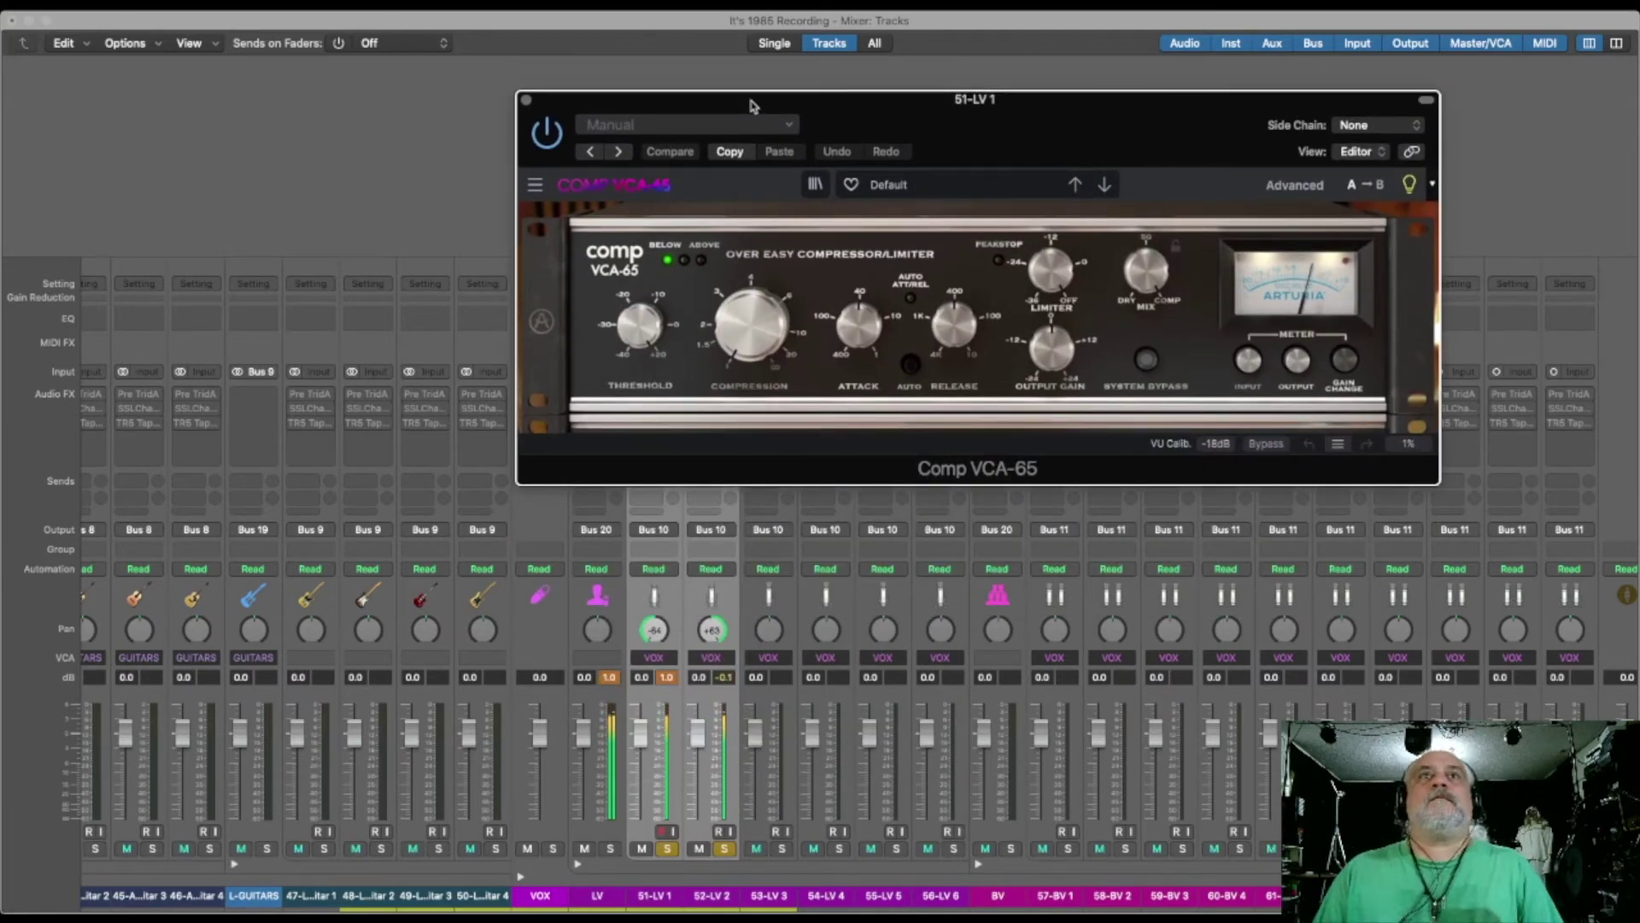
On LV 1's Comp VCA-65, set compression to 3.08, adjust threshold and attack, and raise output gain to +5.38 dB
{"action": "mouse_move", "coordinate": [750, 324]}
{"action": "left_mouse_down"}
{"action": "mouse_move", "coordinate": [750, 310]}
{"action": "mouse_move", "coordinate": [751, 344]}
{"action": "left_mouse_up"}
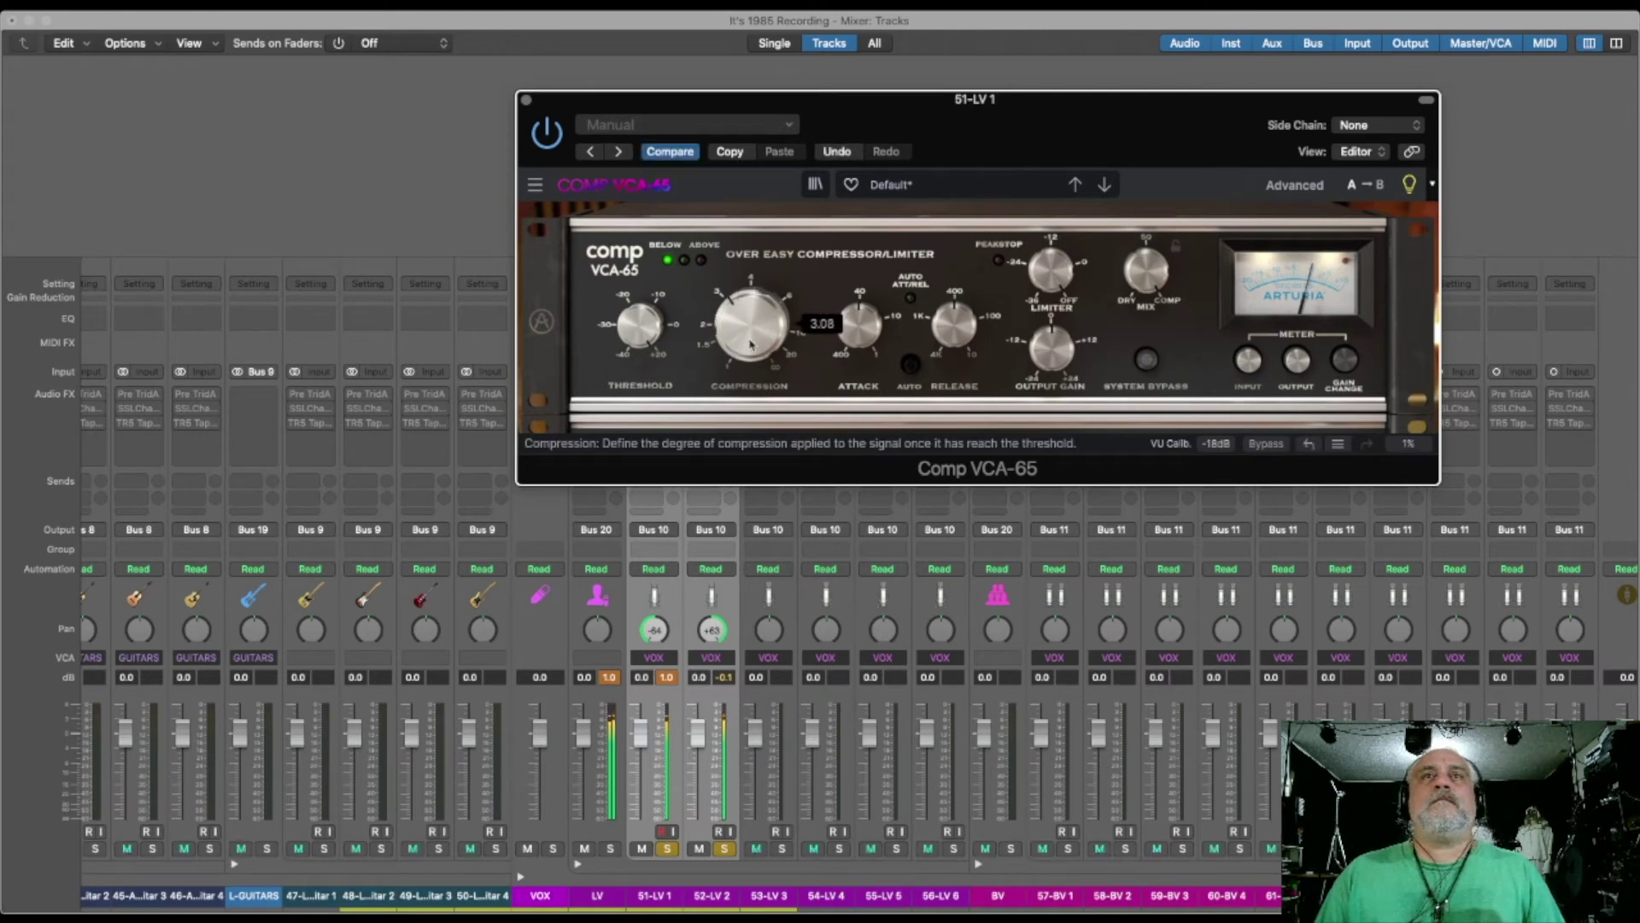
{"action": "left_click_drag", "start_coordinate": [639, 324], "coordinate": [639, 323]}
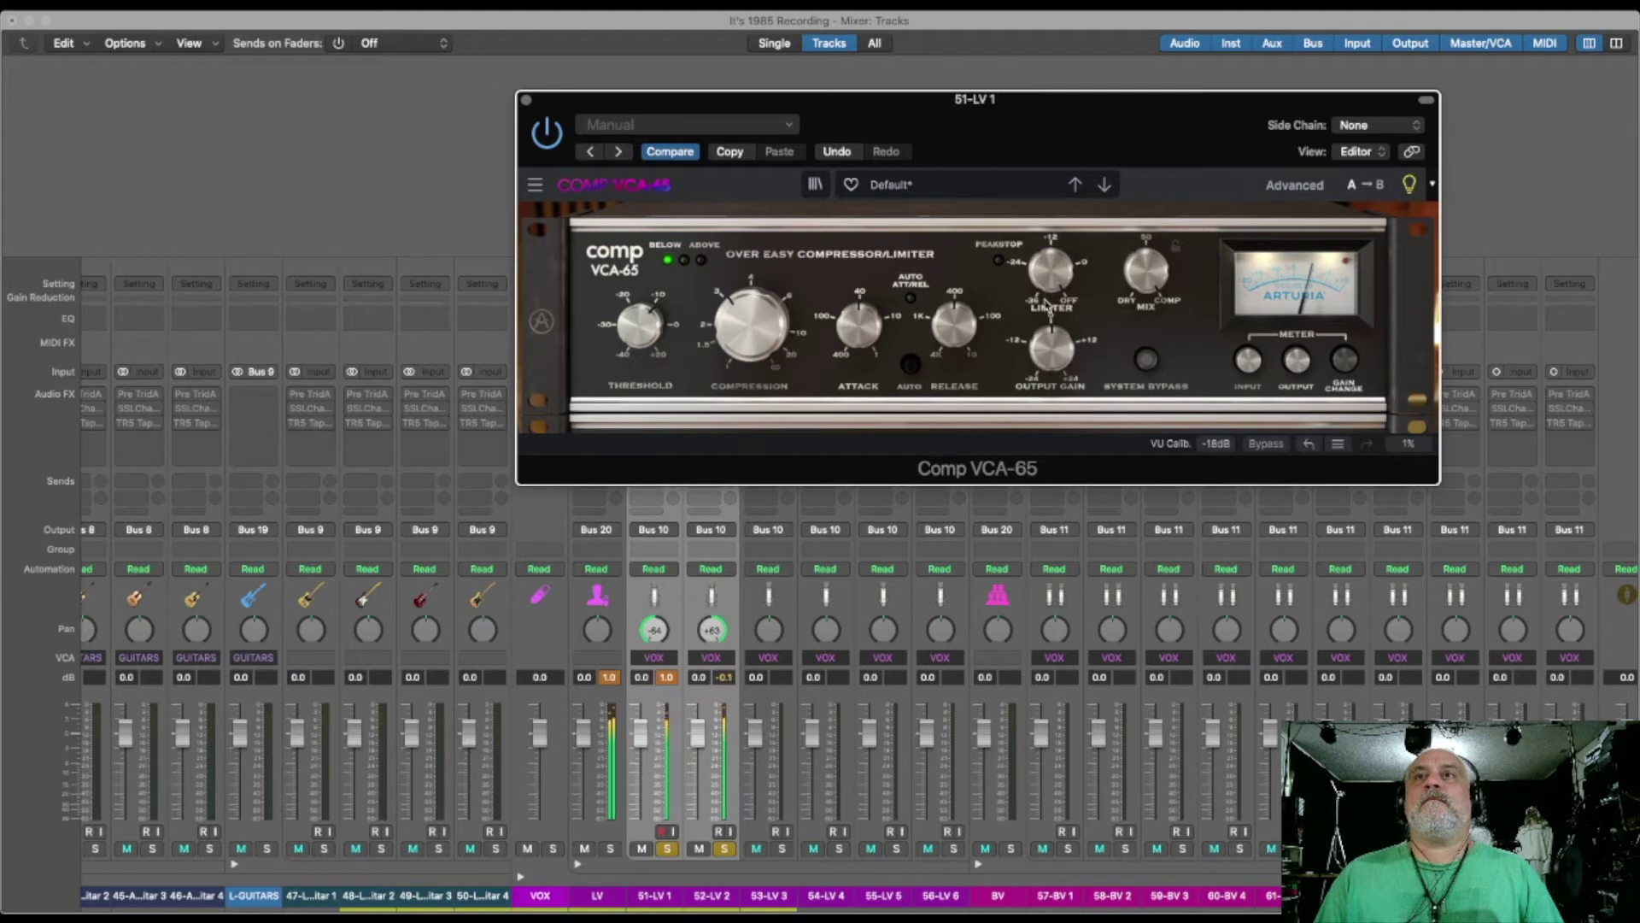
{"action": "mouse_move", "coordinate": [852, 337]}
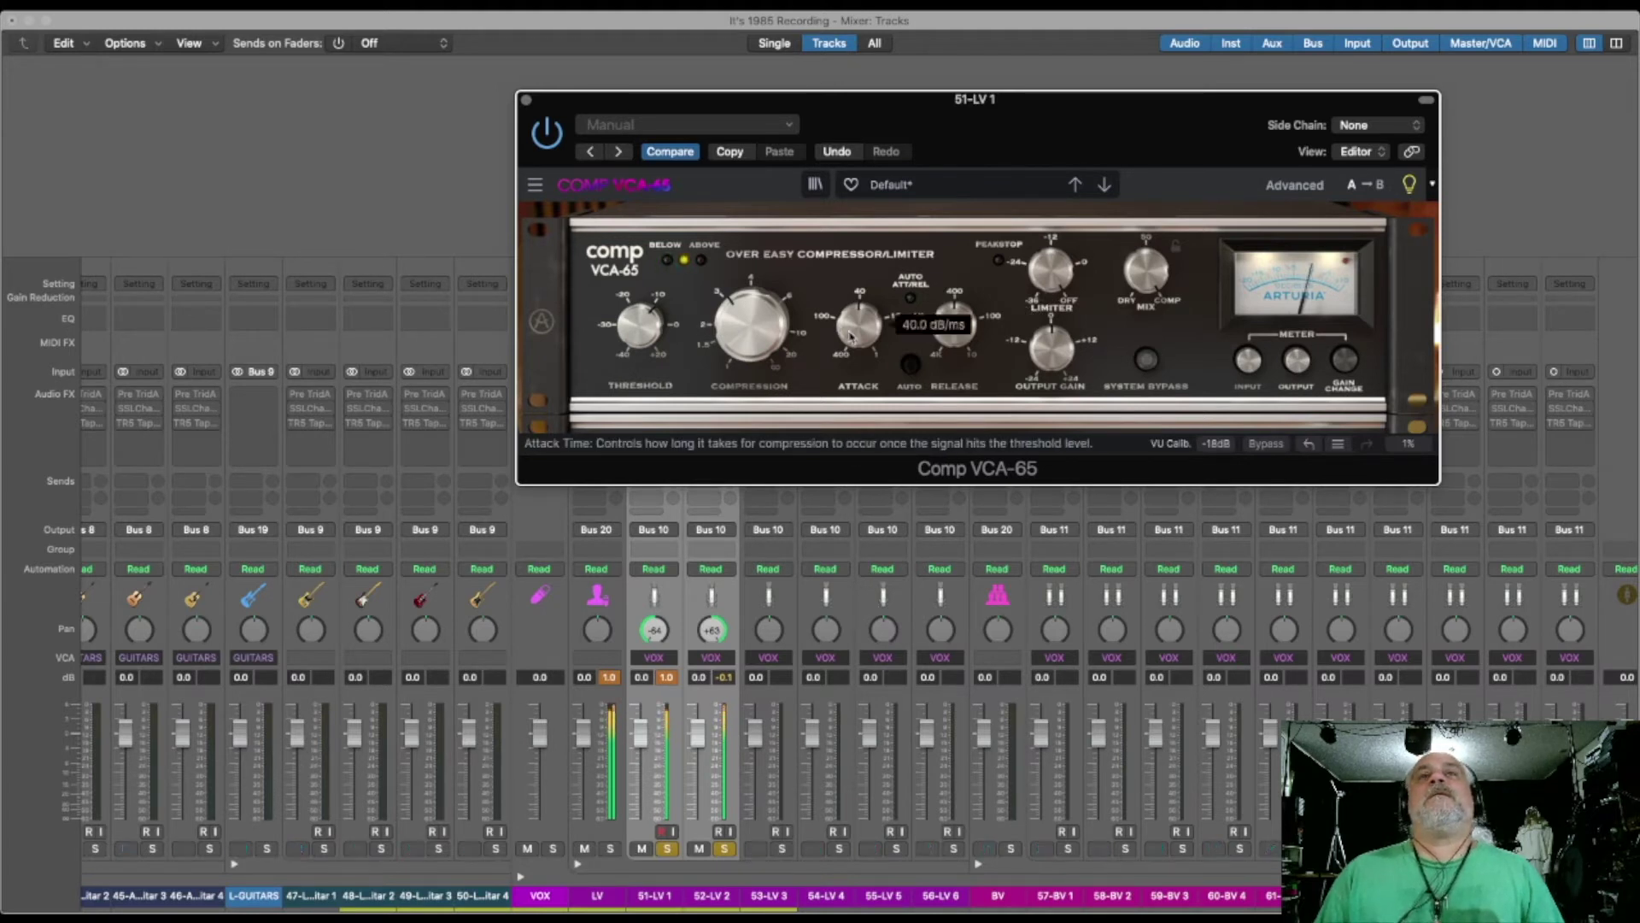
{"action": "left_click_drag", "start_coordinate": [854, 333], "coordinate": [853, 312]}
{"action": "left_click_drag", "start_coordinate": [639, 326], "coordinate": [639, 314]}
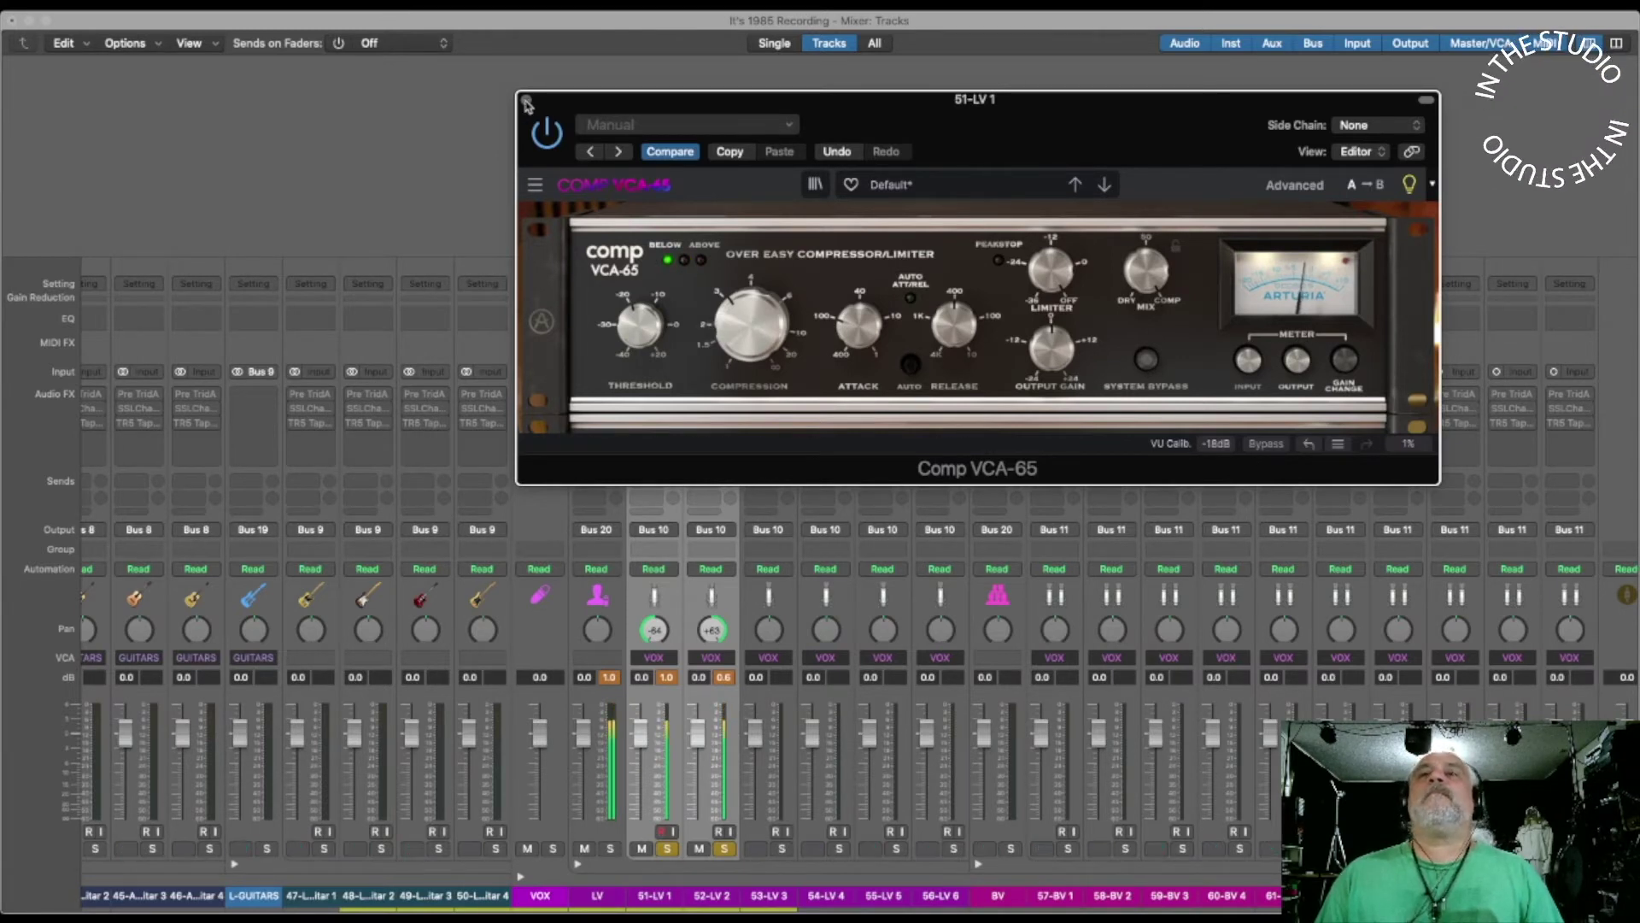
{"action": "mouse_move", "coordinate": [1051, 346]}
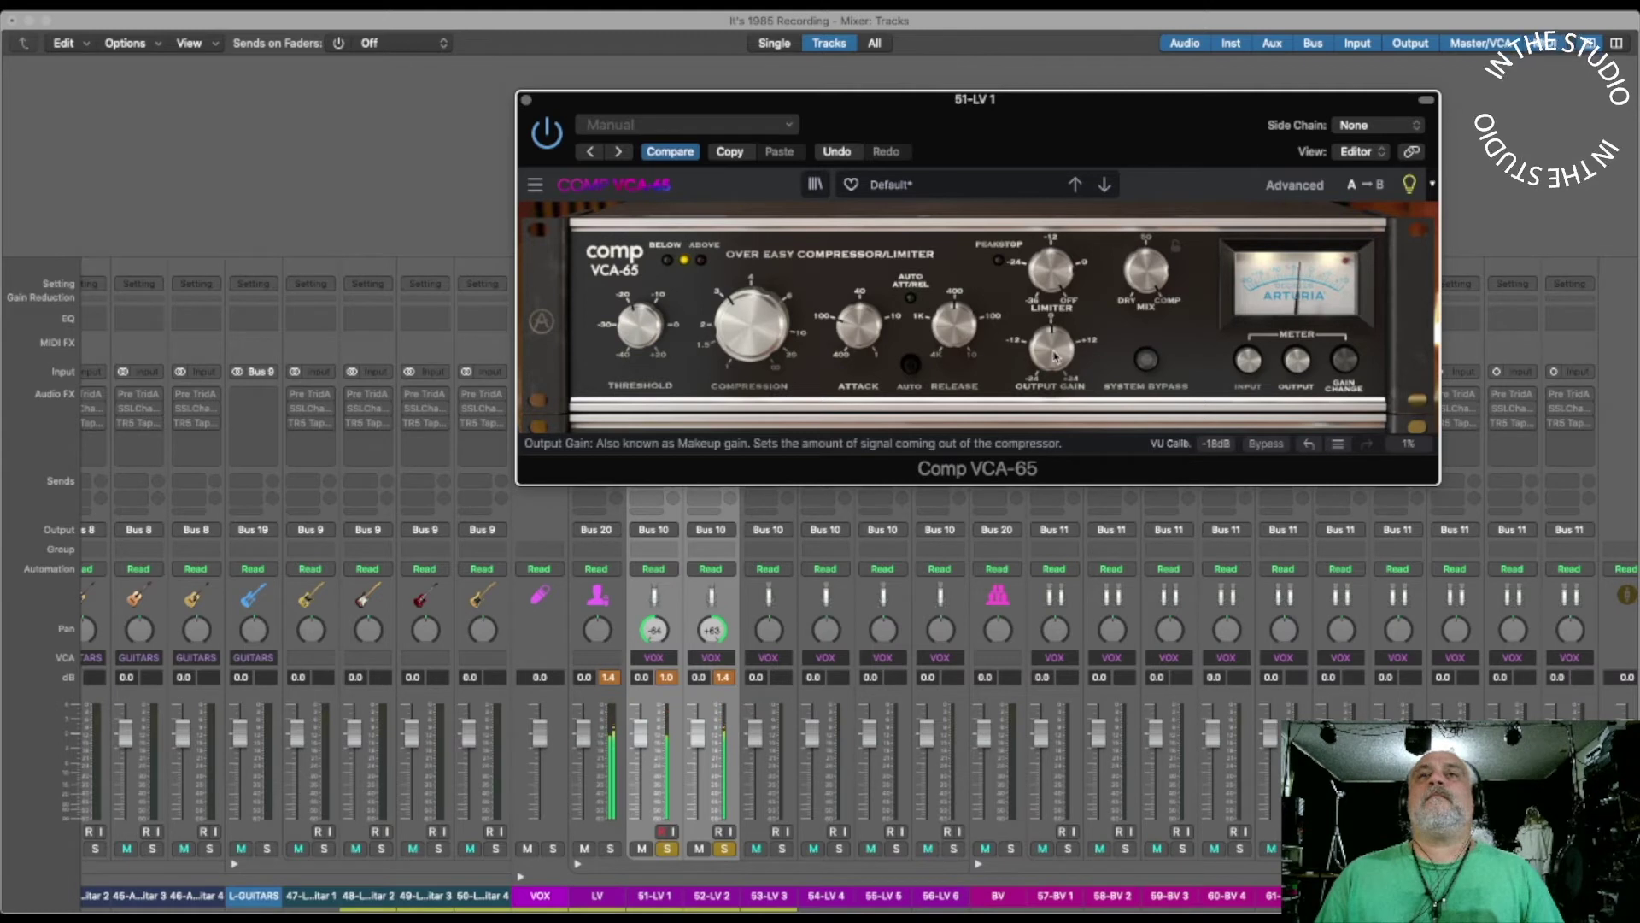
{"action": "left_click_drag", "start_coordinate": [1052, 346], "coordinate": [1052, 339]}
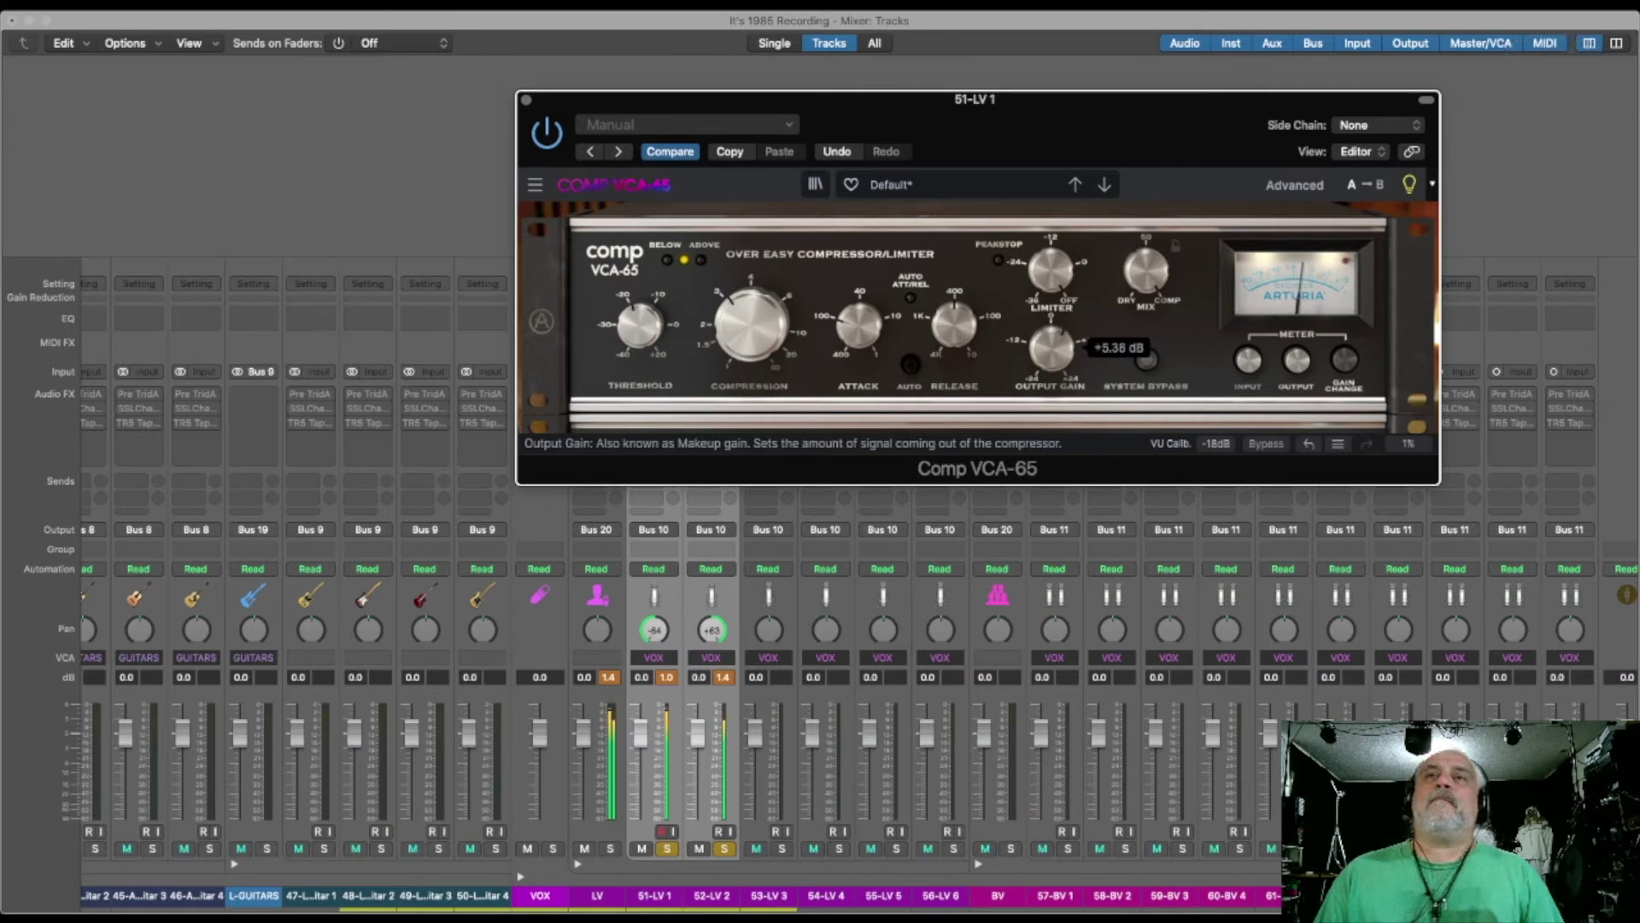
{"action": "left_click", "coordinate": [525, 99]}
Deselect the lead vocal channels and copy the adjusted Comp VCA-65 from LV 1 onto LV 2's compressor slot
{"action": "mouse_move", "coordinate": [653, 439]}
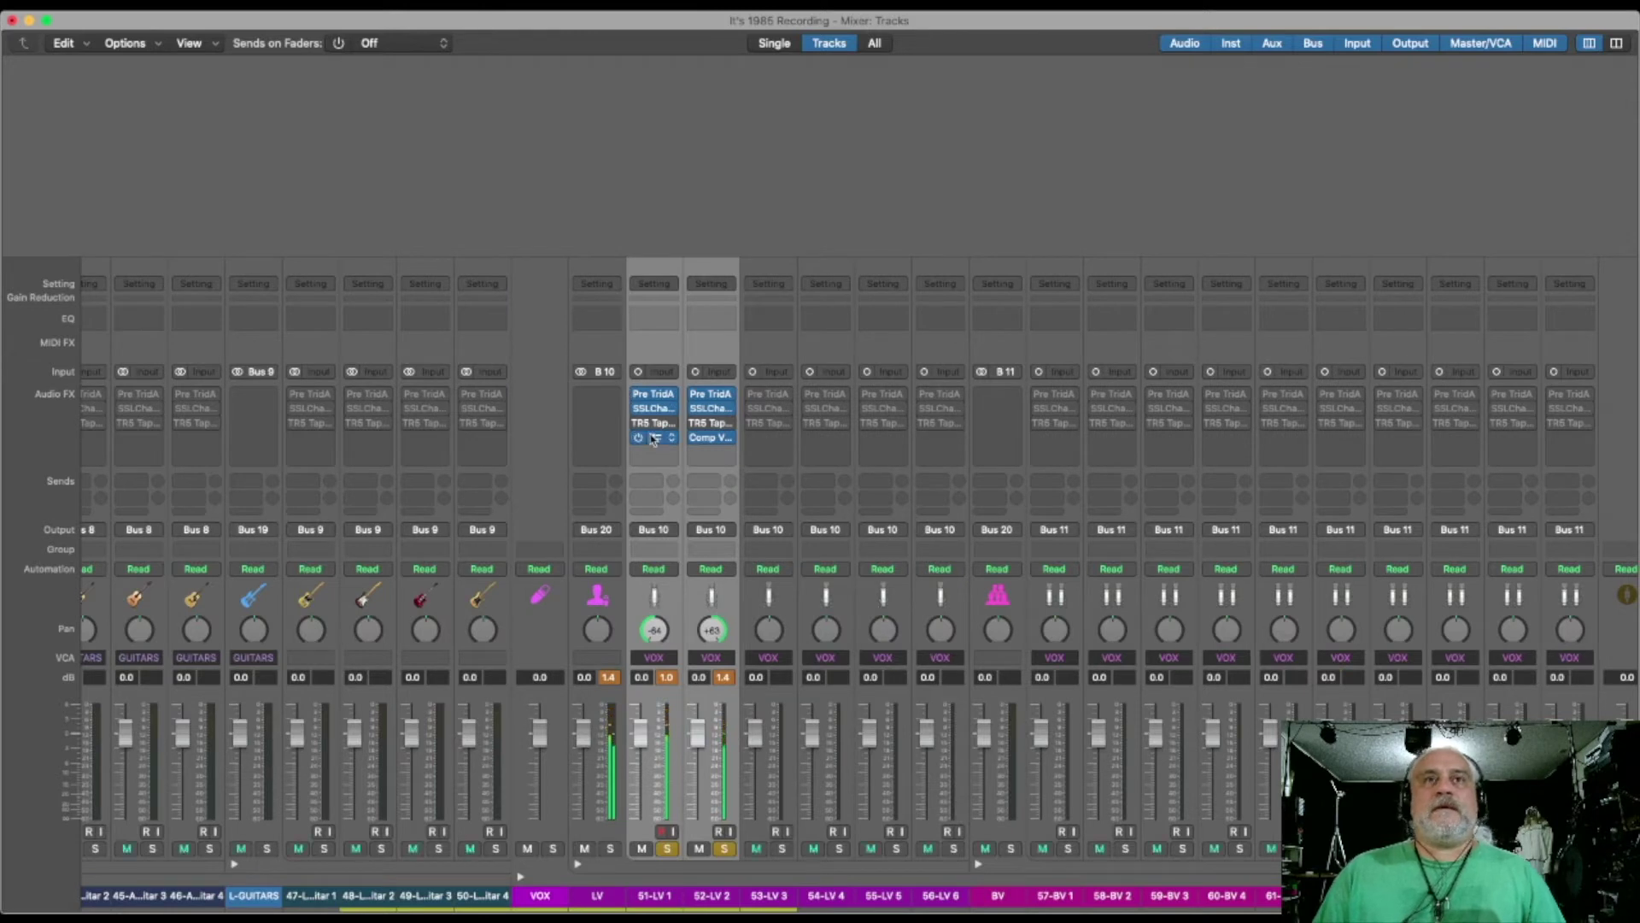
{"action": "left_click", "coordinate": [668, 117]}
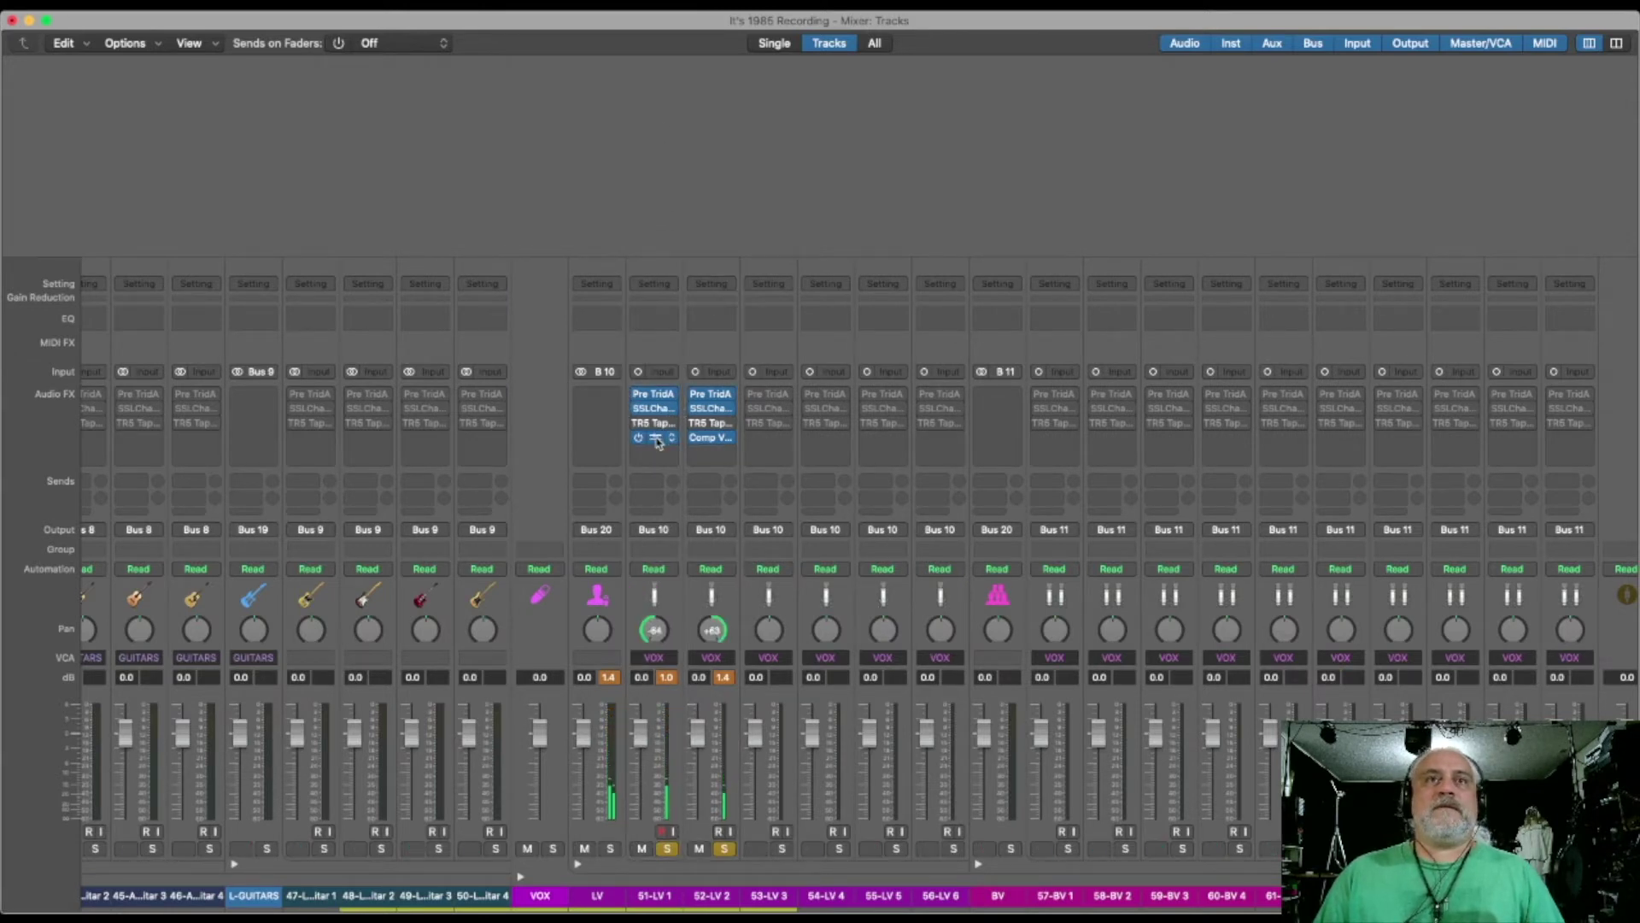
{"action": "left_click_drag", "start_coordinate": [656, 442], "coordinate": [704, 440]}
{"action": "mouse_move", "coordinate": [706, 440]}
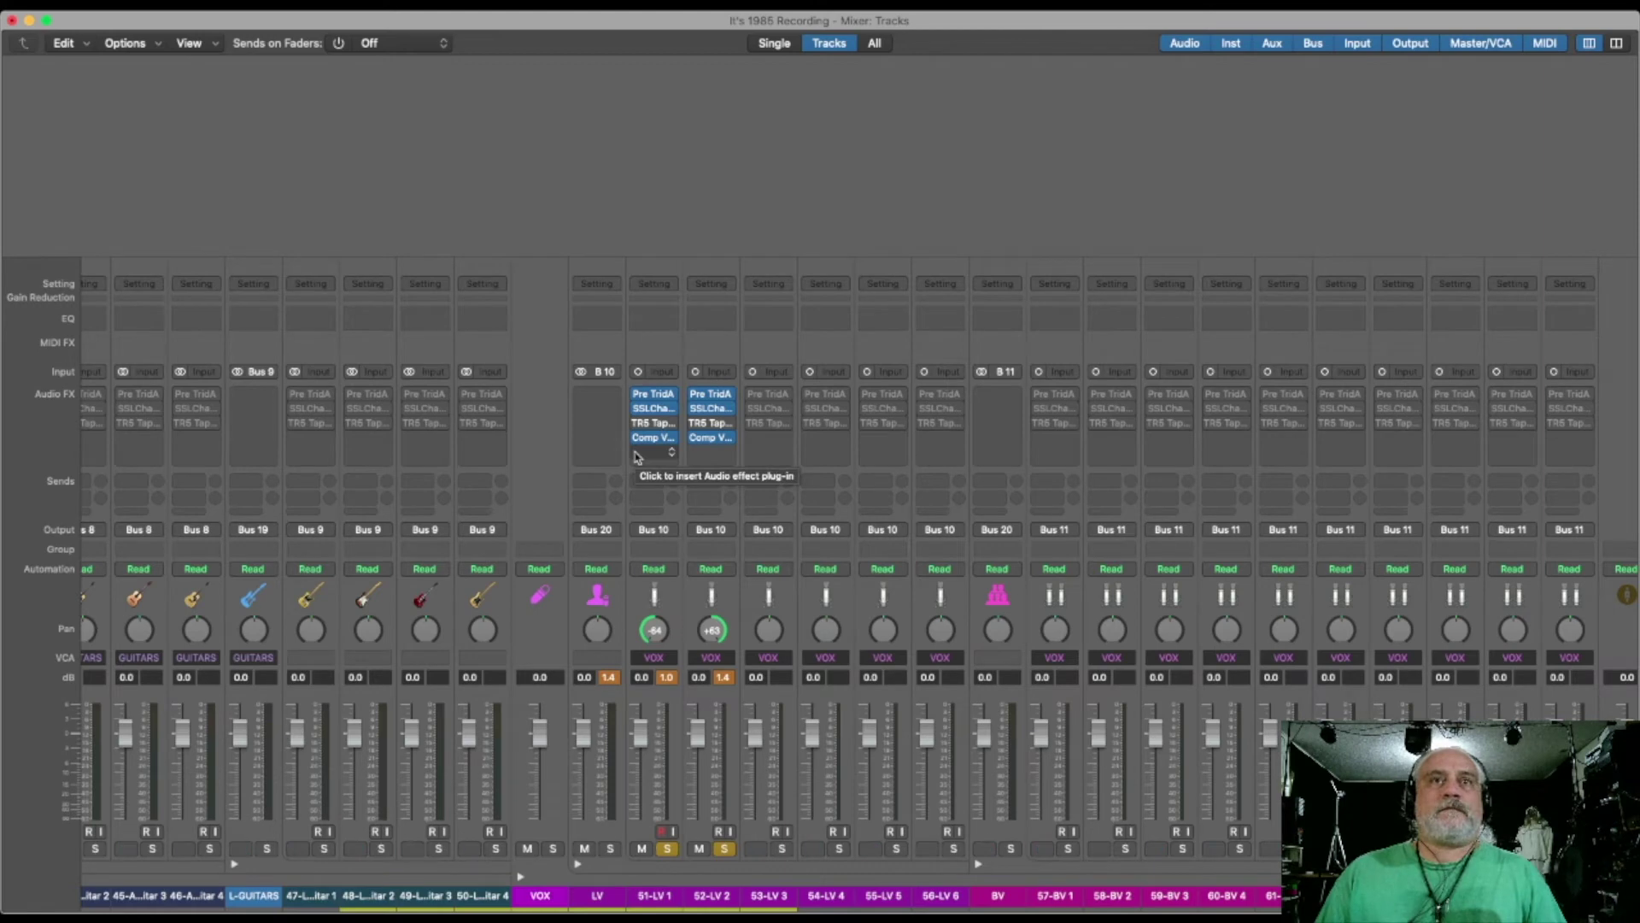
Open LV 1's SSLChannel beside the tracks and play the vocals from around bar 90
{"action": "left_click", "coordinate": [655, 410]}
{"action": "left_click_drag", "start_coordinate": [578, 236], "coordinate": [307, 149]}
{"action": "key", "text": "x"}
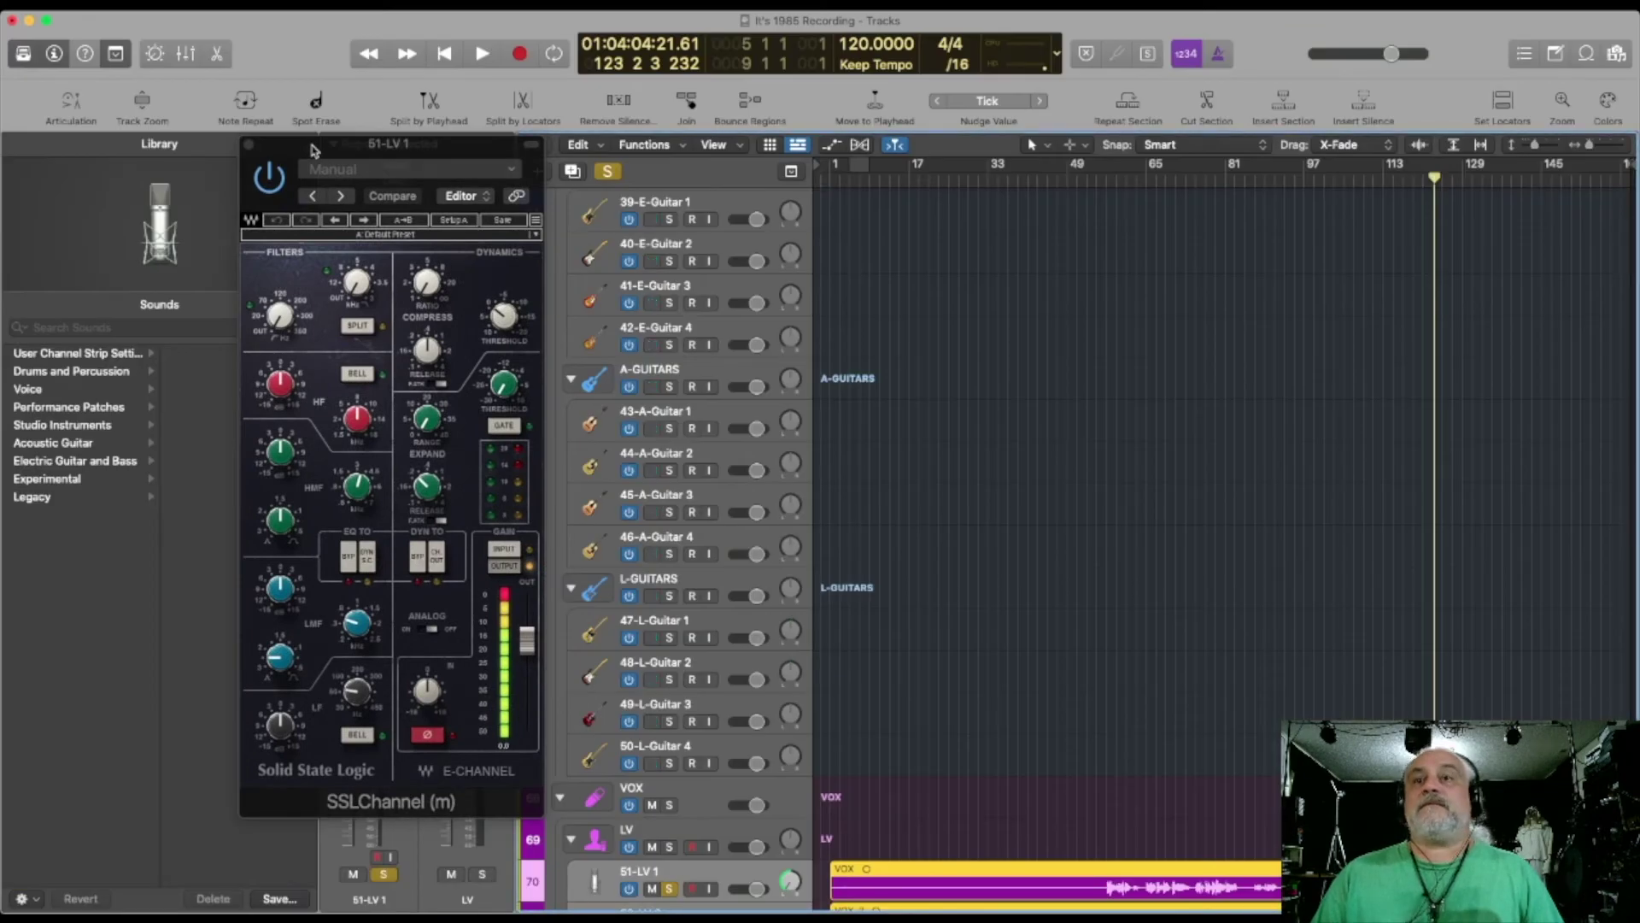
{"action": "left_click", "coordinate": [1269, 187]}
{"action": "key", "text": "space"}
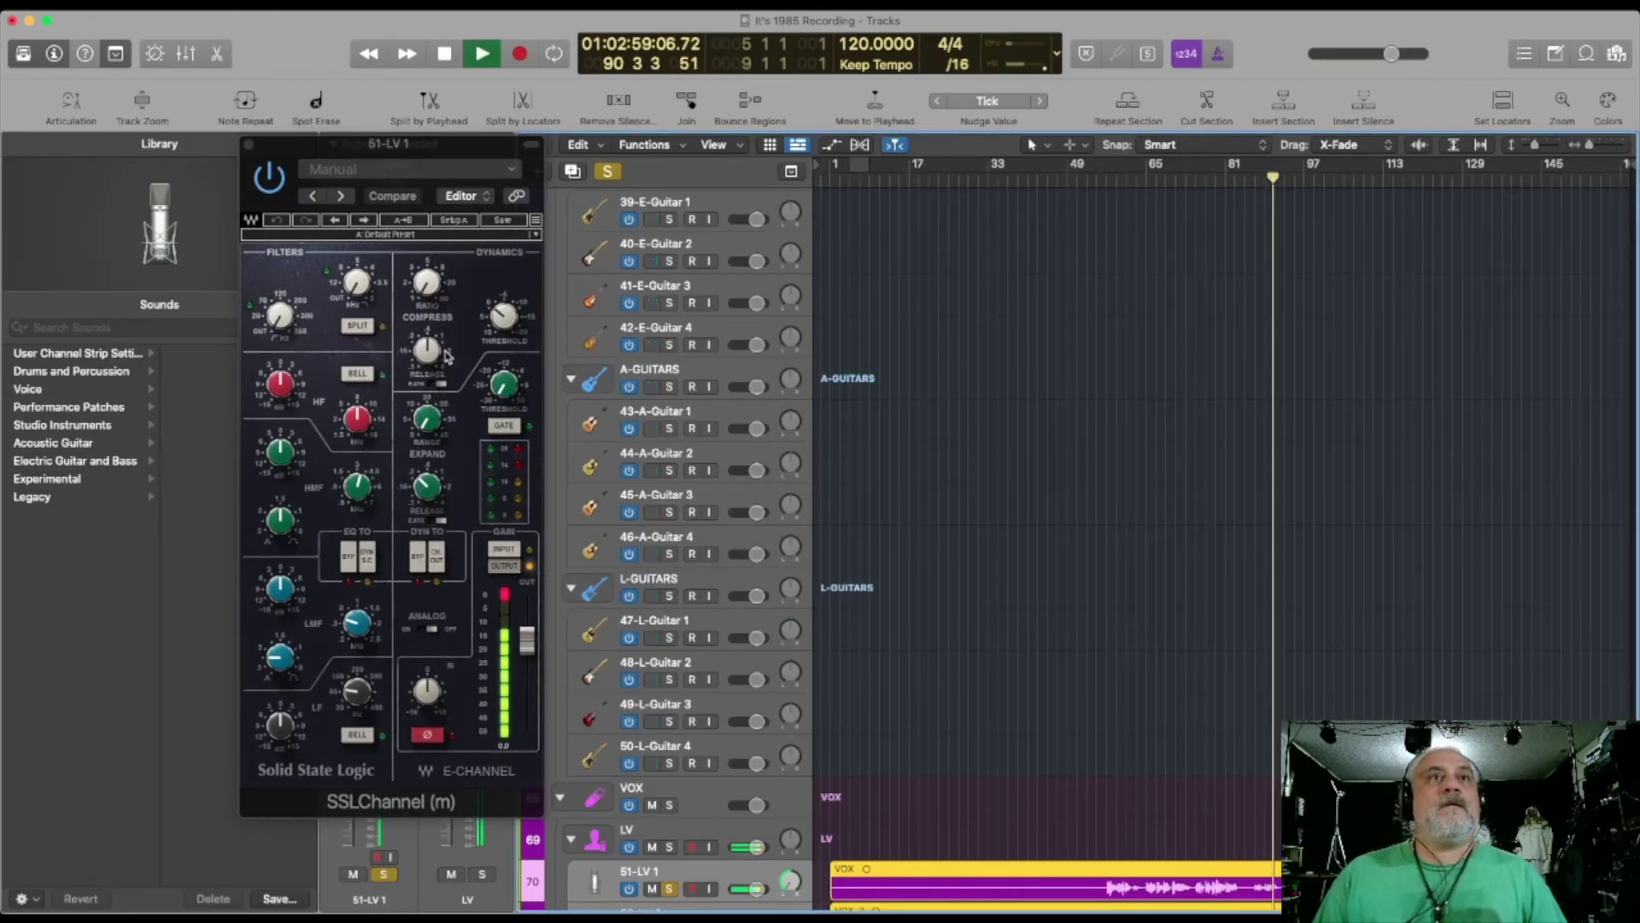
Adjust the range, threshold and release of the SSLChannel's expander on LV 1, then return to the mixer
{"action": "left_click_drag", "start_coordinate": [427, 419], "coordinate": [427, 402]}
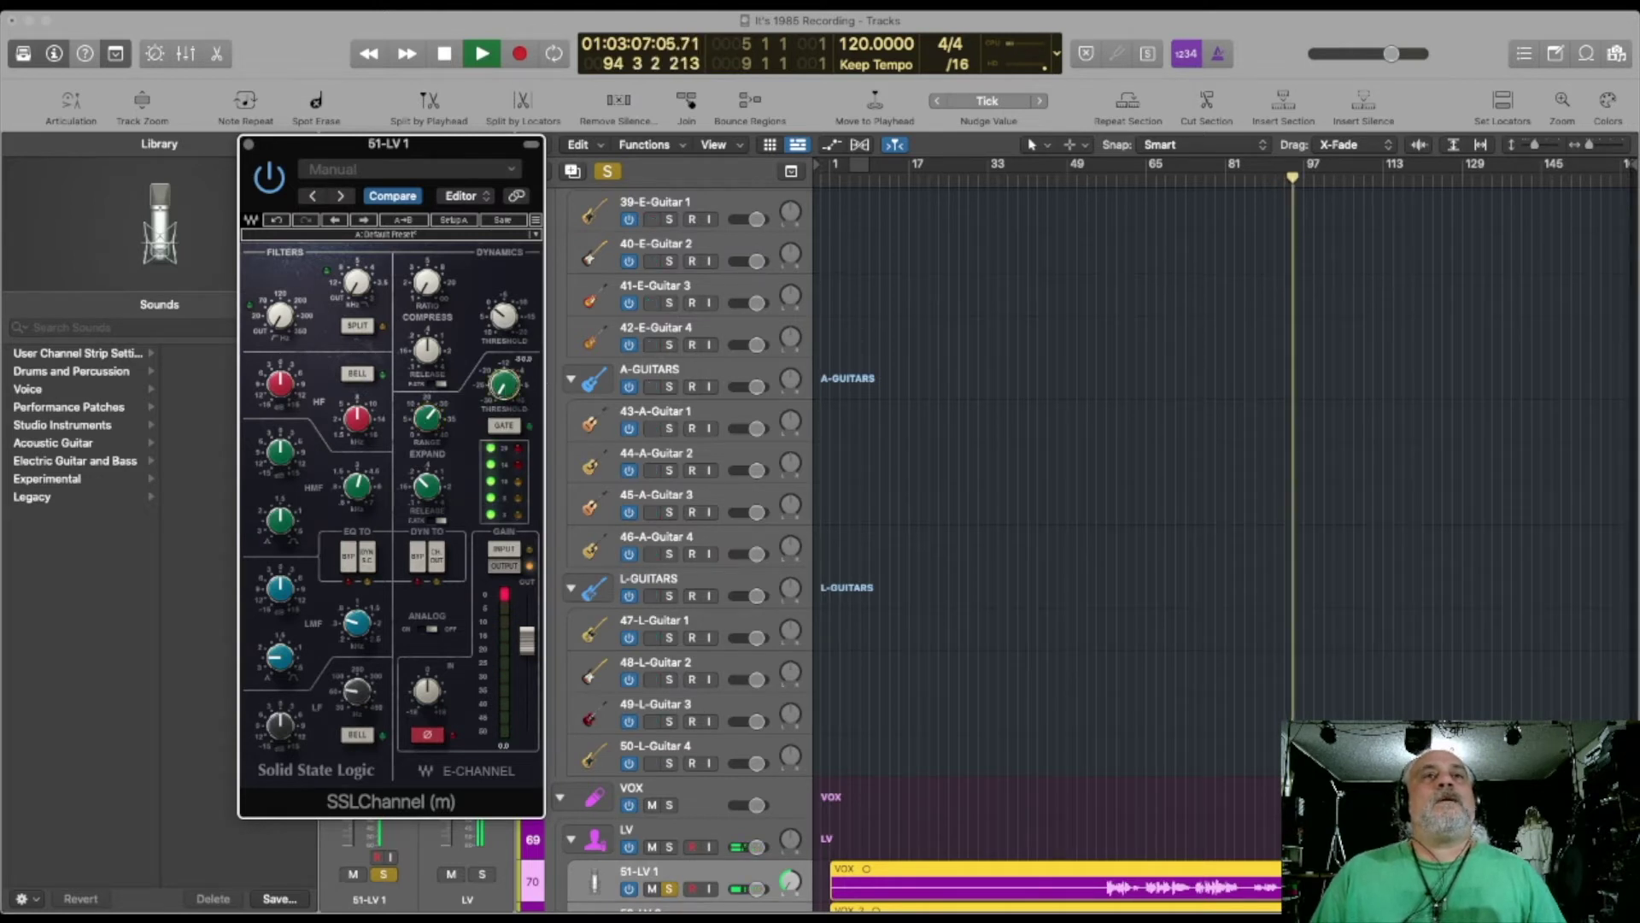
{"action": "left_click_drag", "start_coordinate": [504, 383], "coordinate": [504, 380]}
{"action": "mouse_move", "coordinate": [427, 485]}
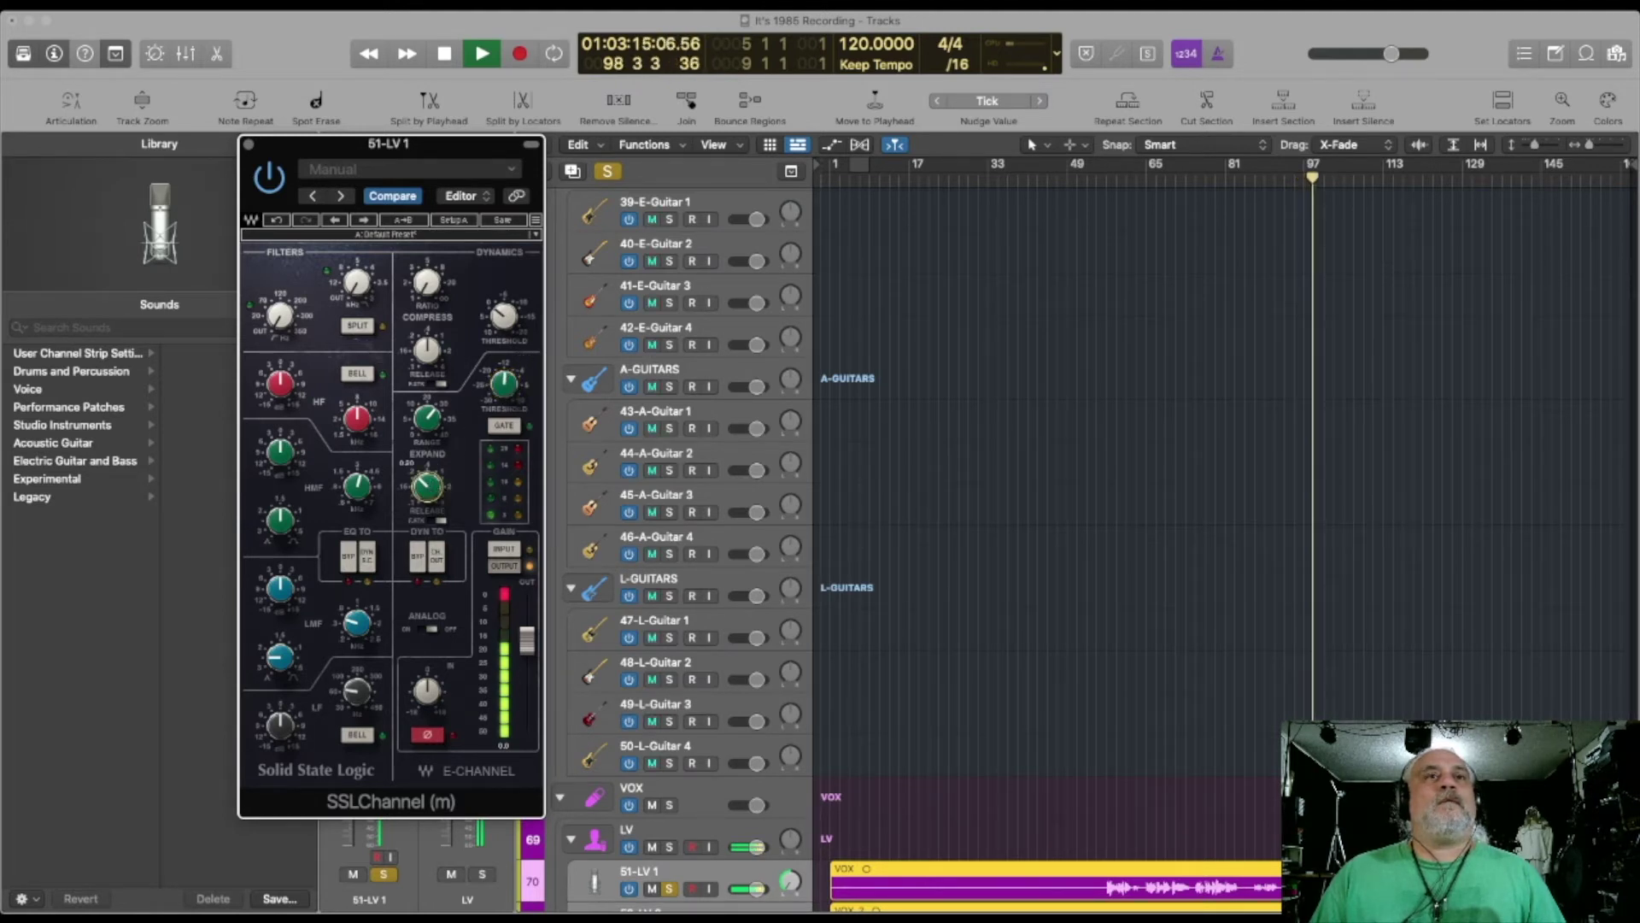
{"action": "left_click_drag", "start_coordinate": [427, 485], "coordinate": [427, 481]}
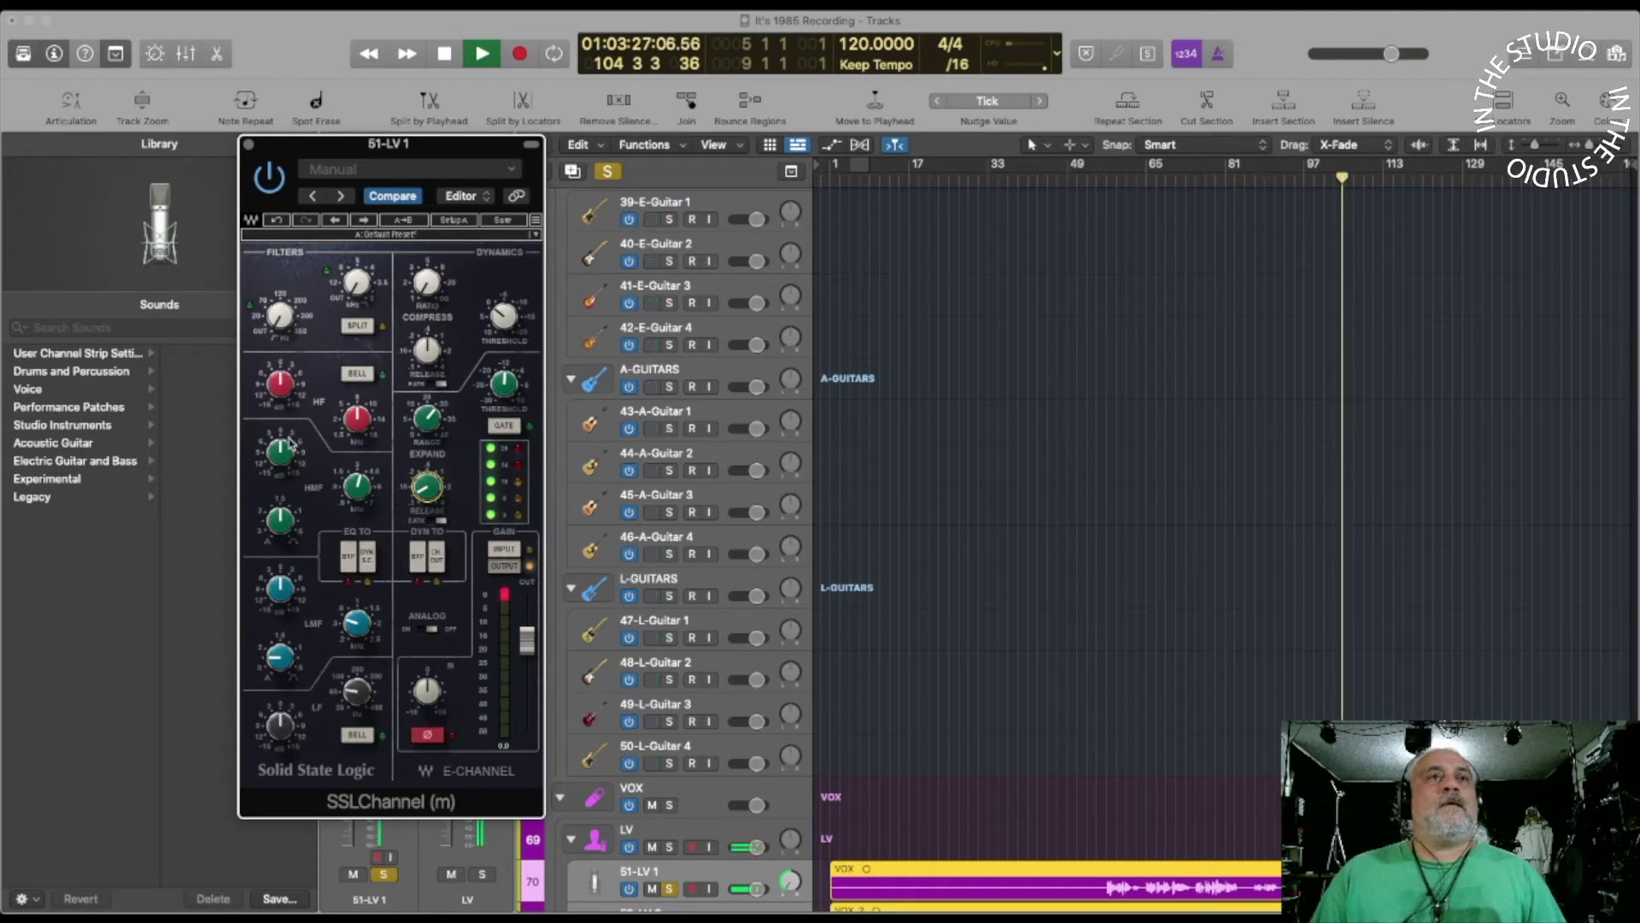
{"action": "left_click", "coordinate": [248, 144]}
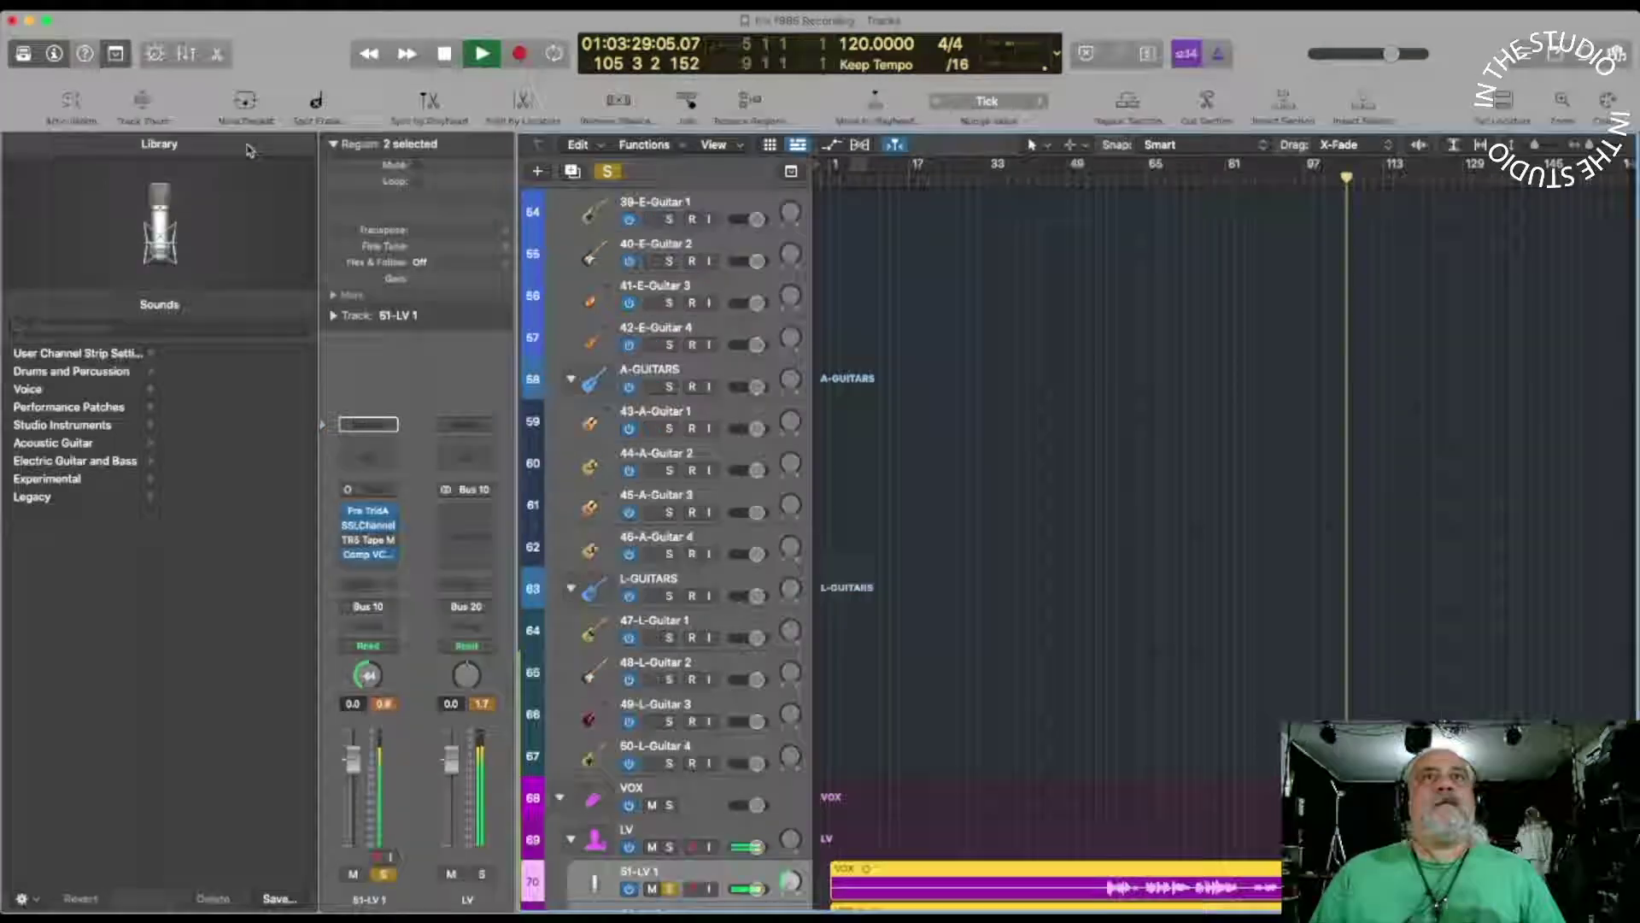
{"action": "key", "text": "super+2"}
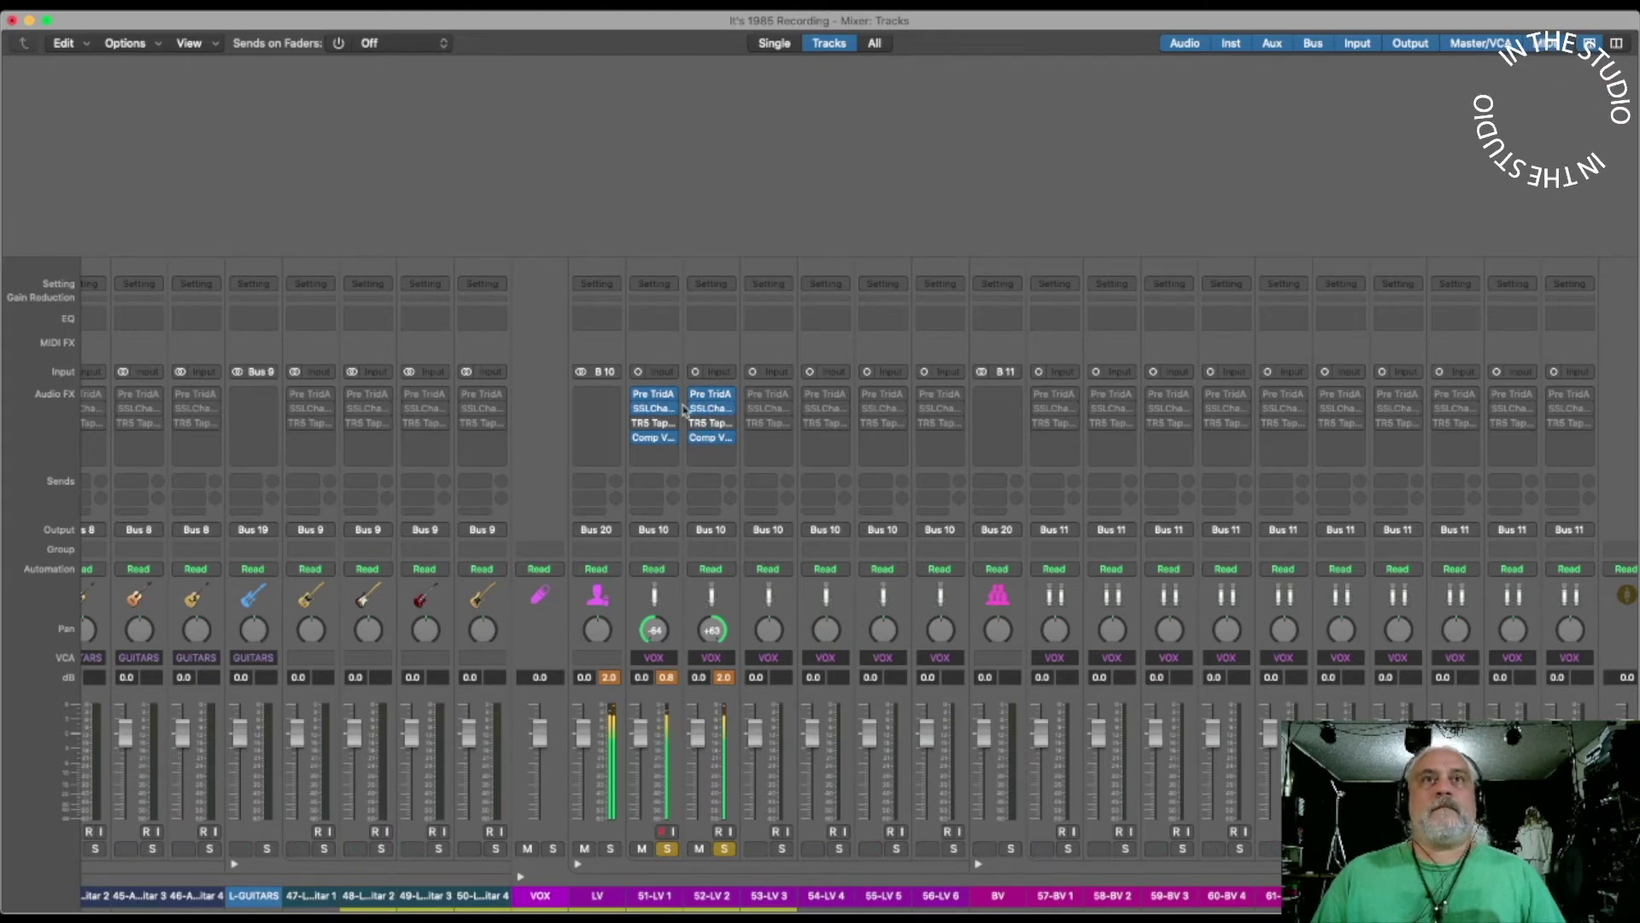
On LV 1's Pre TridA, set the two lower EQ band frequencies to 100 Hz and 2 kHz and pull the lowest band's level down
{"action": "left_click", "coordinate": [656, 397]}
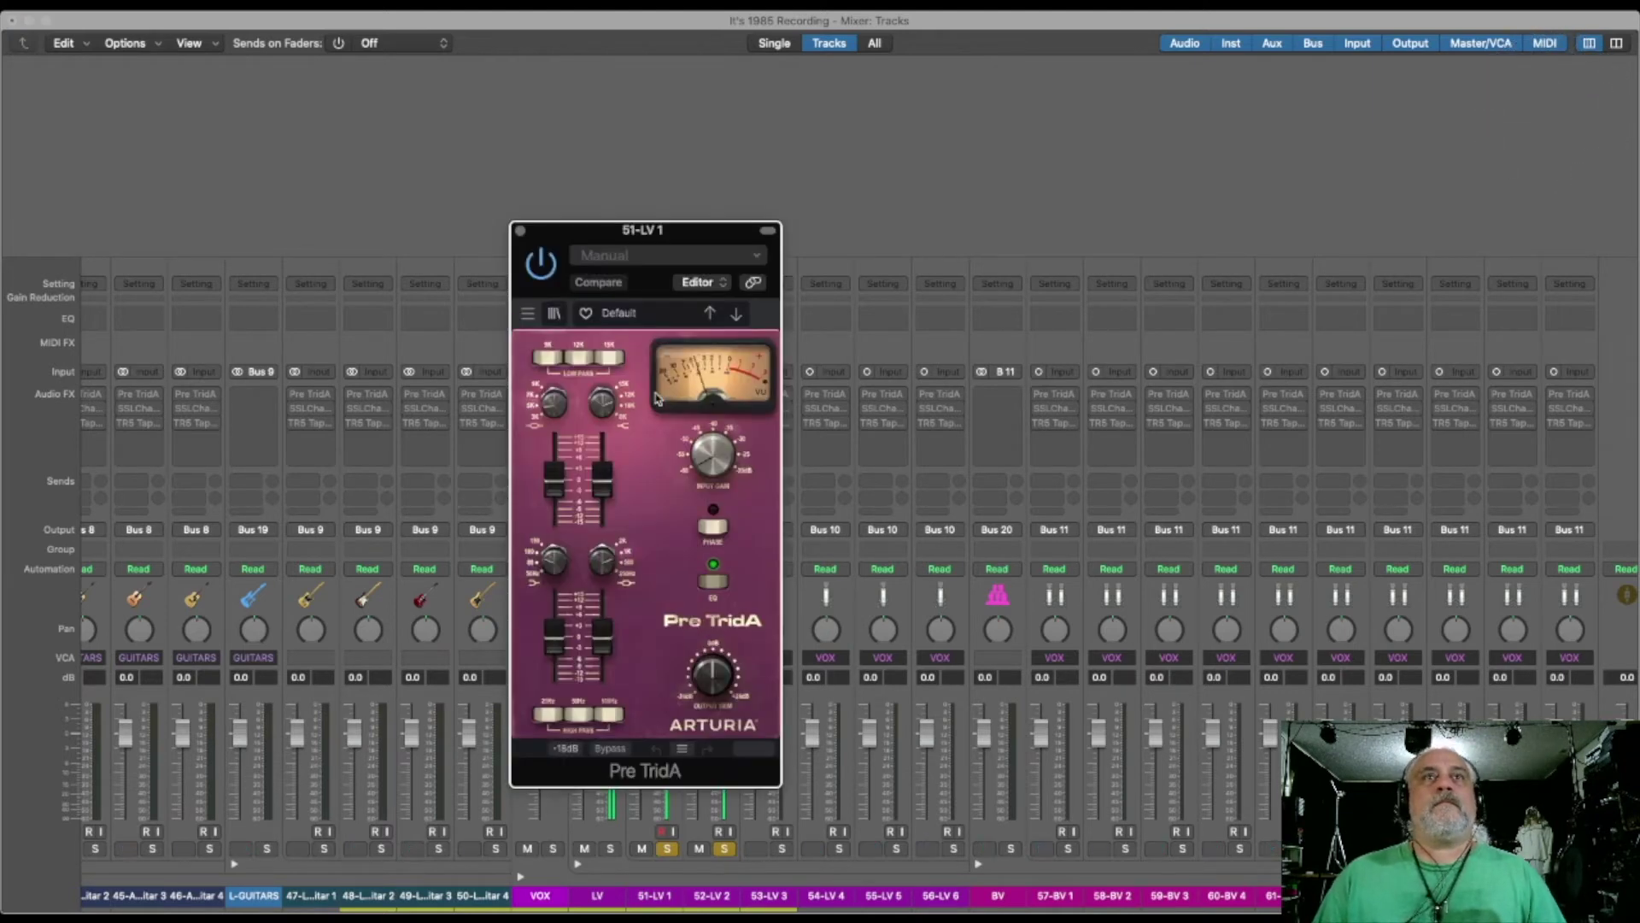
{"action": "mouse_move", "coordinate": [714, 481]}
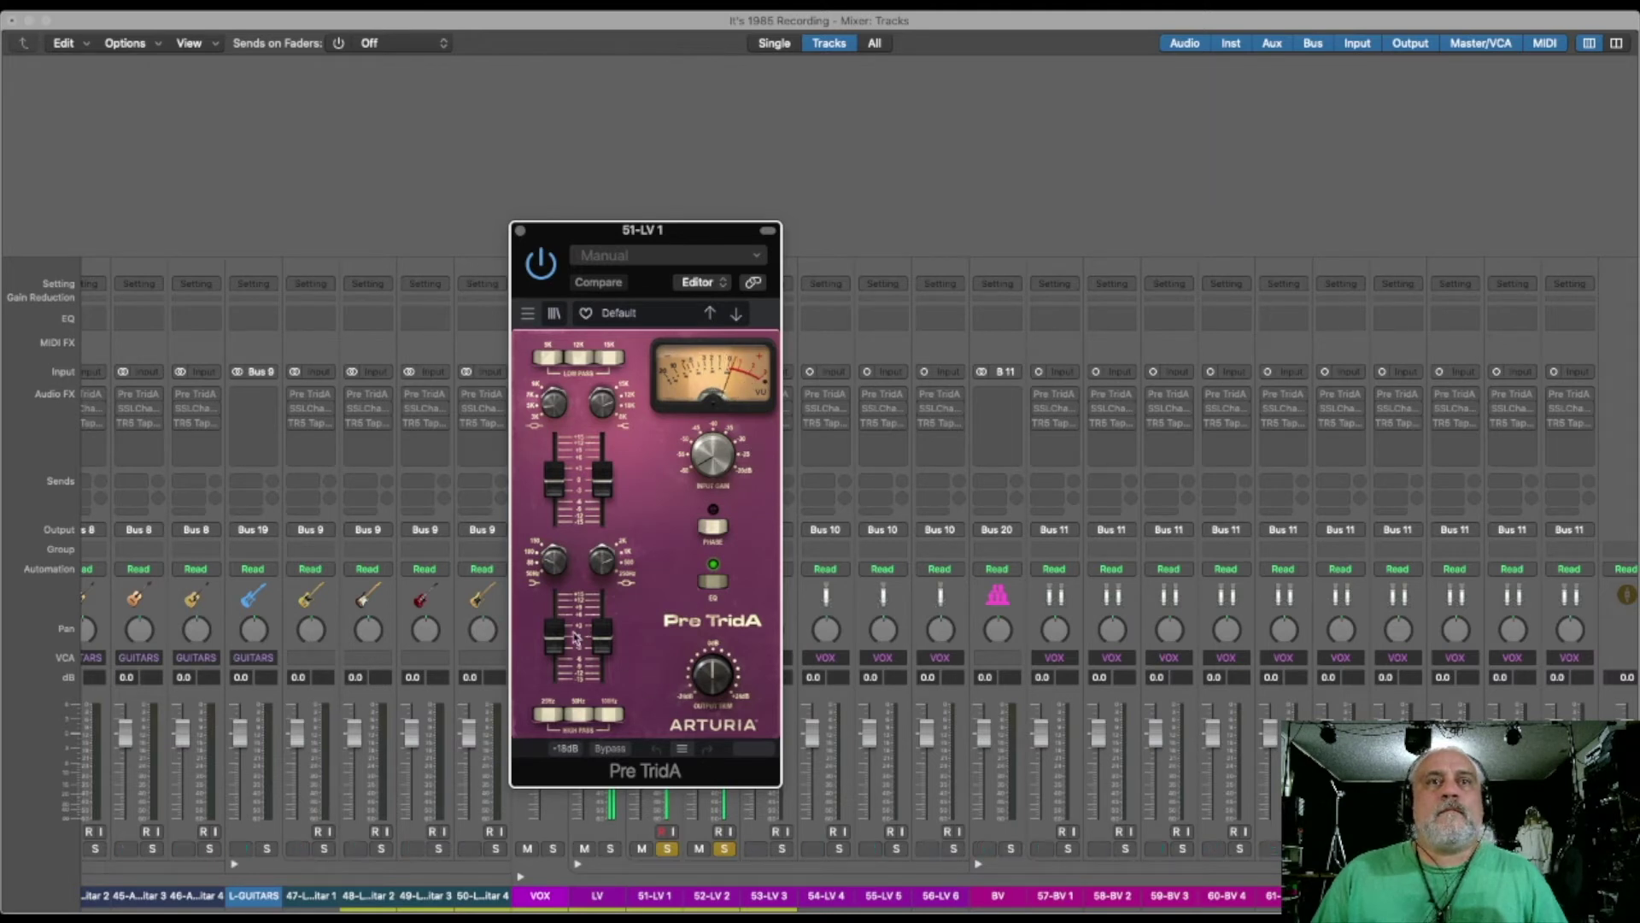
{"action": "left_click_drag", "start_coordinate": [608, 577], "coordinate": [570, 571]}
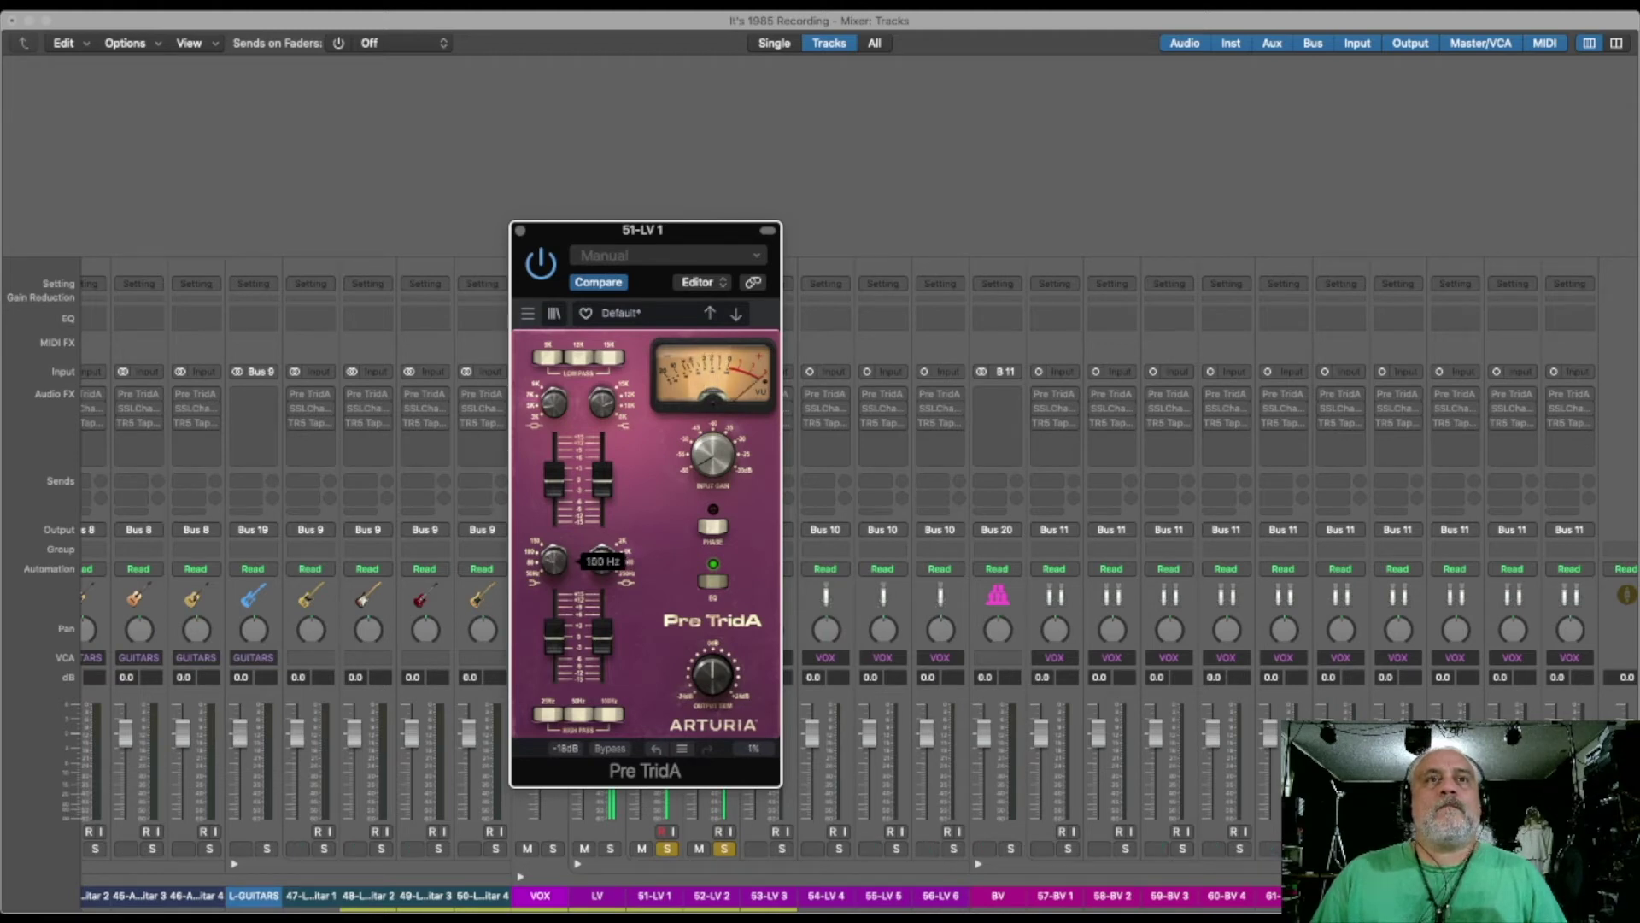
{"action": "left_click_drag", "start_coordinate": [602, 561], "coordinate": [604, 555]}
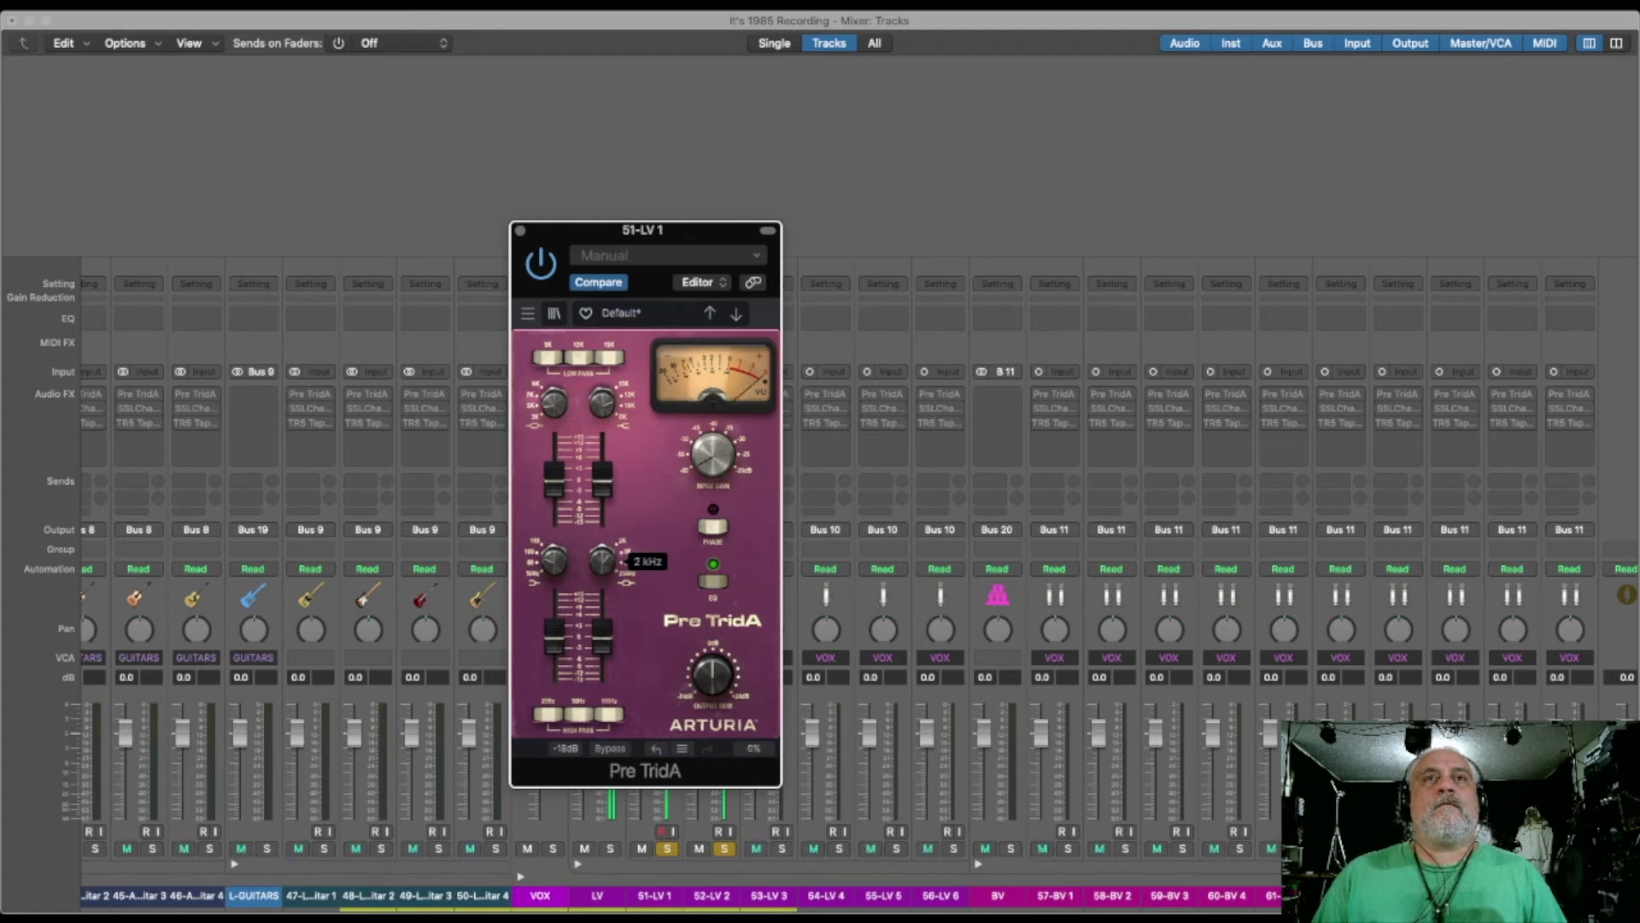
{"action": "mouse_move", "coordinate": [554, 636]}
{"action": "left_mouse_down"}
{"action": "mouse_move", "coordinate": [555, 679]}
{"action": "mouse_move", "coordinate": [554, 646]}
{"action": "left_mouse_up"}
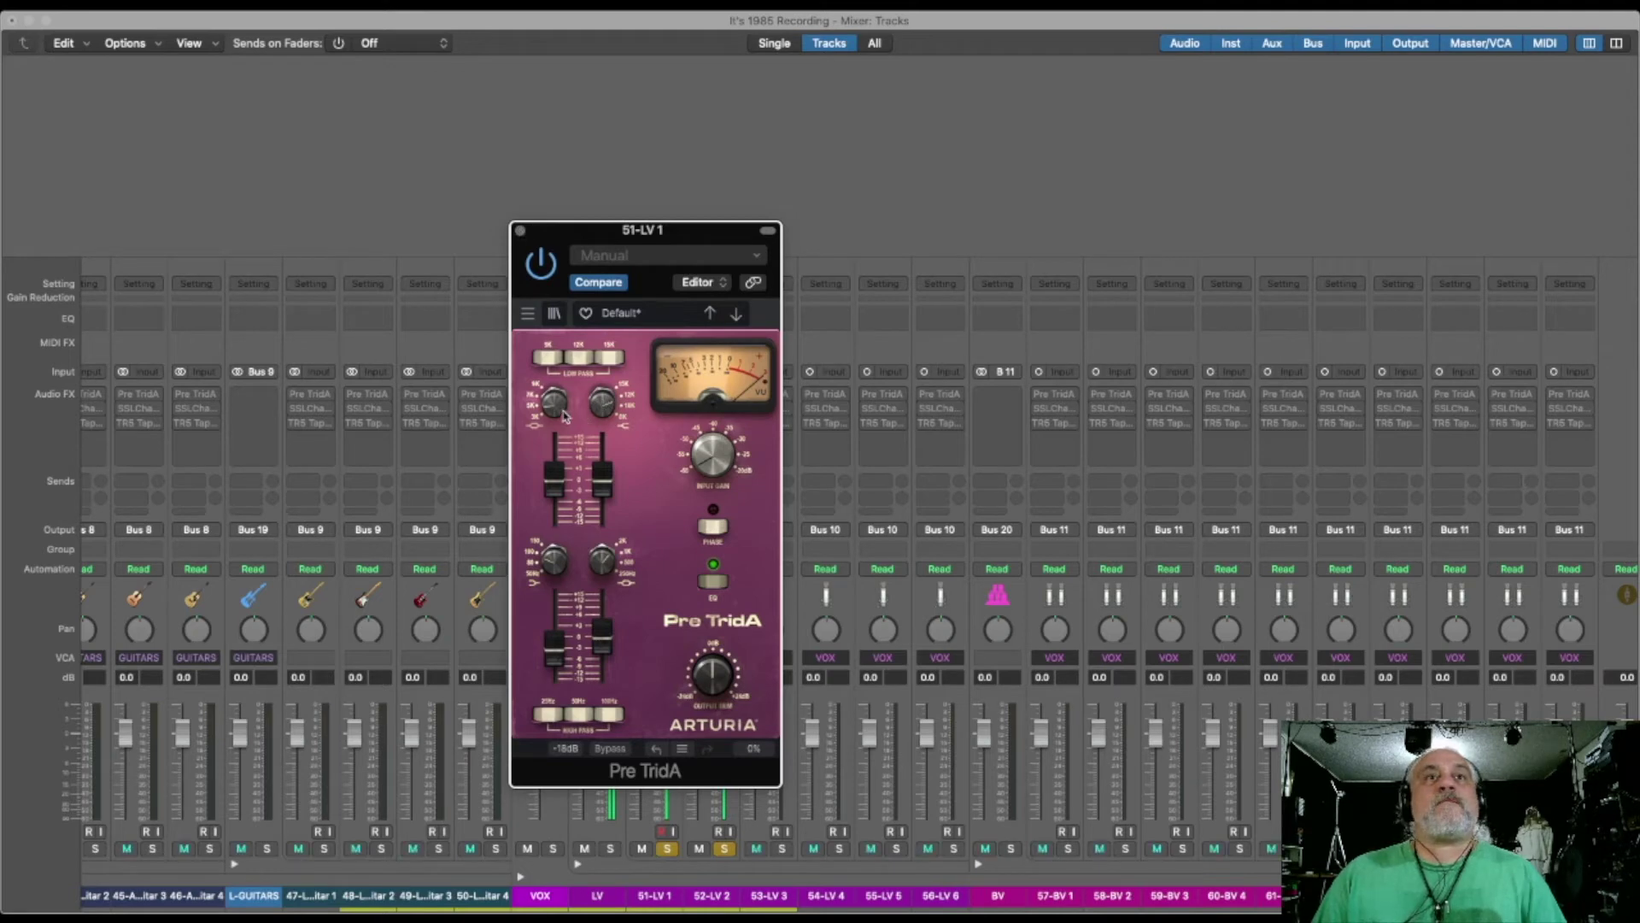
{"action": "mouse_move", "coordinate": [562, 427]}
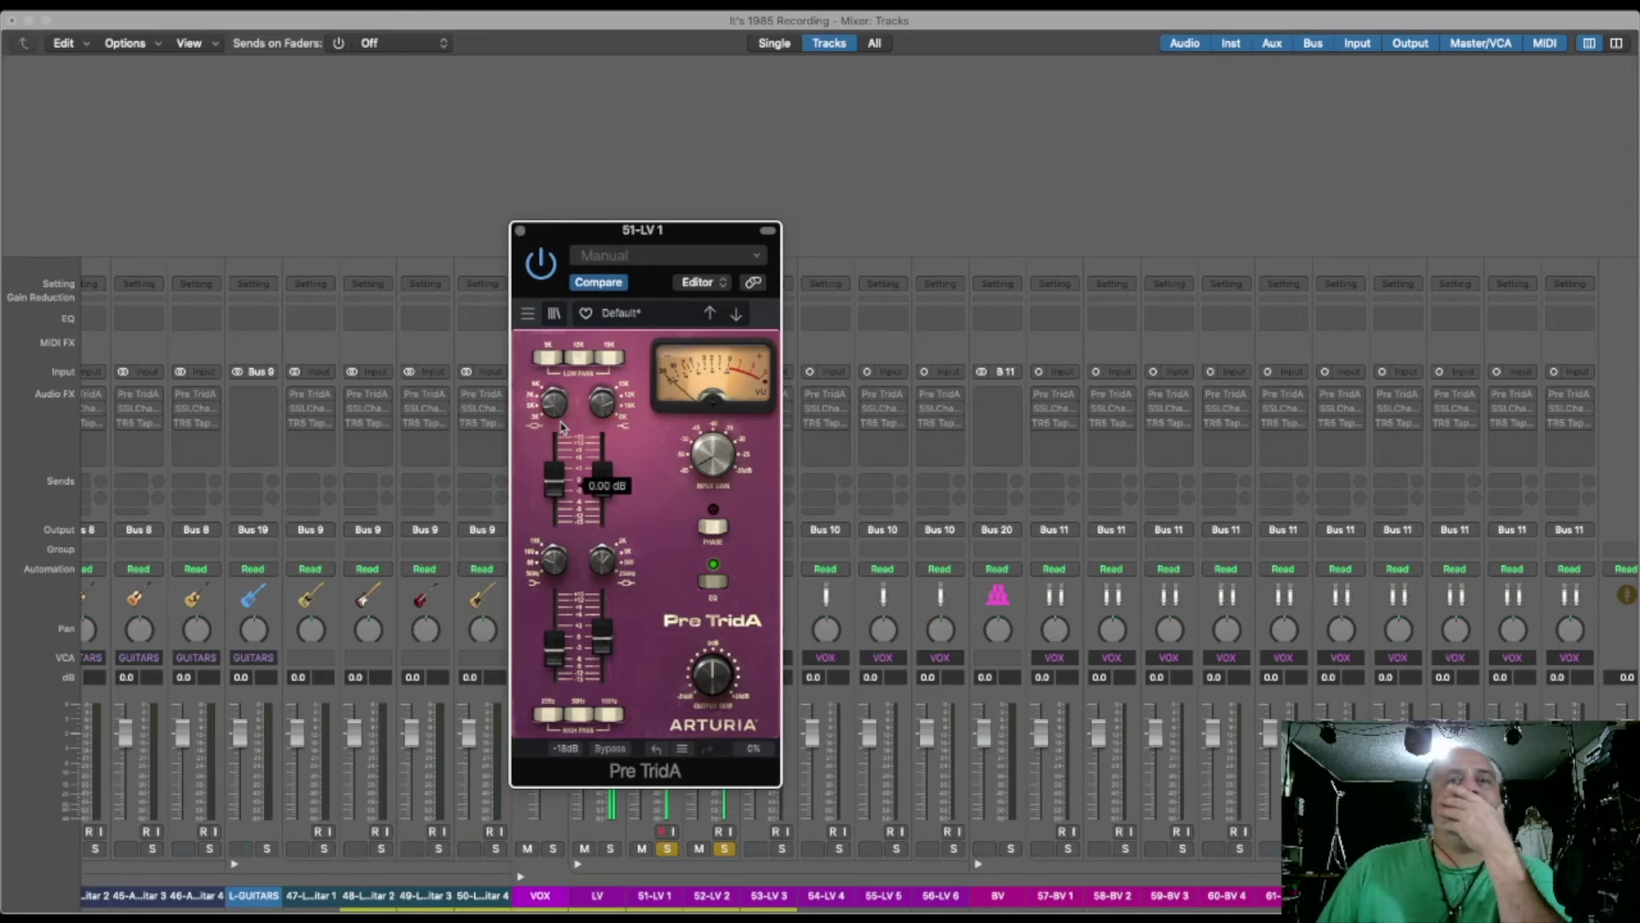
{"action": "key", "text": "super+2"}
{"action": "left_click_drag", "start_coordinate": [555, 642], "coordinate": [562, 714]}
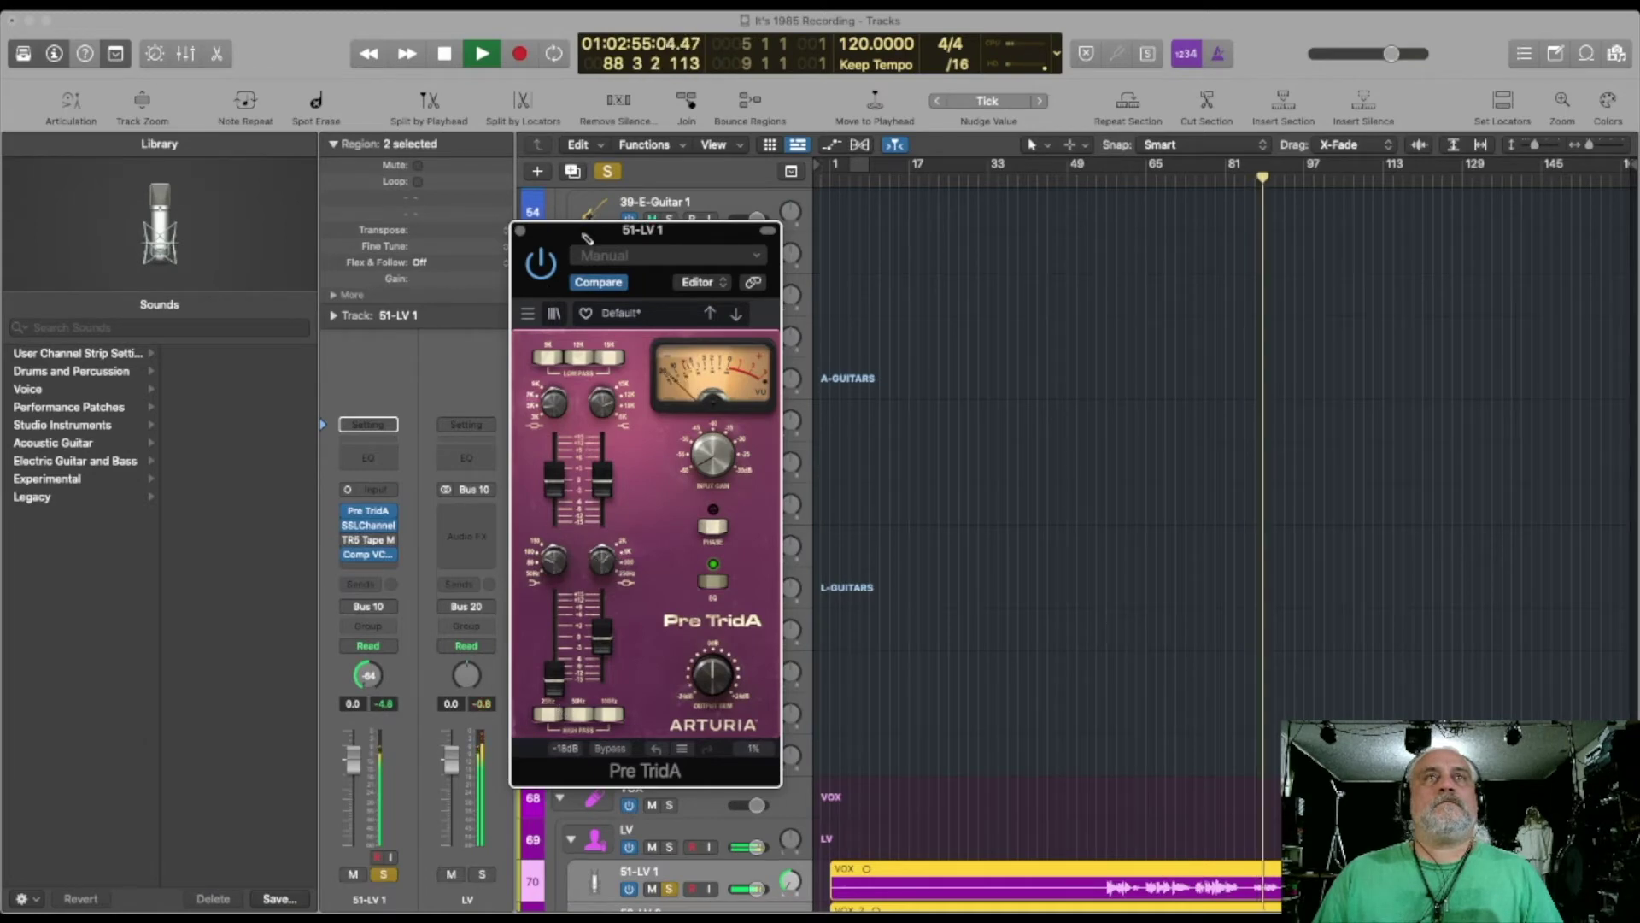
Copy LV 1's Pre TridA onto LV 2's matching slot, and raise the lowest band's level on LV 1
{"action": "left_click_drag", "start_coordinate": [636, 231], "coordinate": [283, 224]}
{"action": "key", "text": "super+2"}
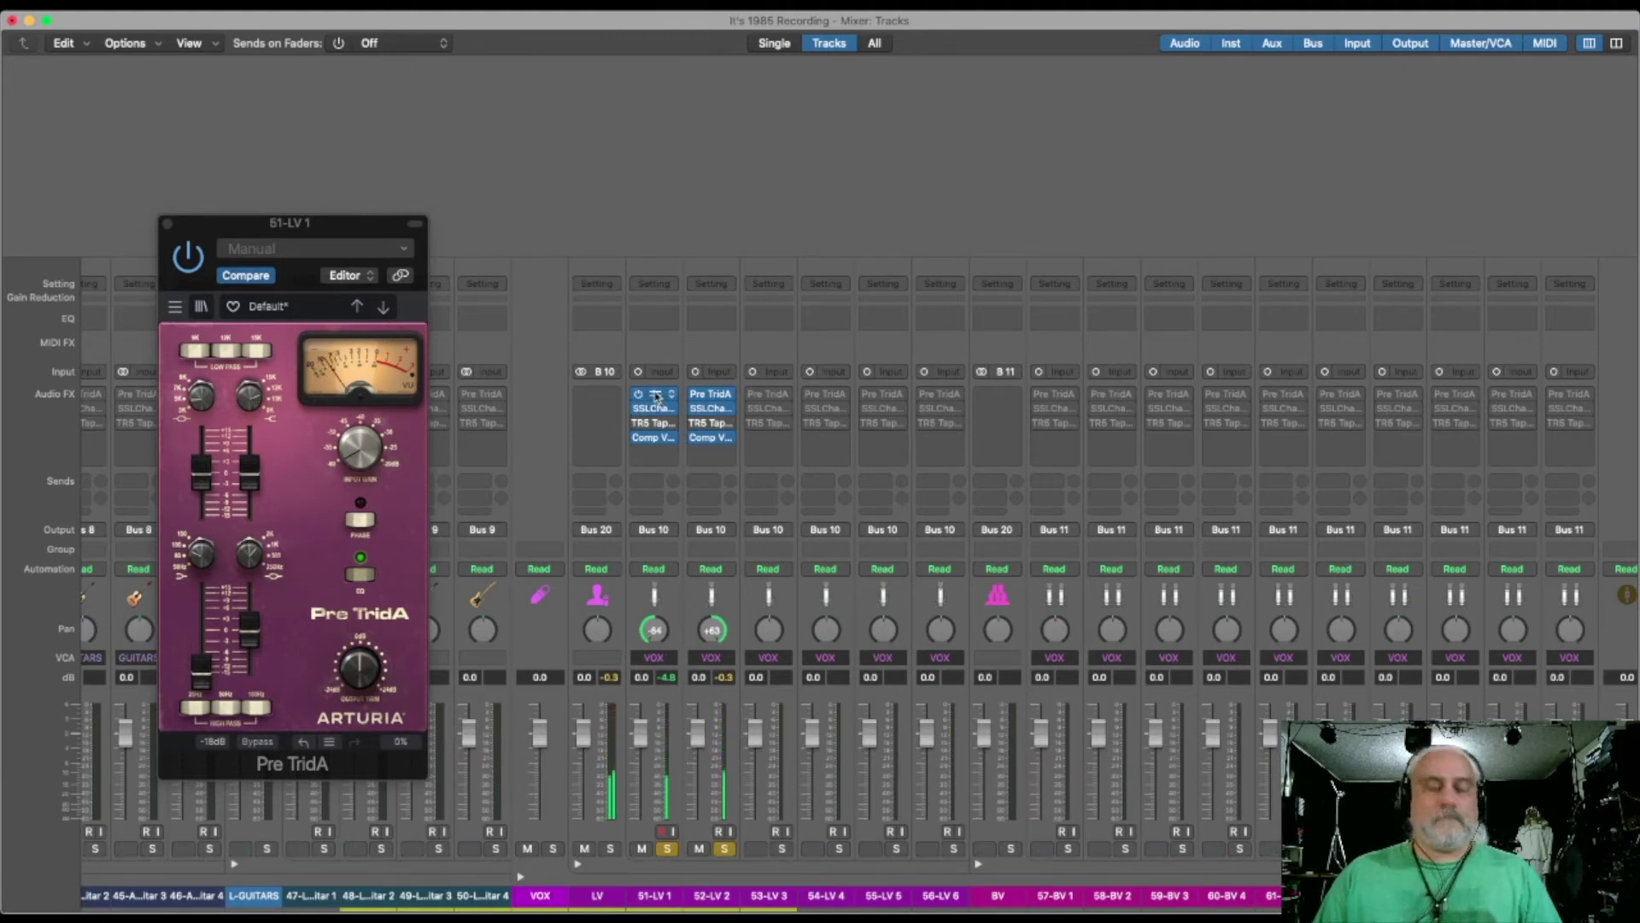
{"action": "left_click_drag", "start_coordinate": [662, 403], "coordinate": [709, 397]}
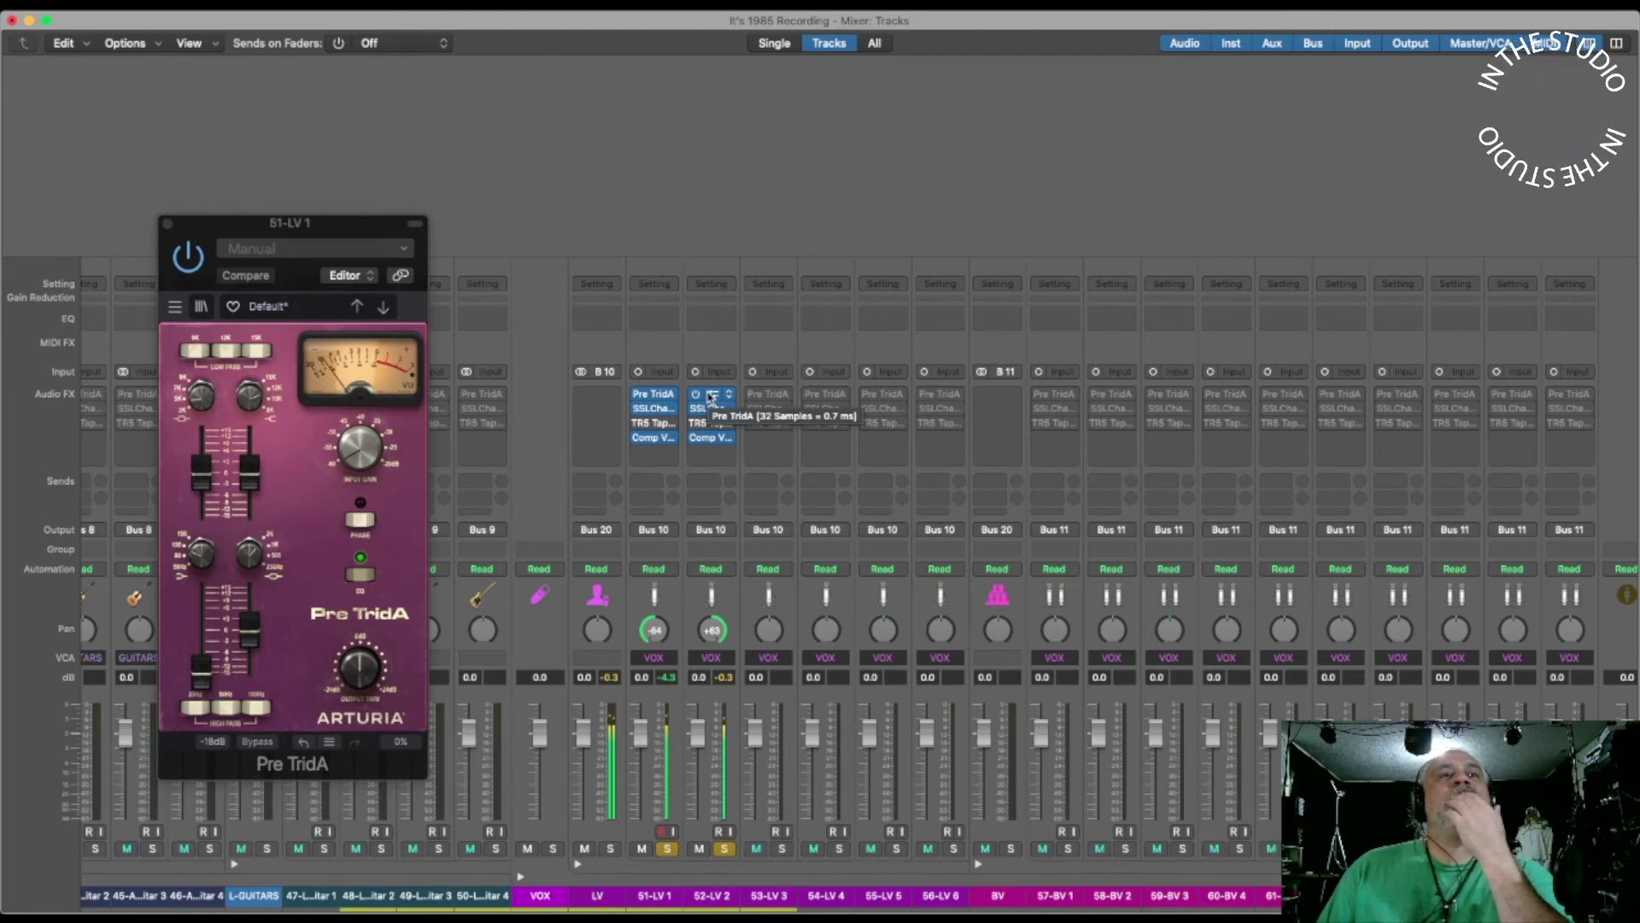
{"action": "mouse_move", "coordinate": [205, 653]}
{"action": "left_mouse_down"}
{"action": "mouse_move", "coordinate": [203, 598]}
{"action": "mouse_move", "coordinate": [205, 652]}
{"action": "left_mouse_up"}
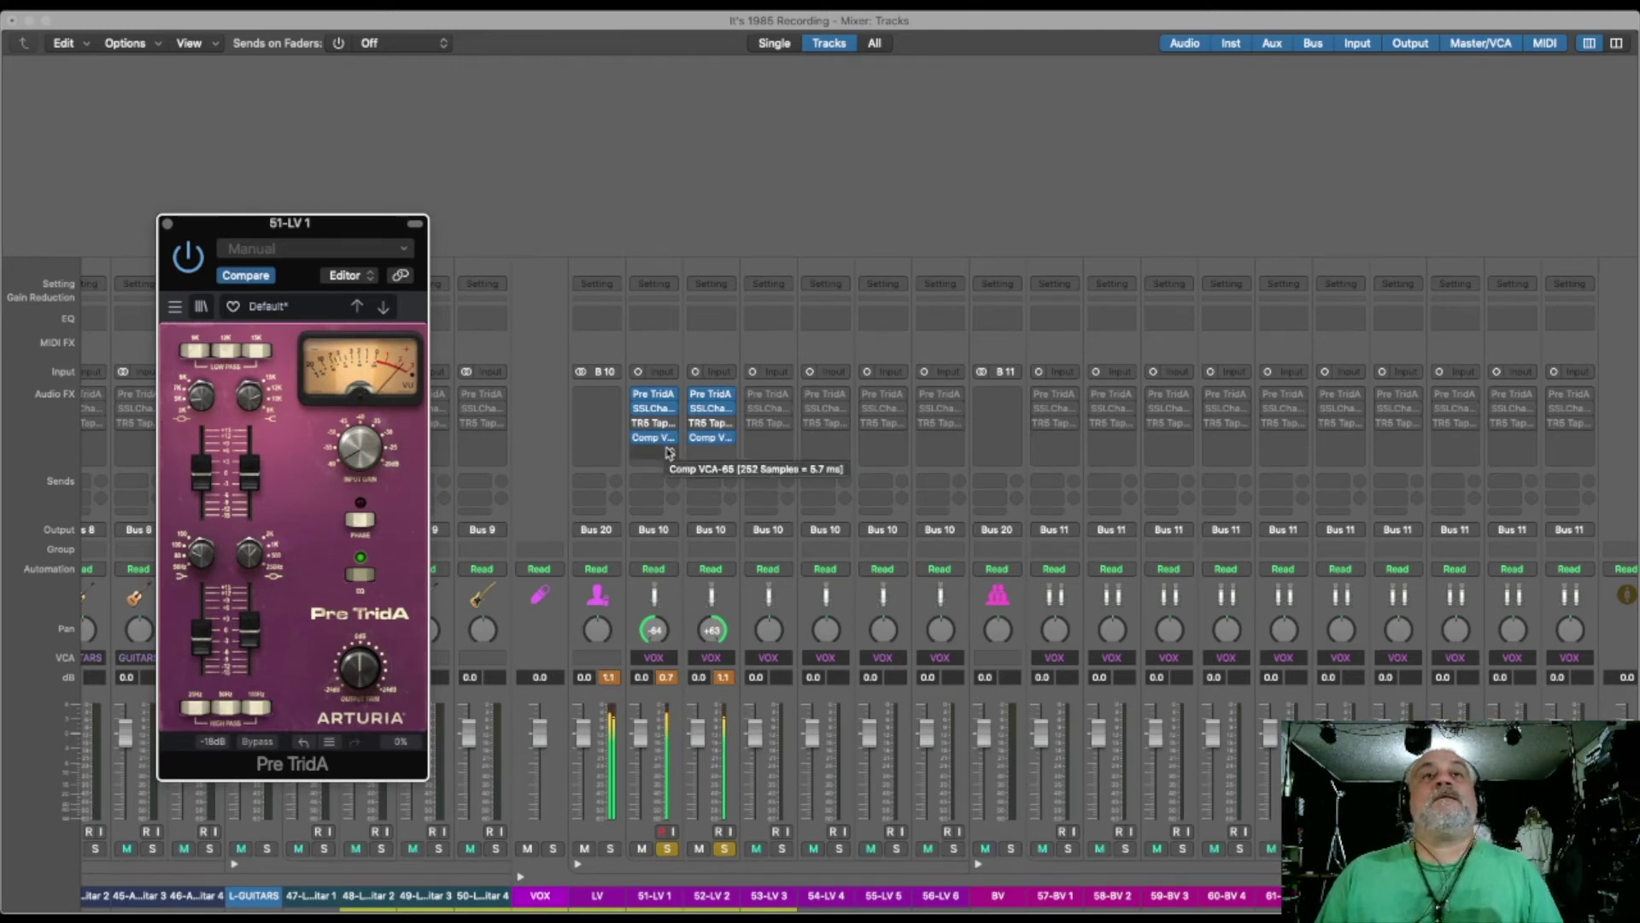
Insert a Channel EQ on both LV 1 and LV 2 and arrange their analyzer windows beside the Pre TridA
{"action": "double_click", "coordinate": [658, 321]}
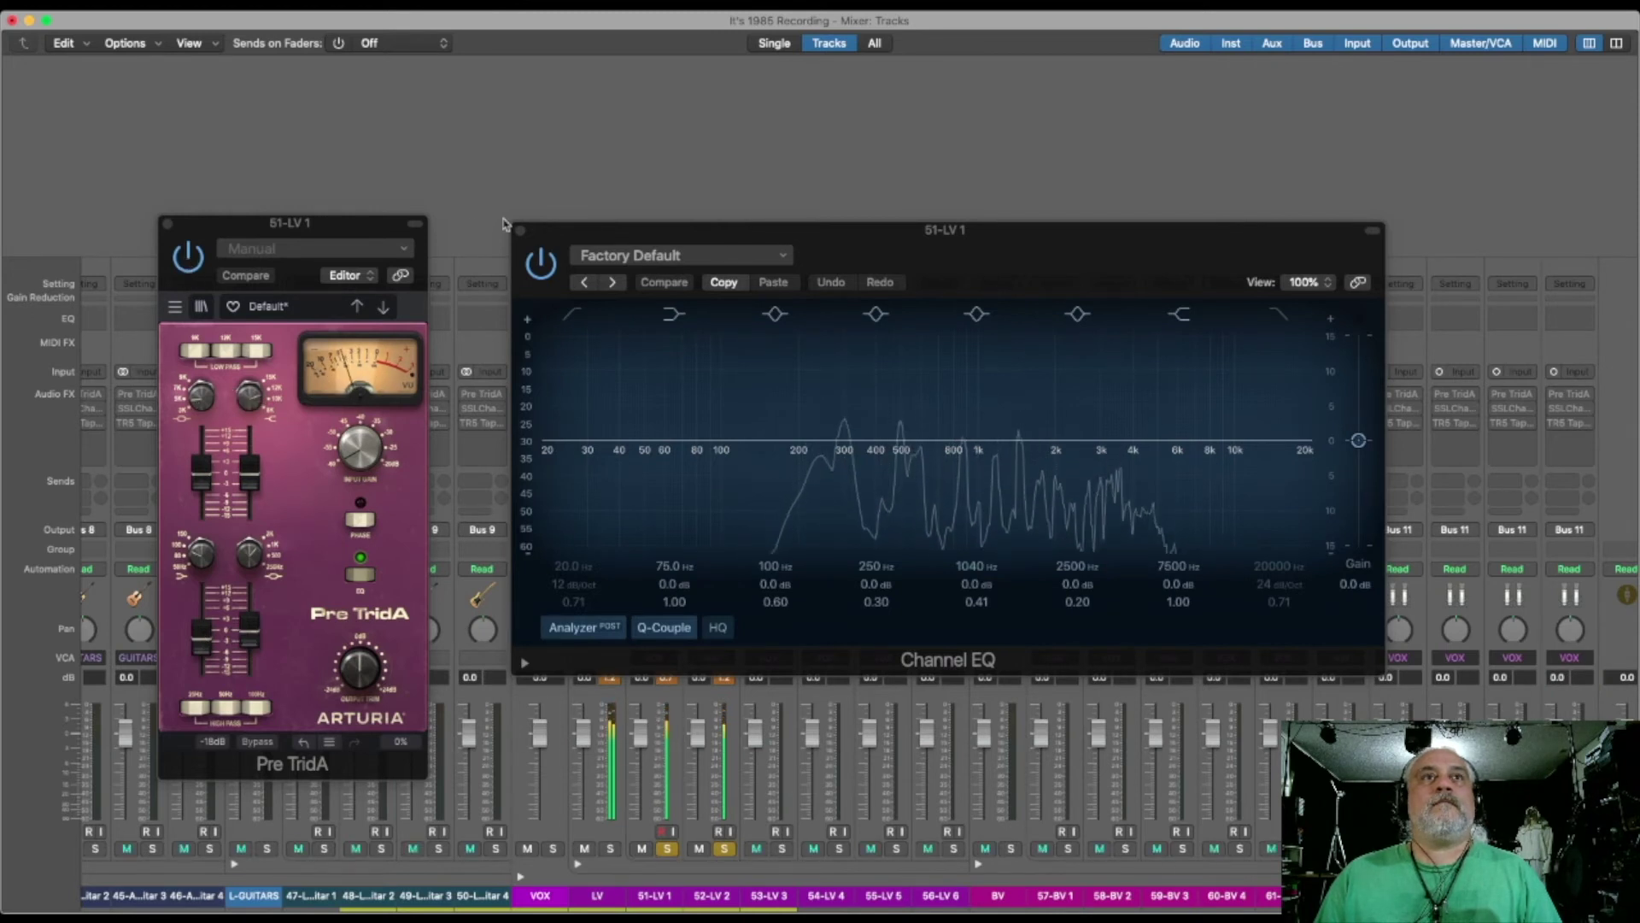
{"action": "left_click_drag", "start_coordinate": [547, 235], "coordinate": [836, 82]}
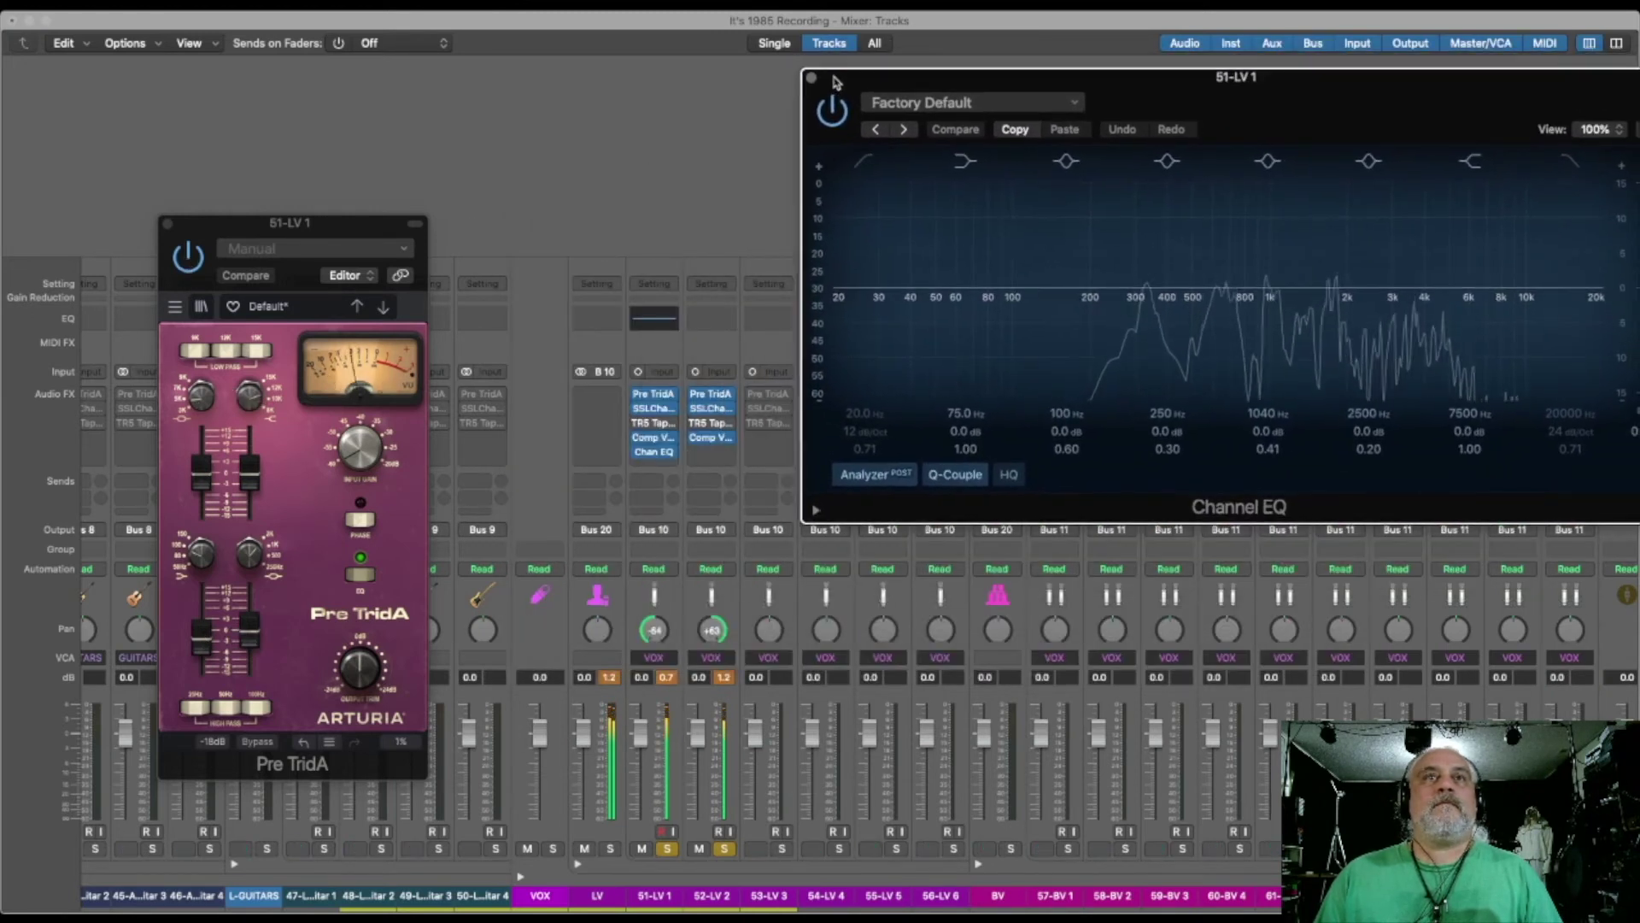
{"action": "left_click", "coordinate": [714, 452]}
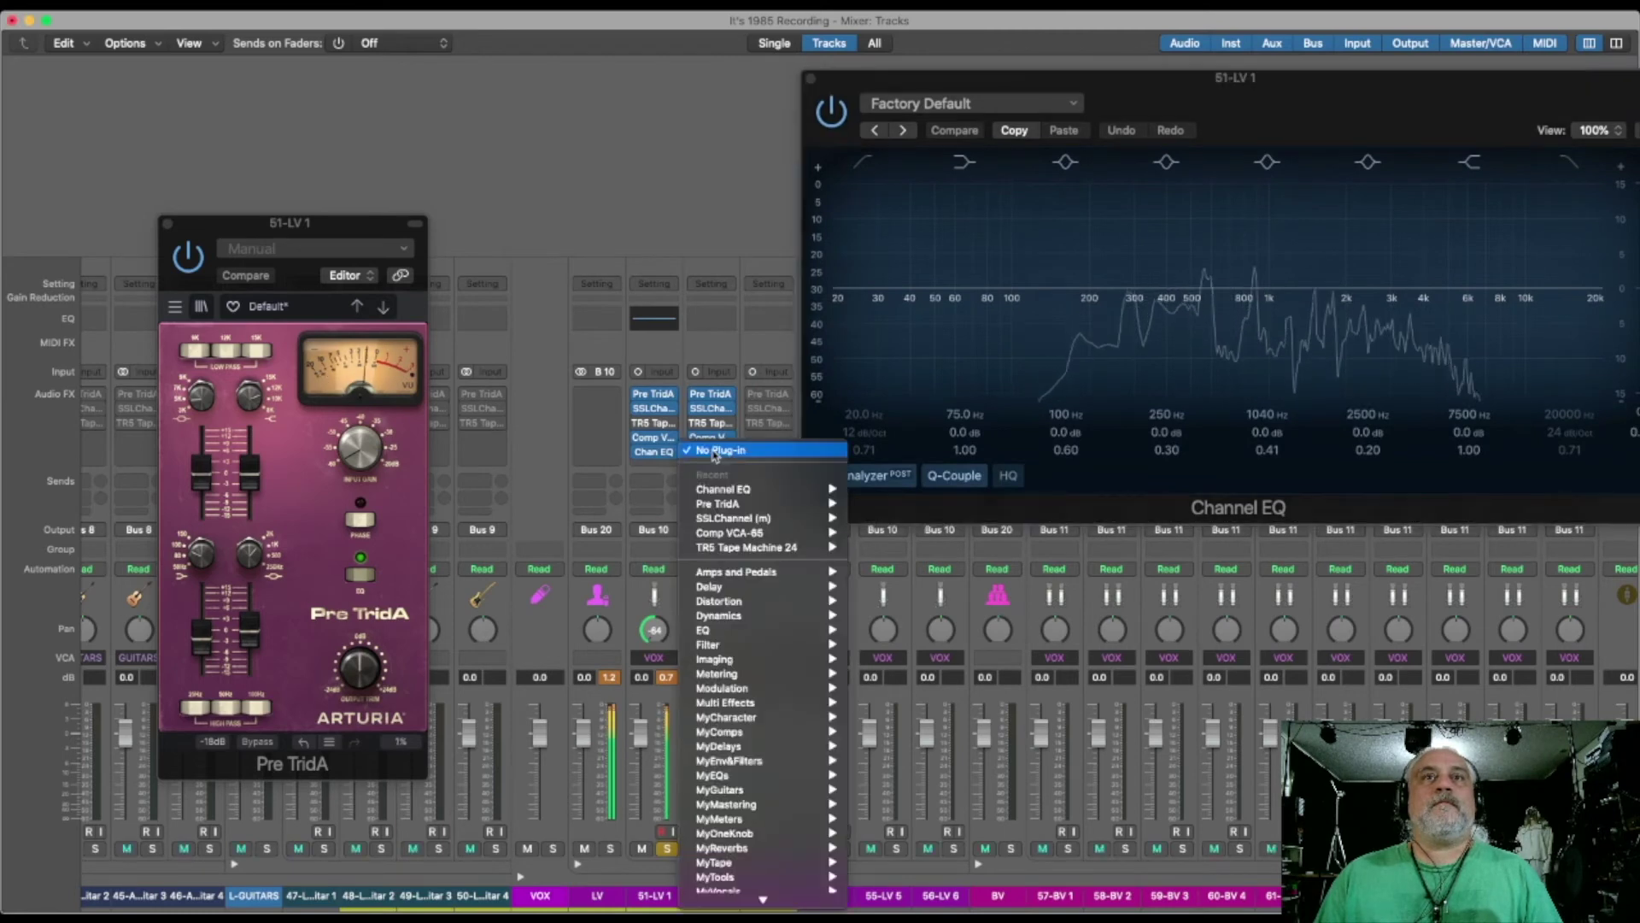
{"action": "left_click", "coordinate": [723, 488]}
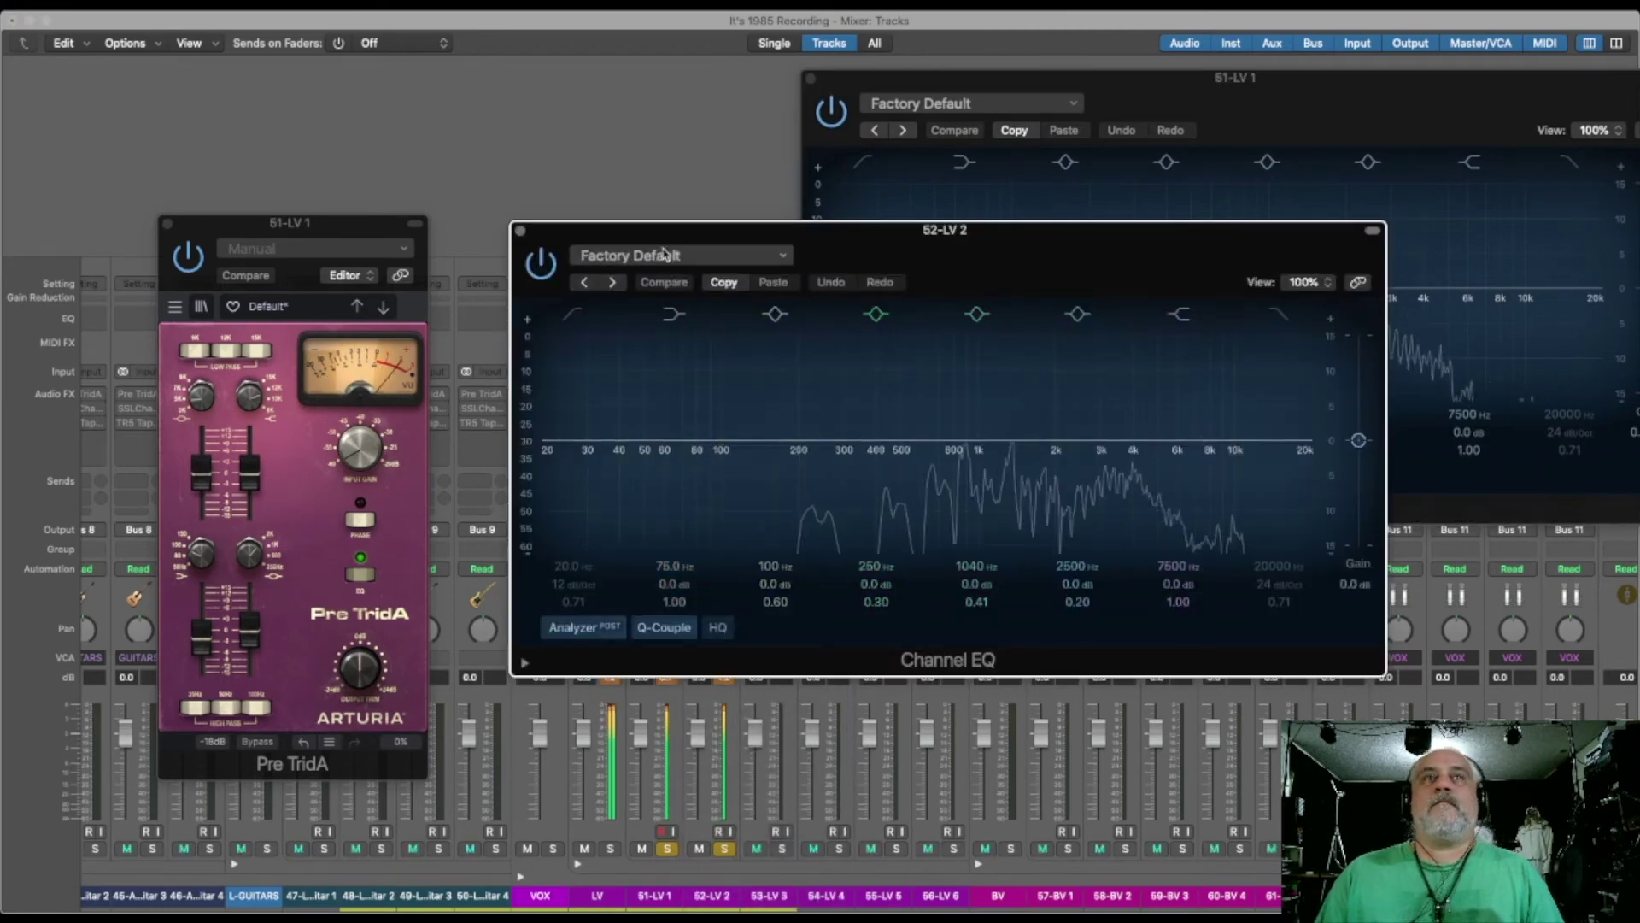
{"action": "left_click_drag", "start_coordinate": [634, 233], "coordinate": [844, 282]}
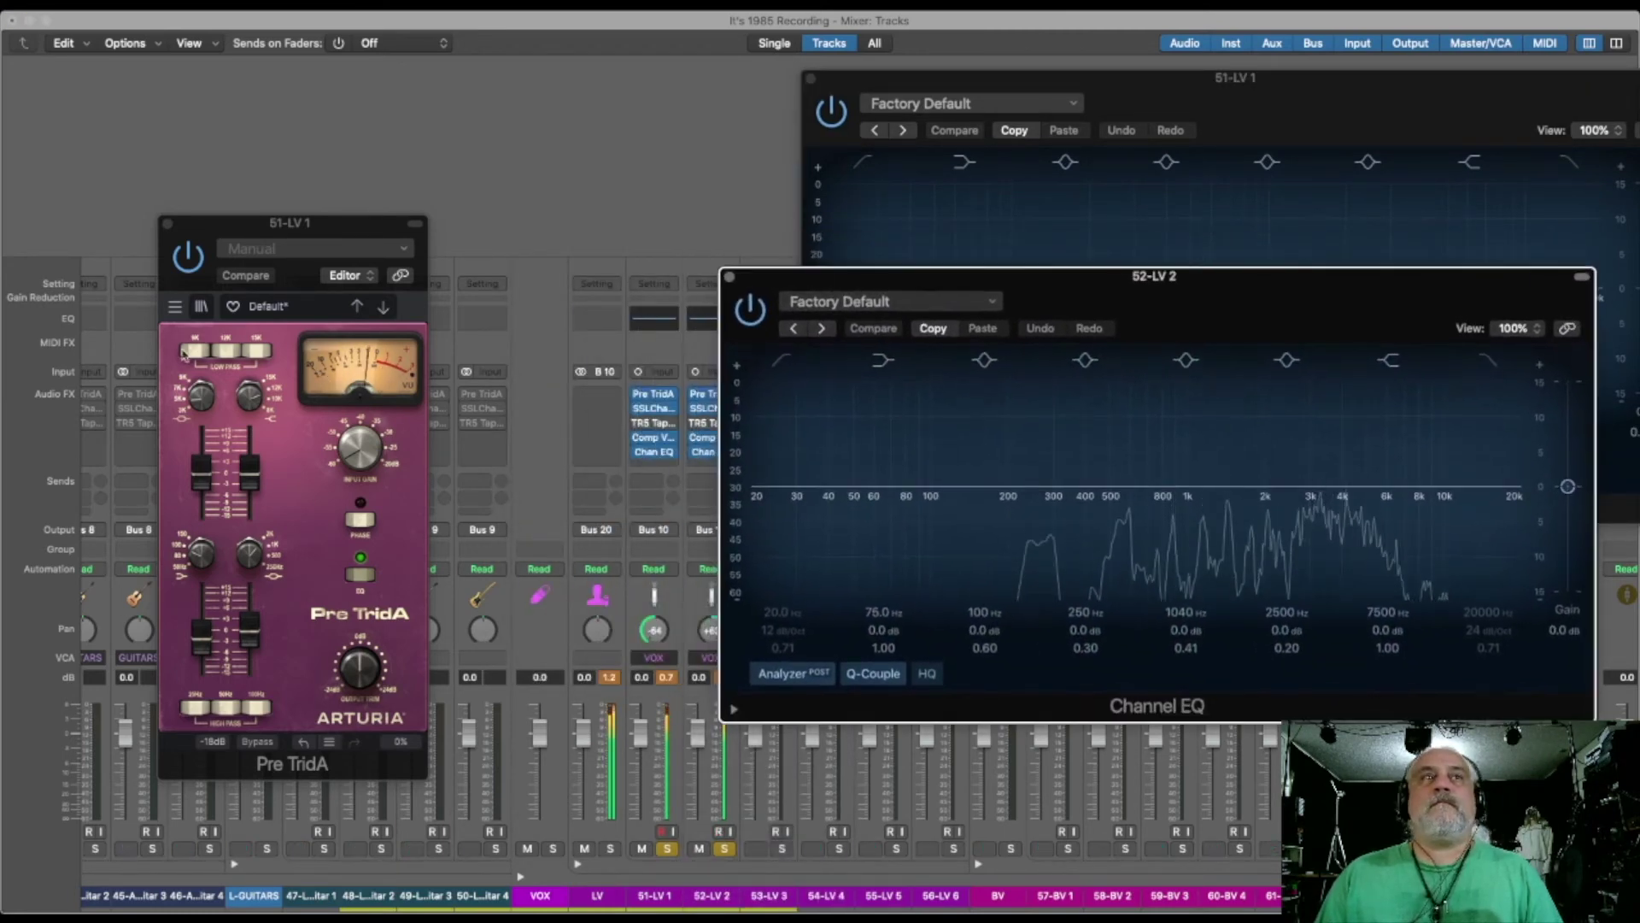
Reset the lowest EQ band on LV 1's Pre TridA and set it to about +0.30 dB
{"action": "left_click_drag", "start_coordinate": [202, 624], "coordinate": [205, 643]}
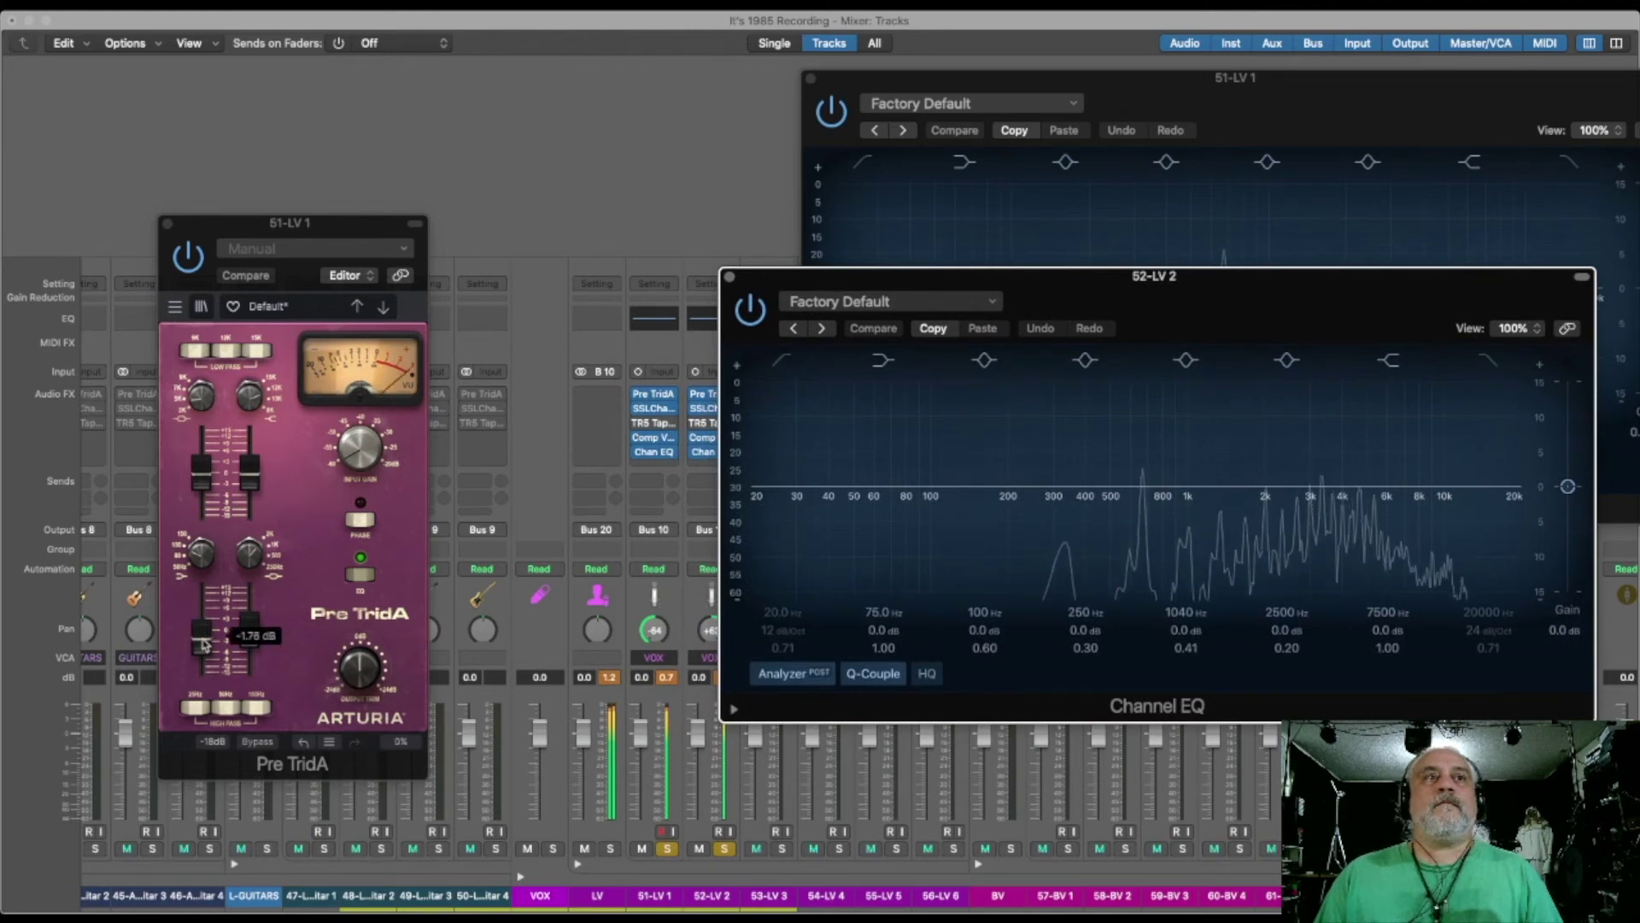
{"action": "left_click", "coordinate": [205, 645]}
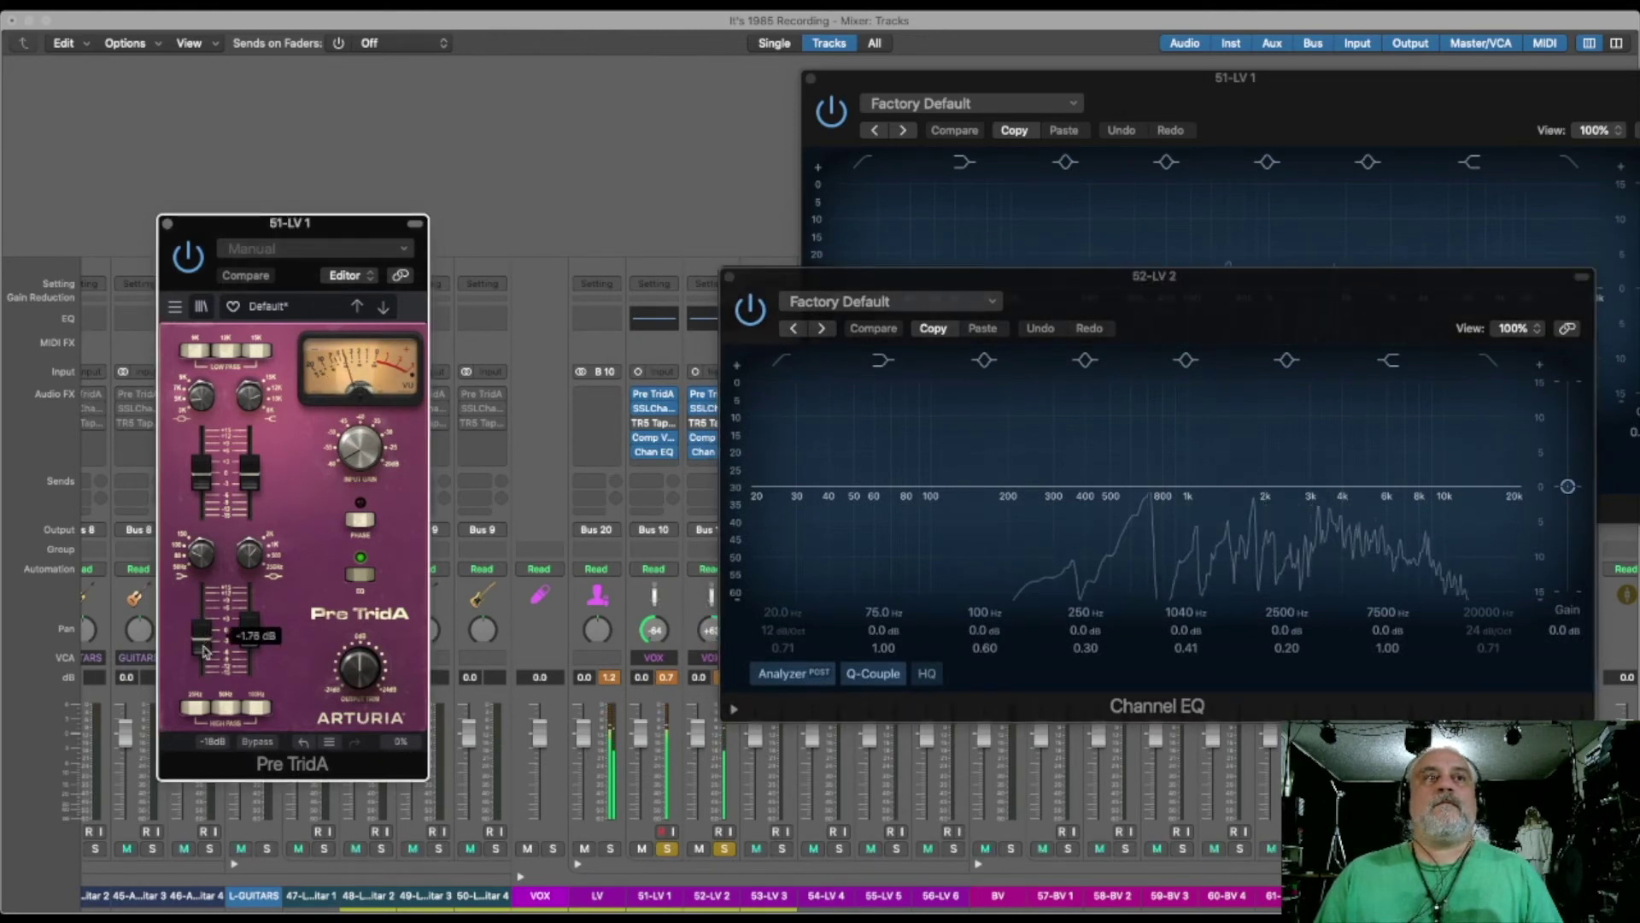
{"action": "double_click", "coordinate": [205, 650]}
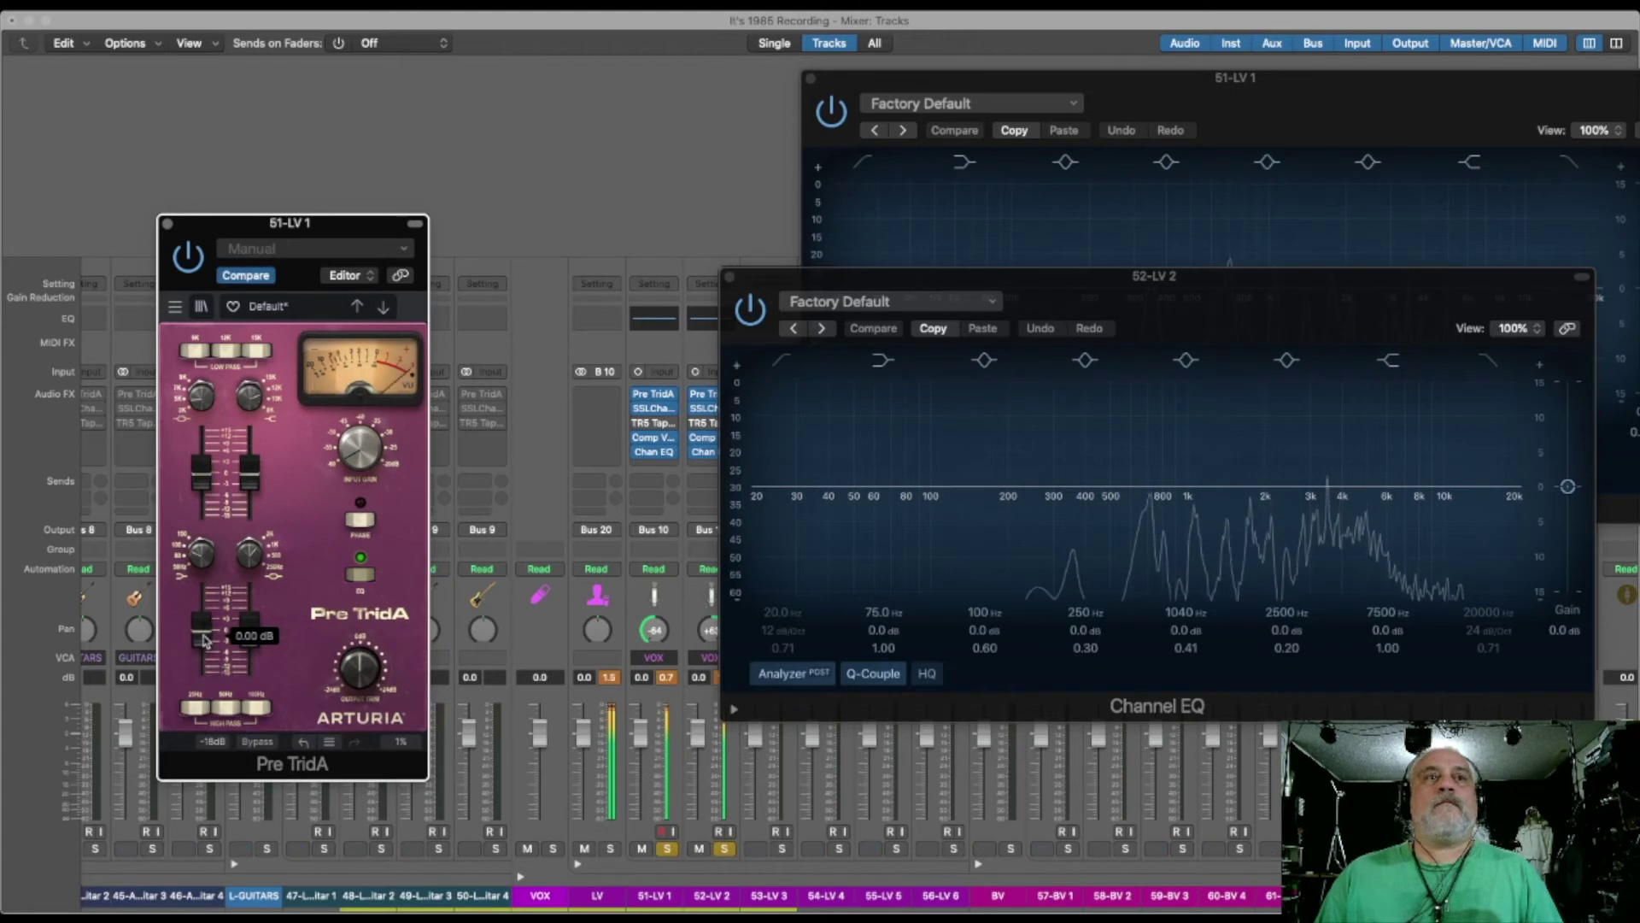
{"action": "mouse_move", "coordinate": [205, 632]}
{"action": "left_mouse_down"}
{"action": "mouse_move", "coordinate": [202, 595]}
{"action": "mouse_move", "coordinate": [202, 629]}
{"action": "left_mouse_up"}
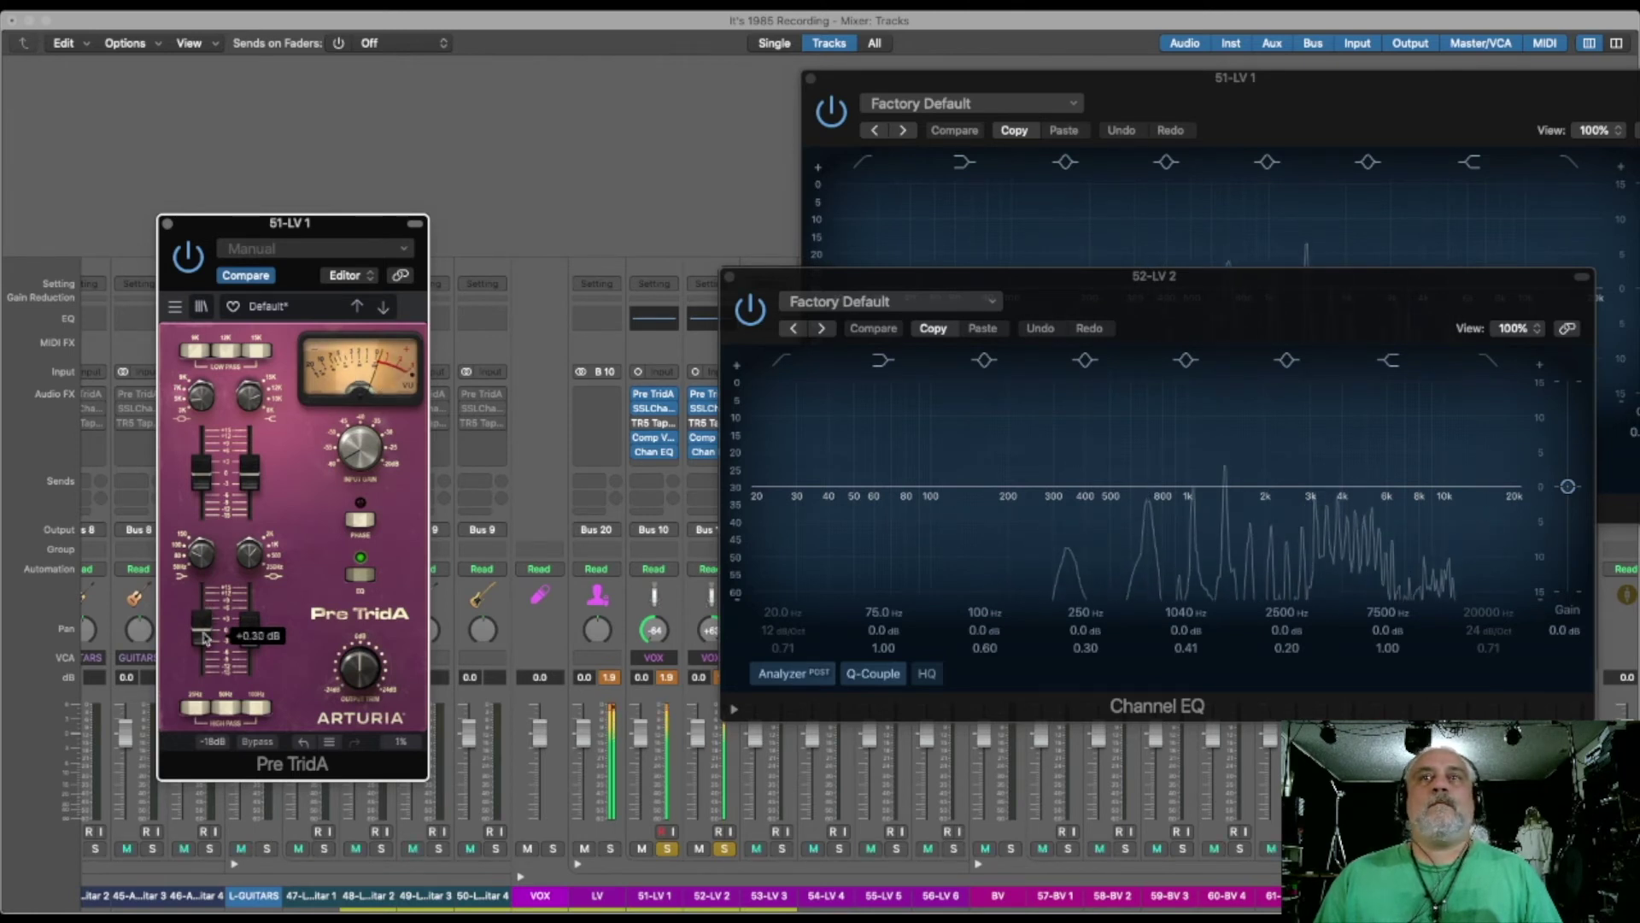
Bring LV 1's Channel EQ analyzer forward and replay the vocals from an earlier bar with the tracks in view
{"action": "left_click", "coordinate": [811, 274]}
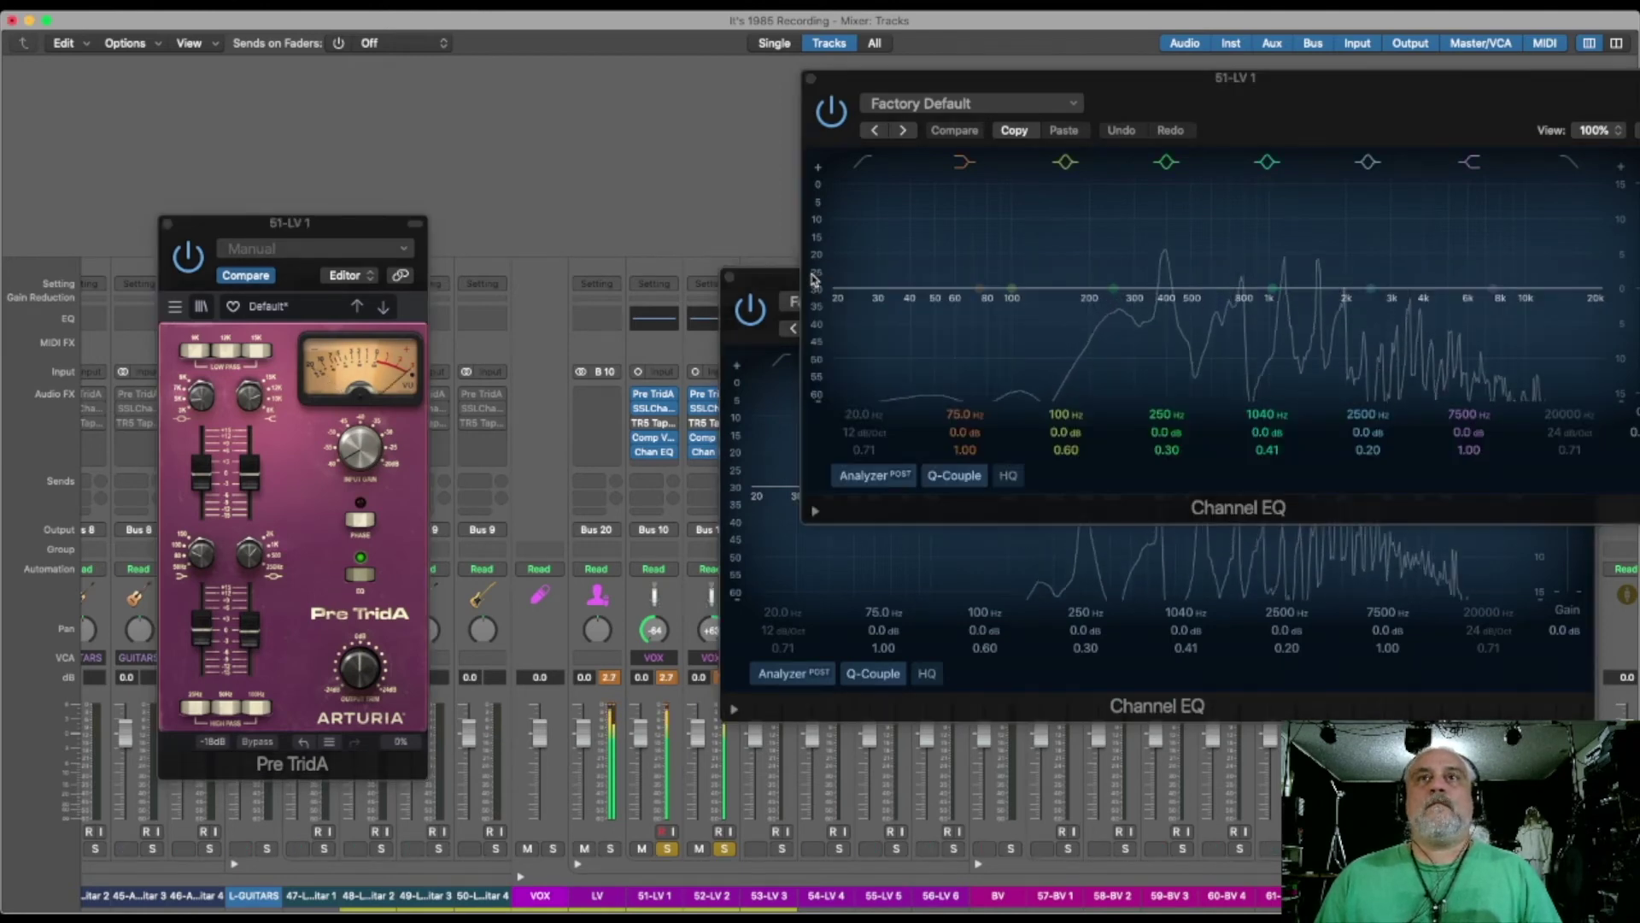
{"action": "key", "text": "x"}
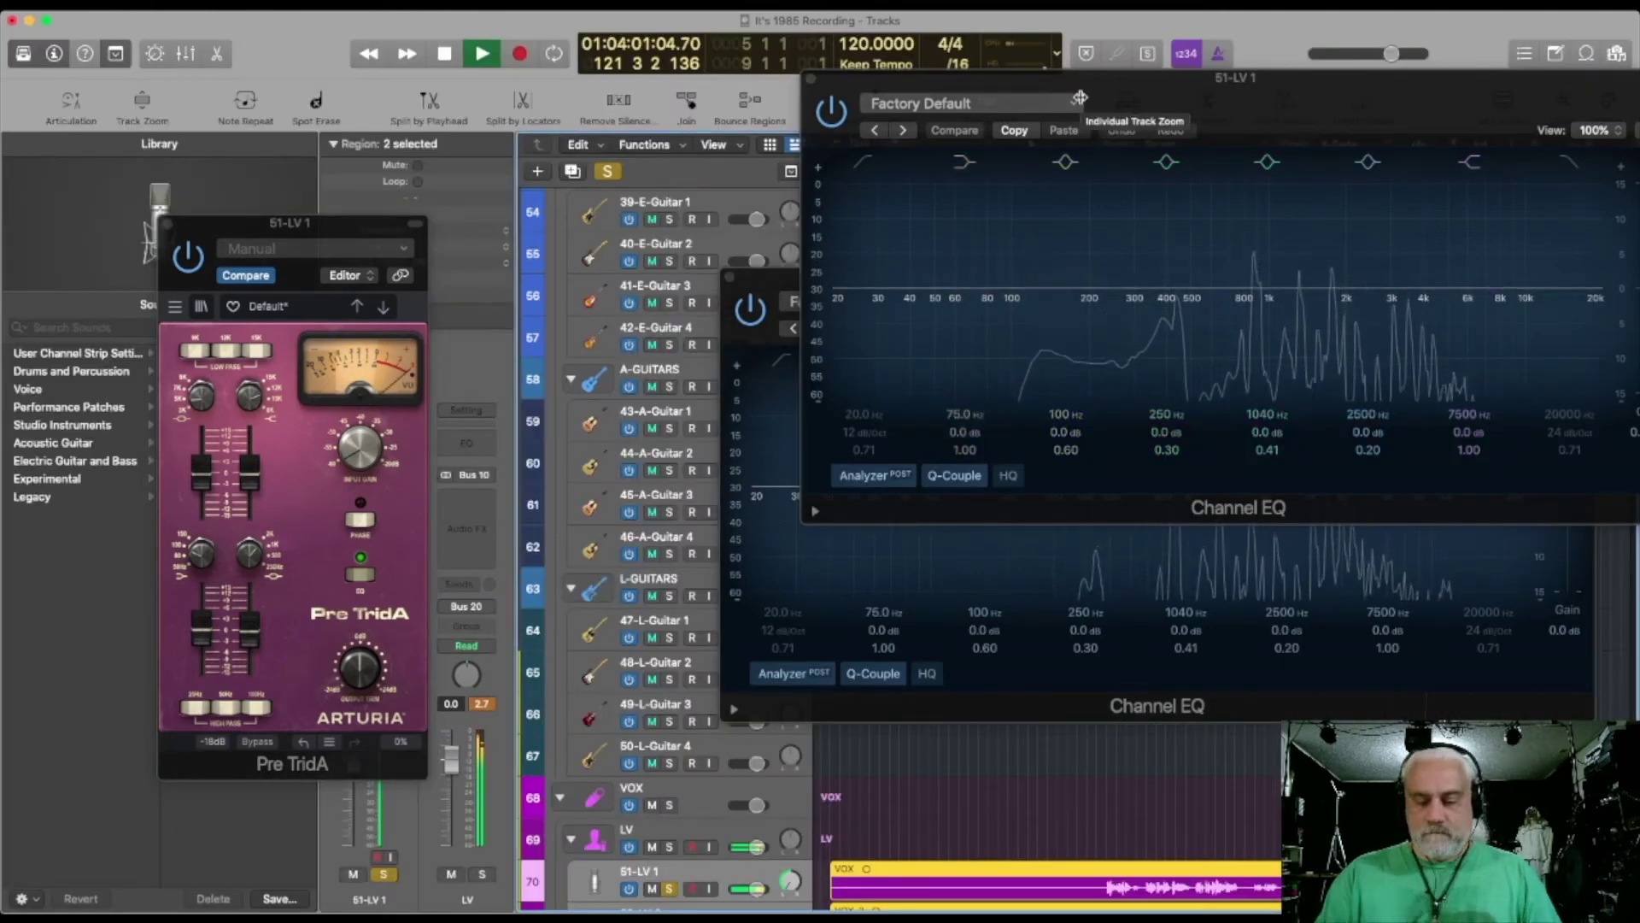
{"action": "key", "text": "space"}
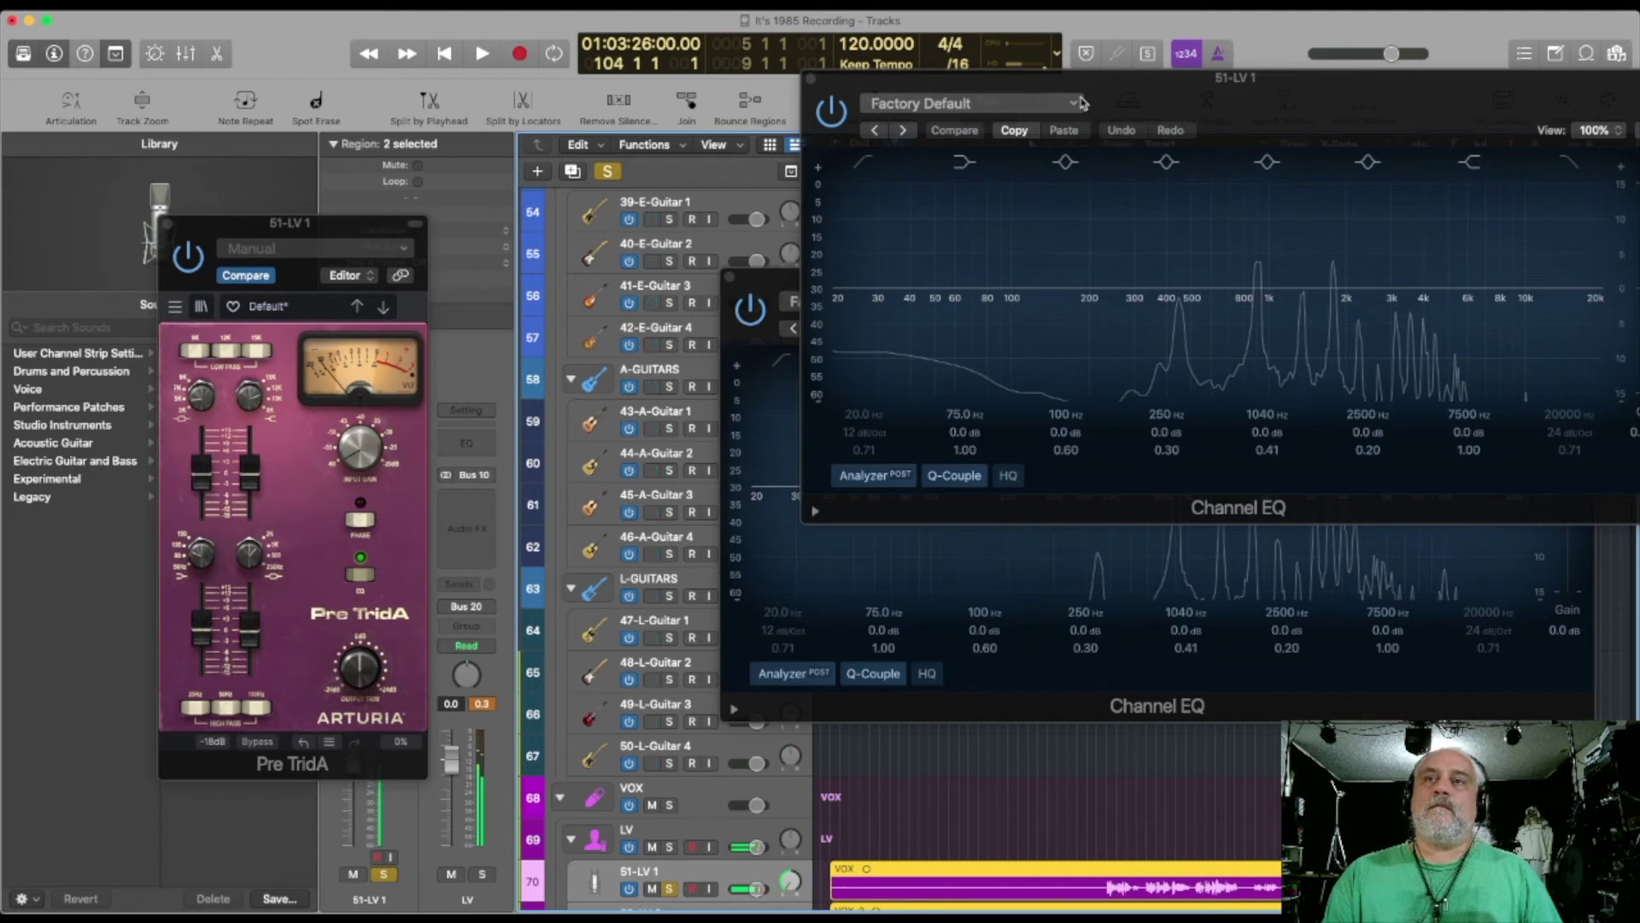
{"action": "key", "text": "space"}
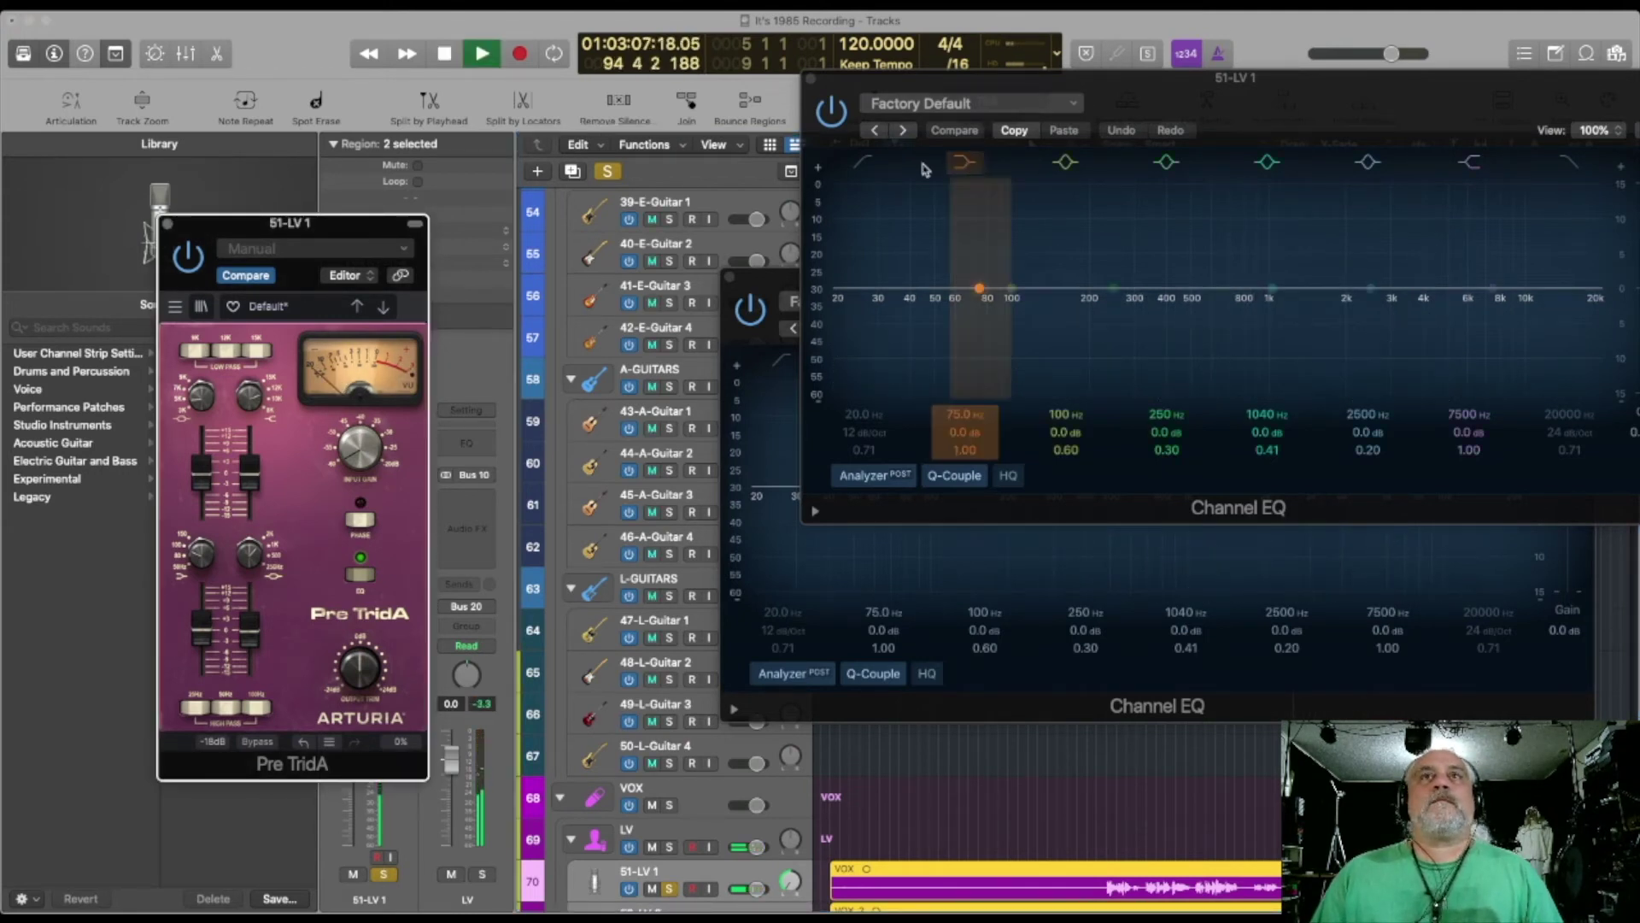
Close both Channel EQ windows and remove the Channel EQ from LV 2 and LV 1
{"action": "left_click", "coordinate": [812, 81]}
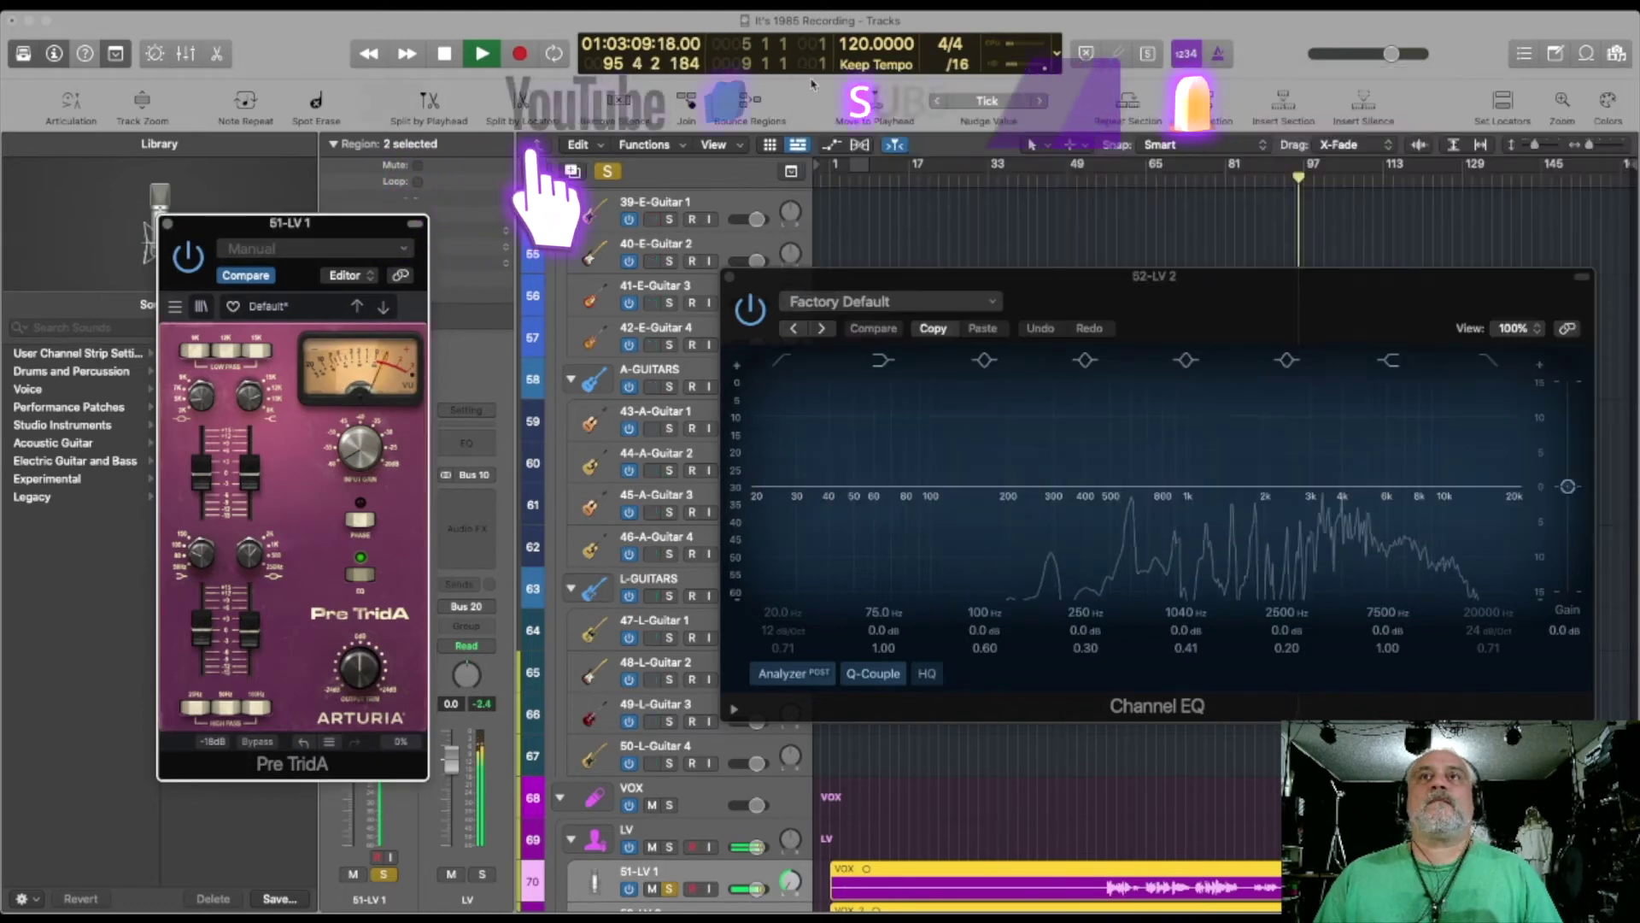
{"action": "left_click", "coordinate": [729, 277]}
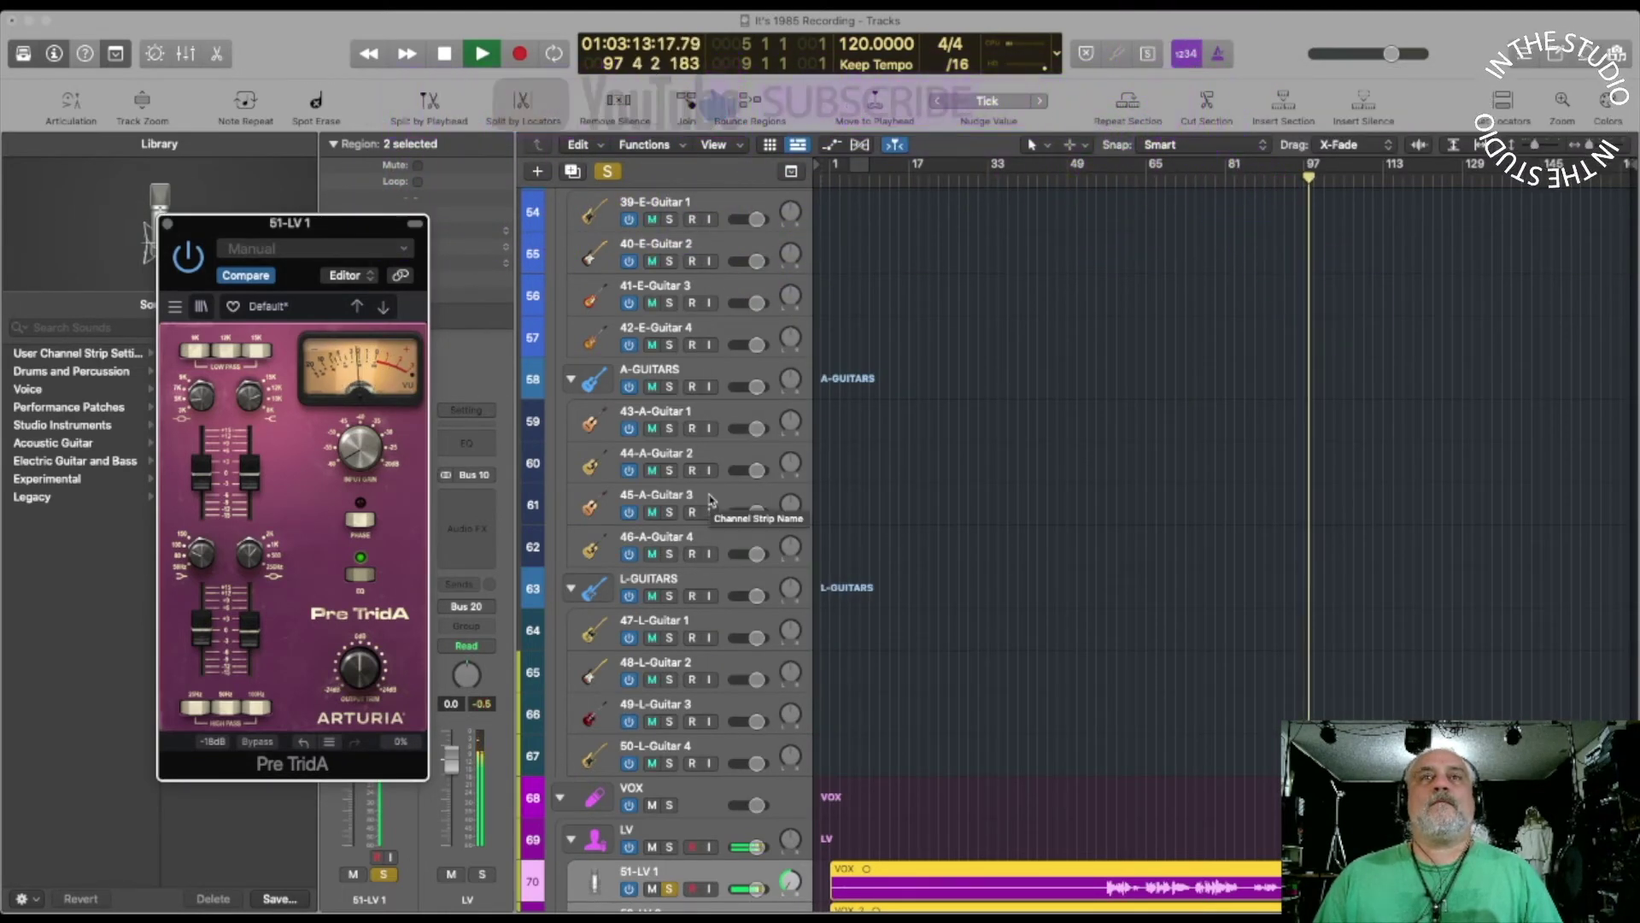
{"action": "key", "text": "x"}
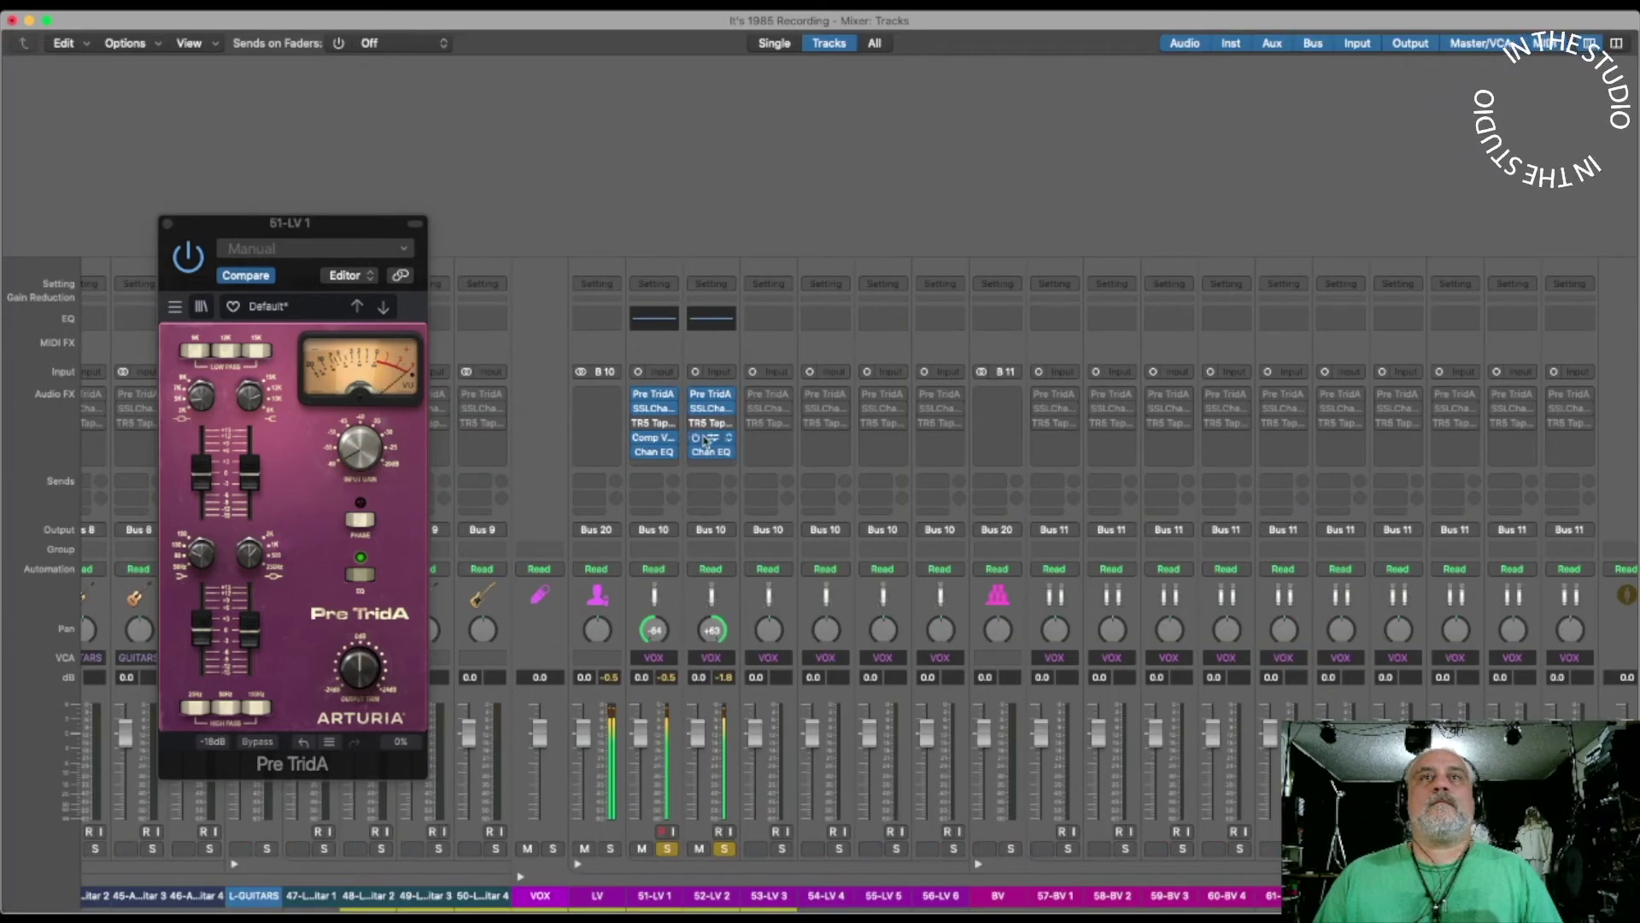
{"action": "left_click", "coordinate": [710, 466]}
{"action": "mouse_move", "coordinate": [760, 455]}
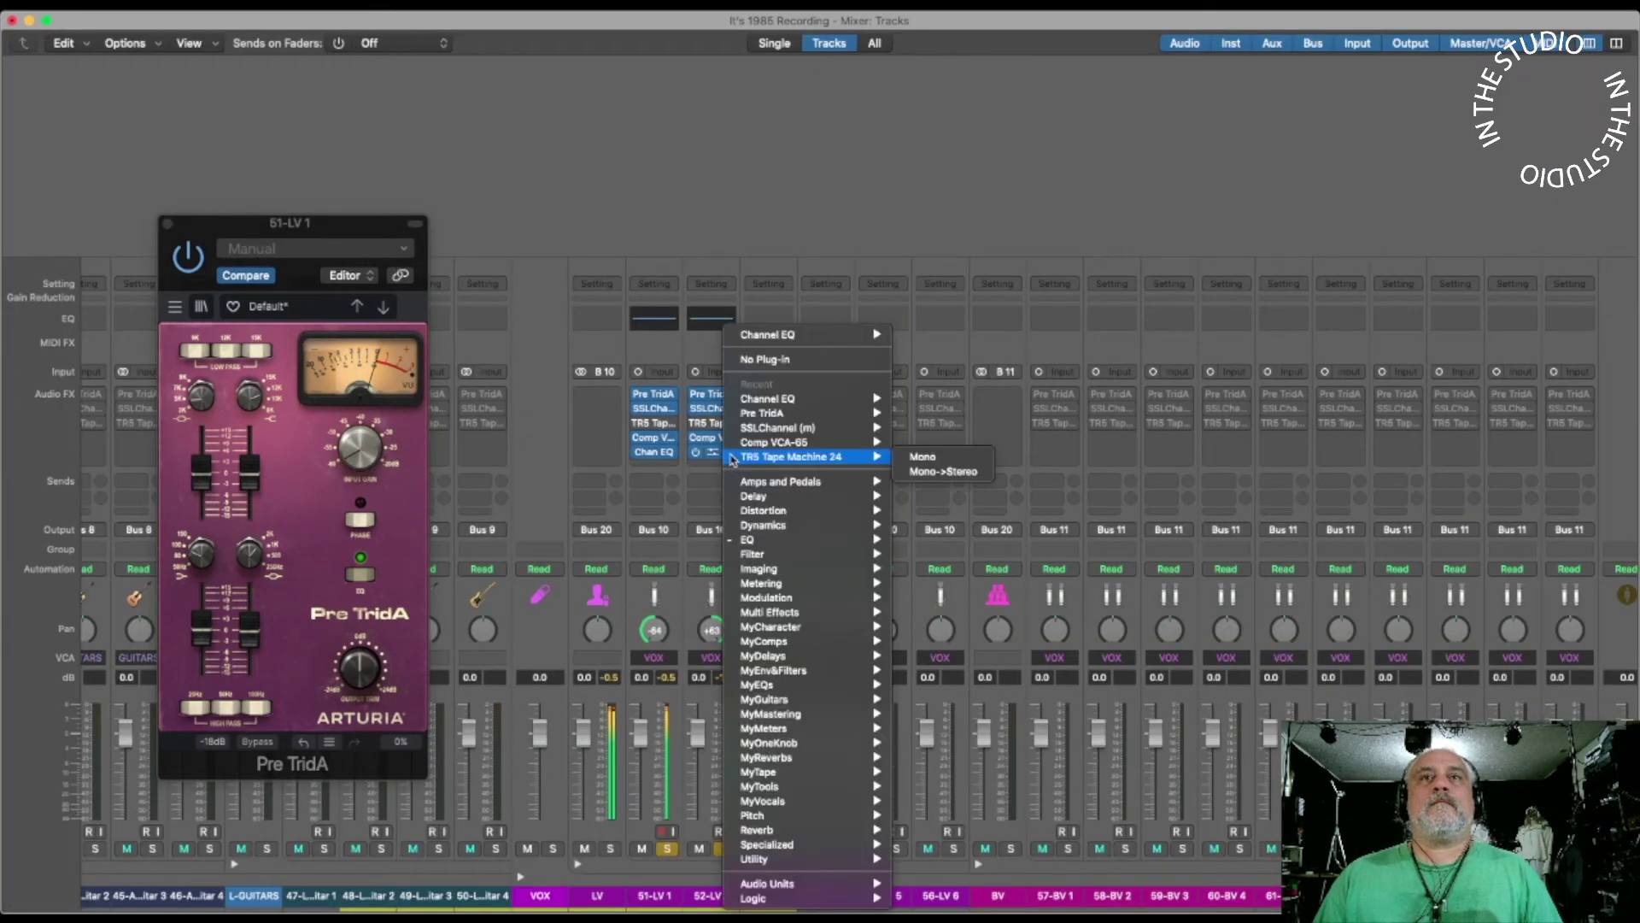
{"action": "left_click", "coordinate": [764, 358]}
{"action": "left_click", "coordinate": [671, 454]}
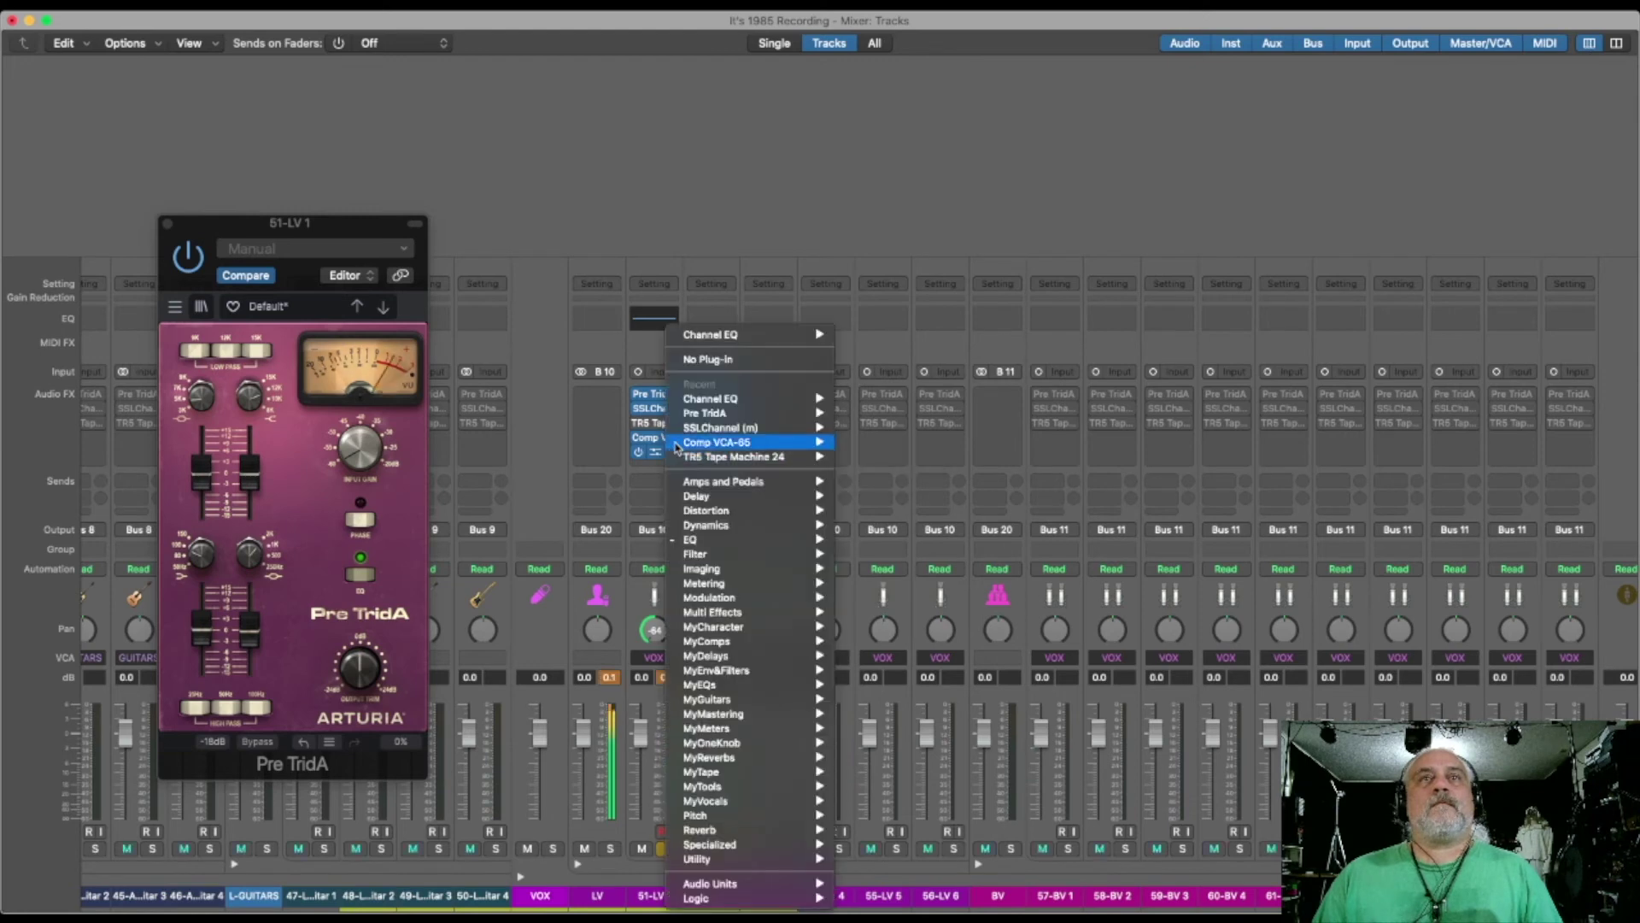
{"action": "left_click", "coordinate": [690, 360]}
Insert a stereo MultiMeter on the LV bus channel, close its window and return to the mixer
{"action": "key", "text": "super+1"}
{"action": "key", "text": "super+2"}
{"action": "key", "text": "super+1"}
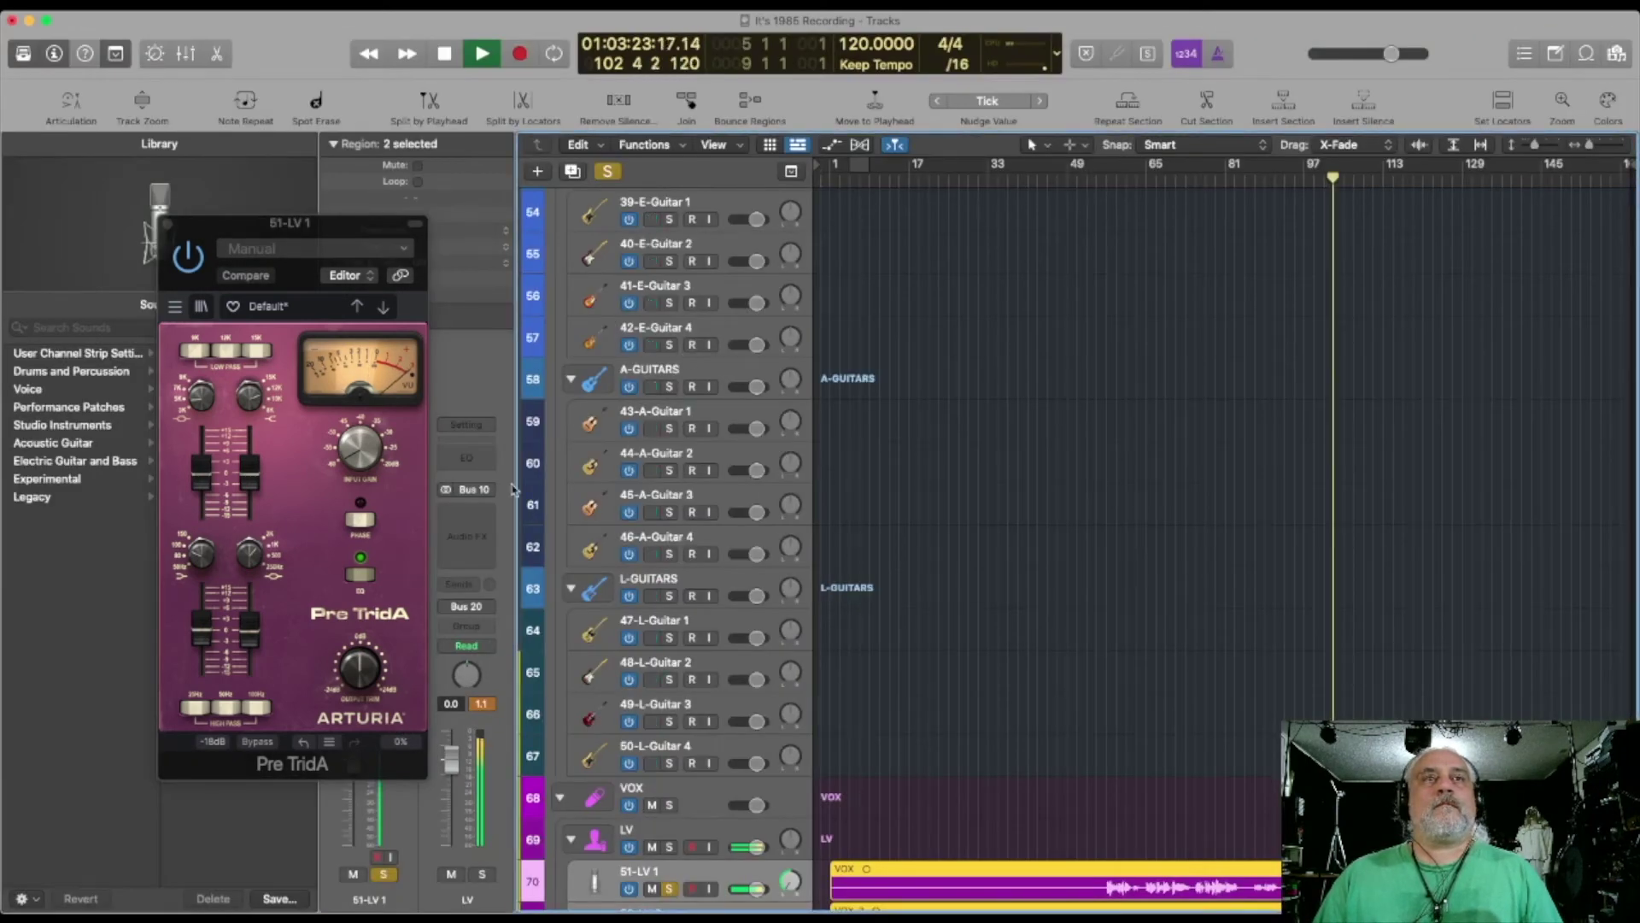
{"action": "left_click", "coordinate": [489, 516]}
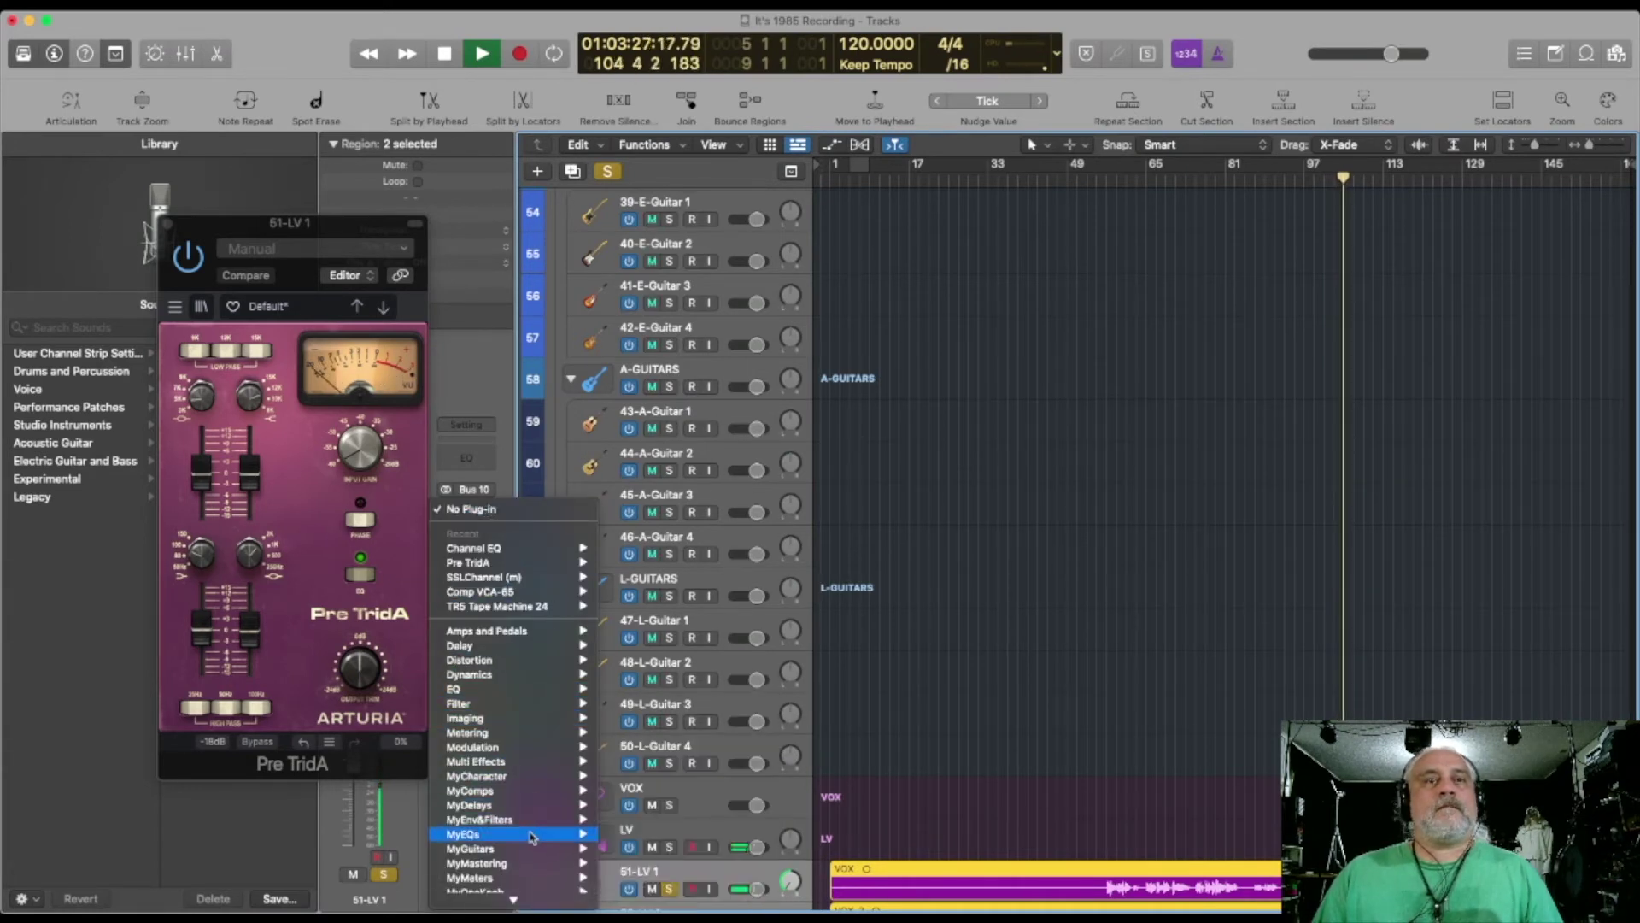
{"action": "scroll", "coordinate": [538, 803], "scroll_direction": "down", "scroll_amount": 3}
{"action": "mouse_move", "coordinate": [538, 728]}
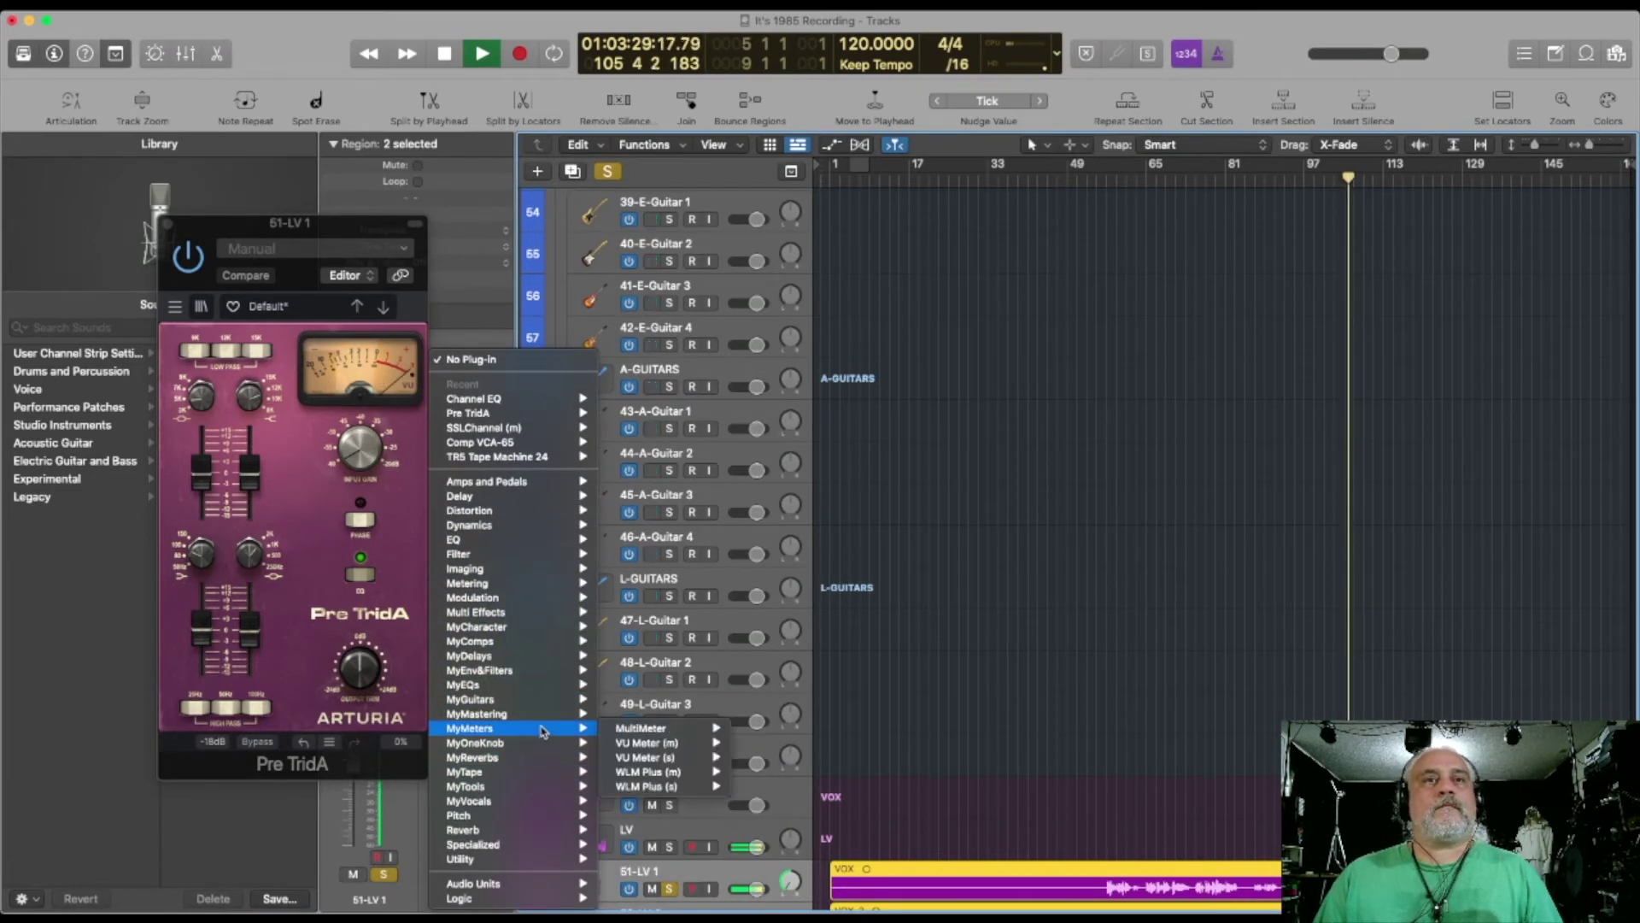
{"action": "mouse_move", "coordinate": [649, 729]}
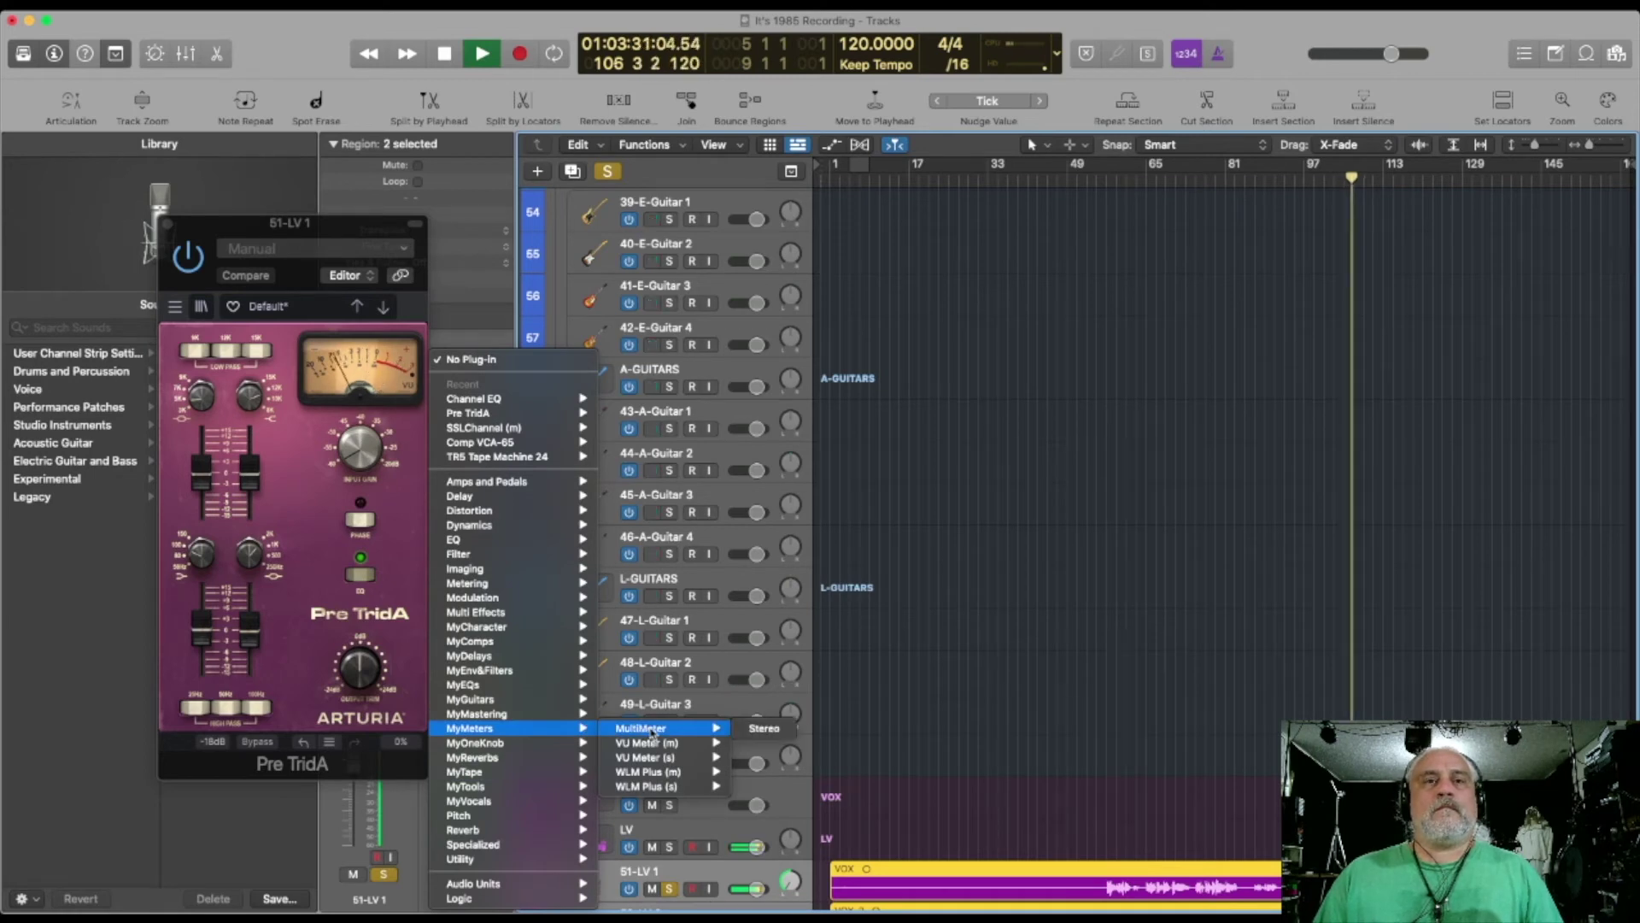
{"action": "left_click", "coordinate": [756, 732]}
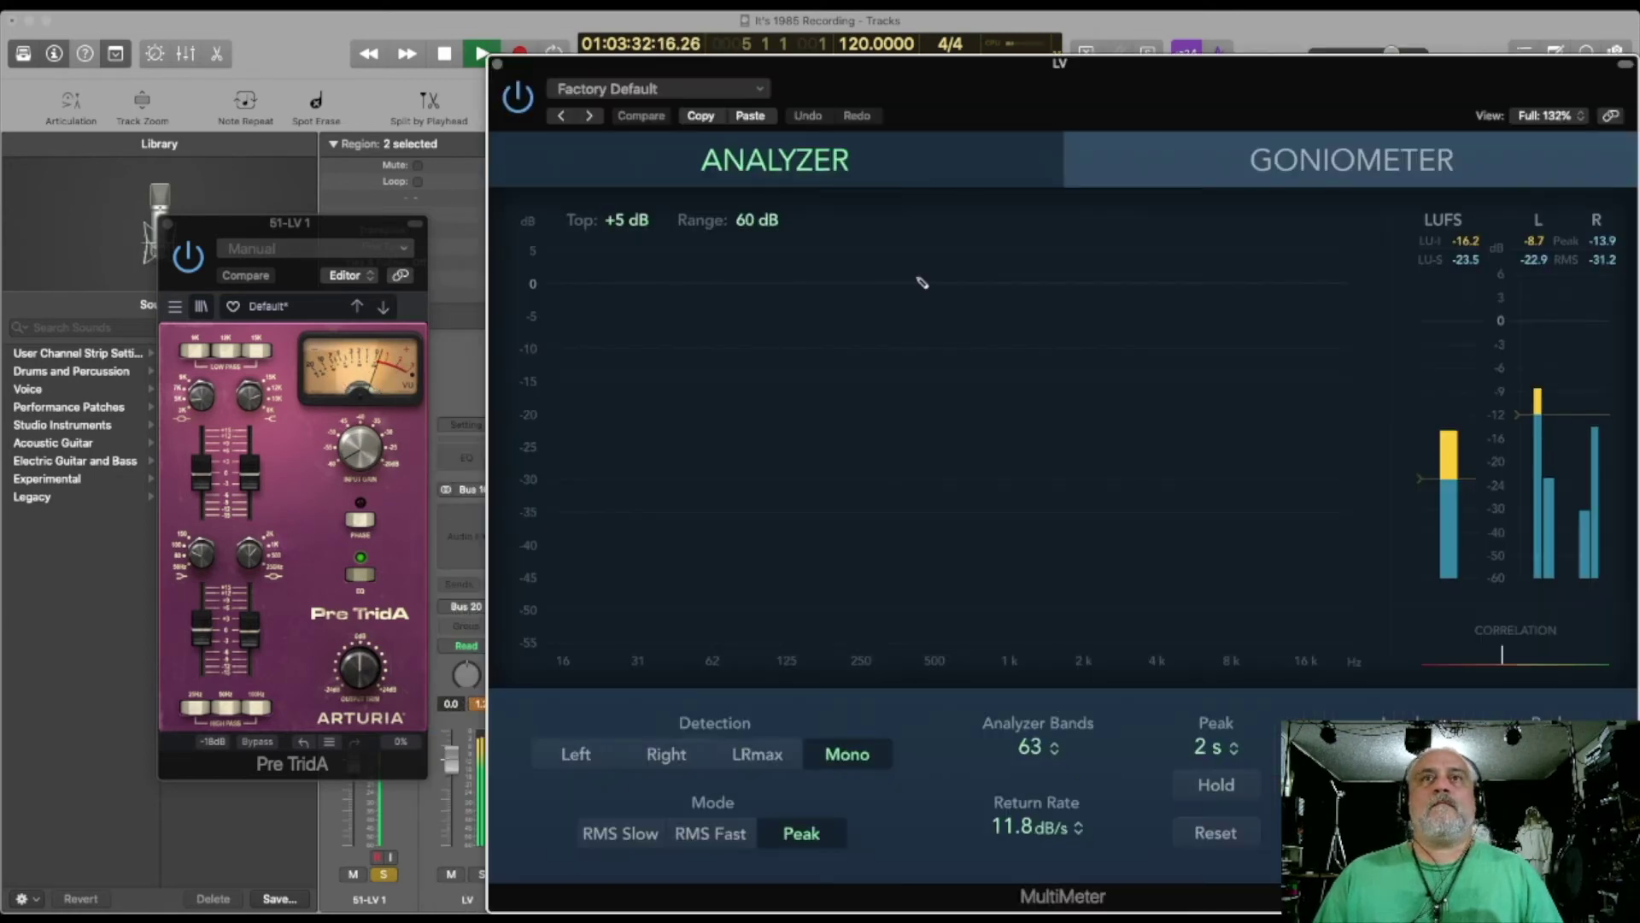
{"action": "key", "text": "super+w"}
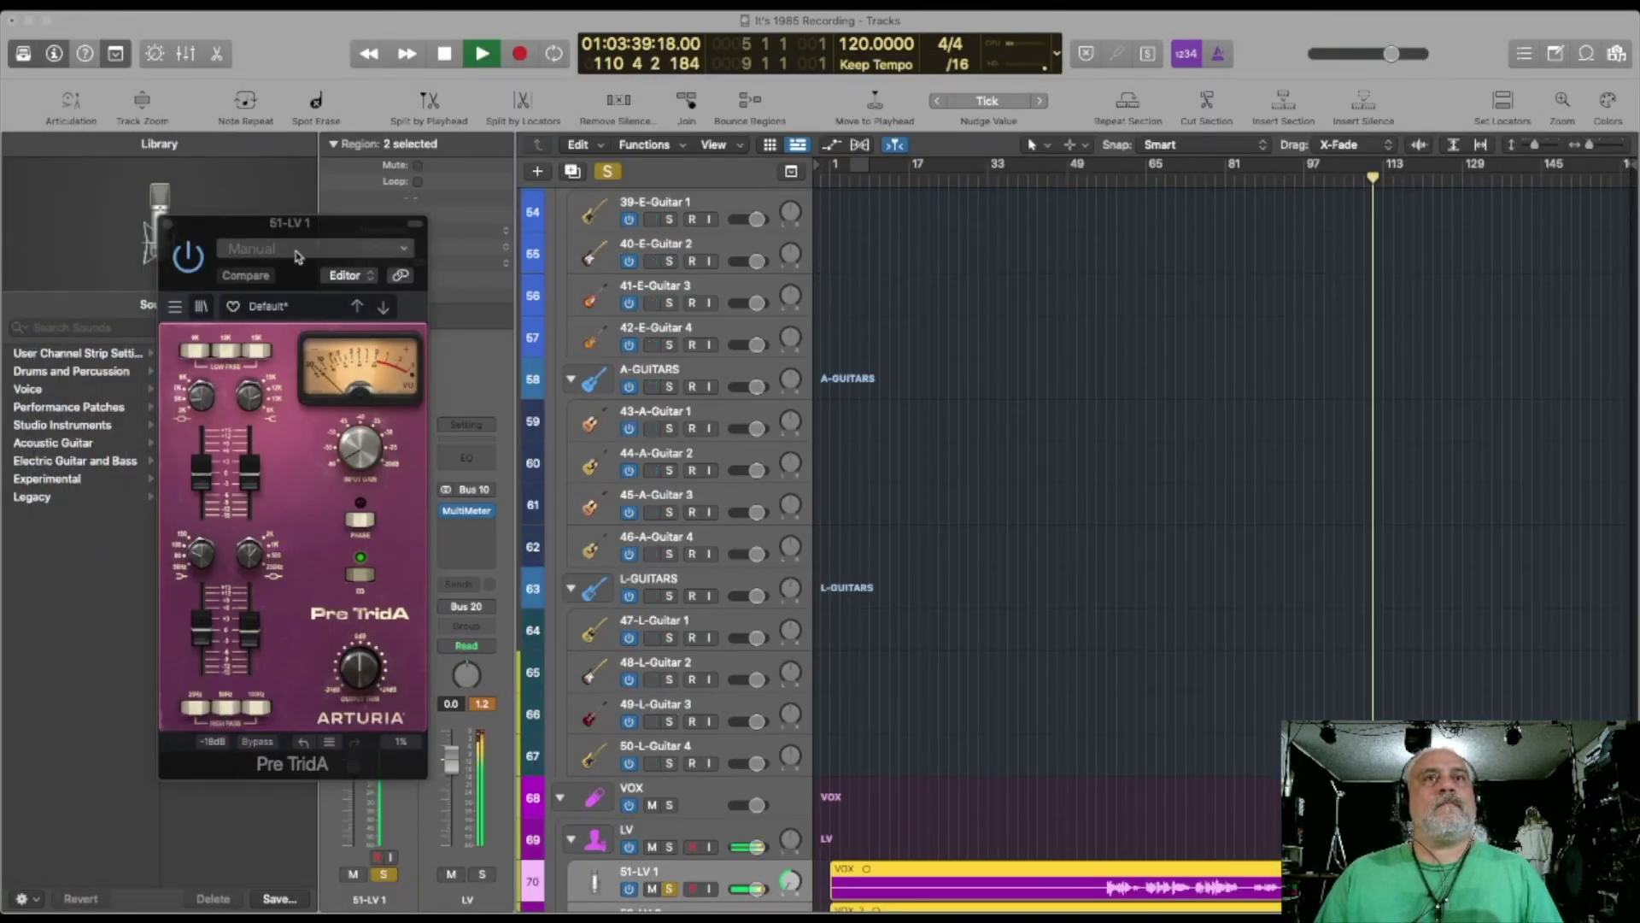
{"action": "key", "text": "x"}
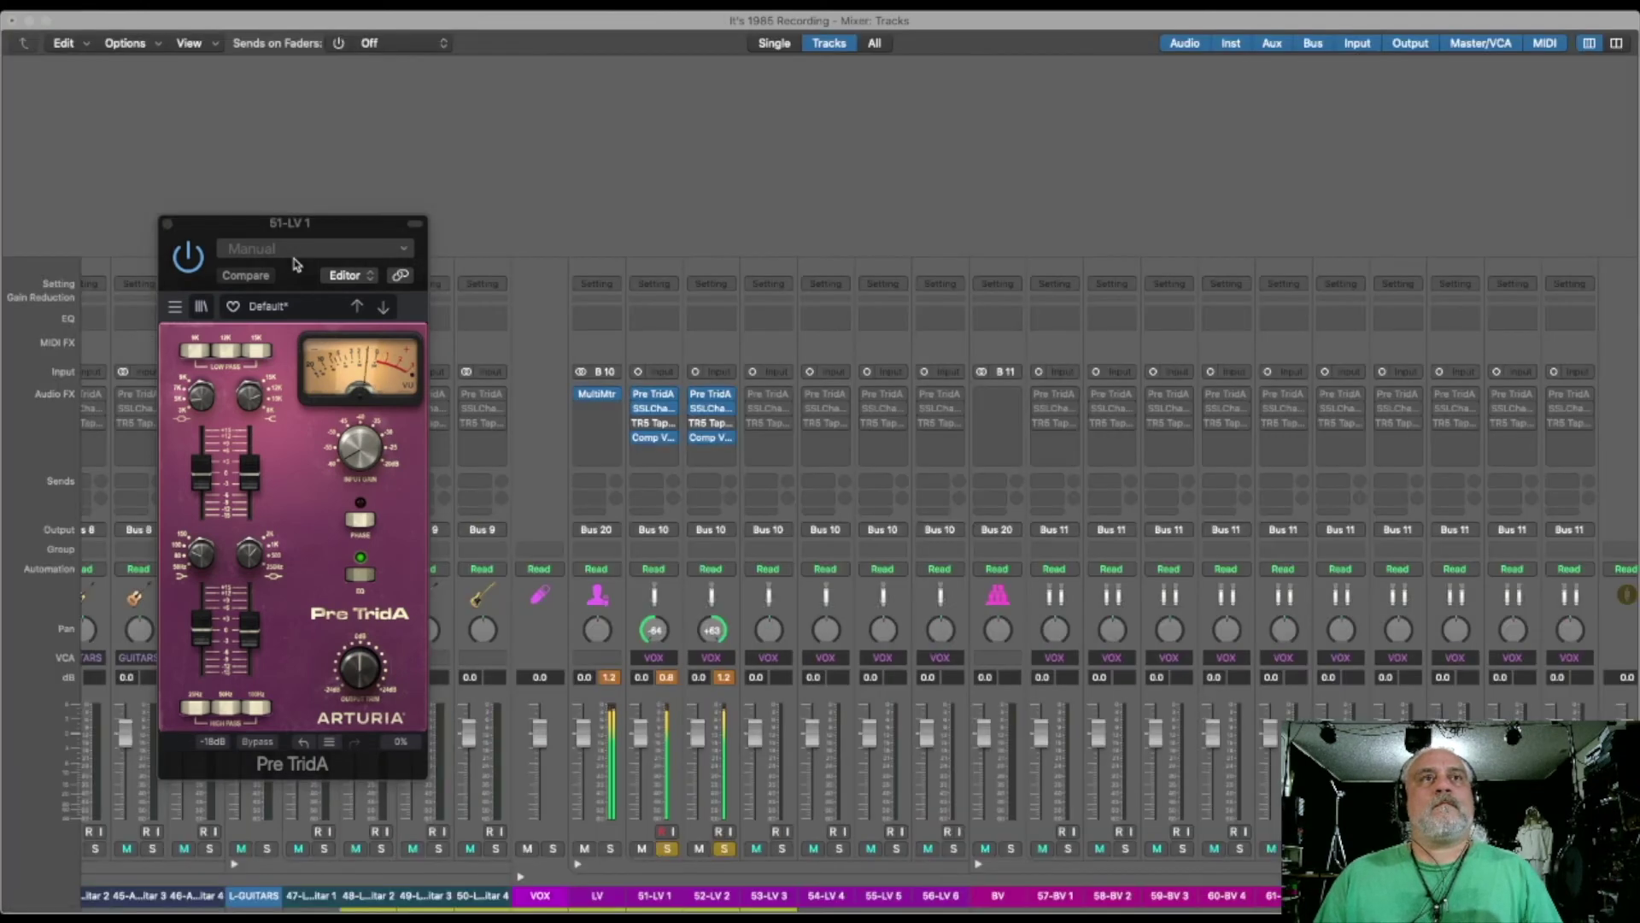
Place LV 1's Pre TridA away from the lead vocal channels and open LV 2's Pre TridA beside it
{"action": "left_click_drag", "start_coordinate": [235, 226], "coordinate": [957, 170]}
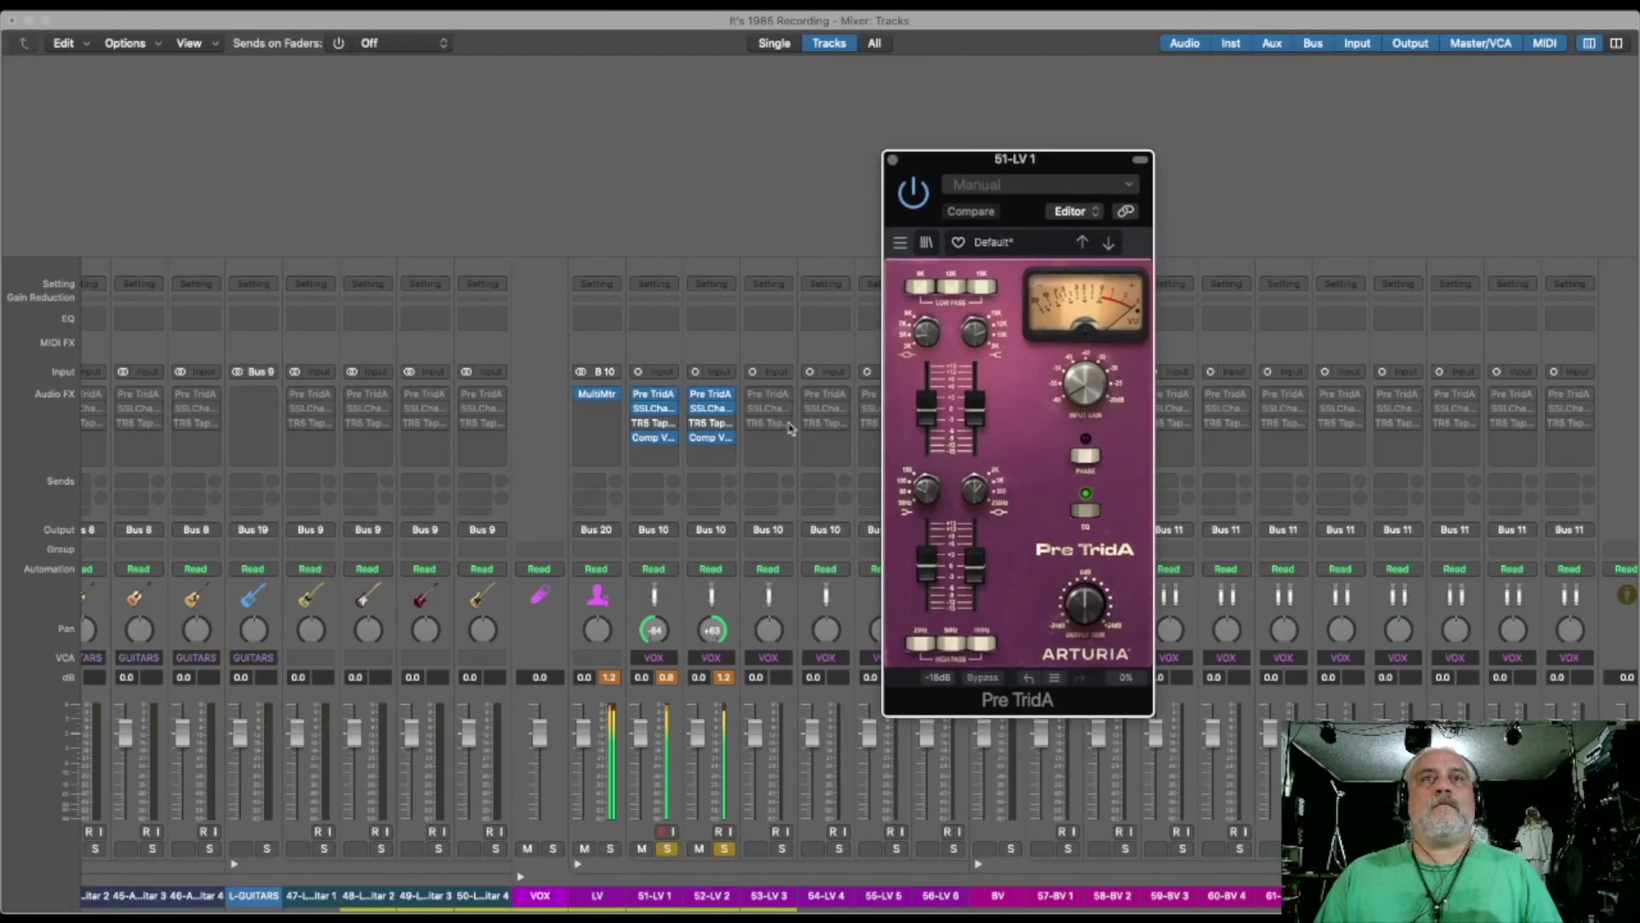
{"action": "left_click", "coordinate": [655, 396]}
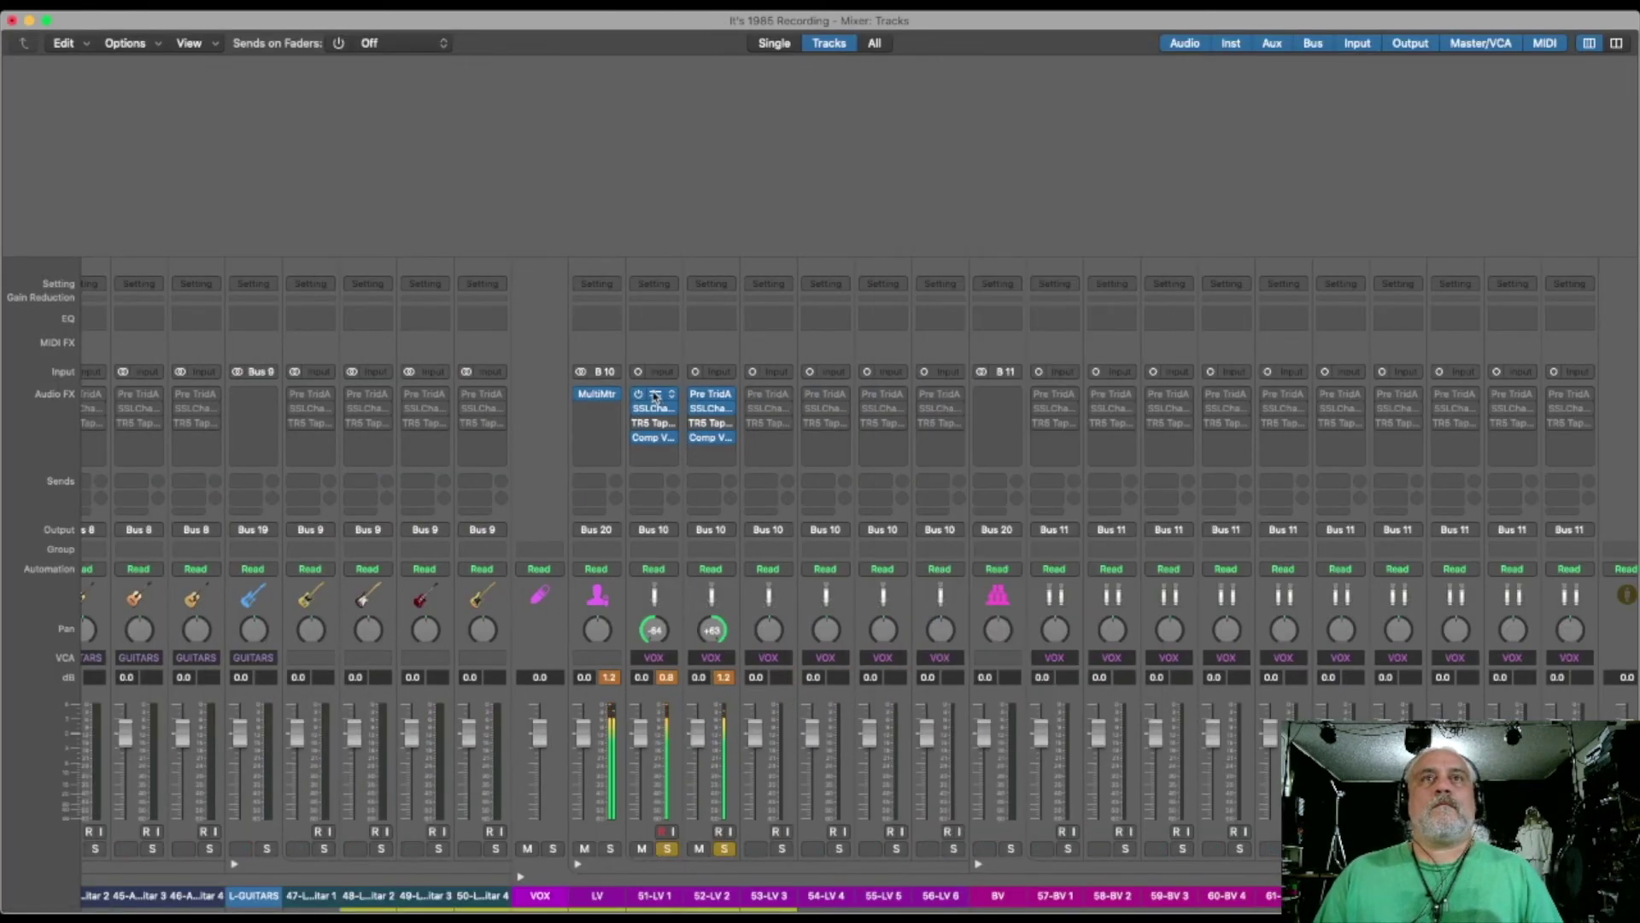
{"action": "left_click", "coordinate": [655, 396]}
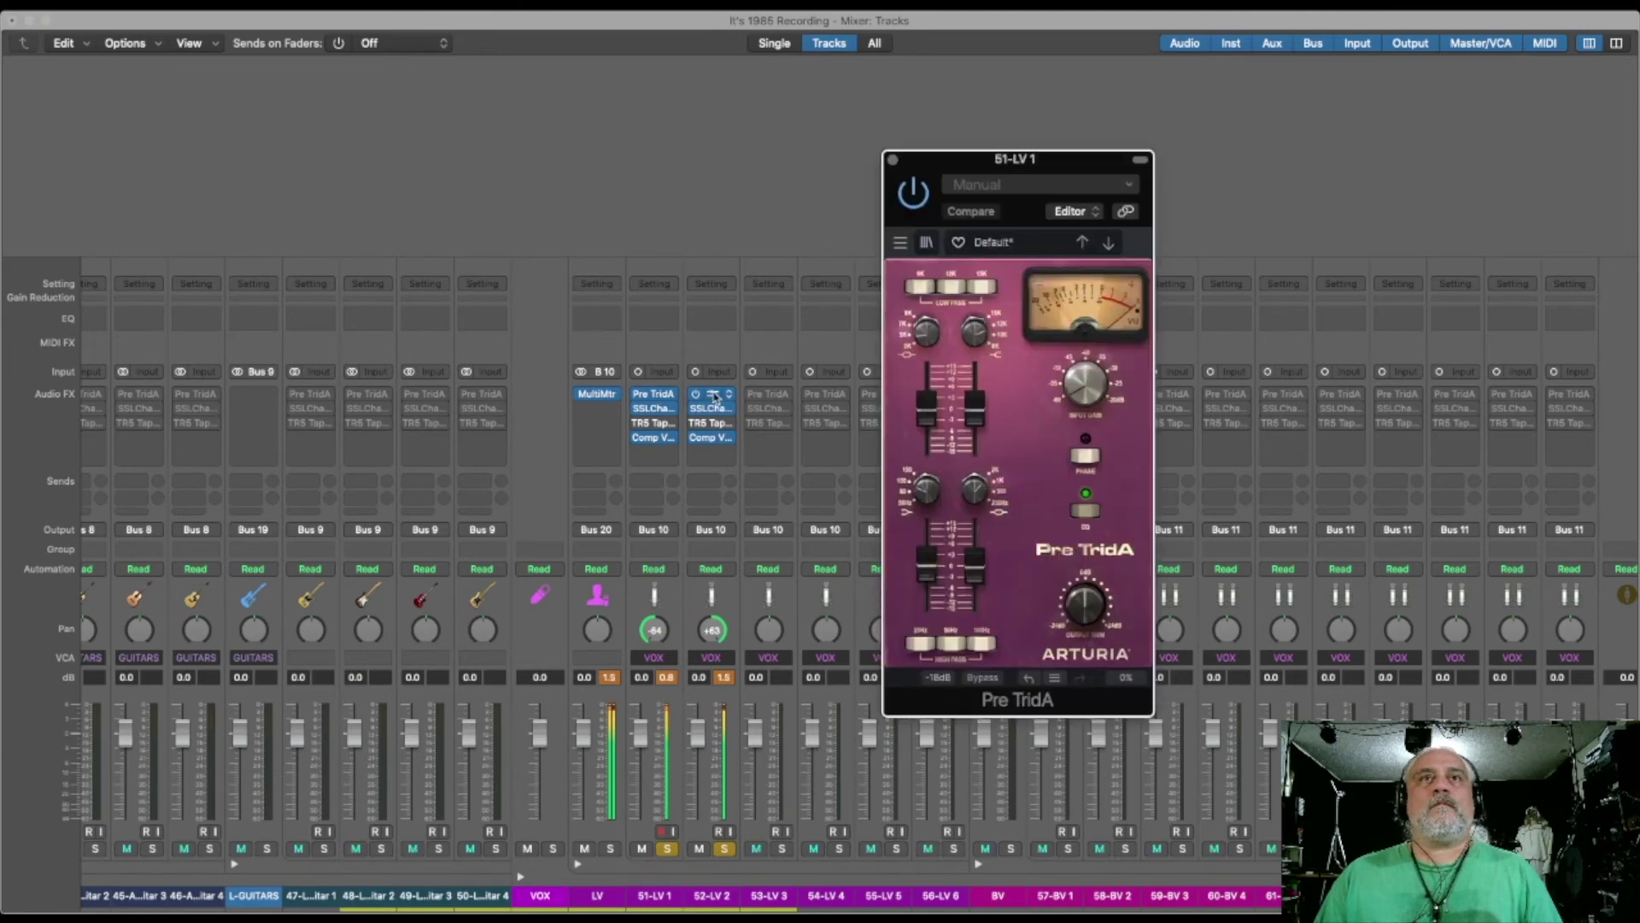
{"action": "left_click", "coordinate": [712, 395]}
{"action": "left_click_drag", "start_coordinate": [592, 235], "coordinate": [1260, 143]}
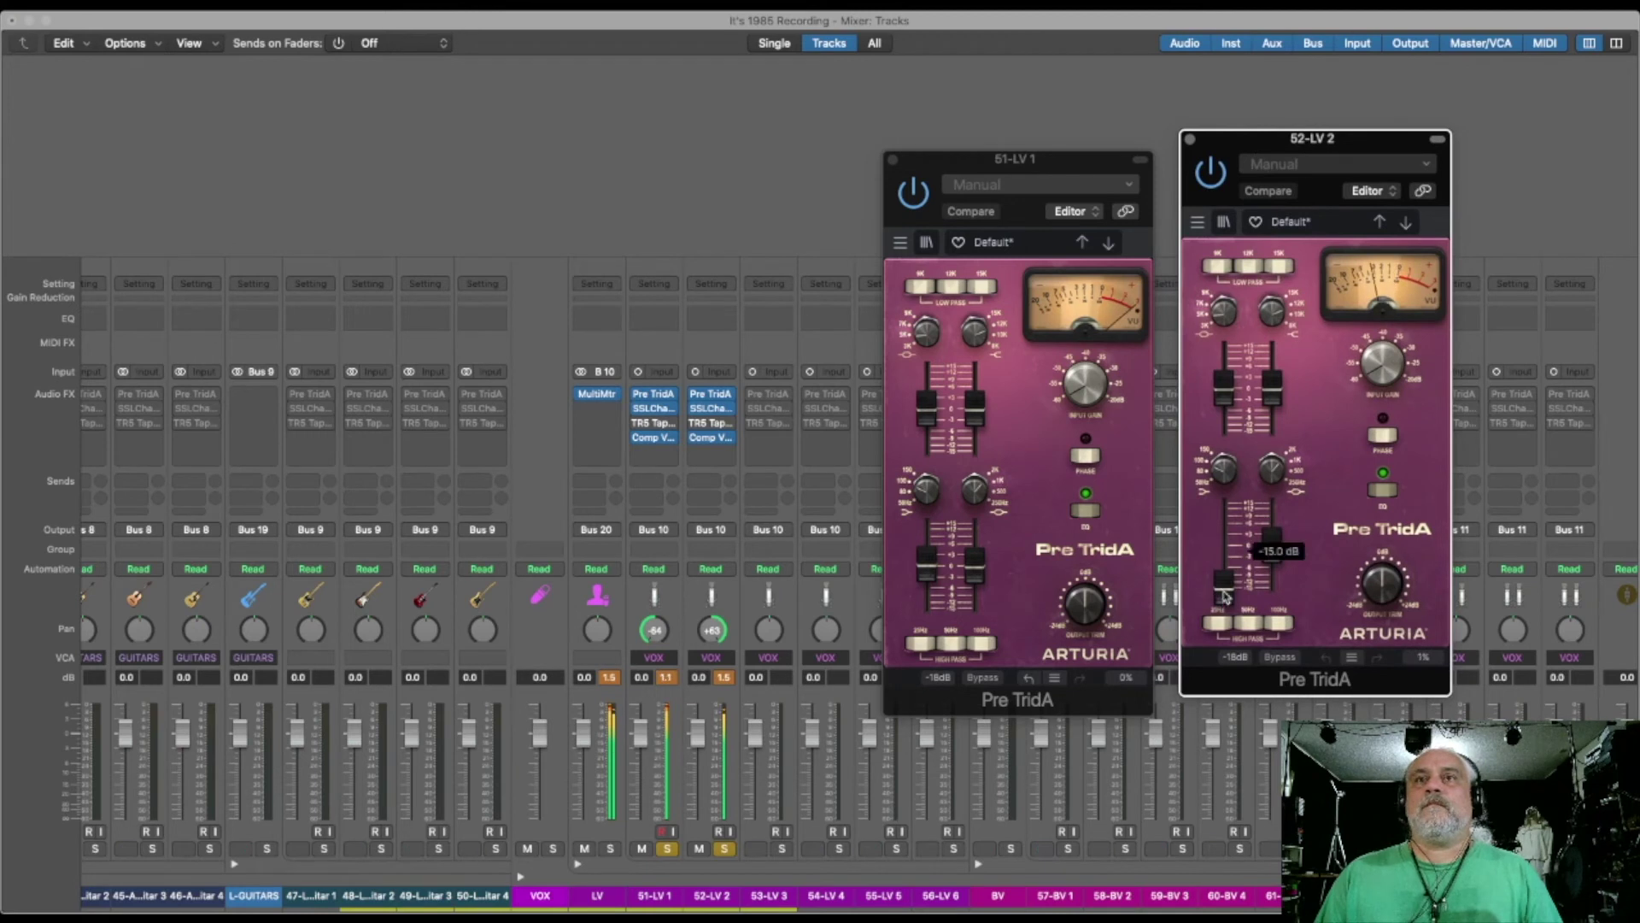
Raise the lowest EQ band on LV 2's Pre TridA to about +0.15 dB and close both Pre TridA windows
{"action": "left_click", "coordinate": [1227, 623]}
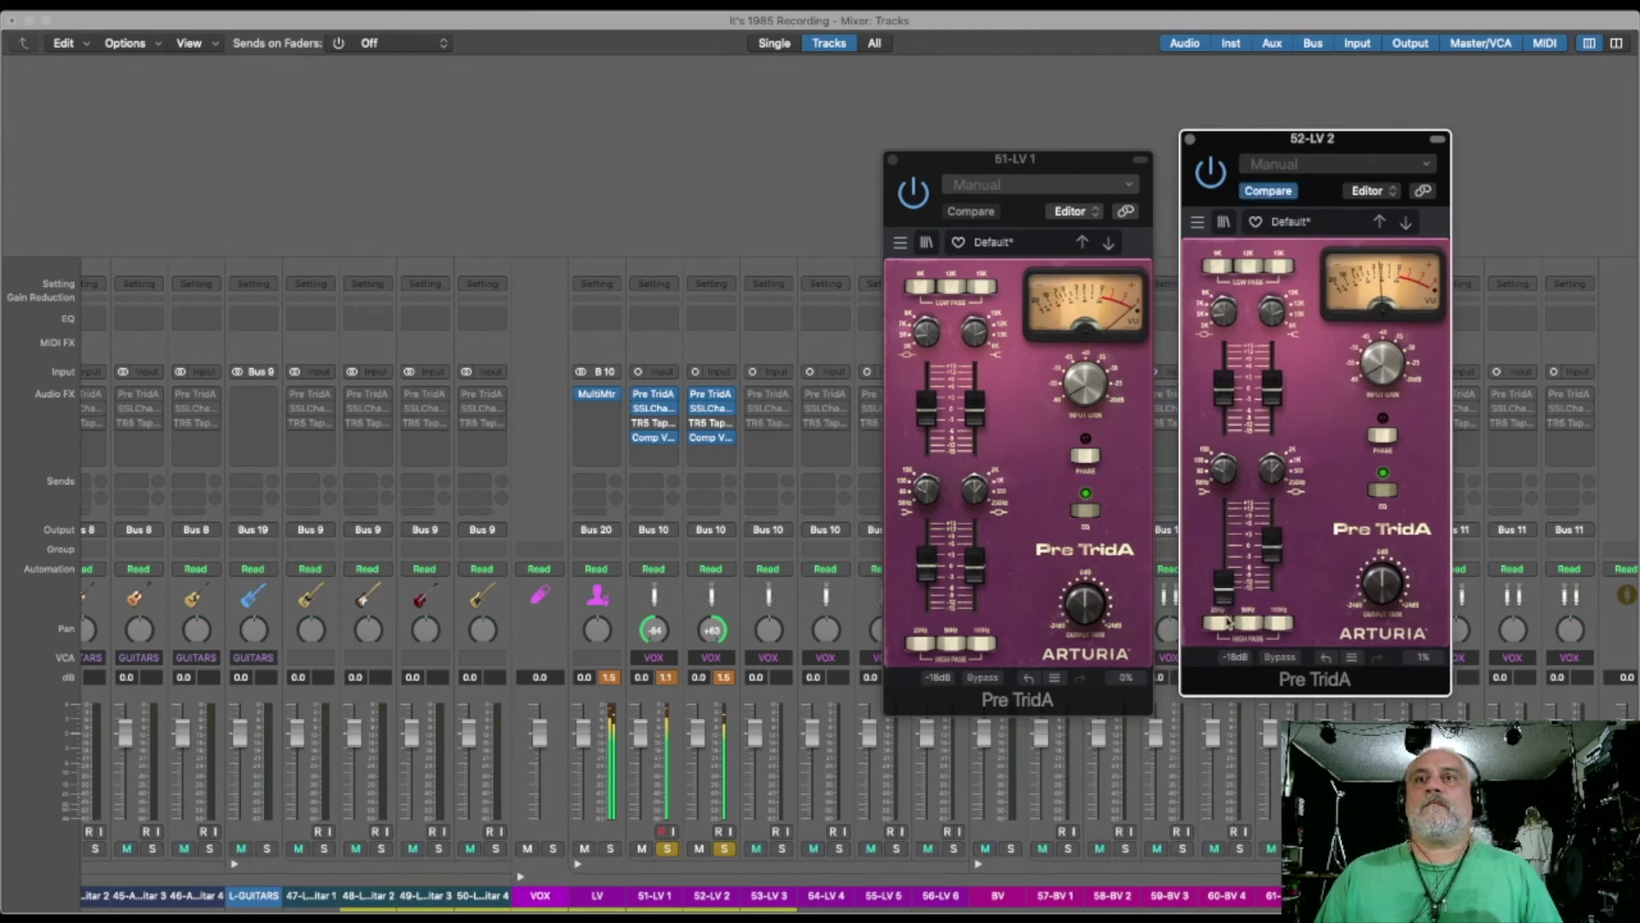
{"action": "left_click_drag", "start_coordinate": [1225, 589], "coordinate": [1225, 529]}
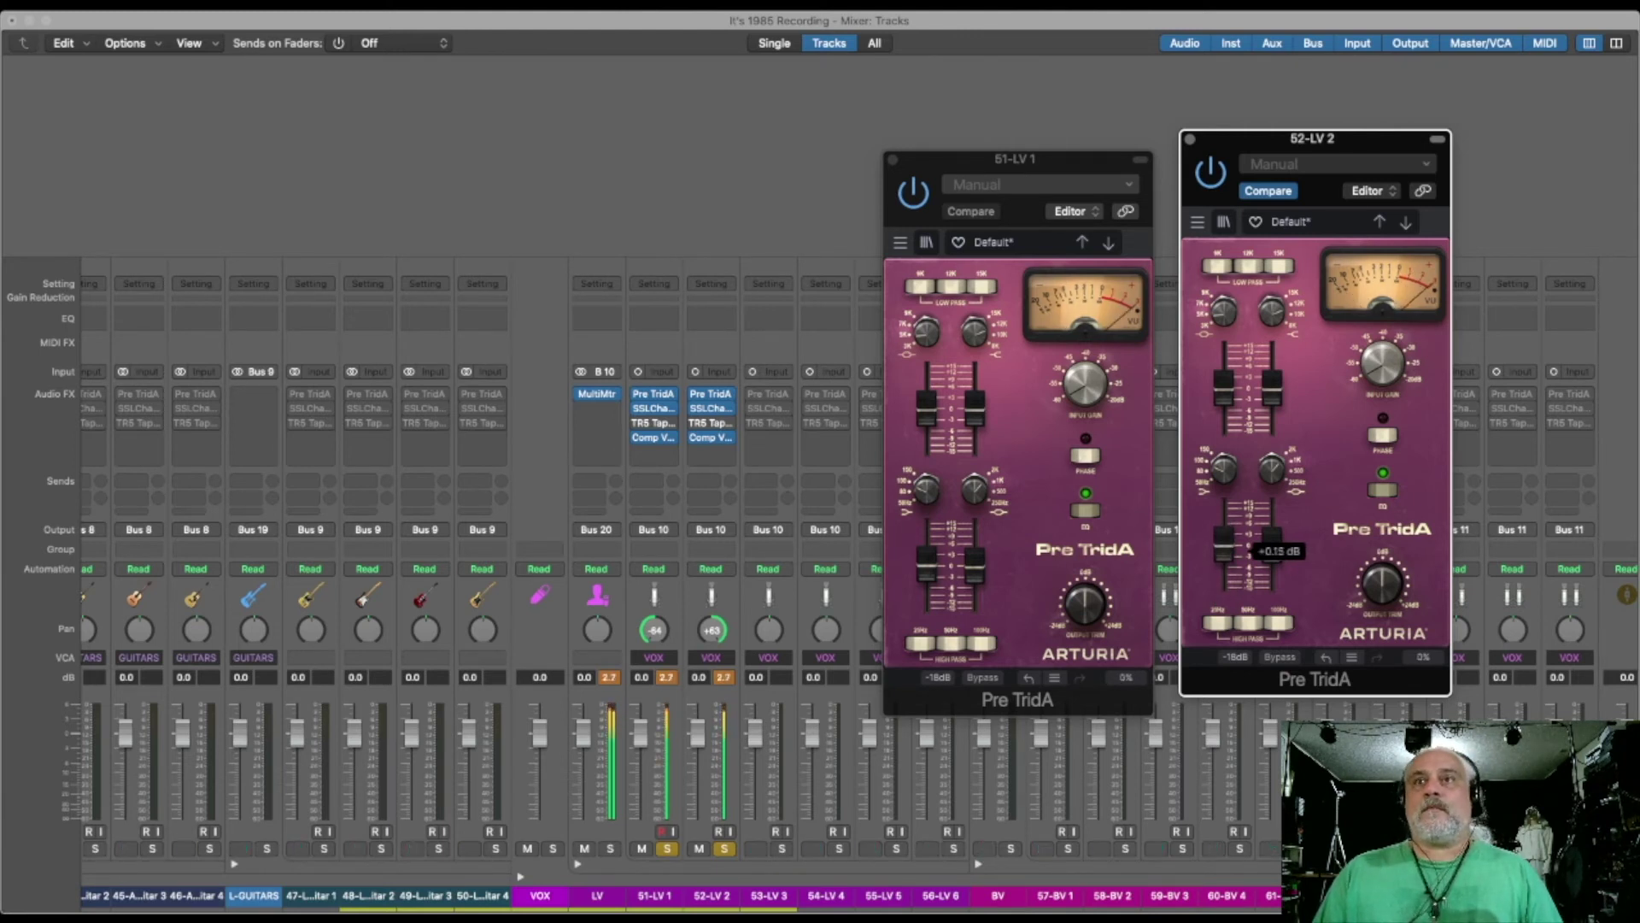
{"action": "left_click_drag", "start_coordinate": [1225, 536], "coordinate": [1226, 555]}
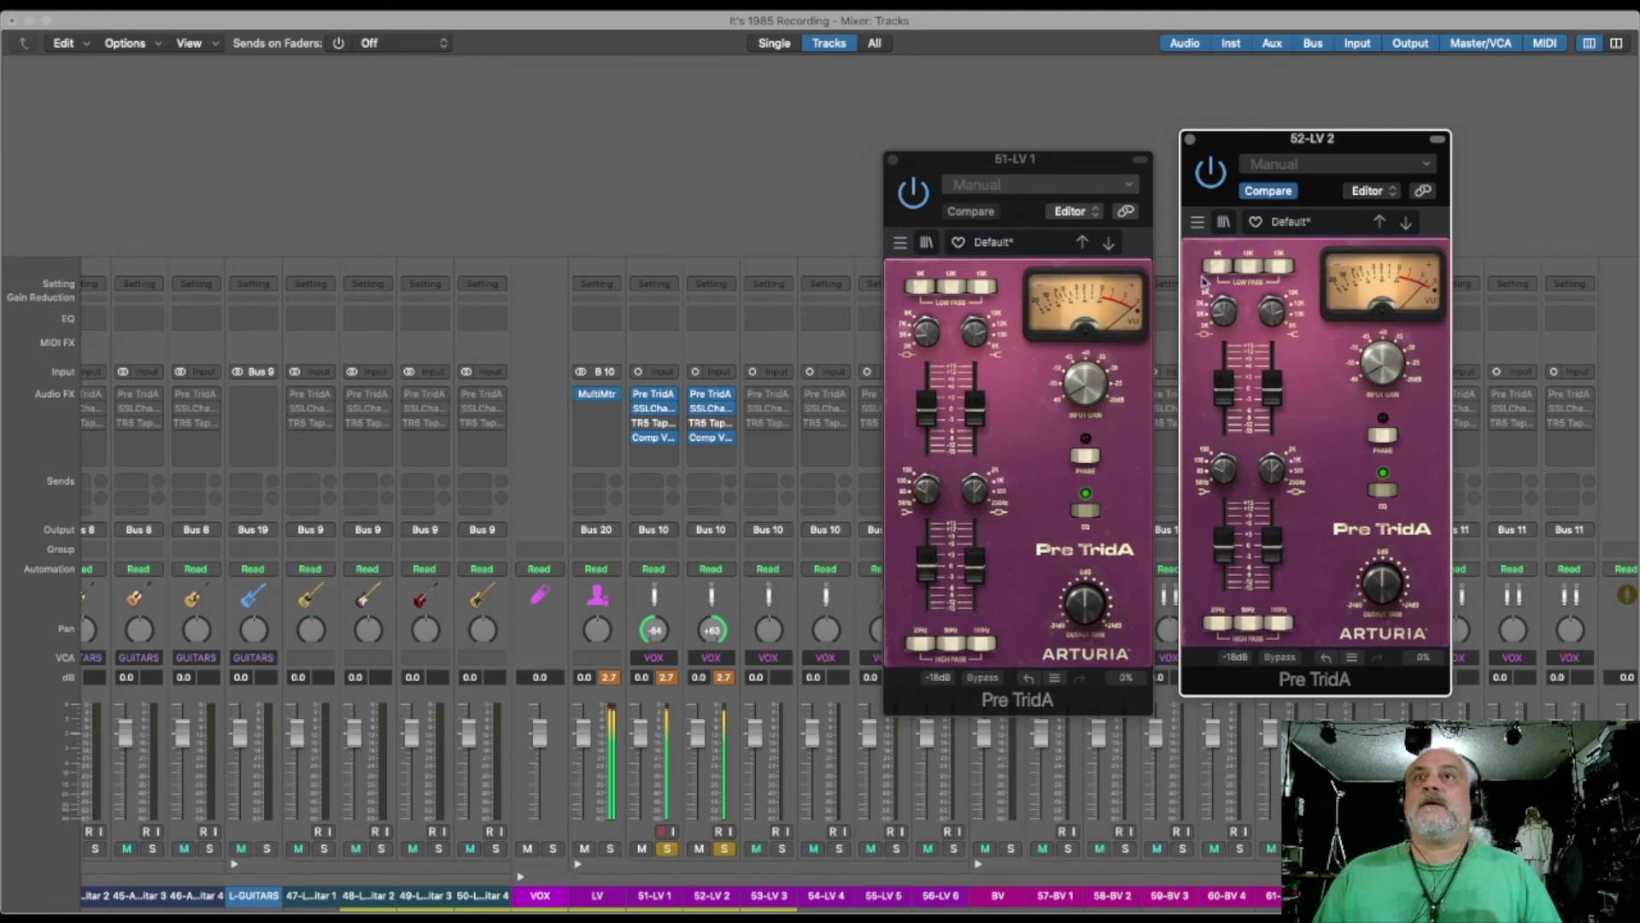
{"action": "left_click", "coordinate": [1190, 141]}
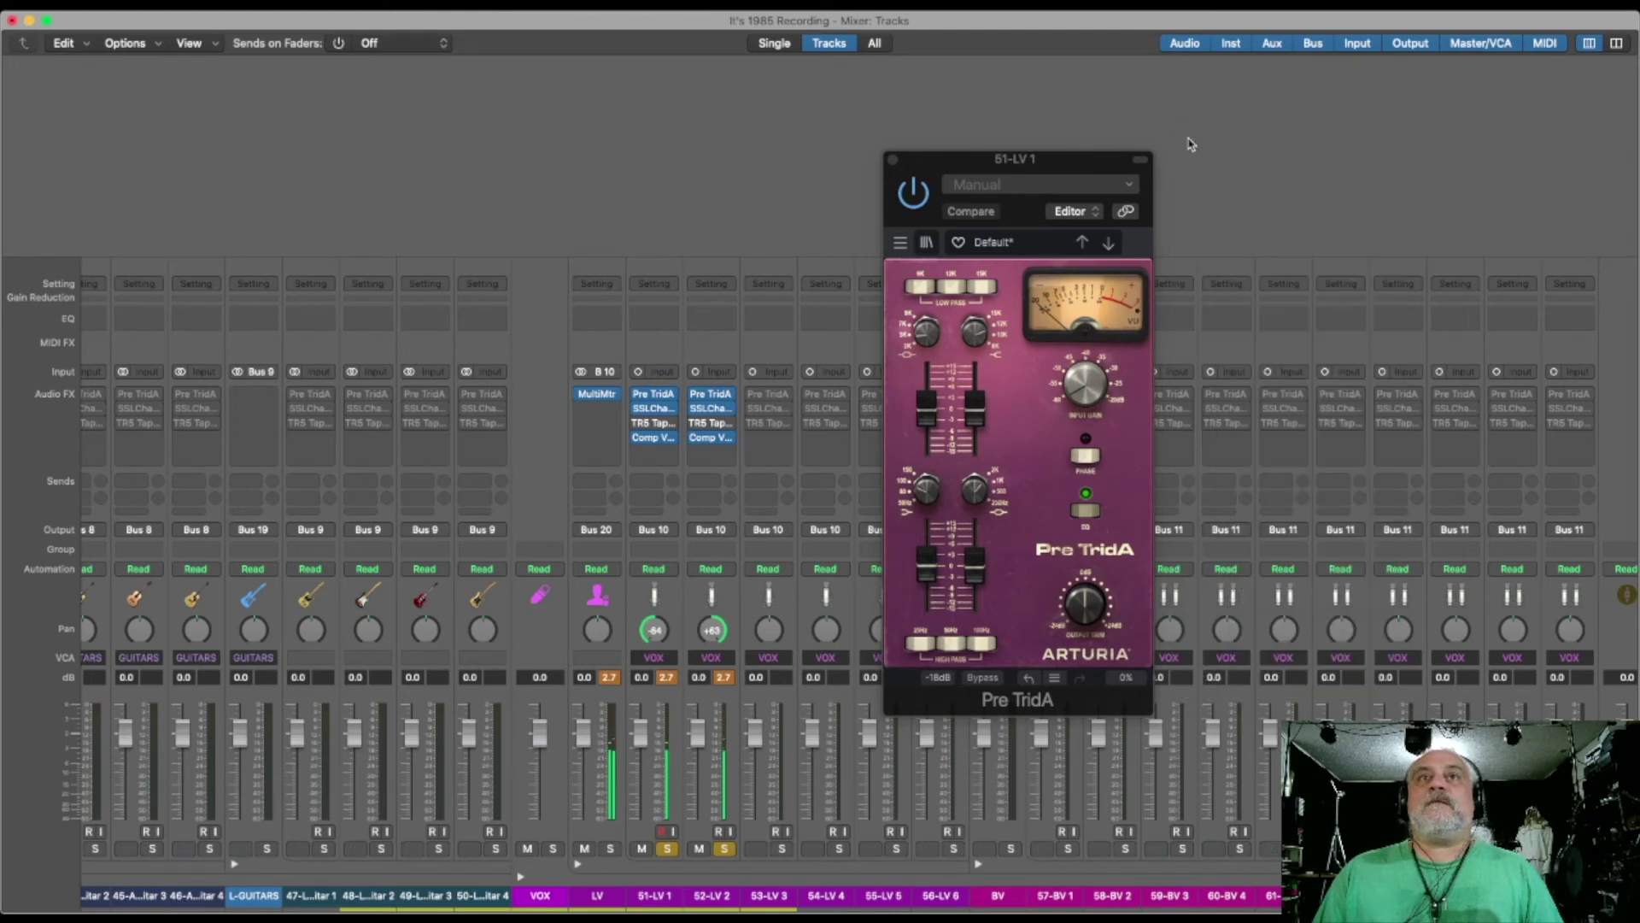
{"action": "left_click", "coordinate": [891, 160]}
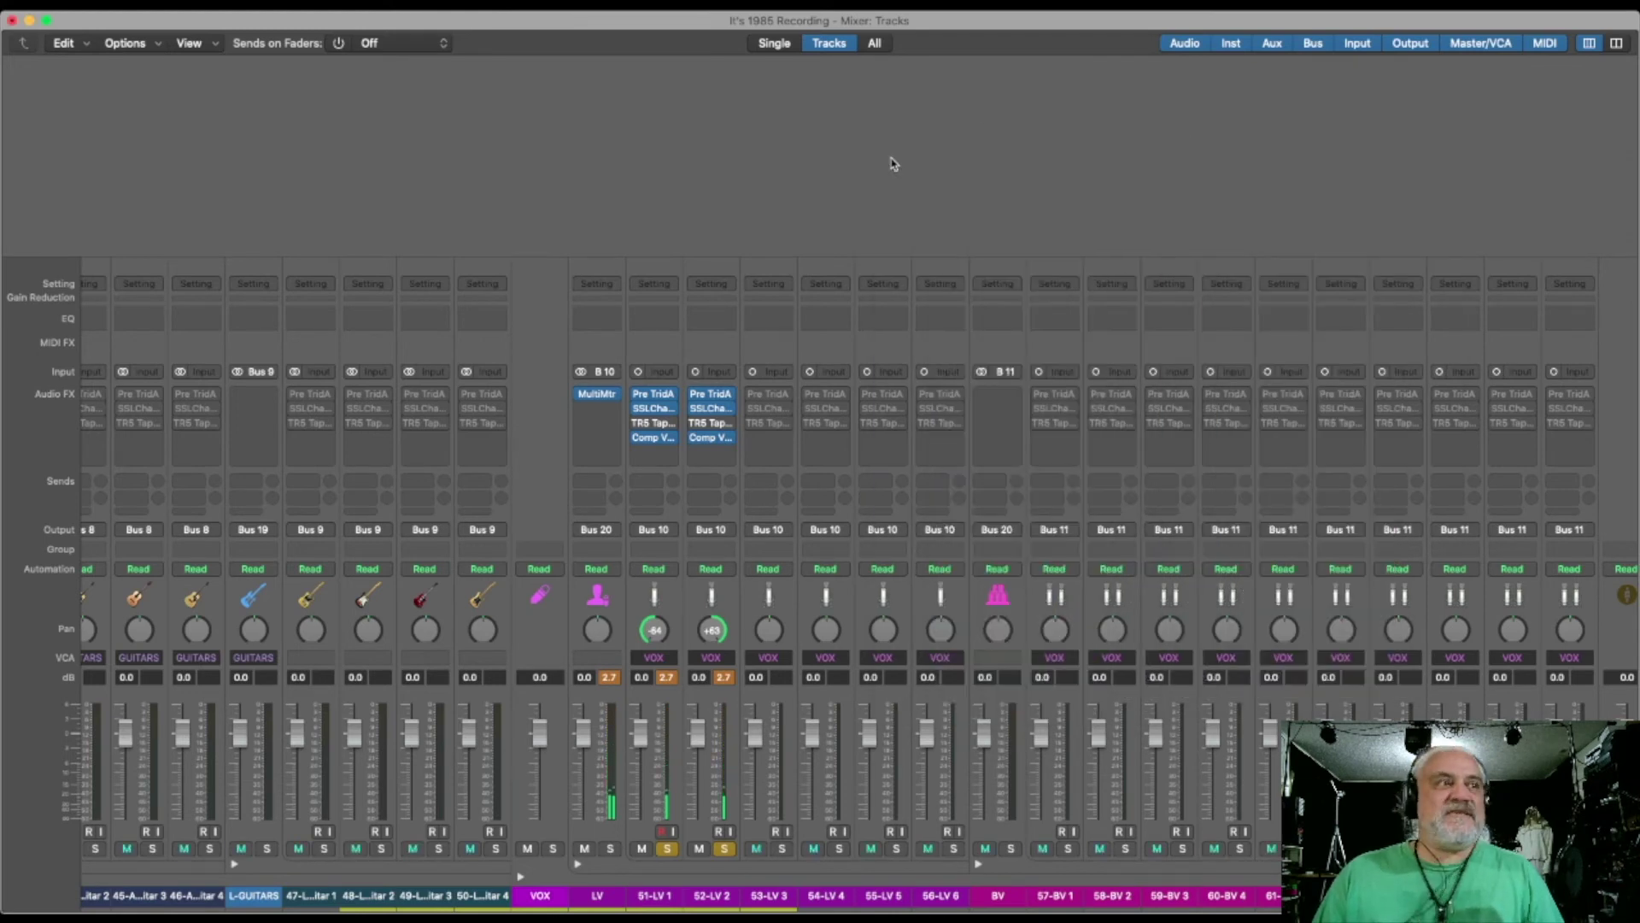
Return to the tracks, stop playback and unsolo LV 1 and LV 2
{"action": "key", "text": "super+w"}
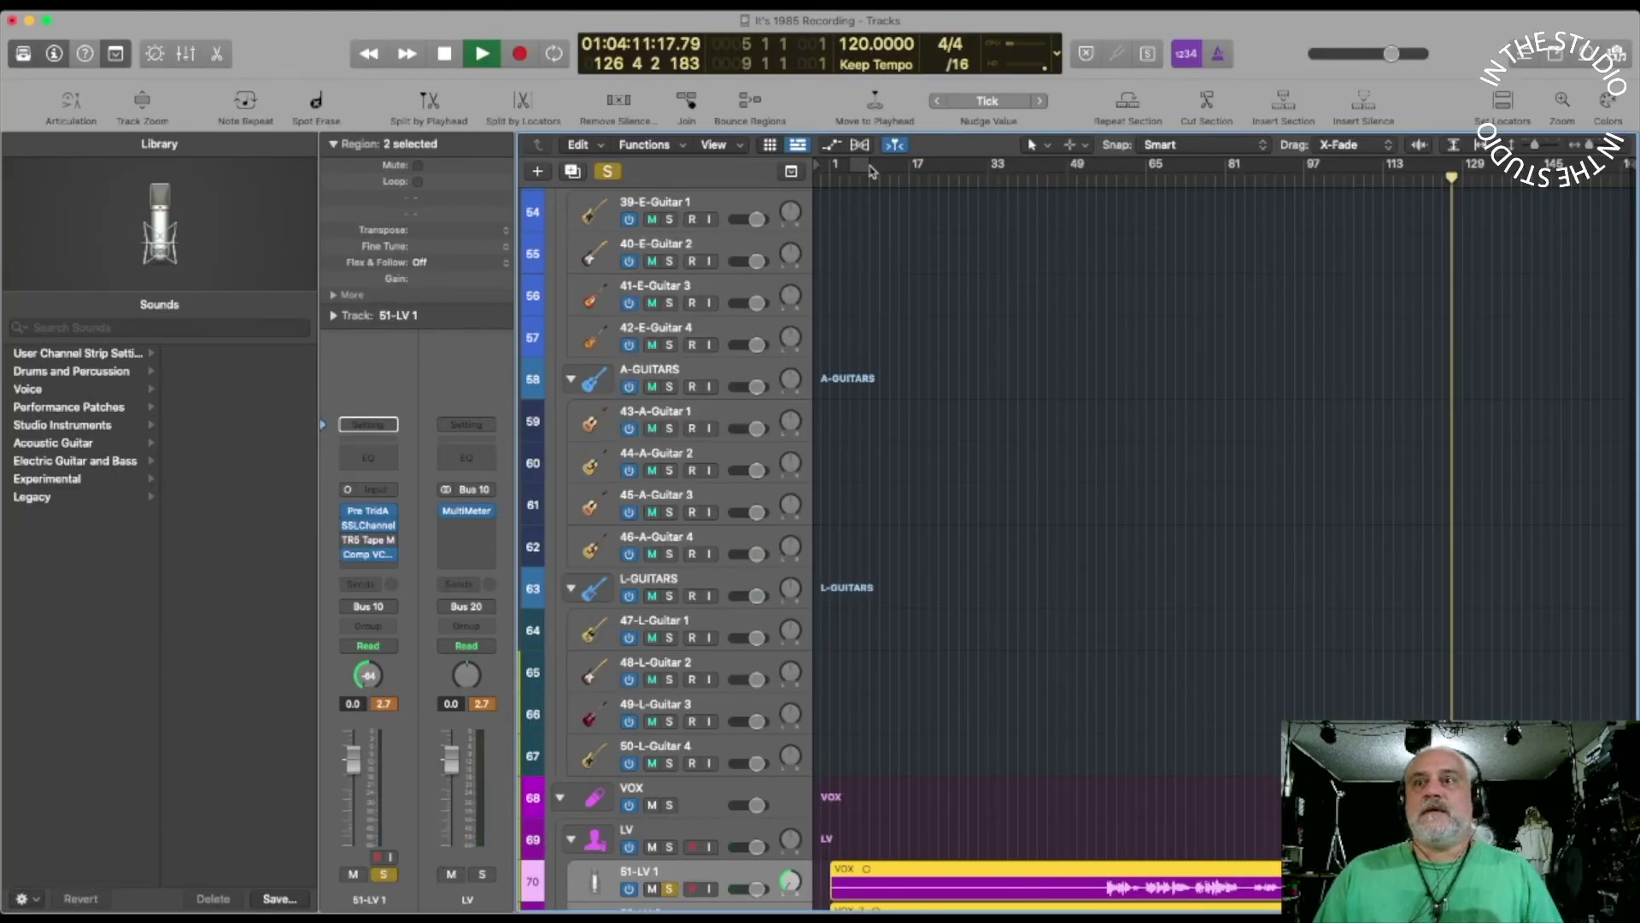
{"action": "key", "text": "space"}
{"action": "scroll", "coordinate": [1008, 701], "scroll_direction": "down", "scroll_amount": 4}
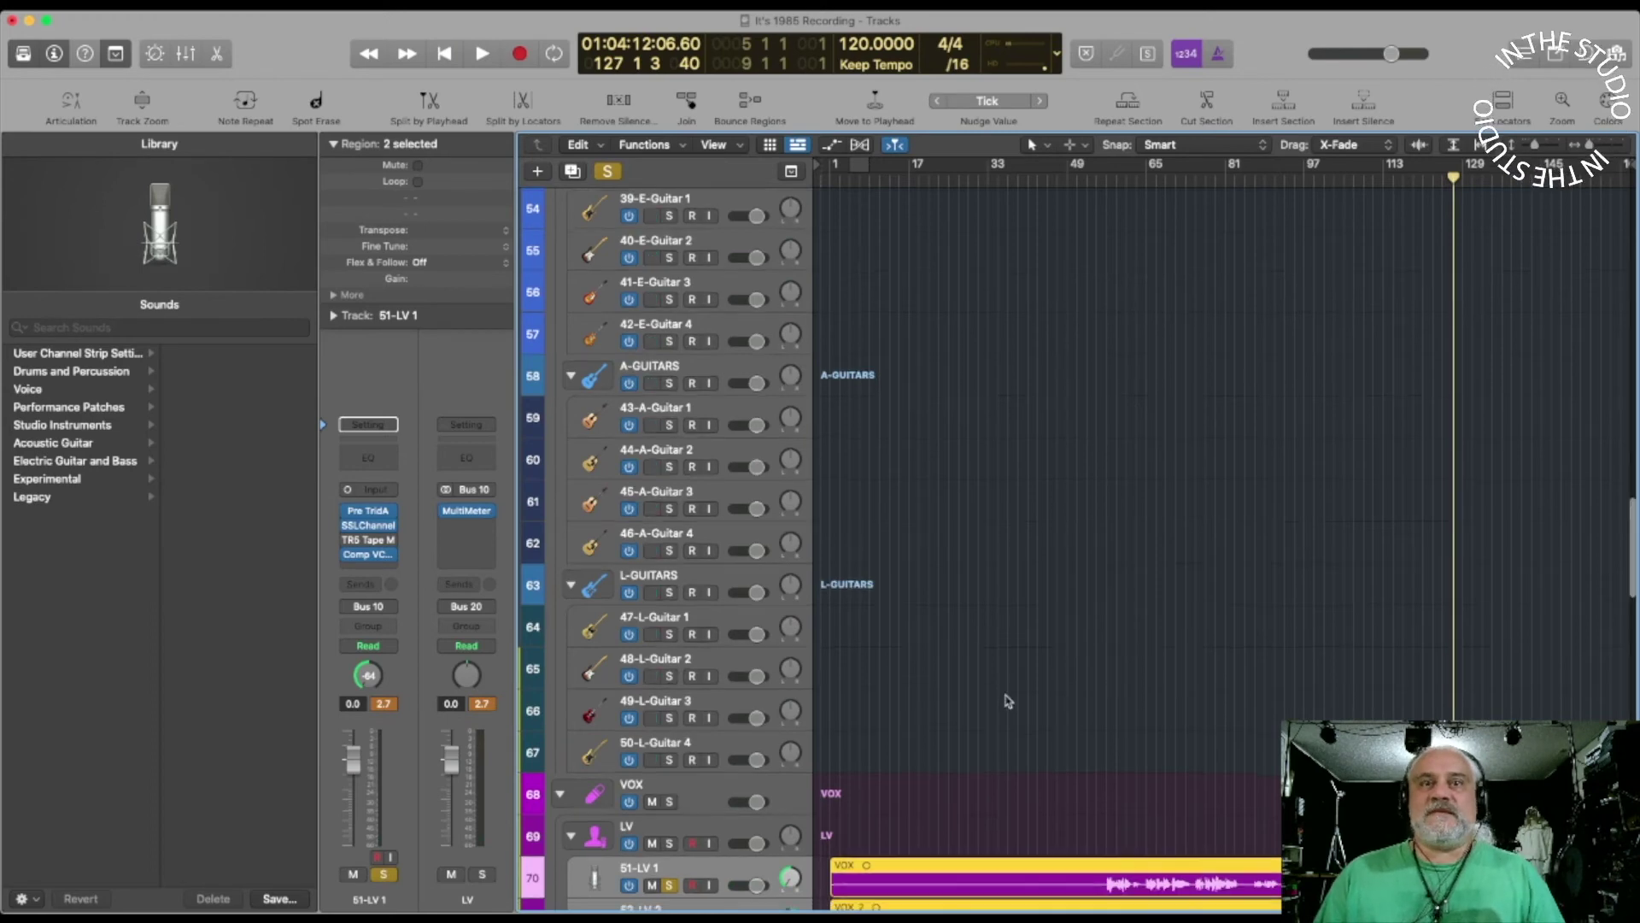
{"action": "scroll", "coordinate": [1008, 700], "scroll_direction": "down", "scroll_amount": 1}
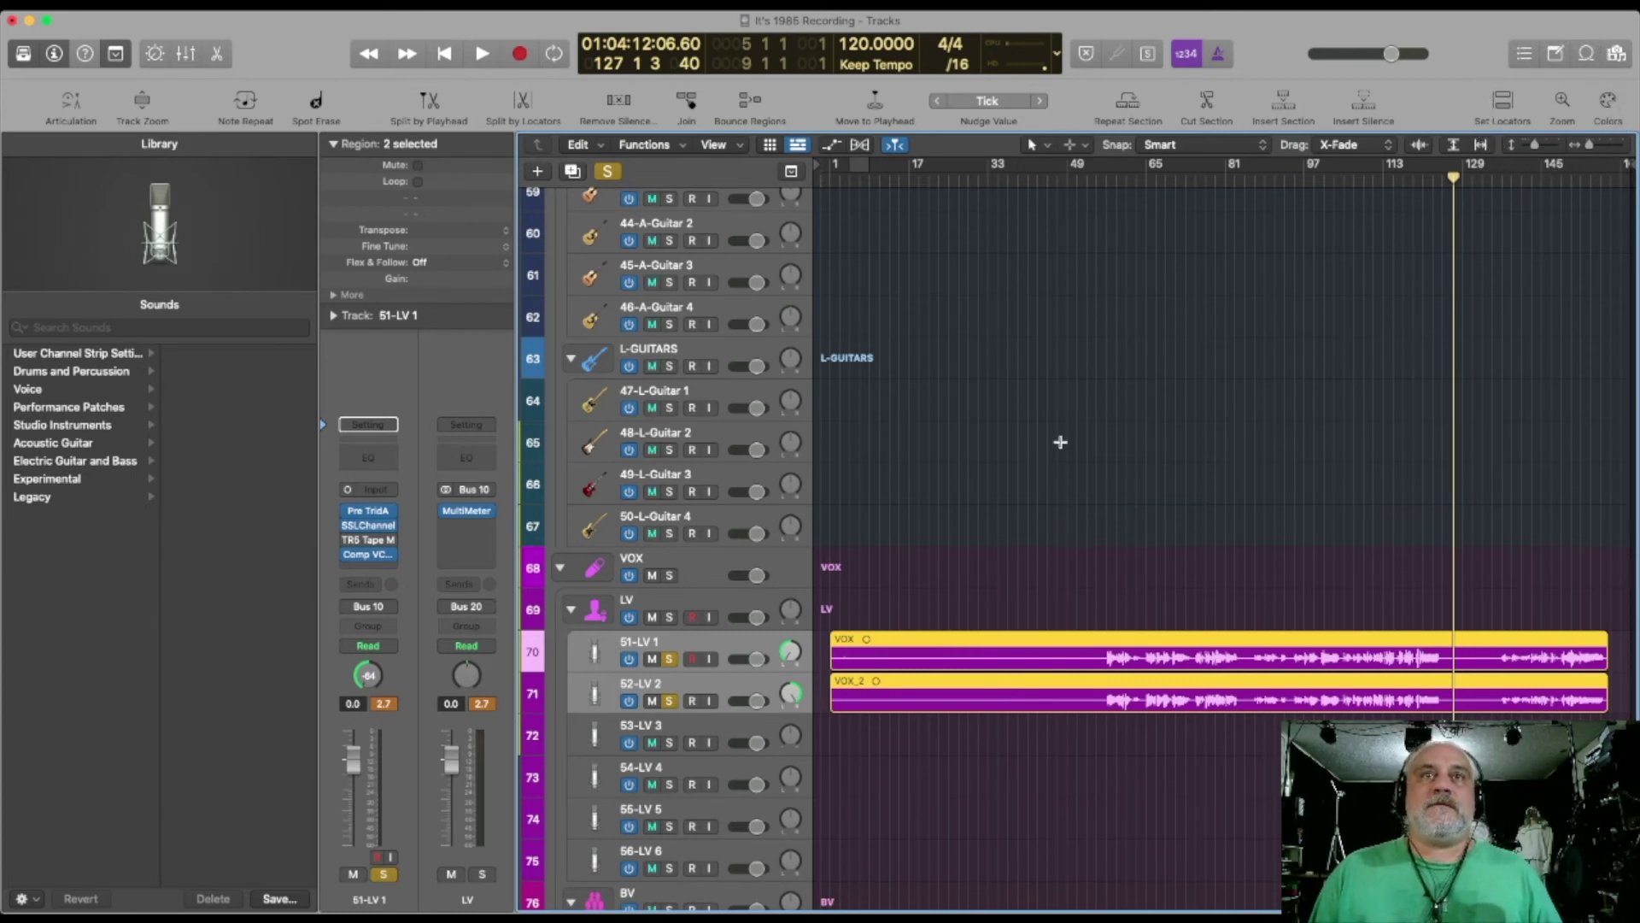
{"action": "left_click", "coordinate": [670, 661]}
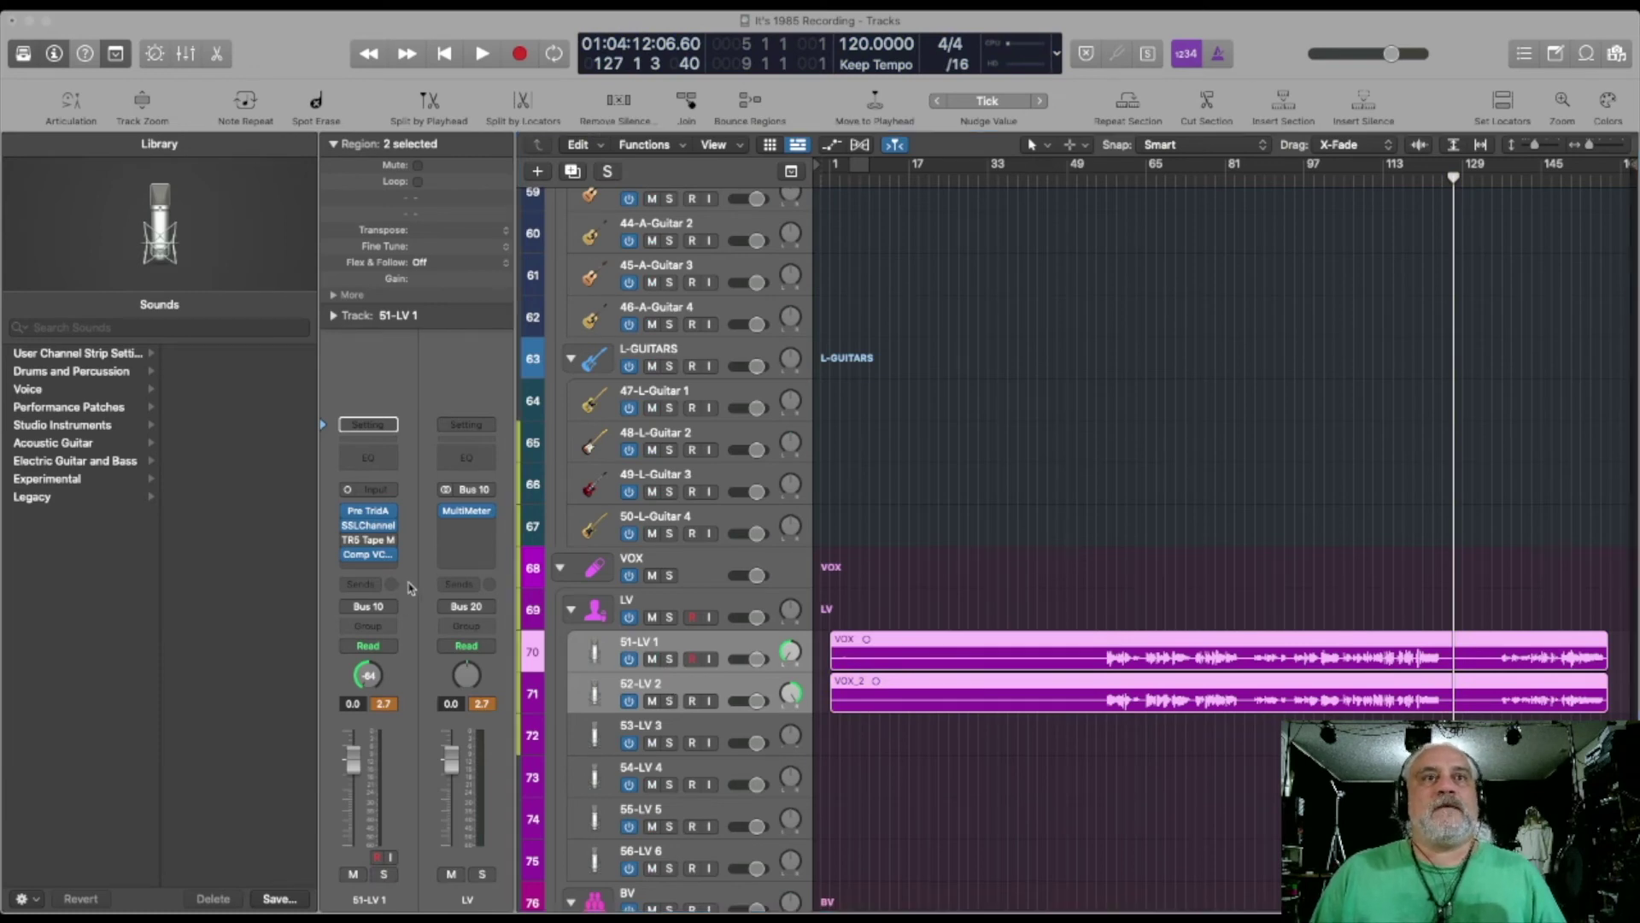
Select the LV 1 and LV 2 channels in the mixer and insert a mono RDeEsser after the Comp VCA-65 on both
{"action": "key", "text": "super+2"}
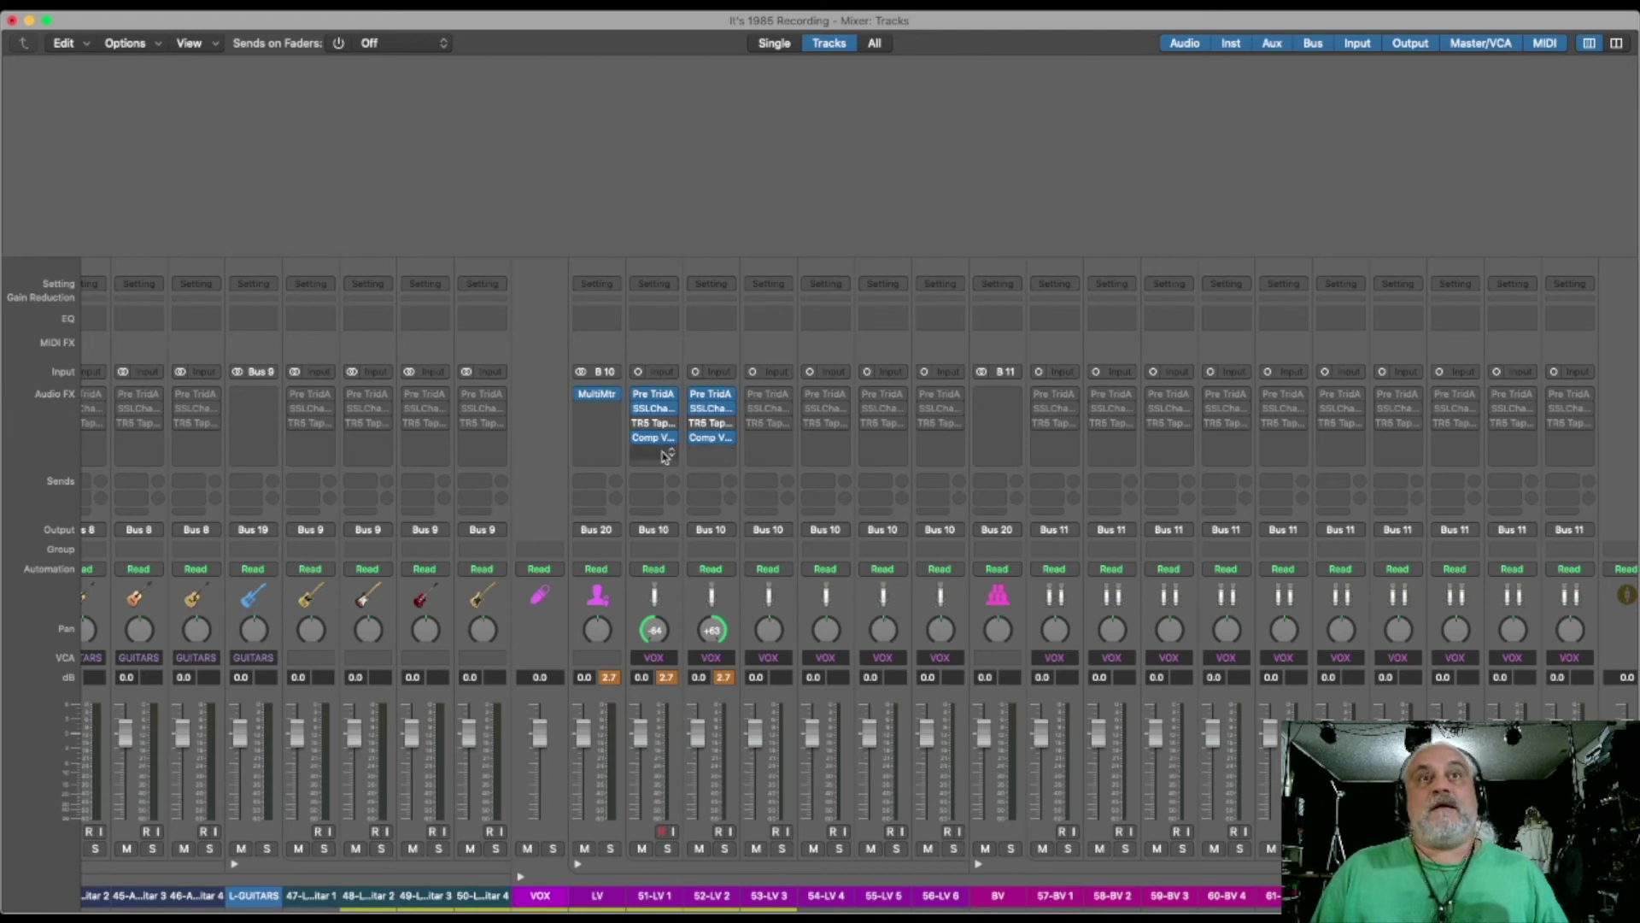
{"action": "left_click", "coordinate": [635, 827]}
{"action": "left_click", "coordinate": [690, 828], "text": "shift"}
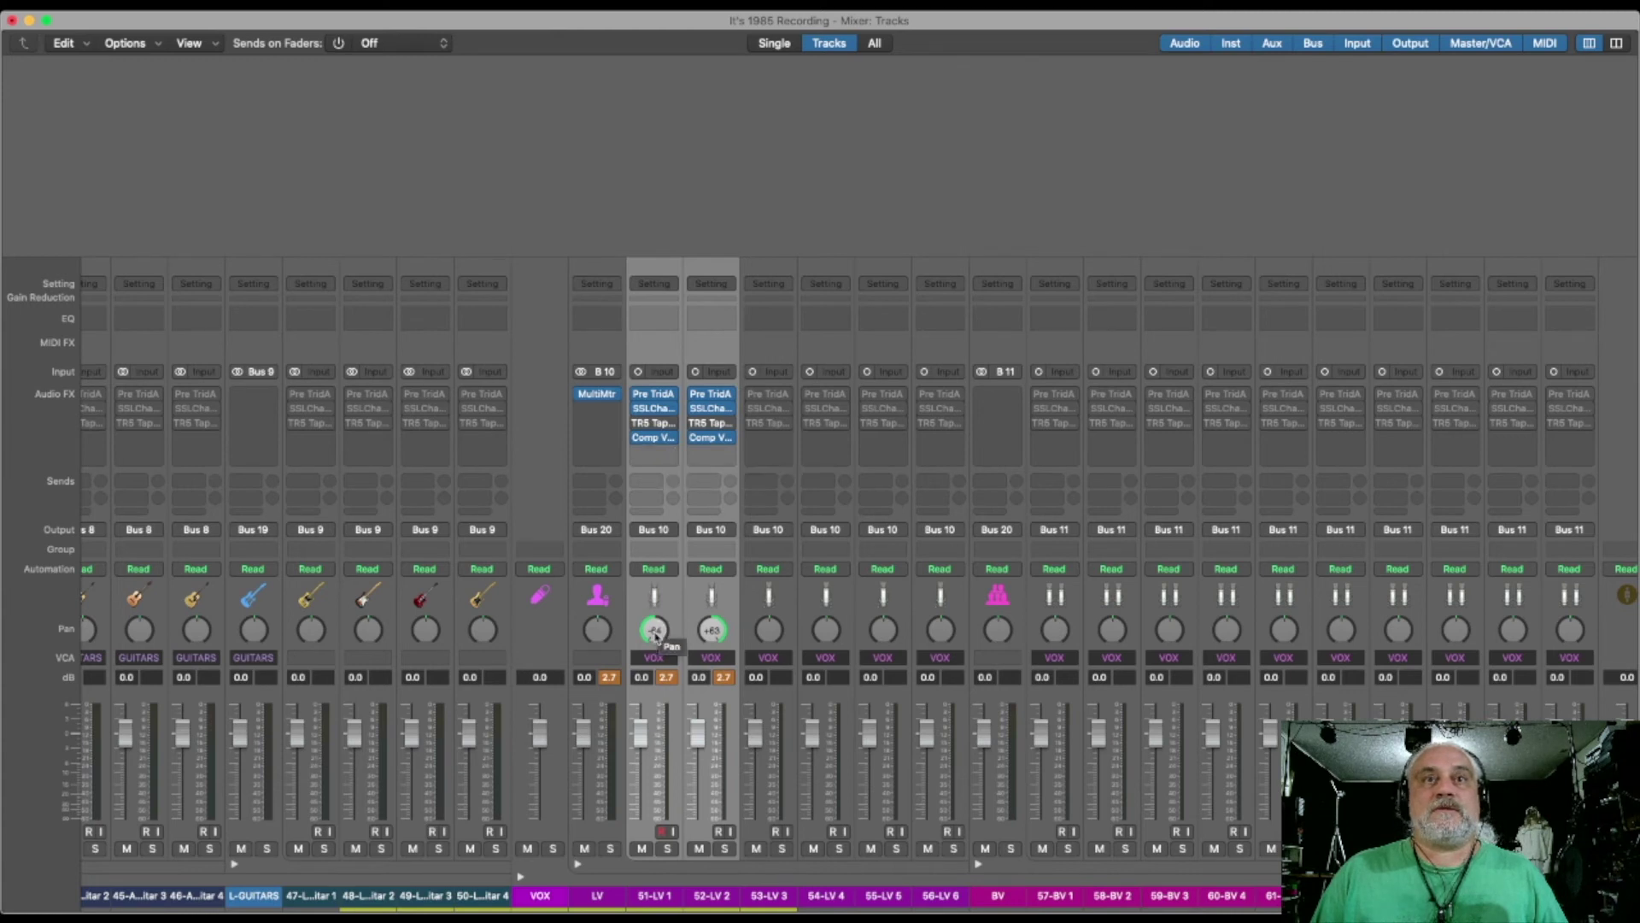
{"action": "left_click", "coordinate": [664, 451]}
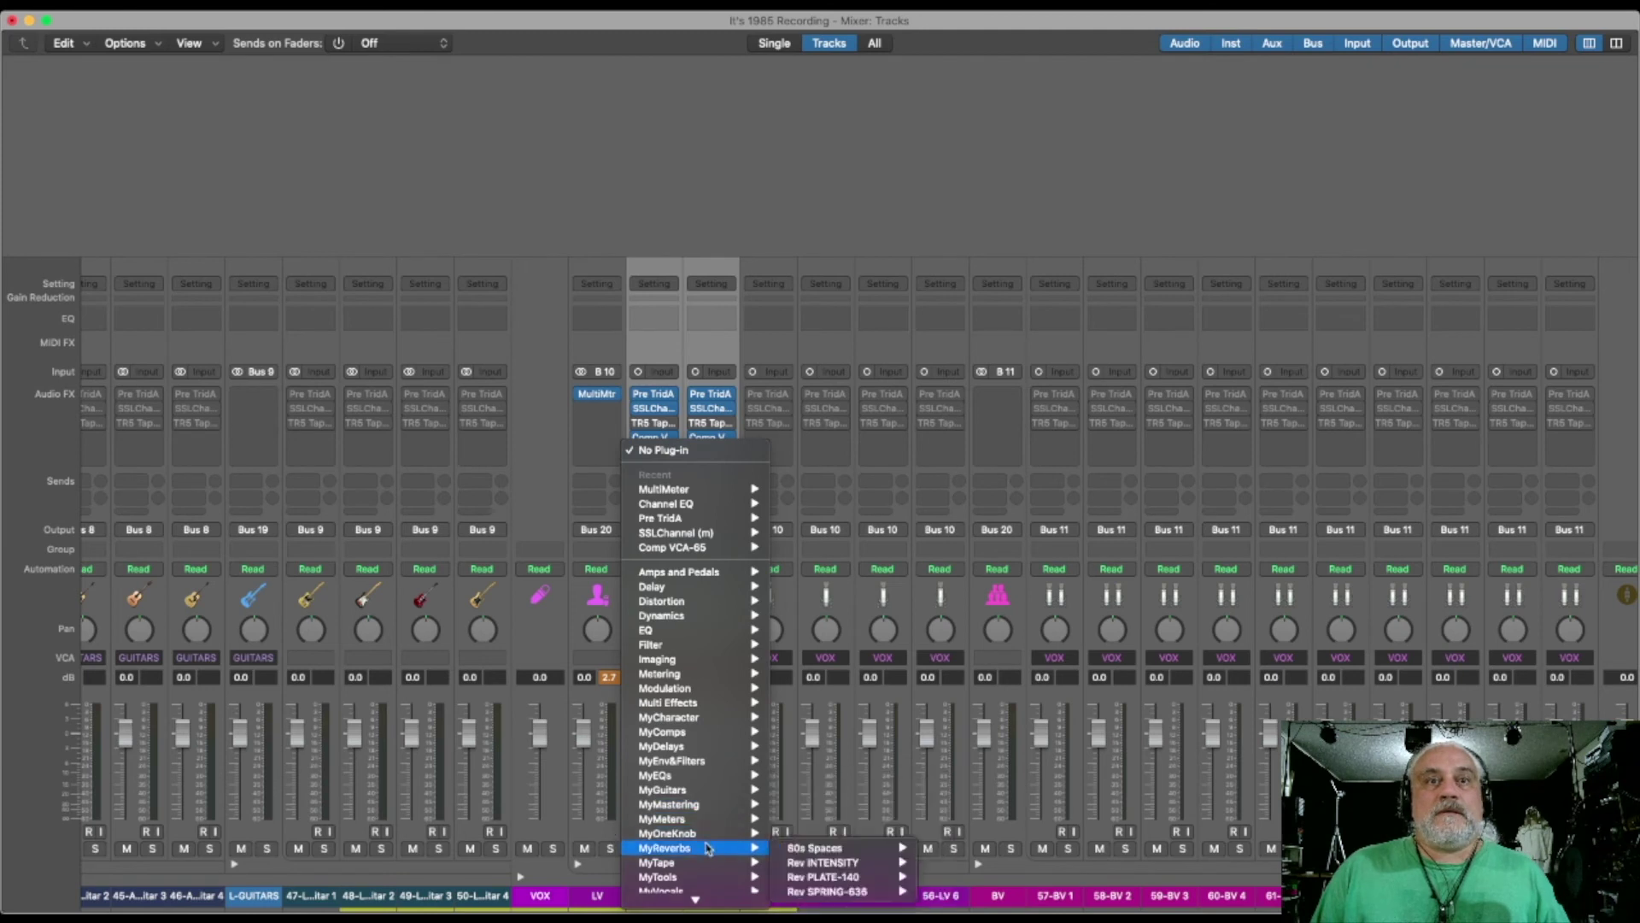
{"action": "mouse_move", "coordinate": [702, 802]}
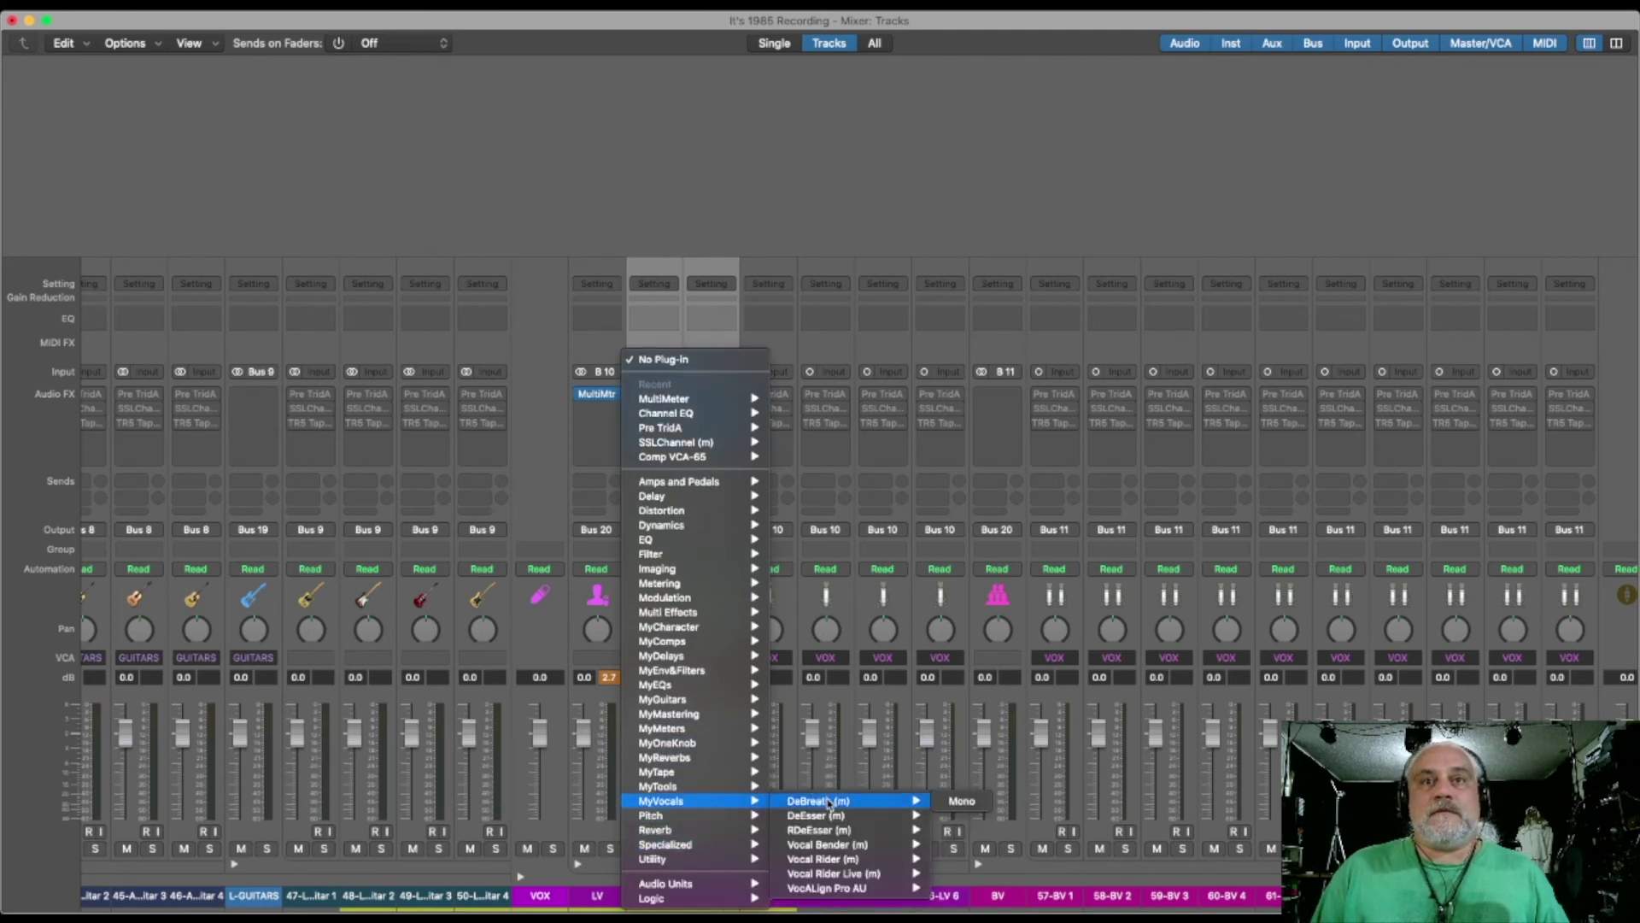
{"action": "mouse_move", "coordinate": [828, 822]}
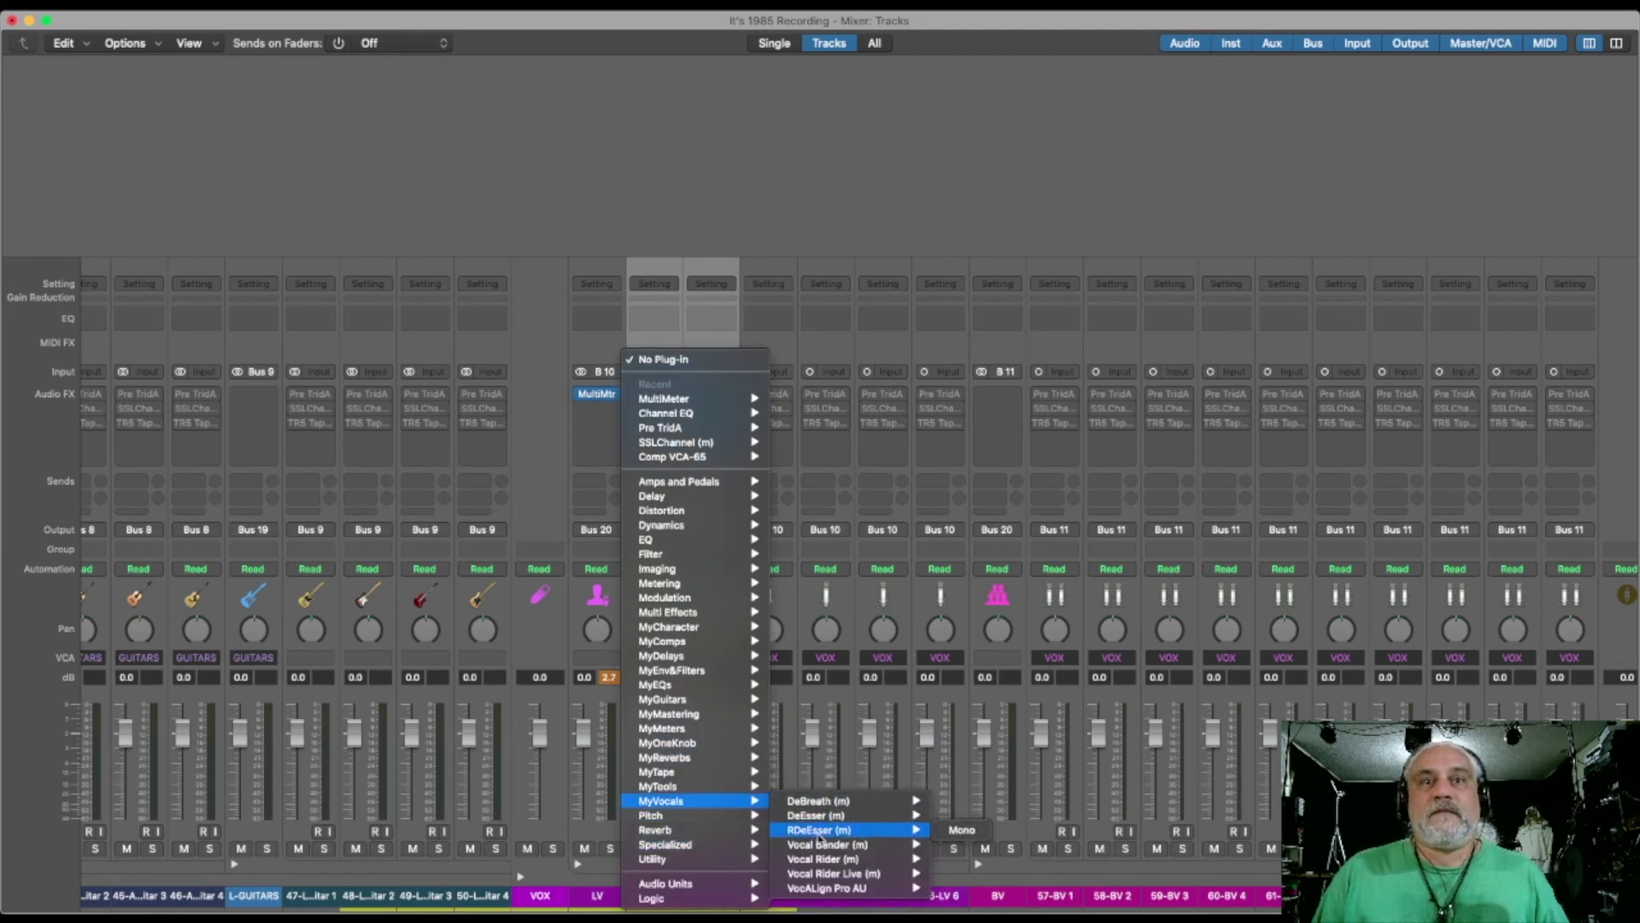
{"action": "left_click", "coordinate": [960, 830]}
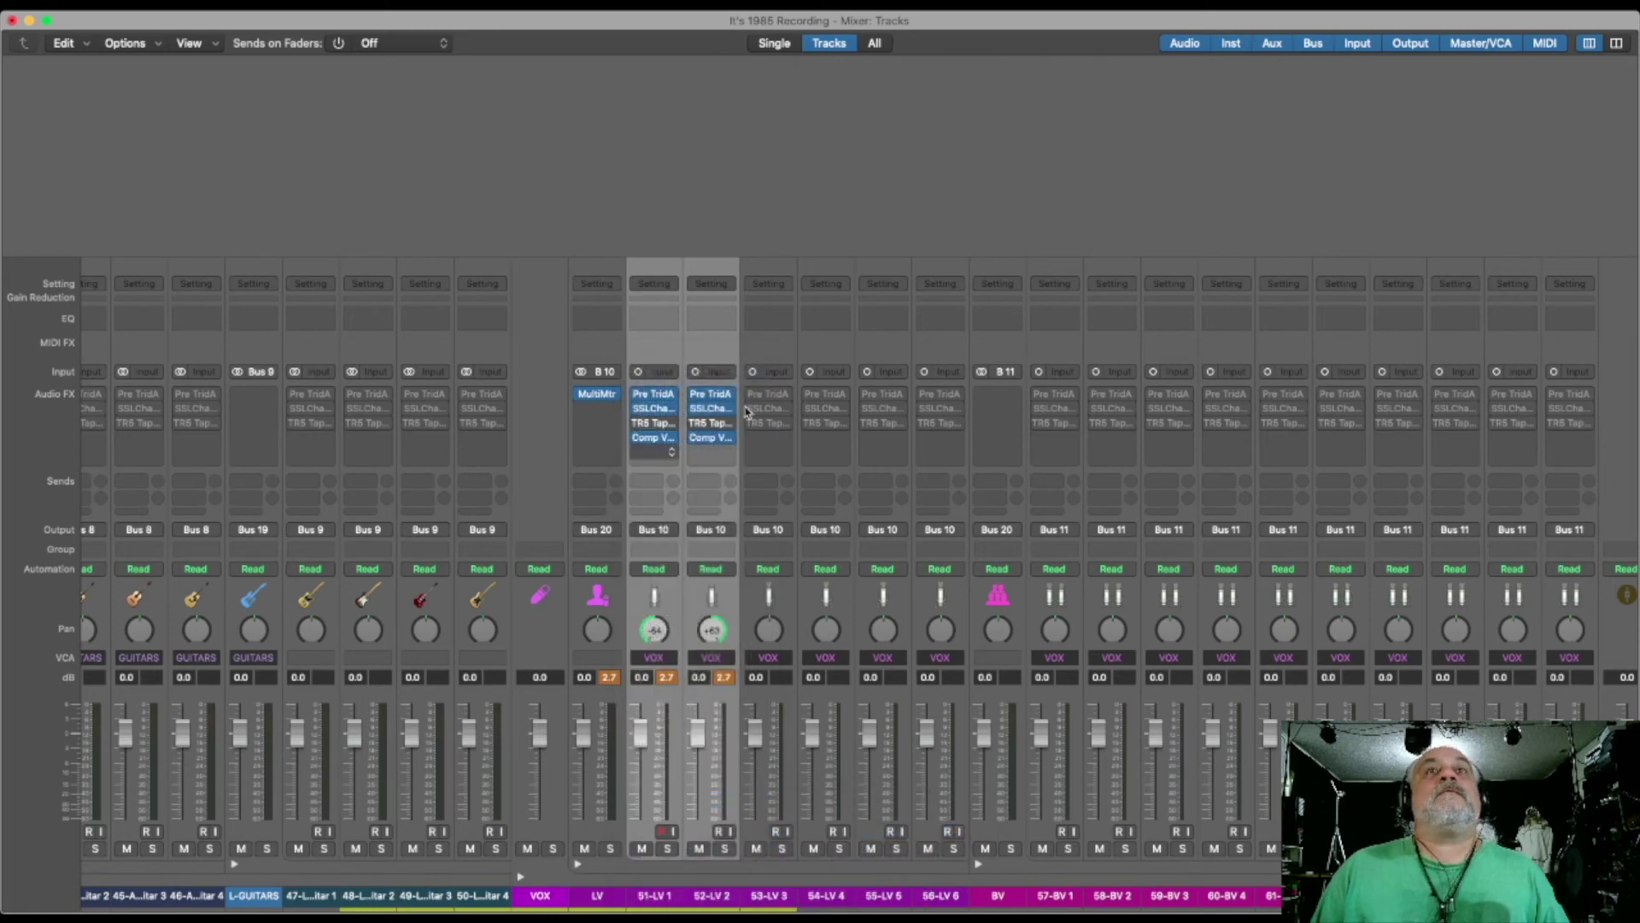
Play the song from about bar 50 and return to the mixer with LV 1's RDeEsser window clear of the vocal channels
{"action": "left_click_drag", "start_coordinate": [853, 232], "coordinate": [1244, 147]}
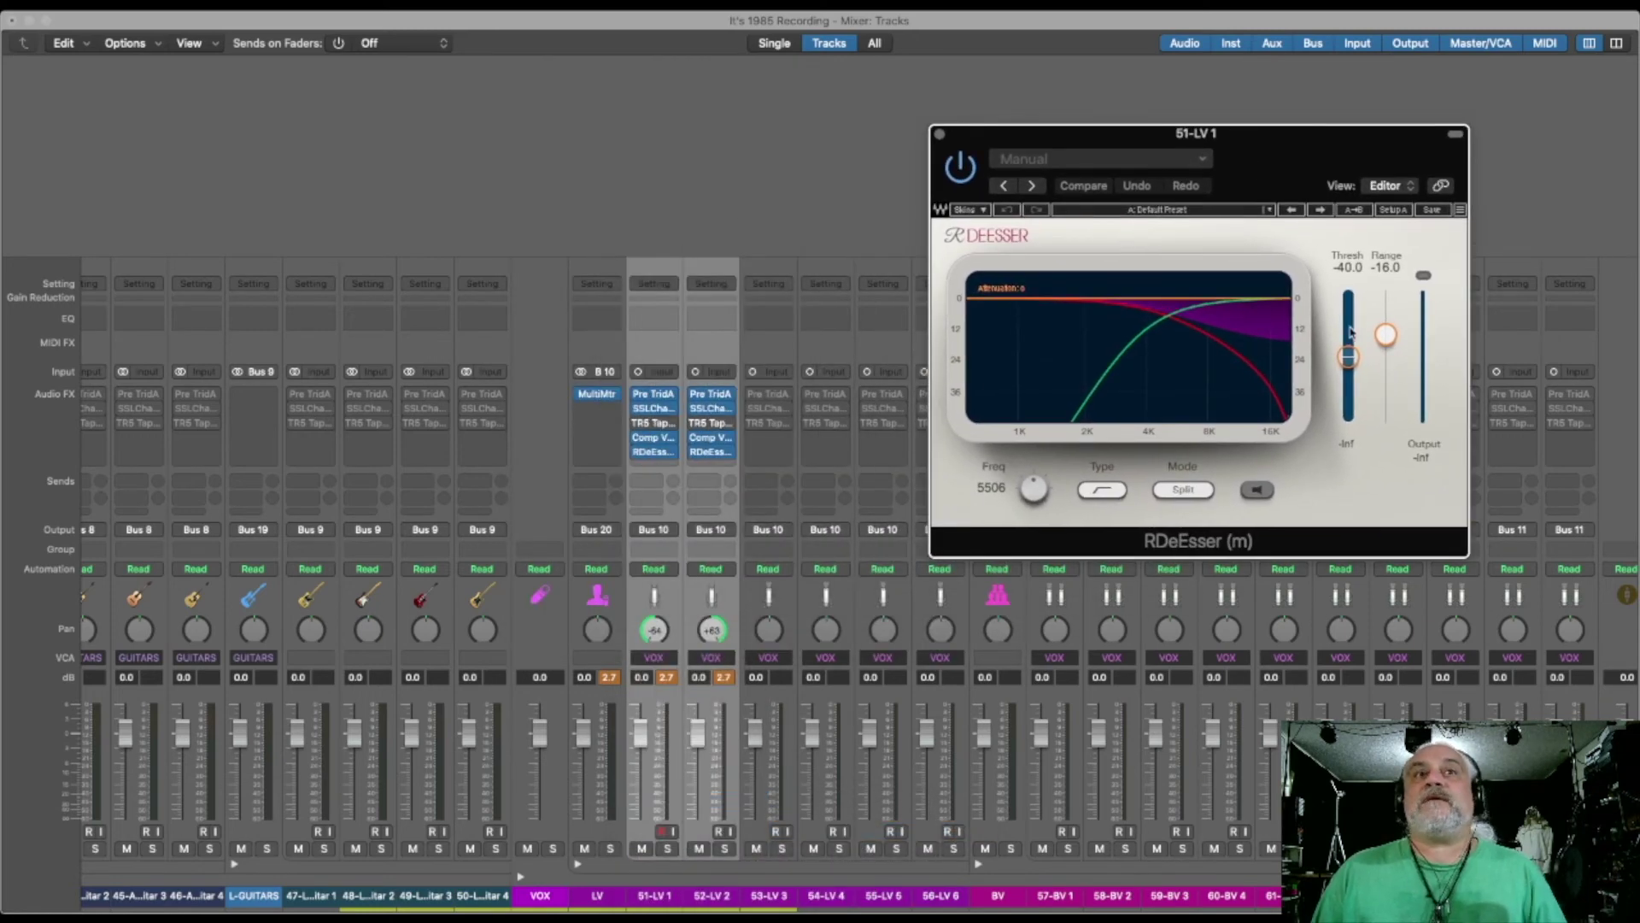
{"action": "key", "text": "super+1"}
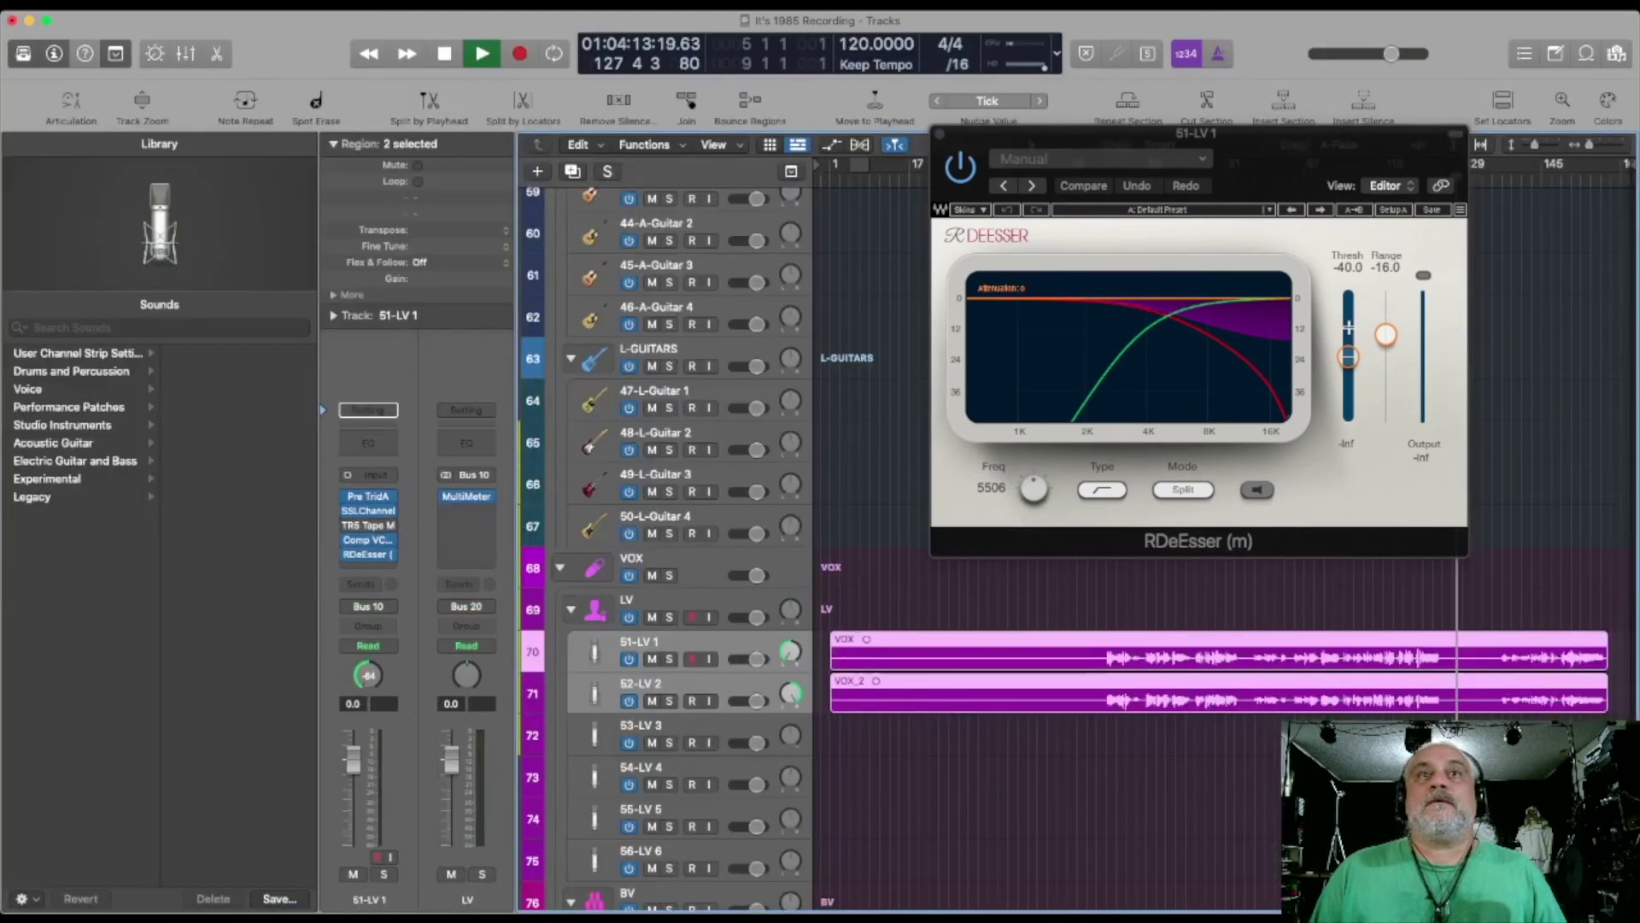
{"action": "left_click_drag", "start_coordinate": [1303, 157], "coordinate": [1302, 188]}
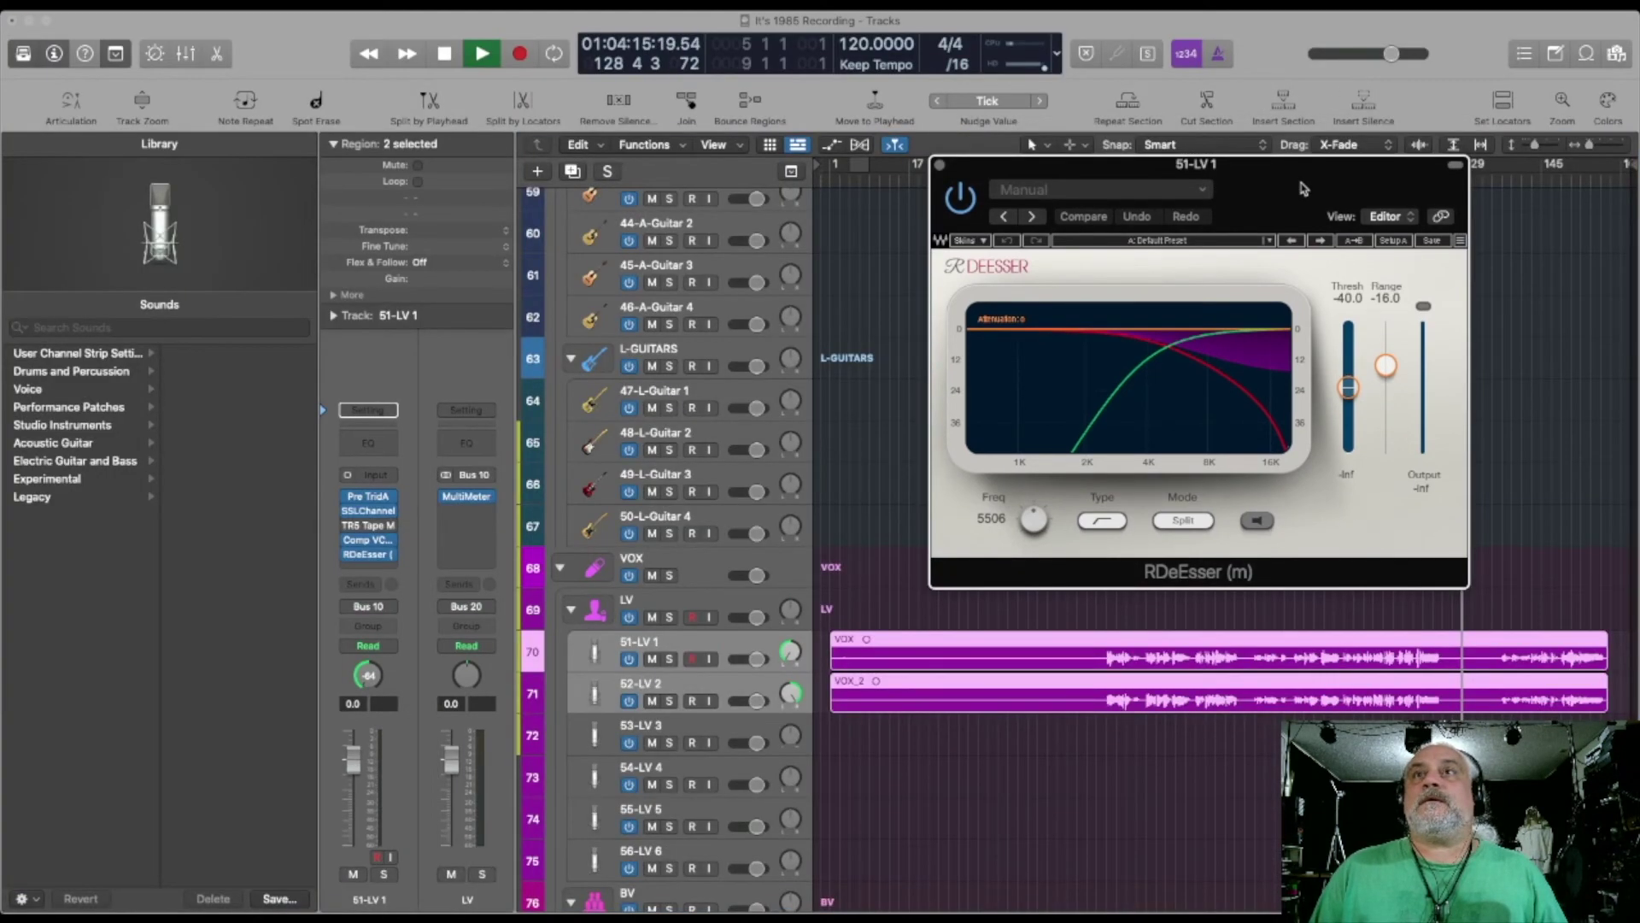
{"action": "left_click_drag", "start_coordinate": [1125, 170], "coordinate": [1099, 240]}
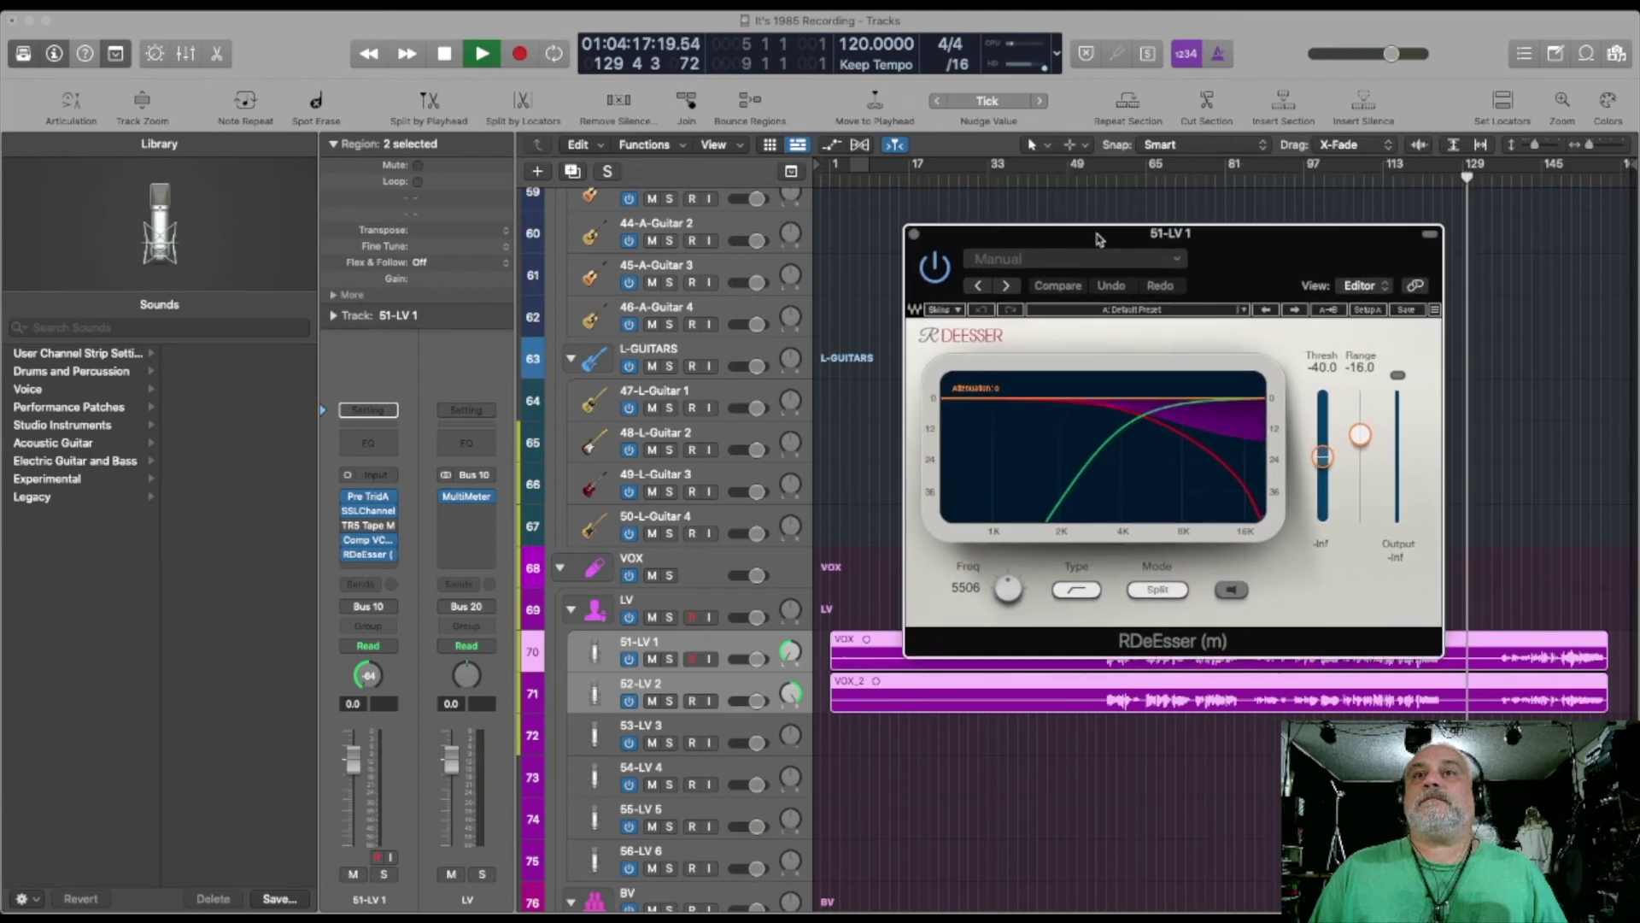
{"action": "left_click", "coordinate": [1083, 180]}
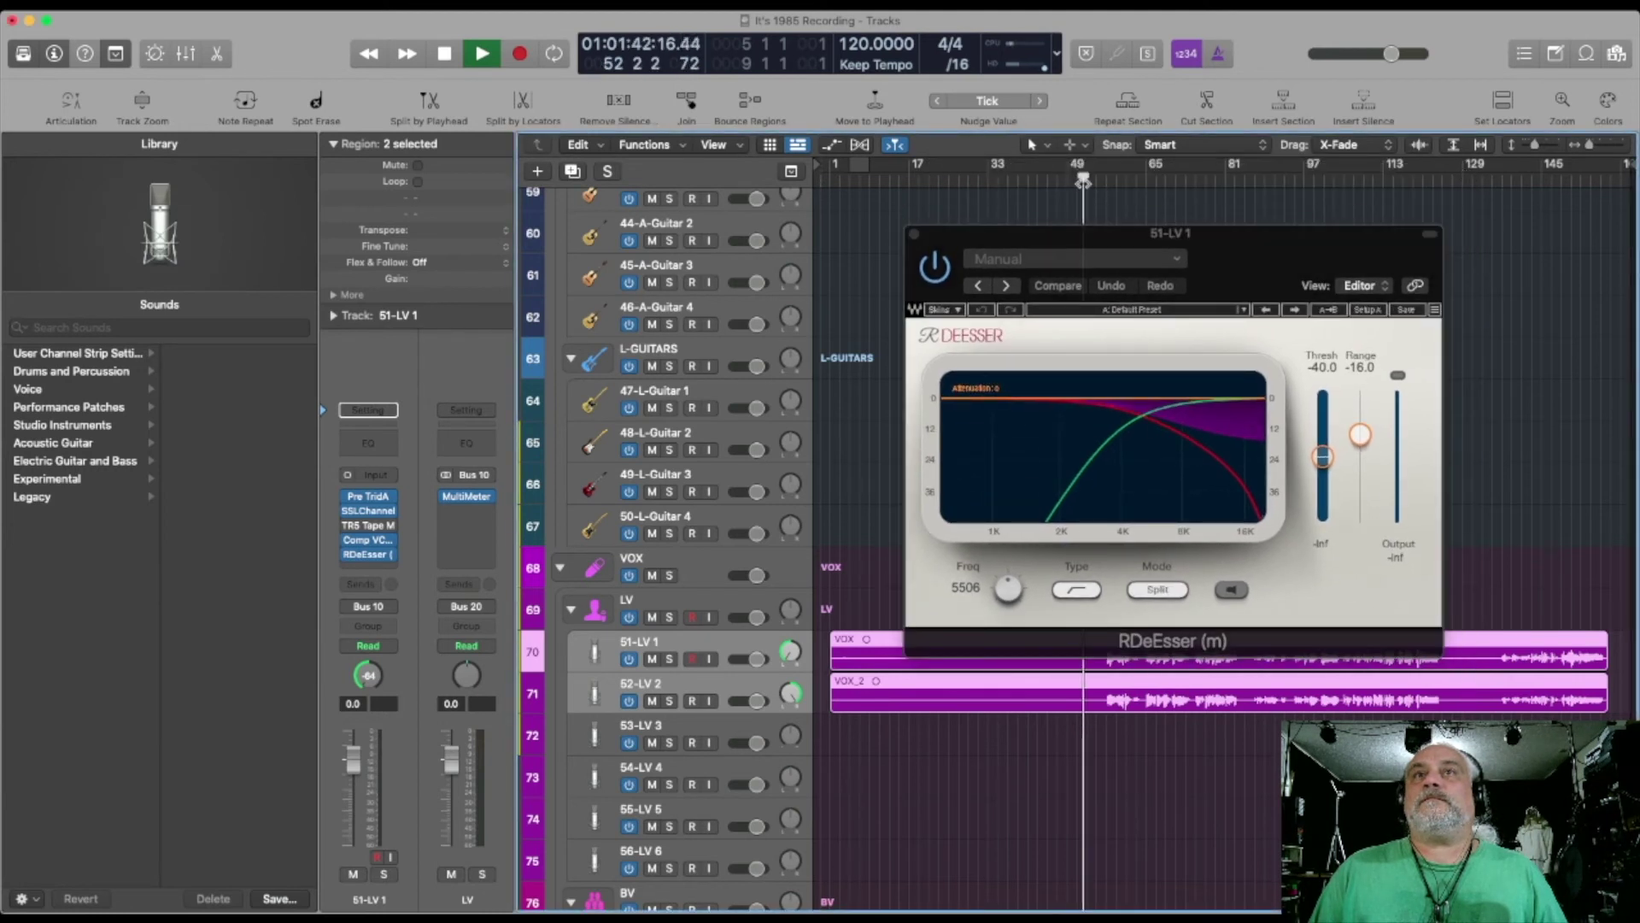
{"action": "left_click_drag", "start_coordinate": [1232, 253], "coordinate": [1231, 193]}
{"action": "key", "text": "x"}
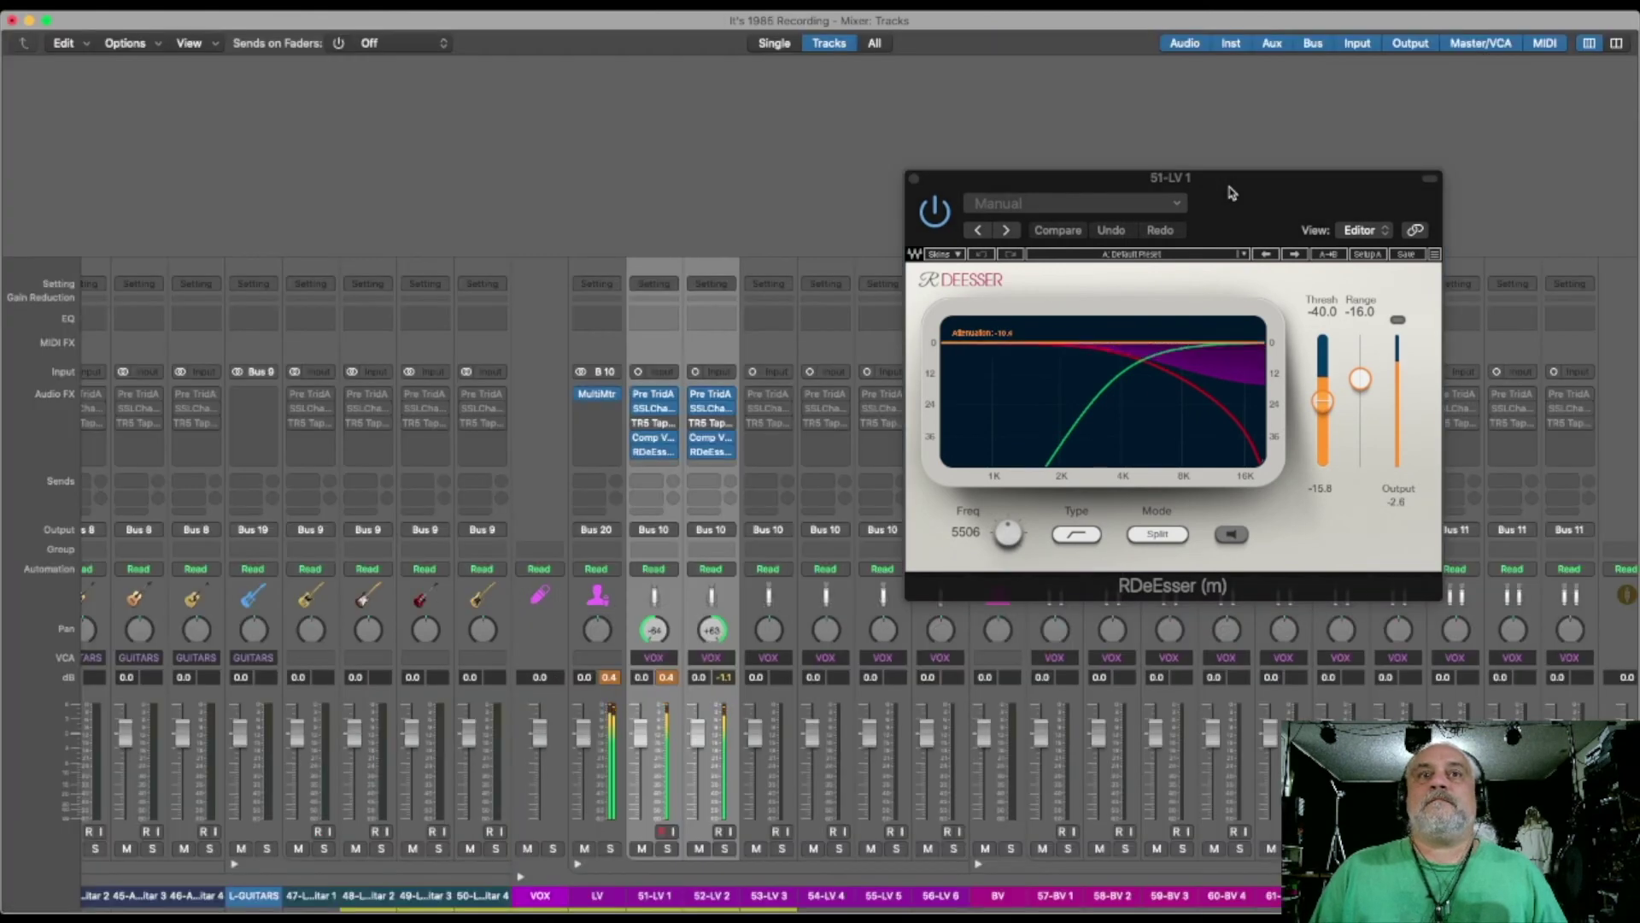
Solo the lead vocals, set LV 1's RDeEsser to threshold -19.7, frequency 6059 and Wideband mode, and close its window
{"action": "left_click", "coordinate": [668, 850]}
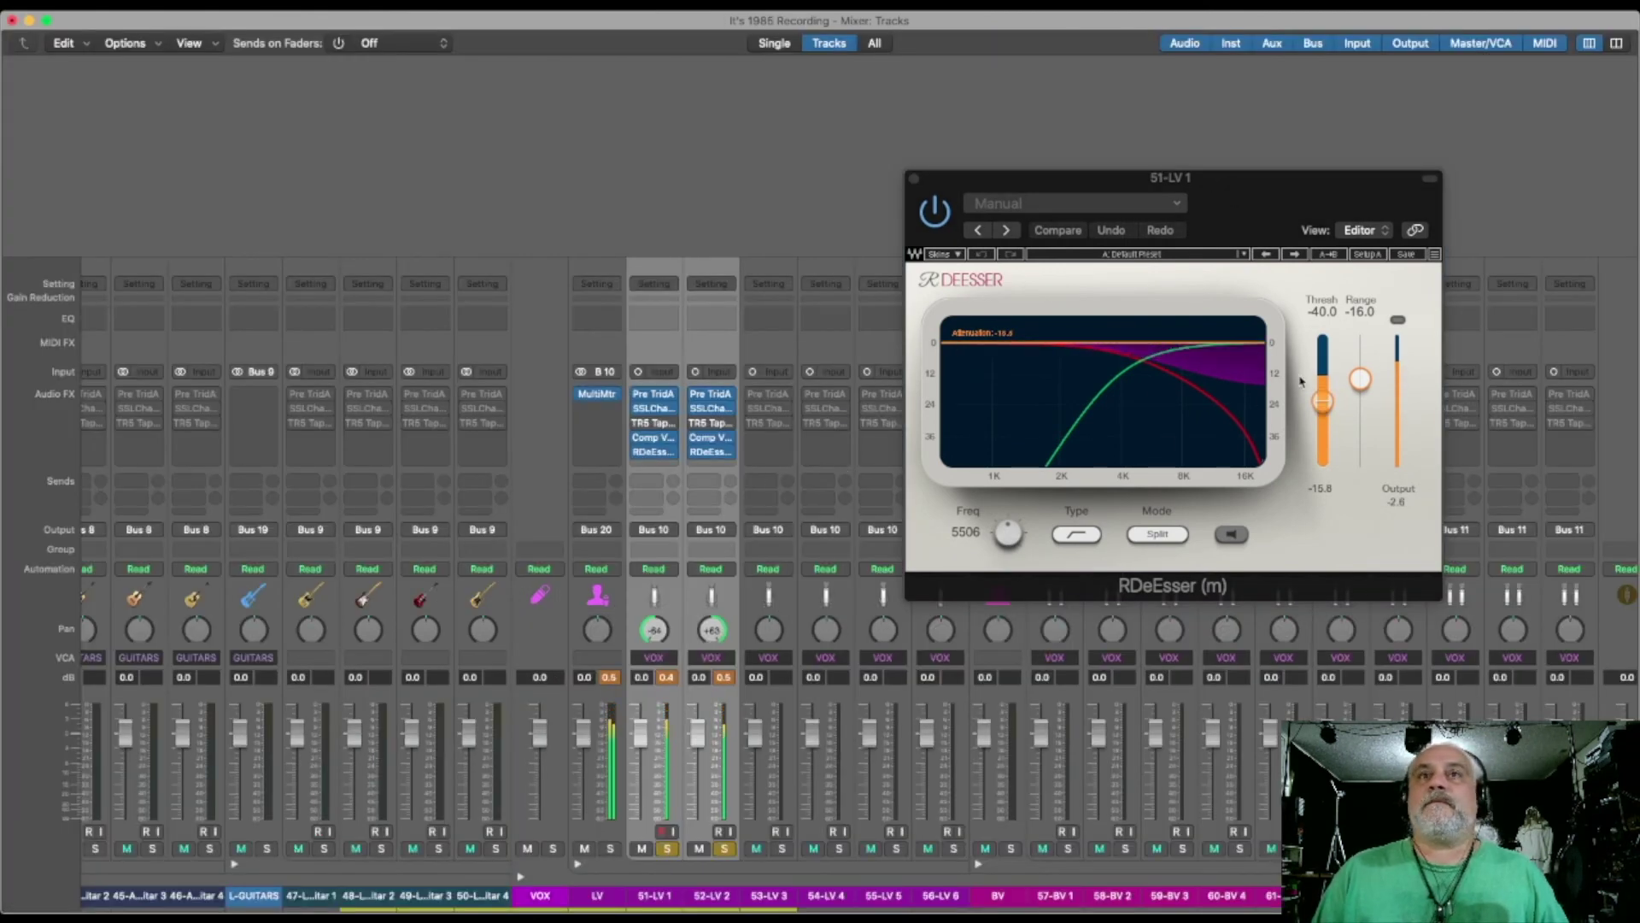
{"action": "left_click_drag", "start_coordinate": [1322, 401], "coordinate": [1323, 366]}
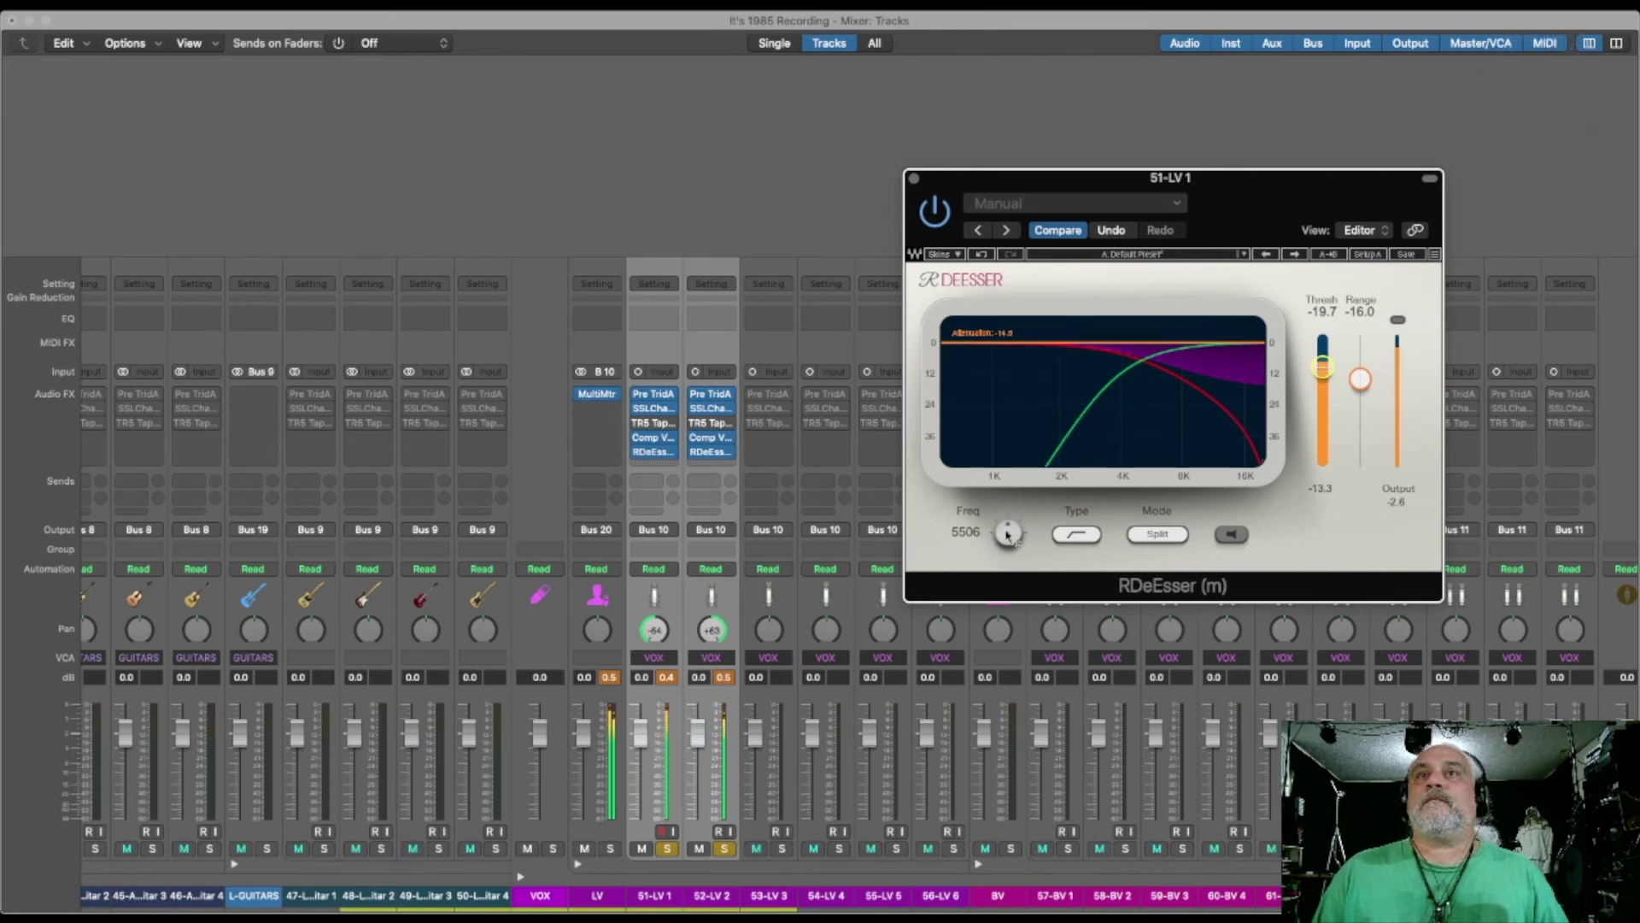
{"action": "left_click_drag", "start_coordinate": [1008, 531], "coordinate": [1008, 534]}
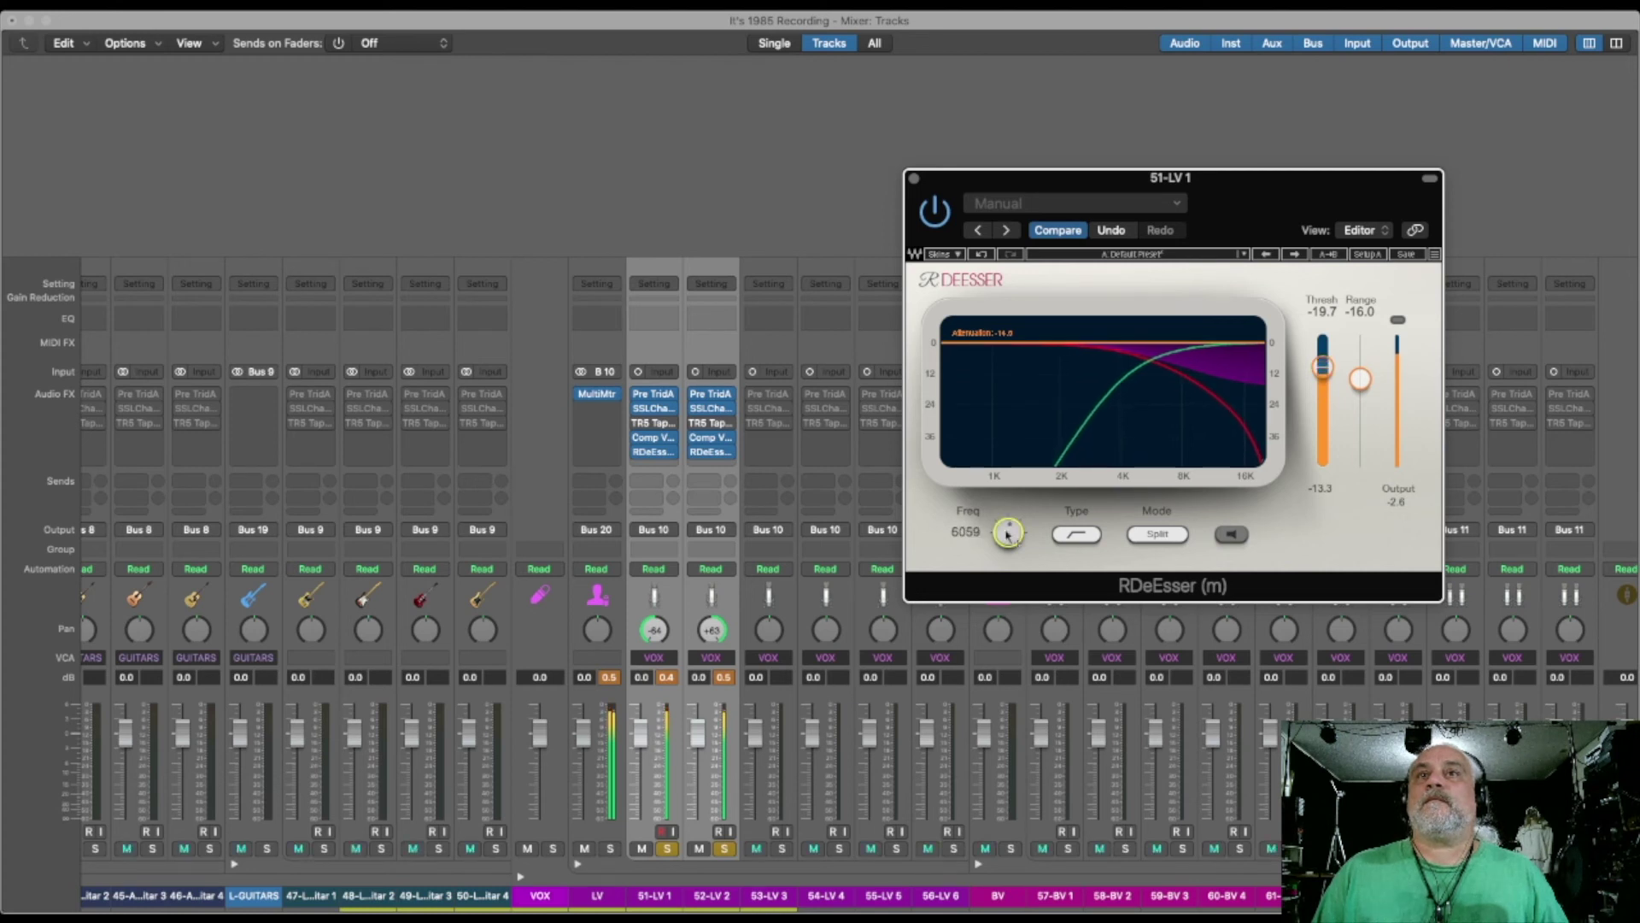
{"action": "left_click", "coordinate": [1167, 534]}
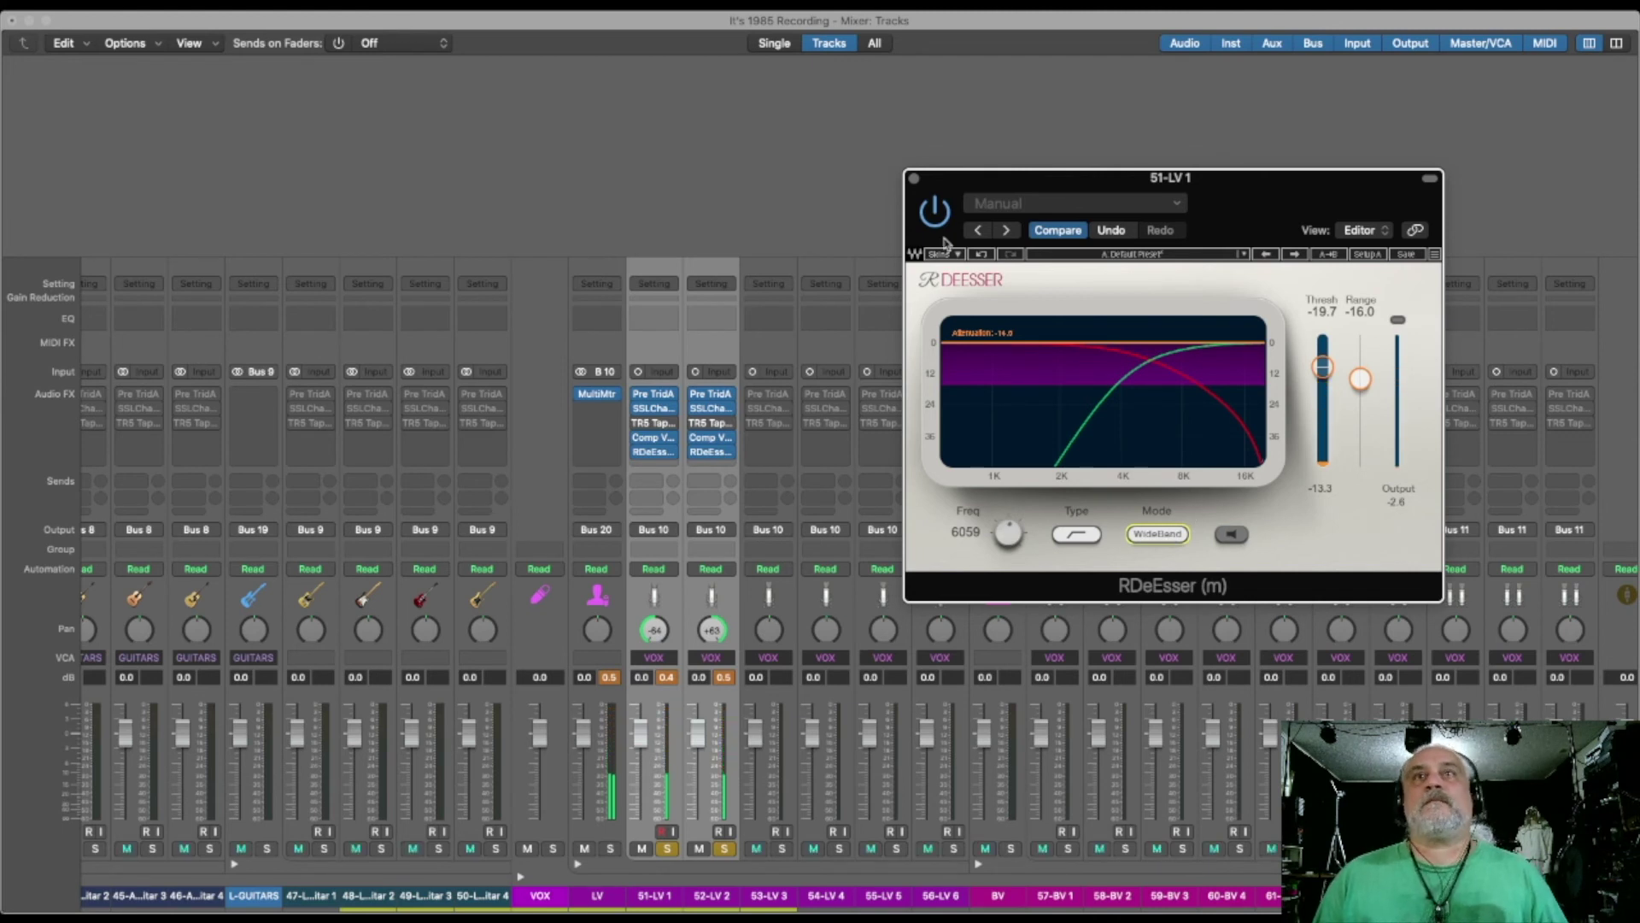
{"action": "left_click", "coordinate": [914, 179]}
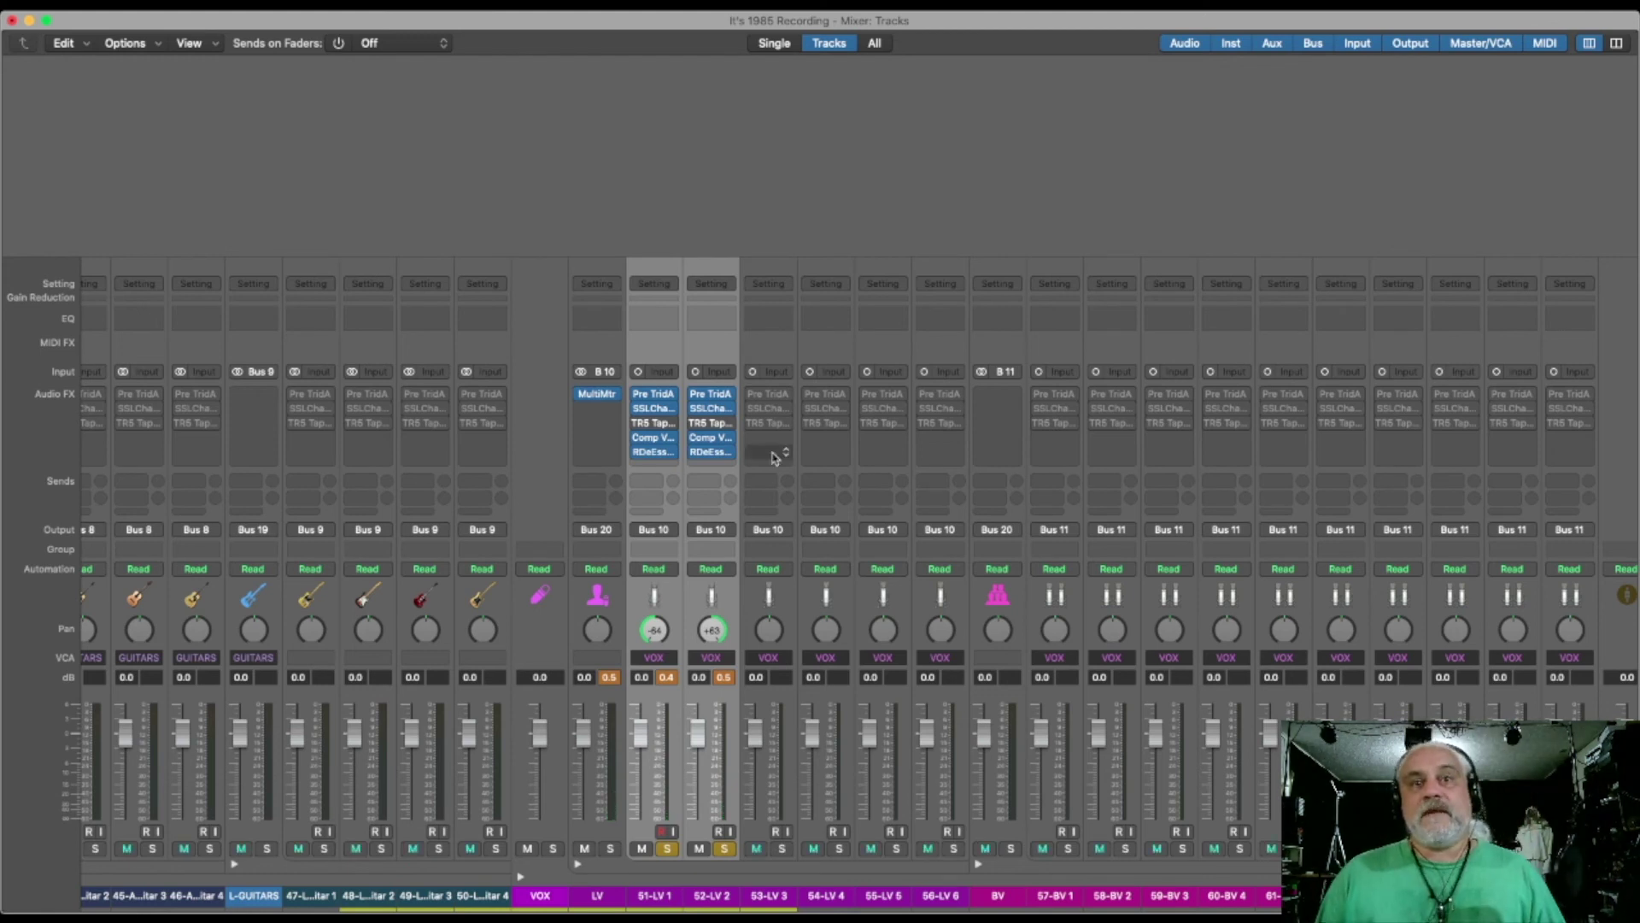
Unsolo LV 1 and LV 2 and check the playback in the tracks before returning to the mixer
{"action": "left_click", "coordinate": [667, 849]}
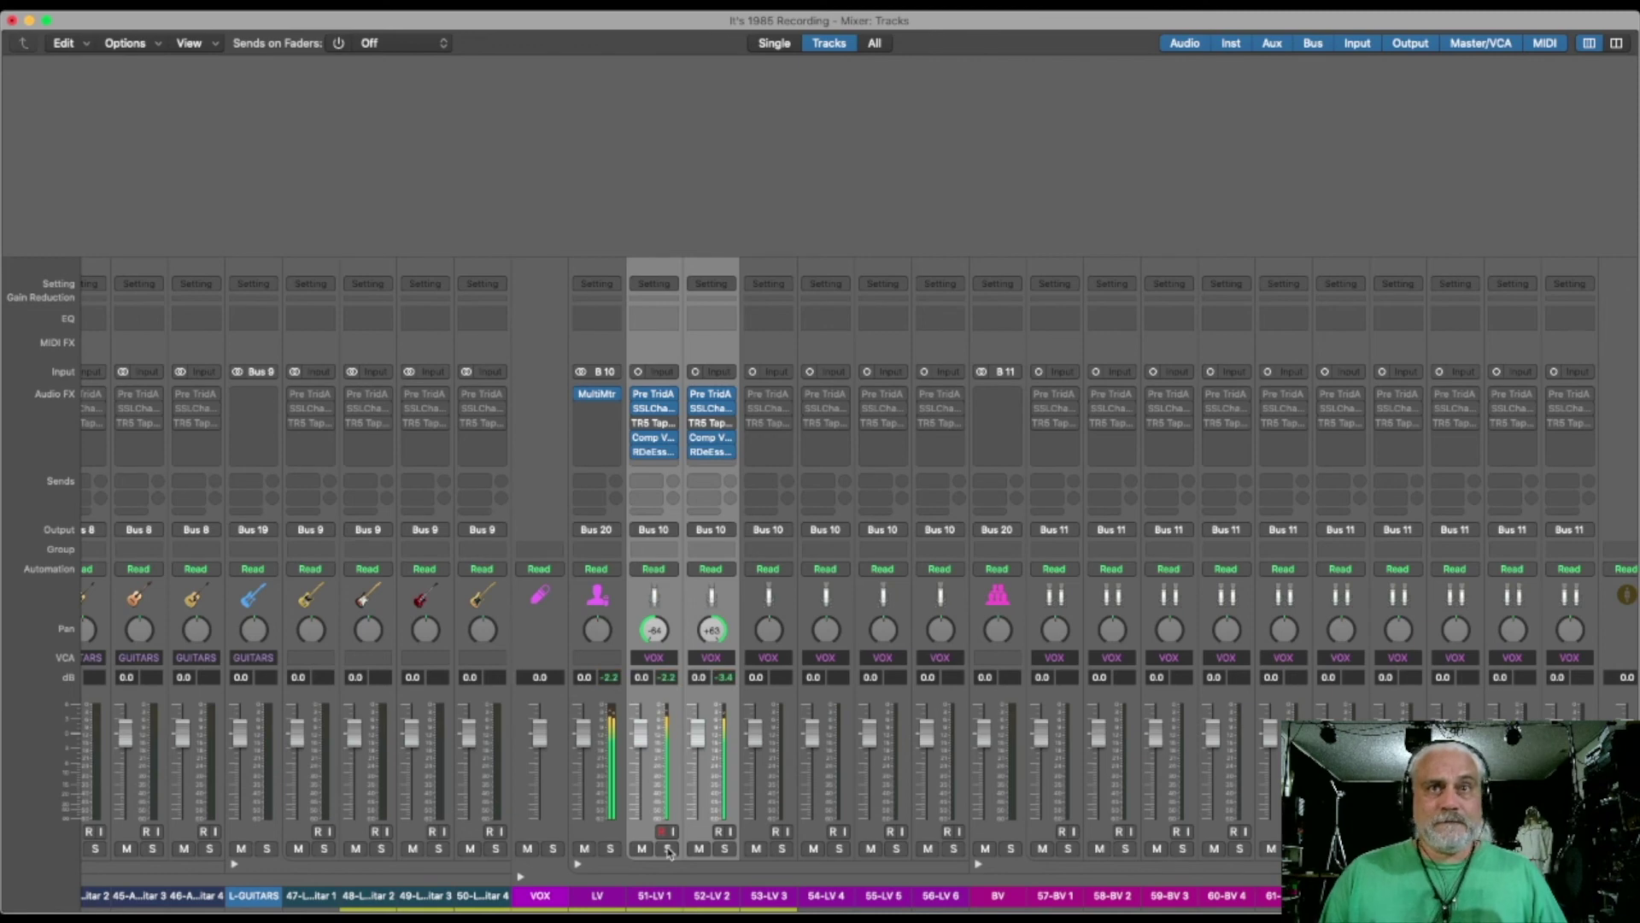
{"action": "key", "text": "super+2"}
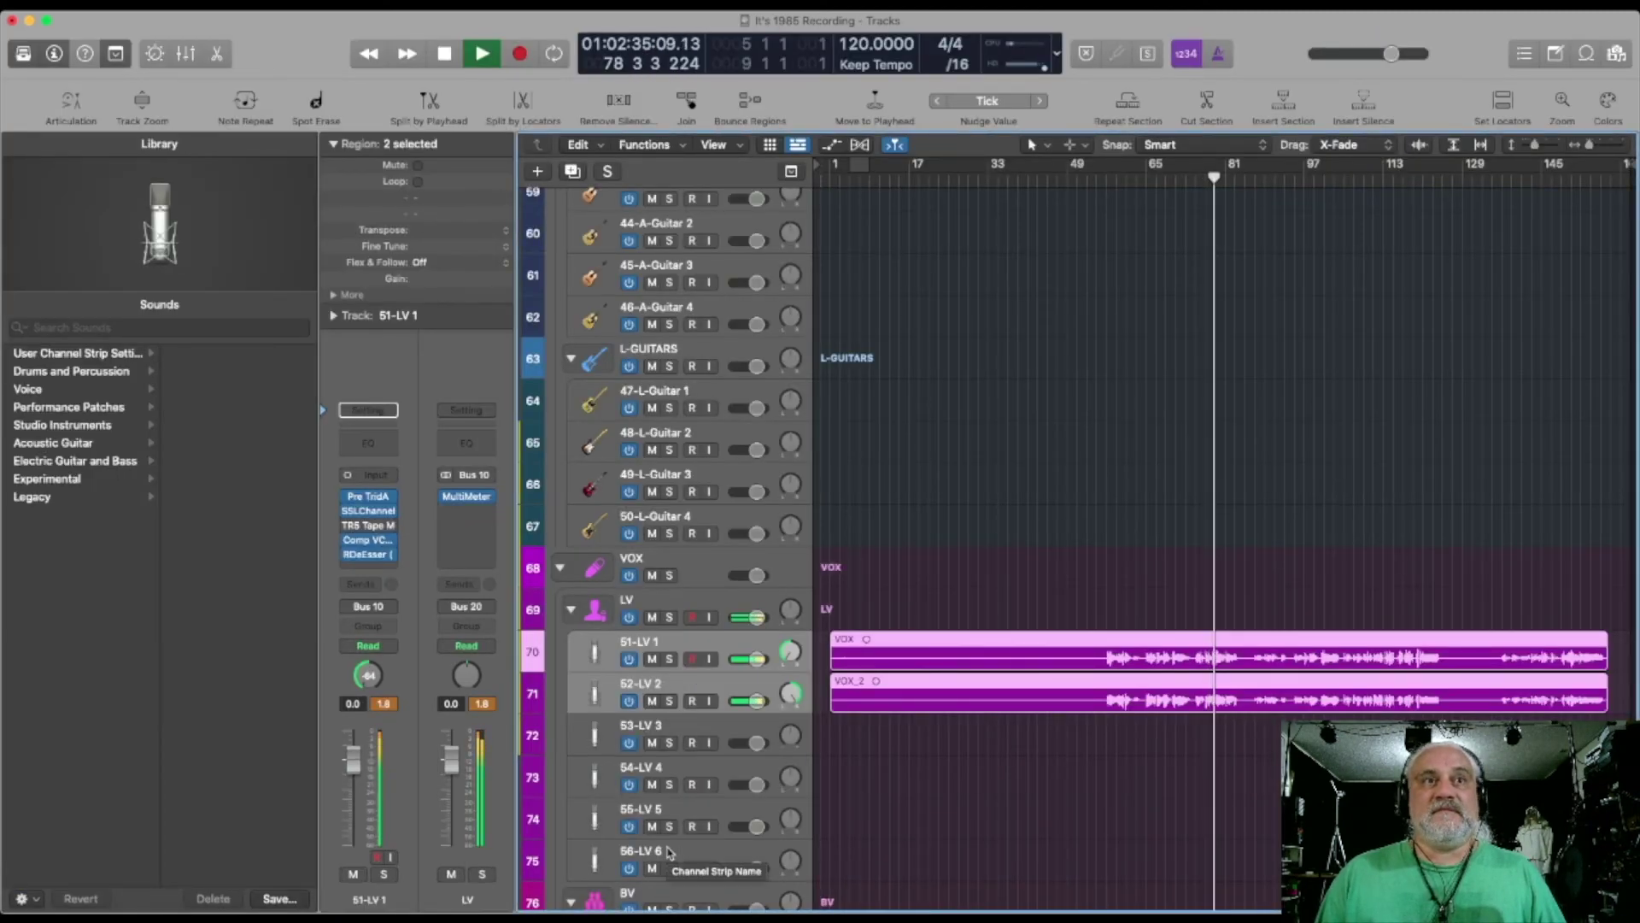
{"action": "key", "text": "super+2"}
{"action": "key", "text": "super+2"}
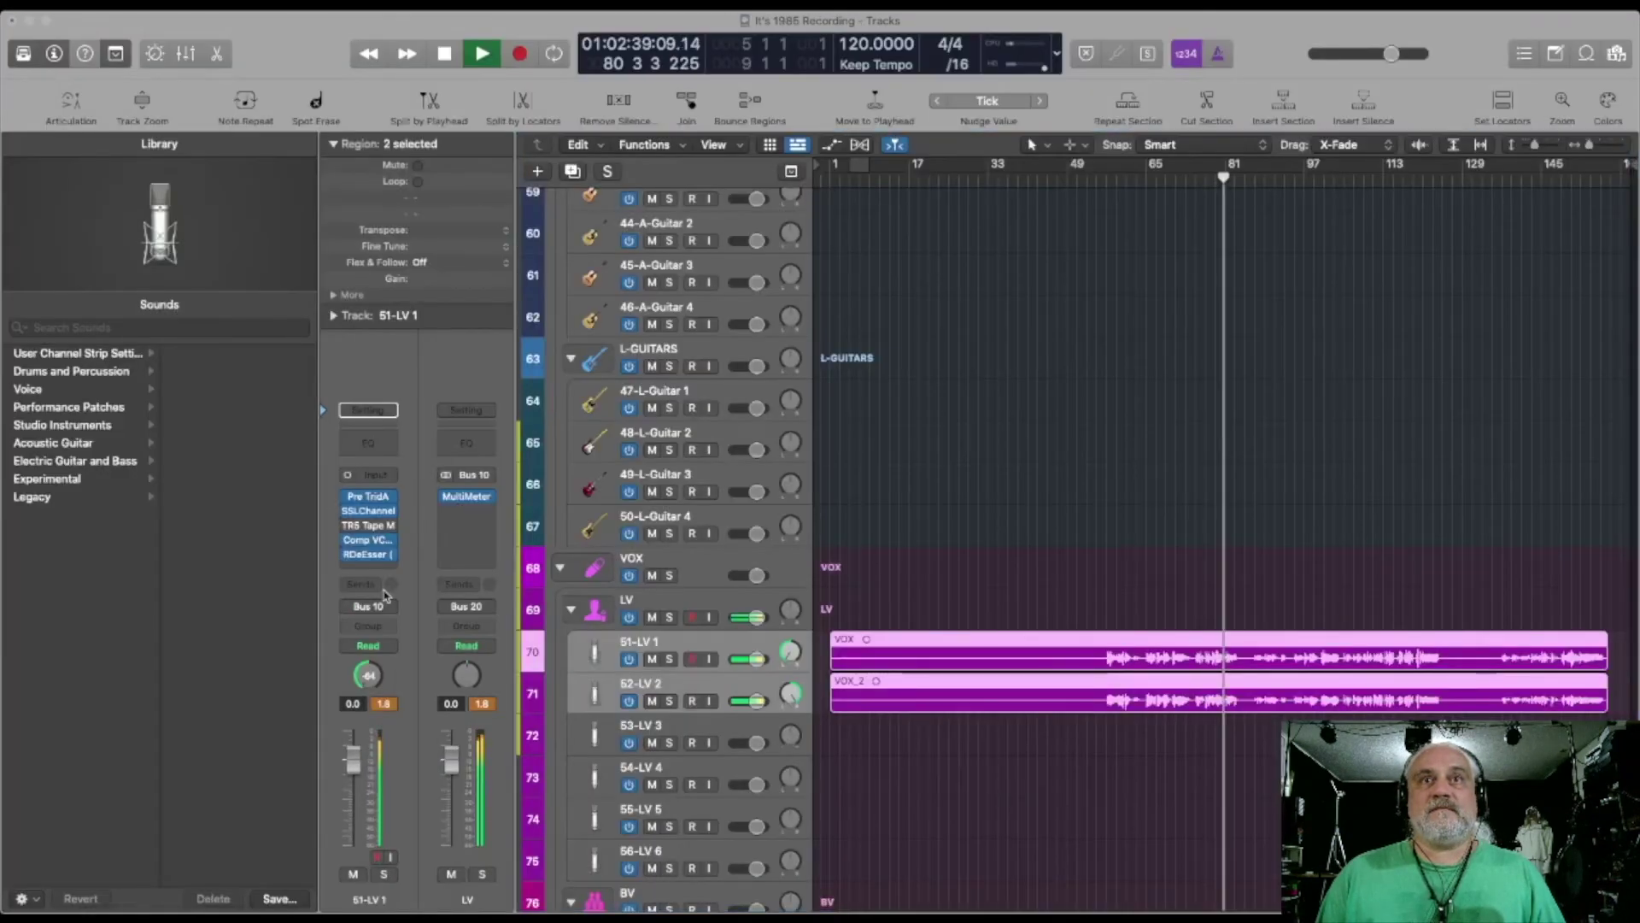
{"action": "key", "text": "super+2"}
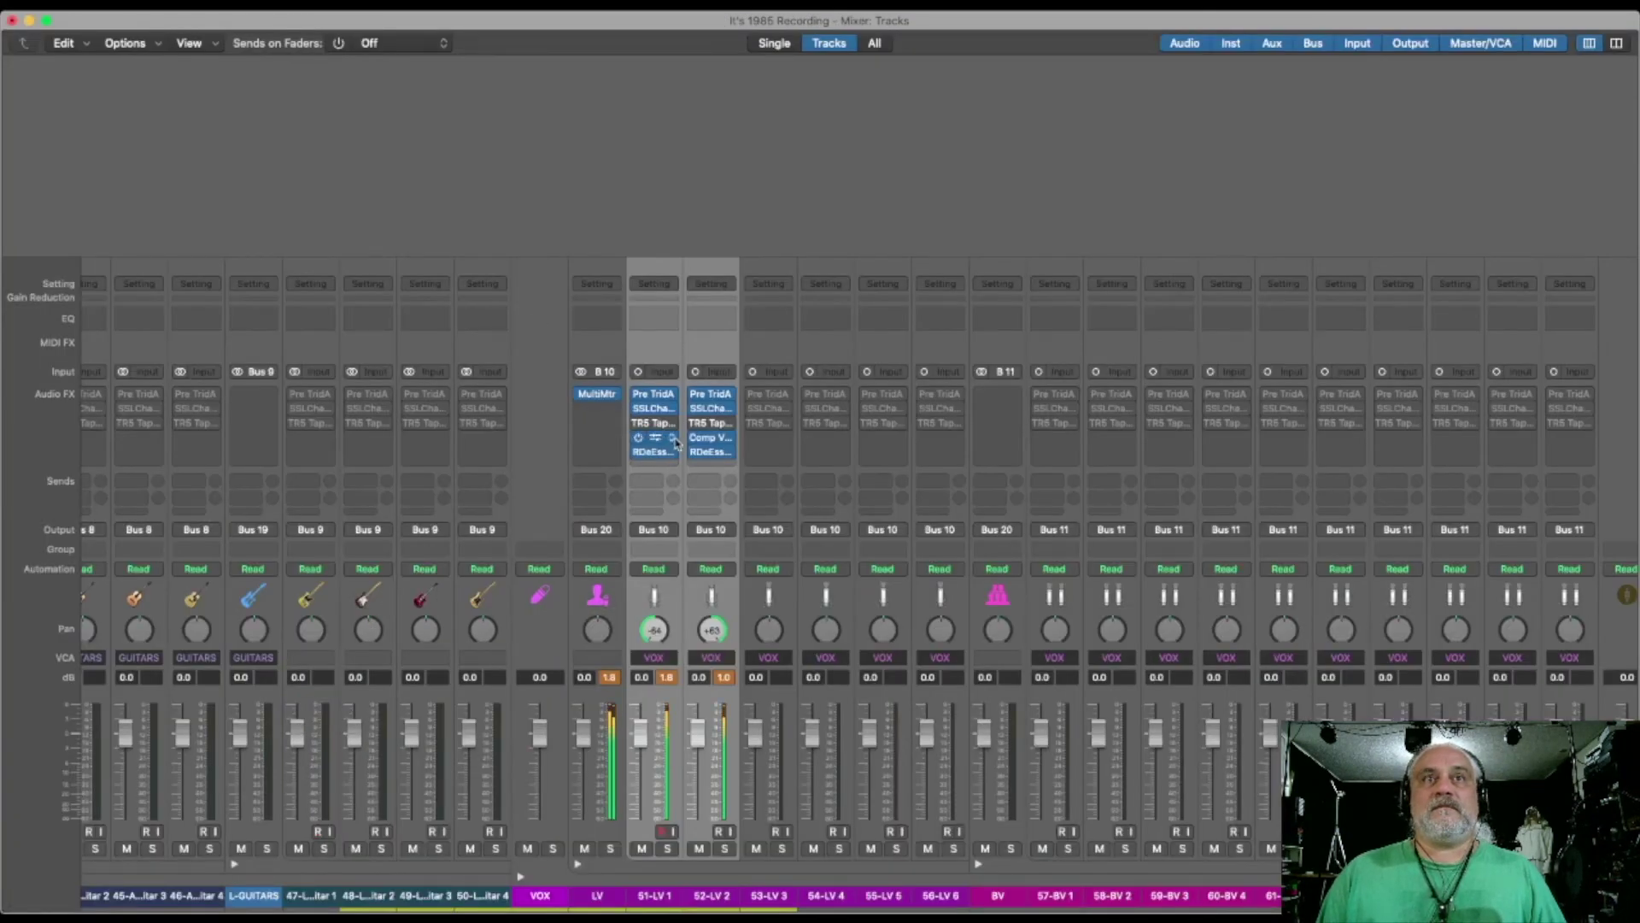
Select the LV 1 channel alone in the mixer, so that LV 2 is no longer part of the selection
{"action": "left_click", "coordinate": [658, 353]}
{"action": "left_click_drag", "start_coordinate": [709, 451], "coordinate": [691, 453]}
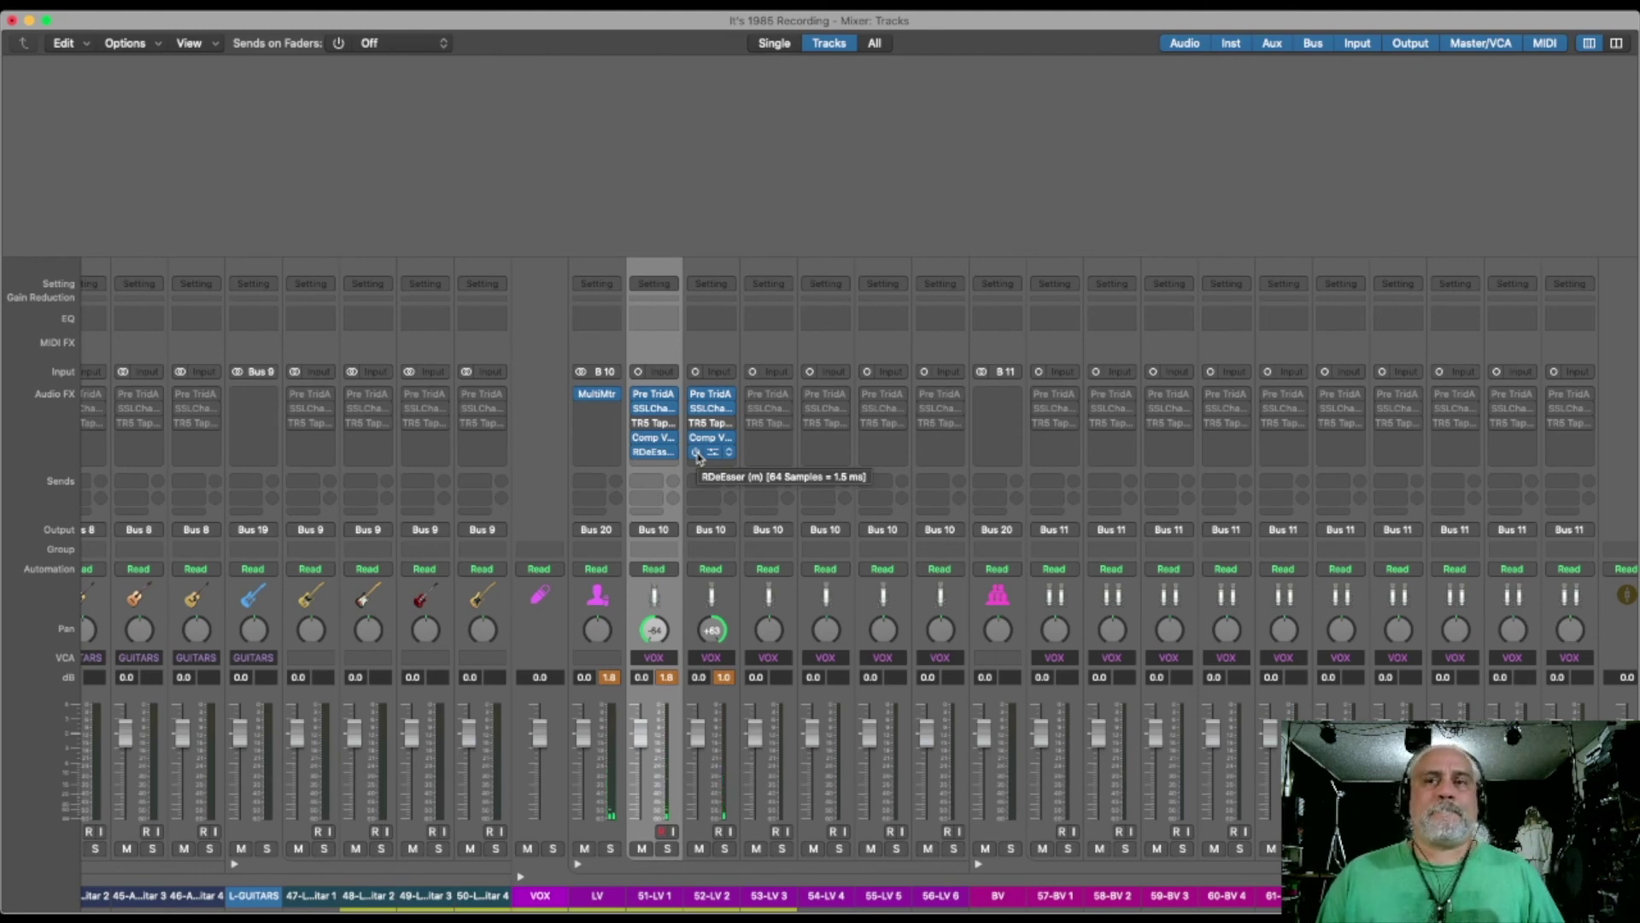
Select the drum, bass, arp and pad buss channels and lower their faders together to -5.5, -7.2, -1.4 and -8.4 dB
{"action": "scroll", "coordinate": [696, 458], "scroll_direction": "right", "scroll_amount": 15}
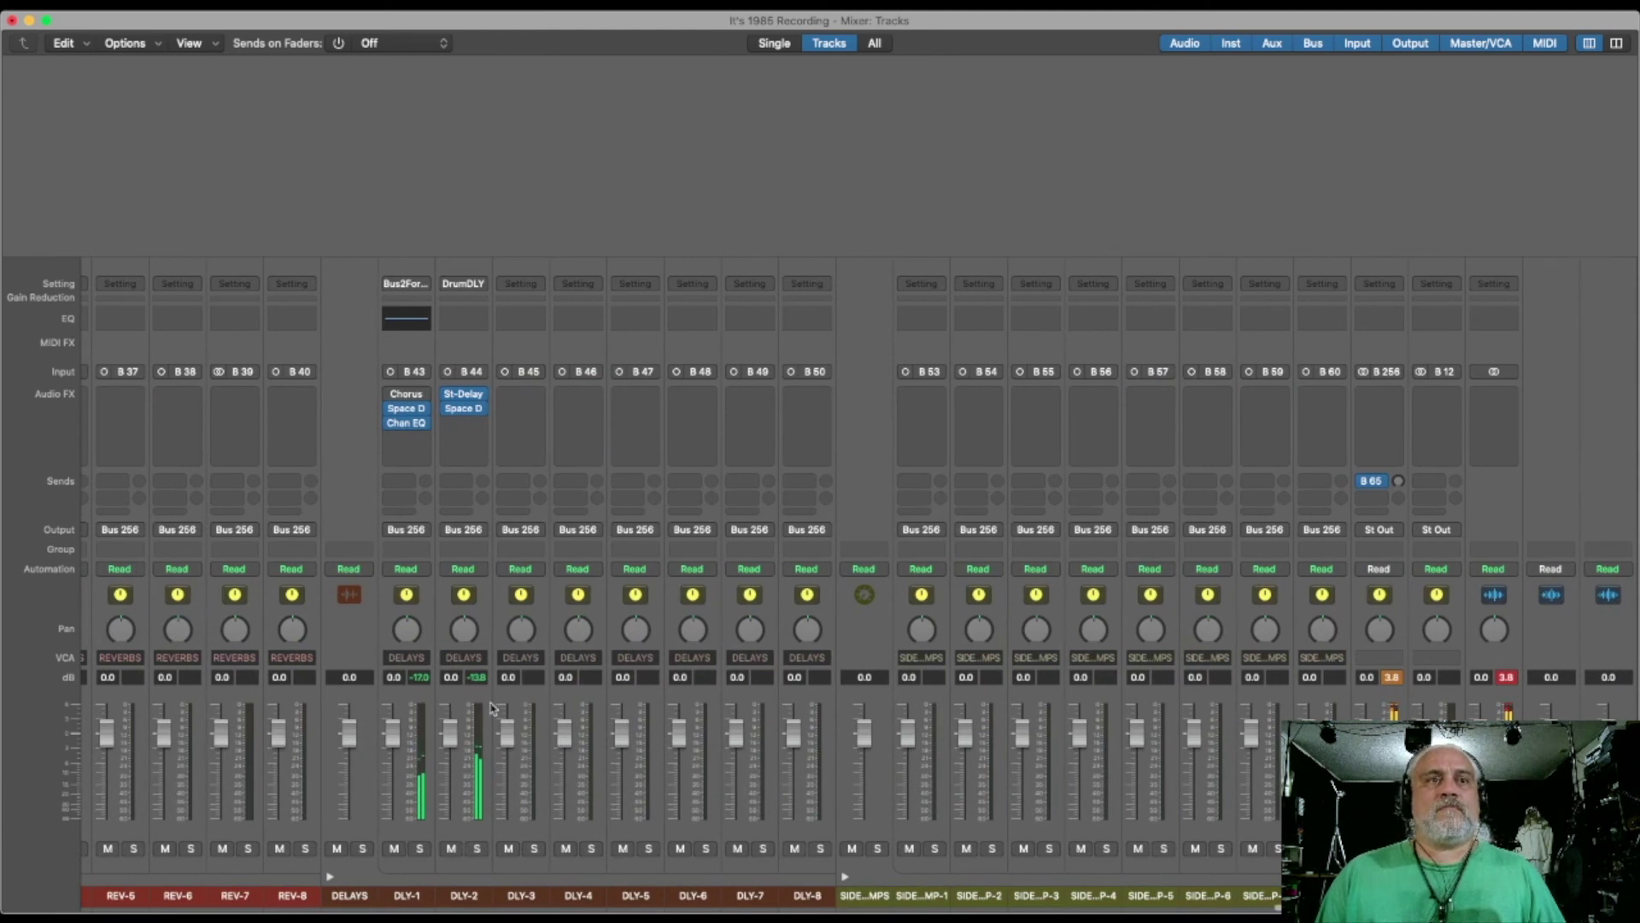
{"action": "scroll", "coordinate": [531, 689], "scroll_direction": "left", "scroll_amount": 15}
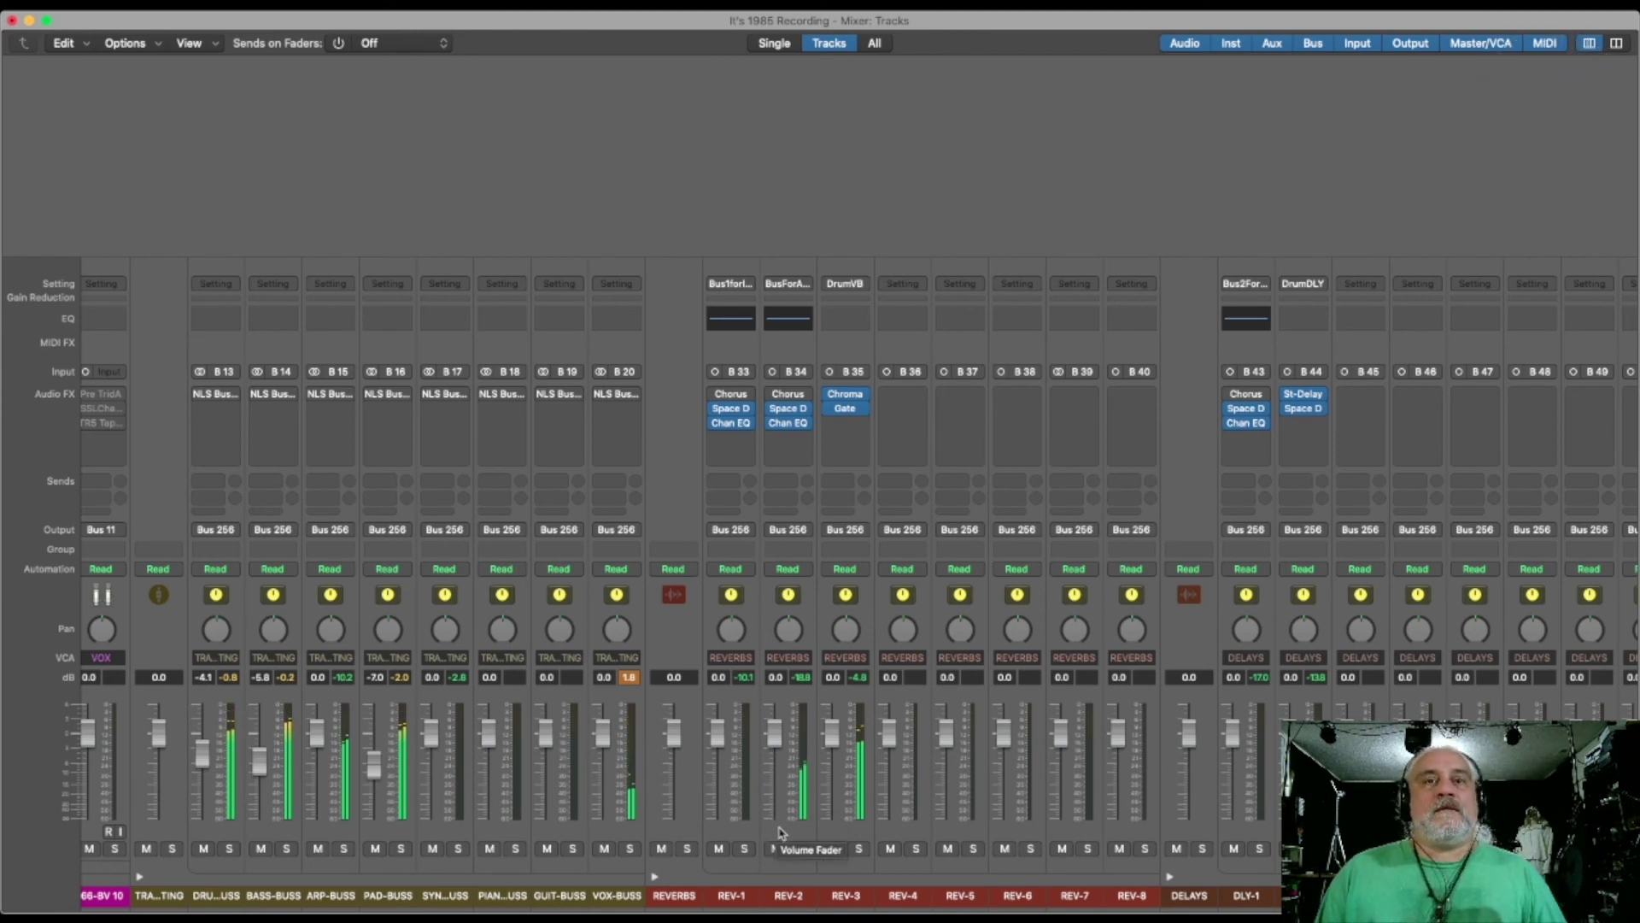
{"action": "scroll", "coordinate": [779, 830], "scroll_direction": "left", "scroll_amount": 10}
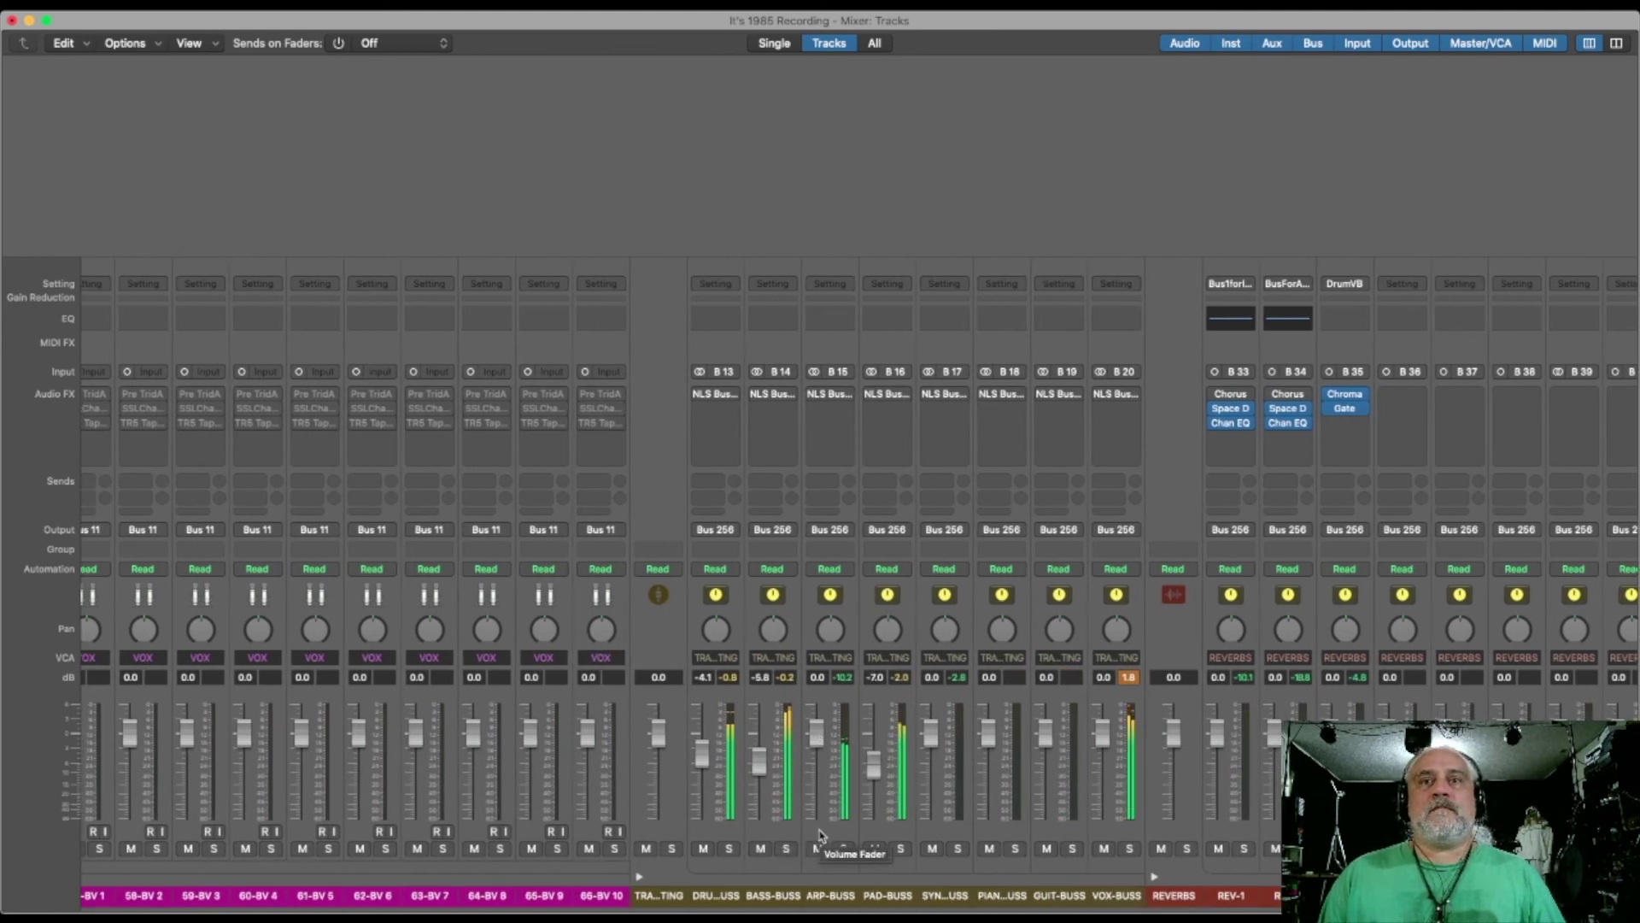
{"action": "left_click_drag", "start_coordinate": [898, 836], "coordinate": [735, 830]}
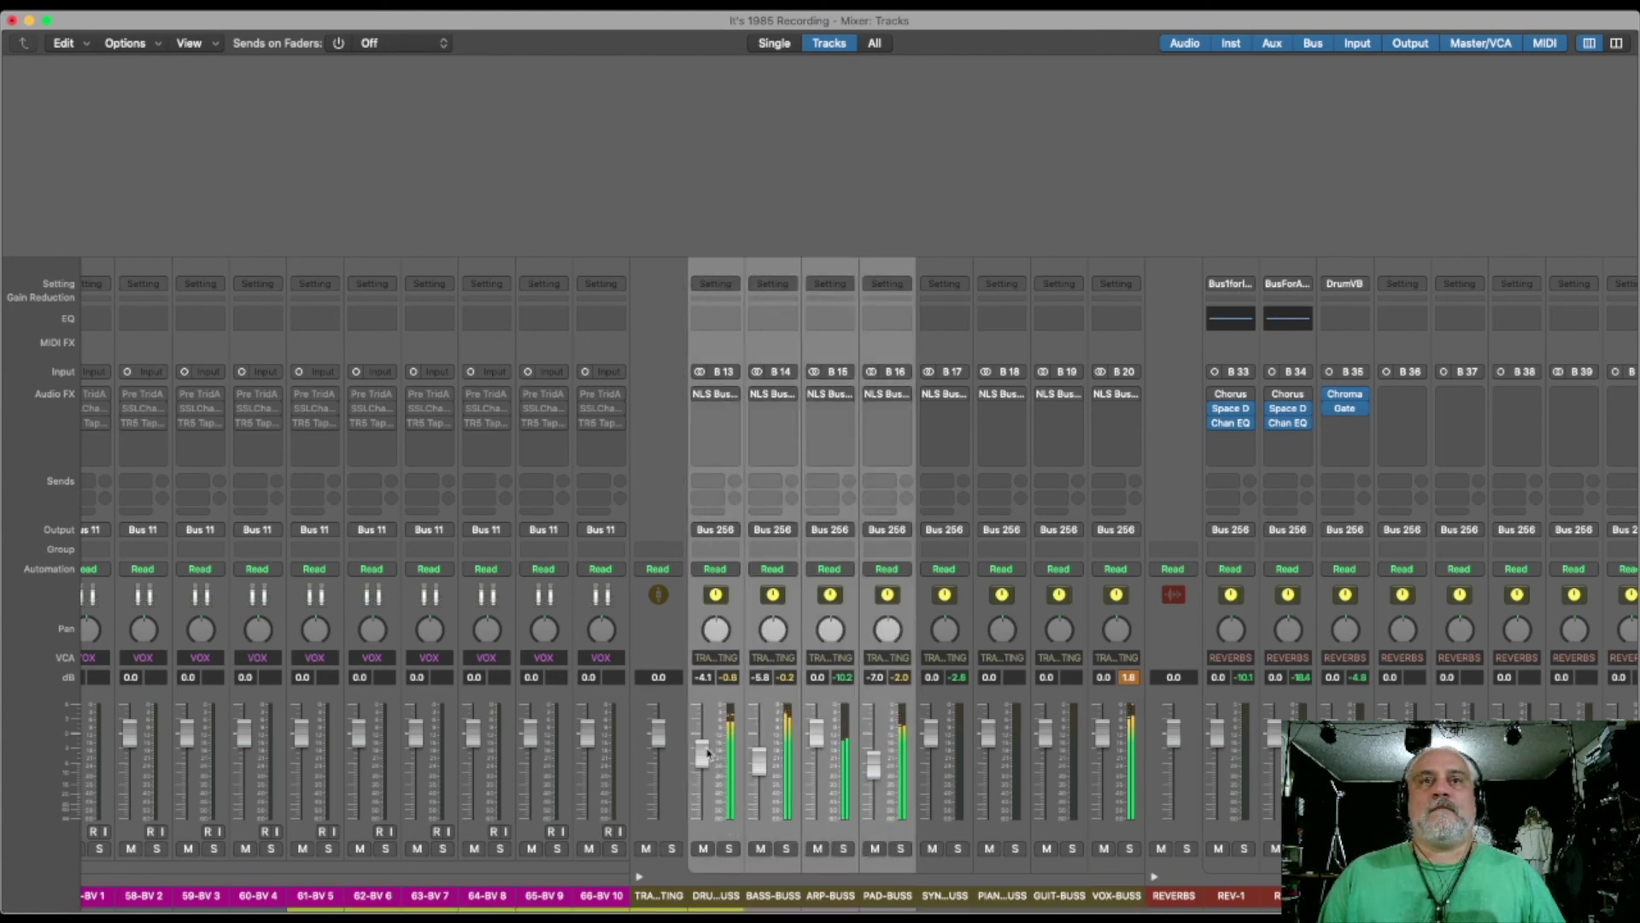
{"action": "left_click_drag", "start_coordinate": [702, 752], "coordinate": [702, 761]}
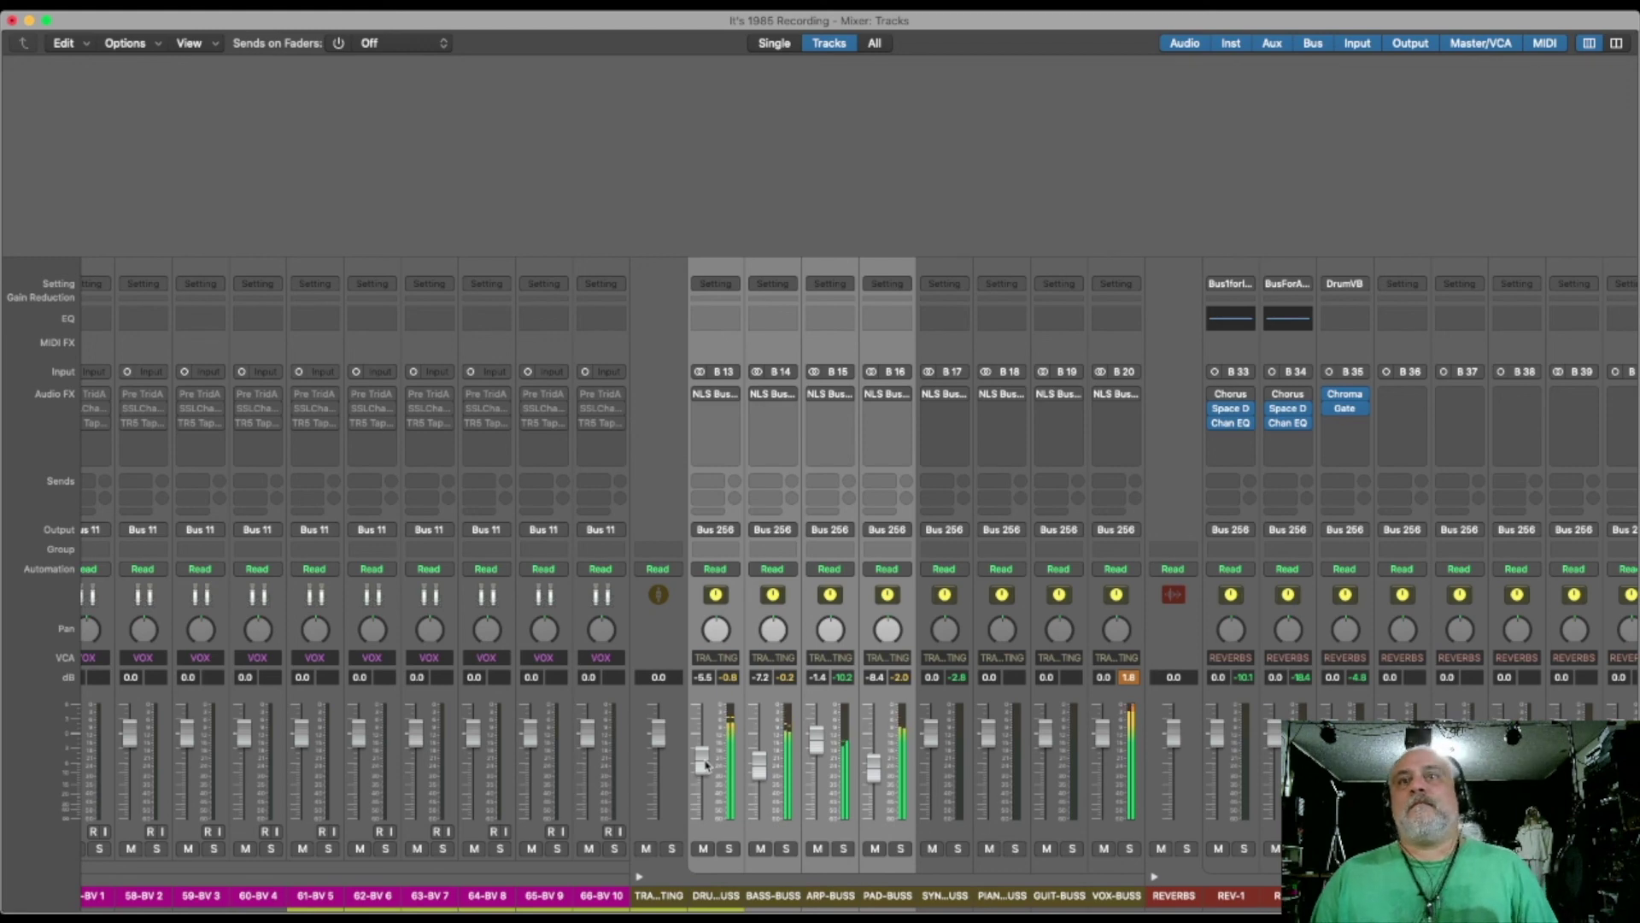
Close the mixer to return to the Tracks window and collapse all the track stacks
{"action": "key", "text": "super+w"}
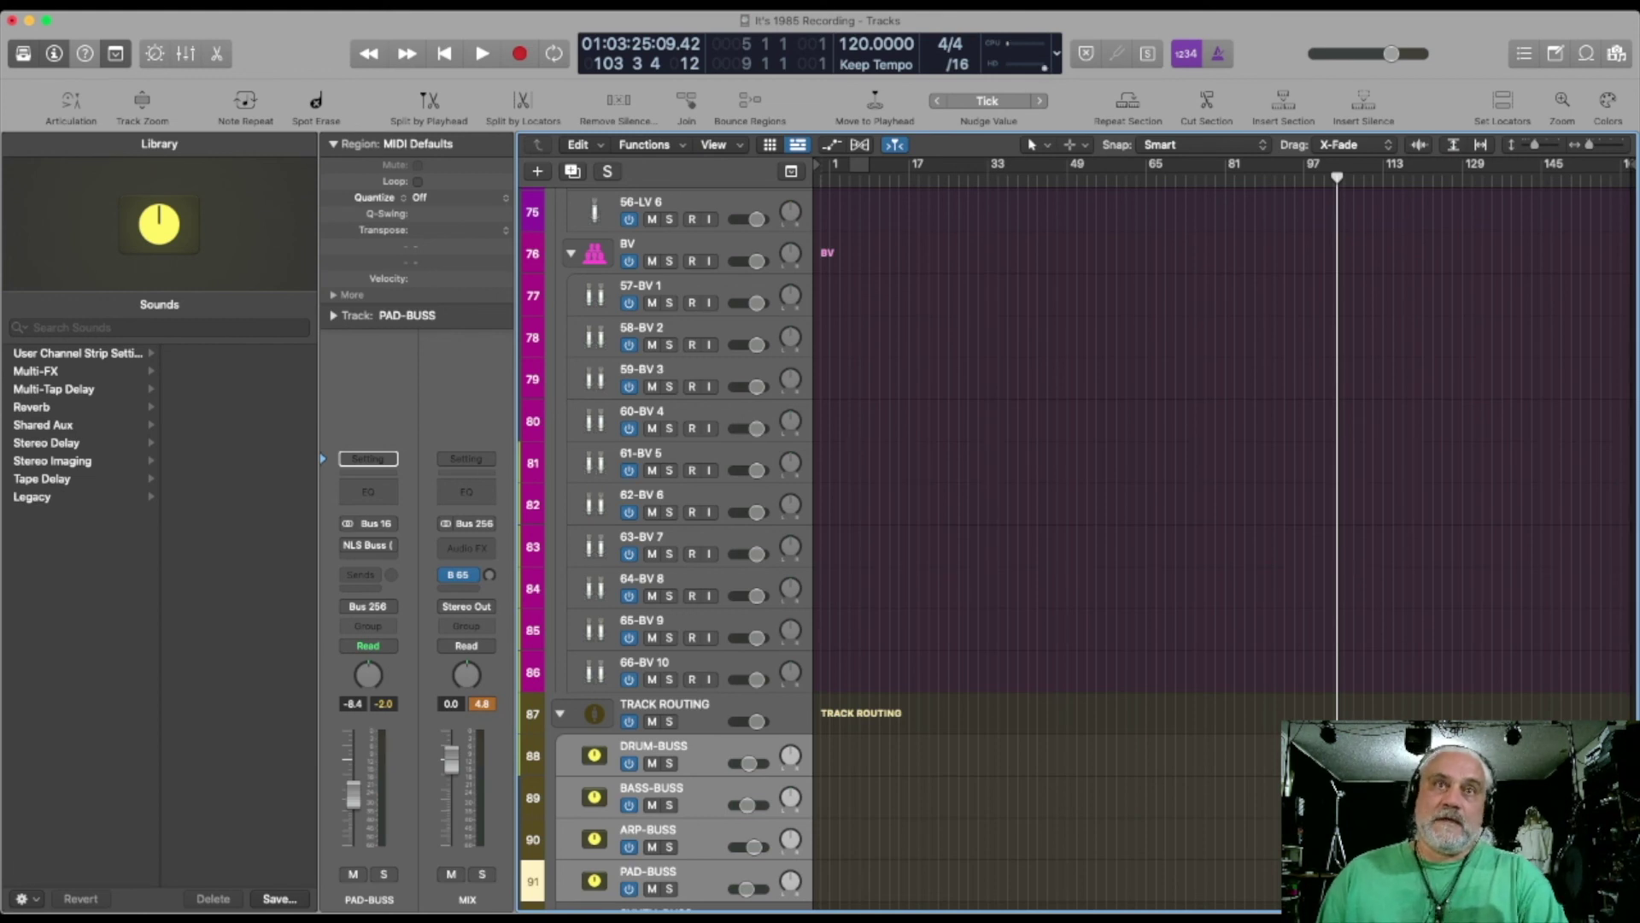
{"action": "left_click", "coordinate": [1015, 693]}
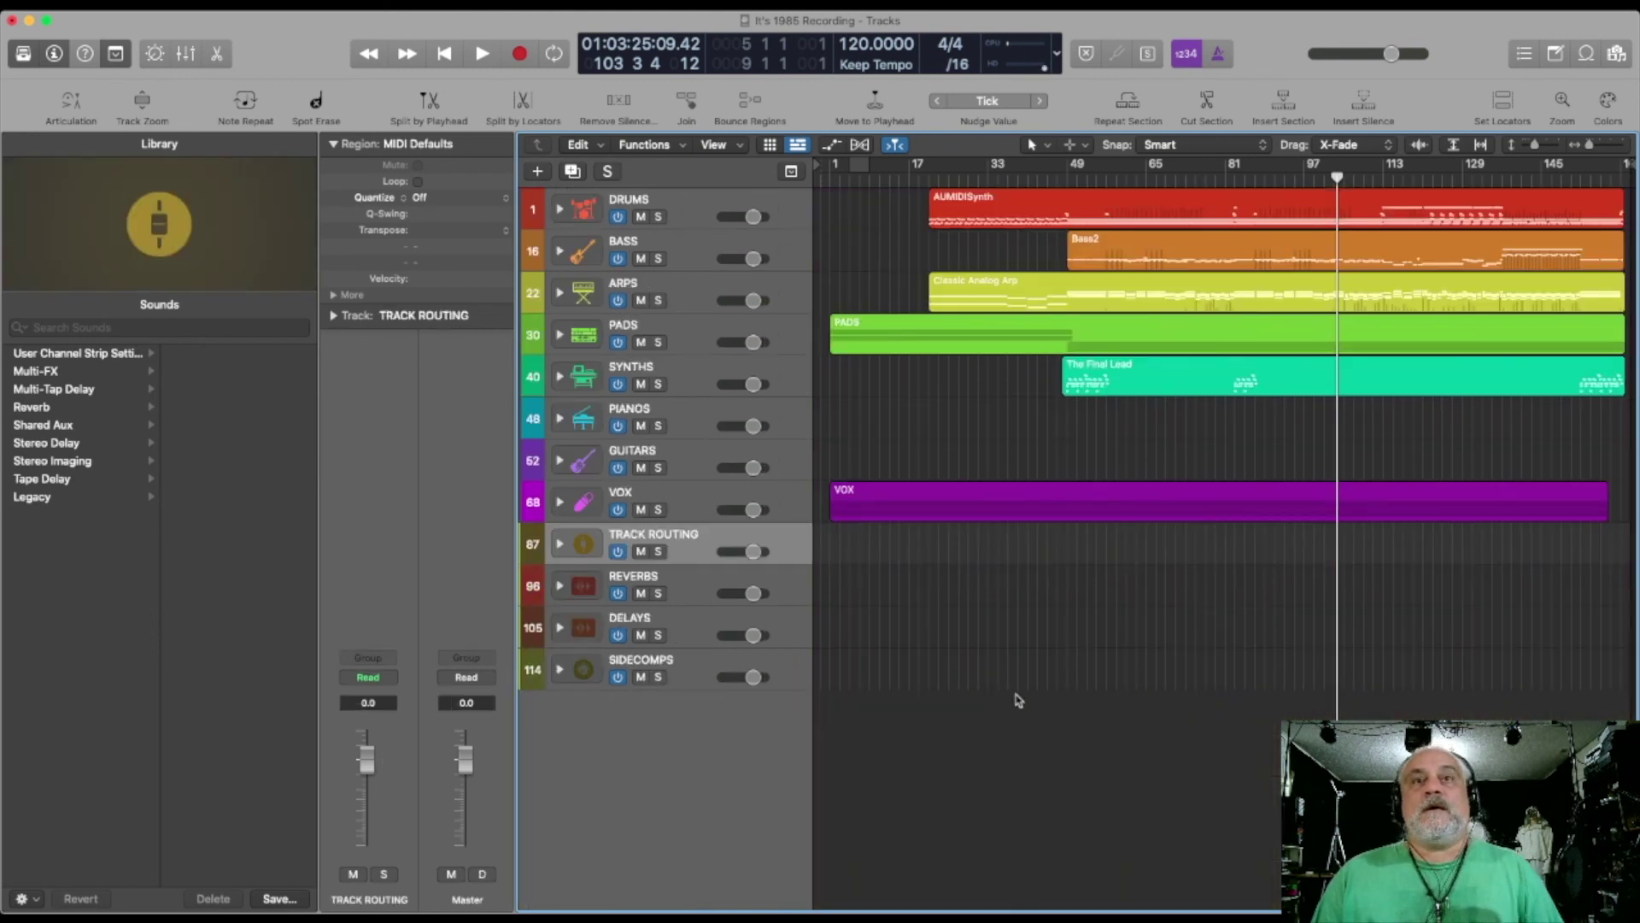